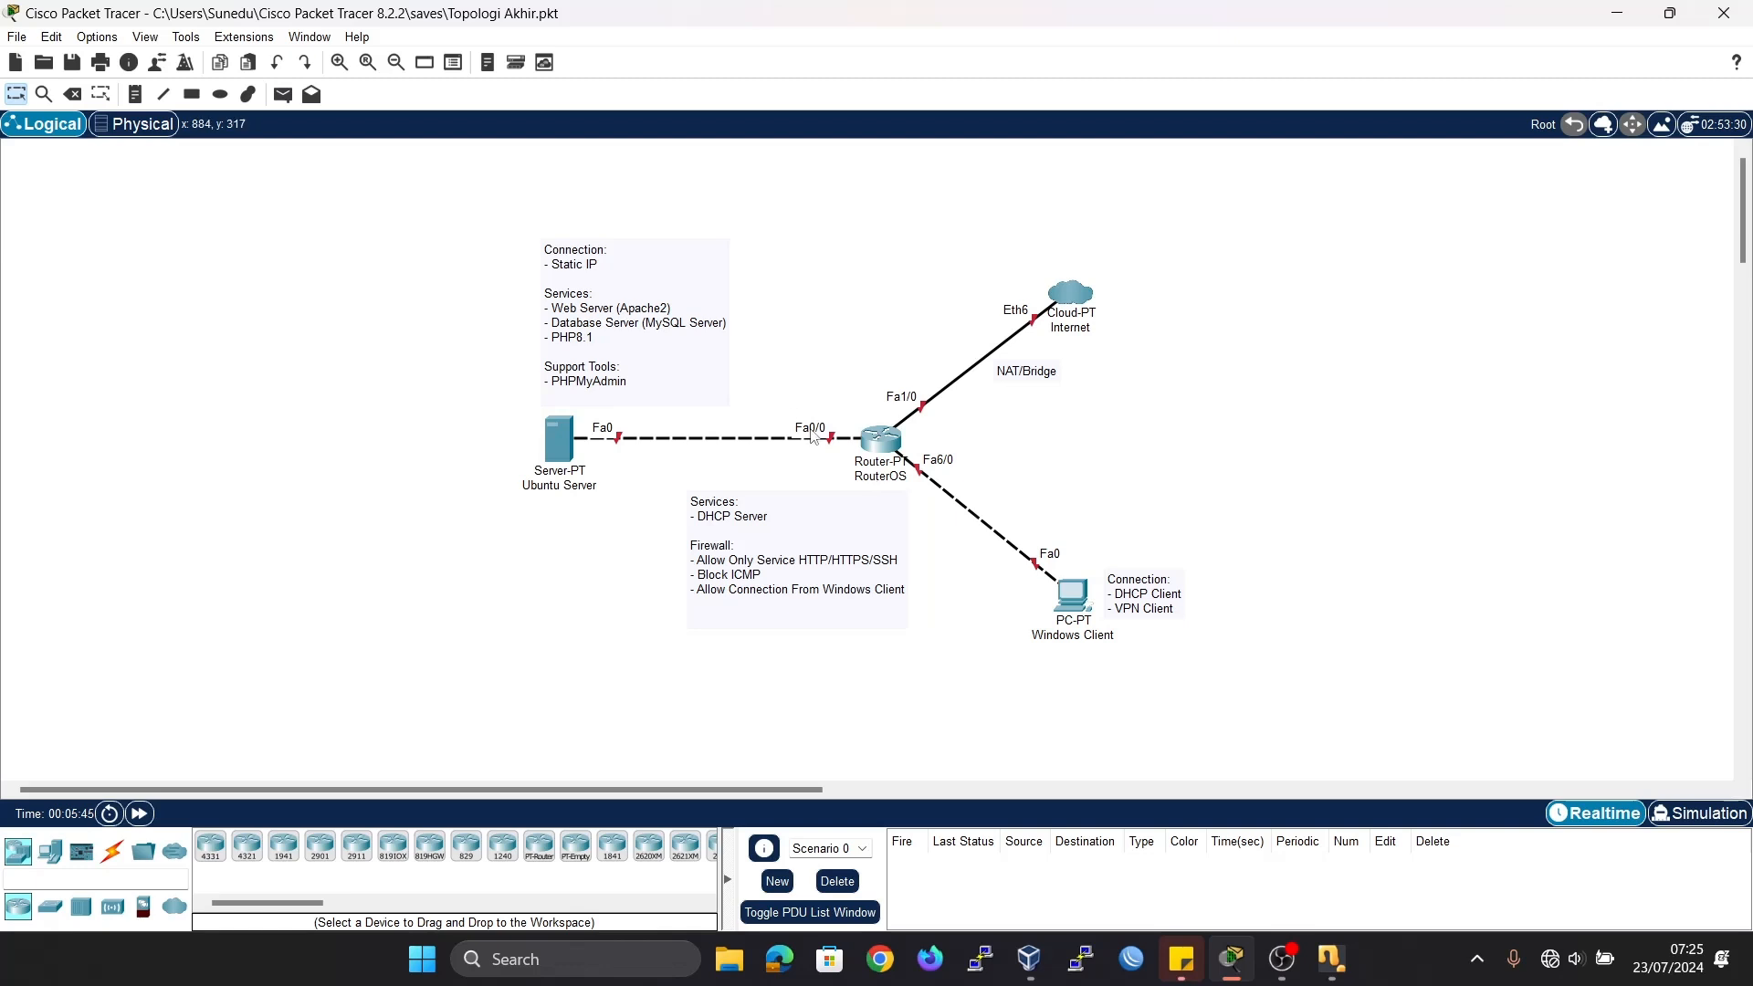
Switch to VirtualBox and shut down the running Router MikroTik virtual machine with an ACPI shutdown.
{"action": "left_click", "coordinate": [1040, 963]}
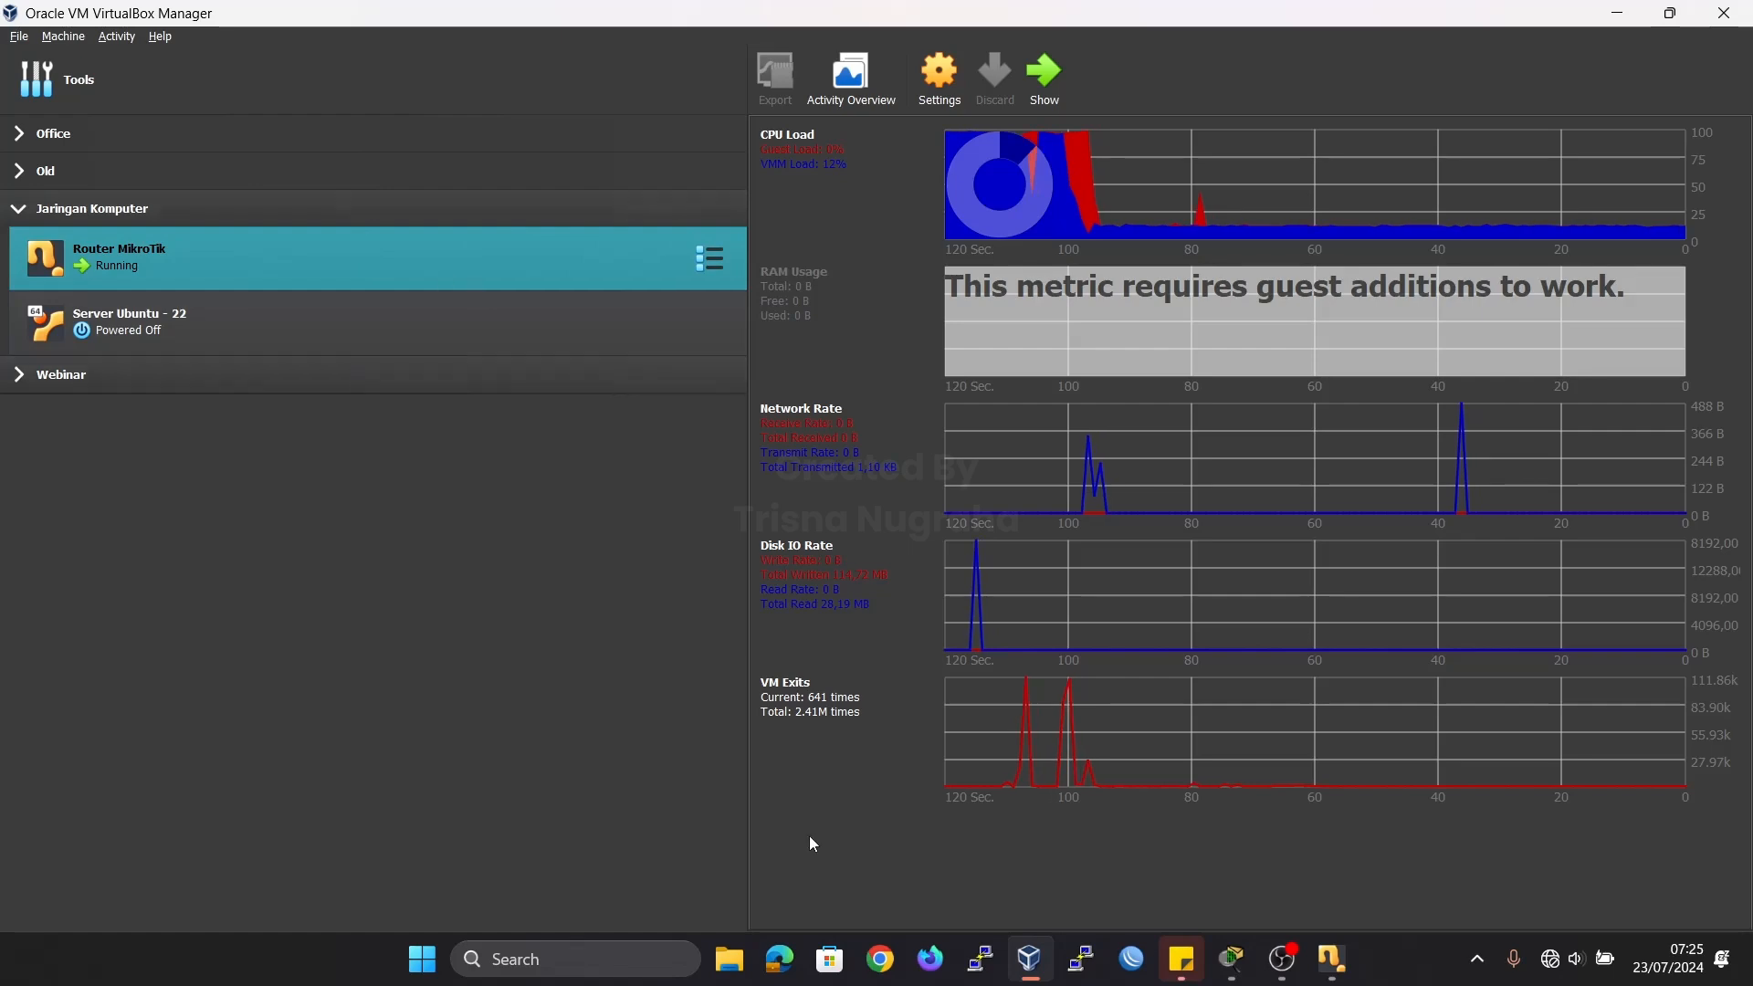
{"action": "mouse_move", "coordinate": [1277, 963]}
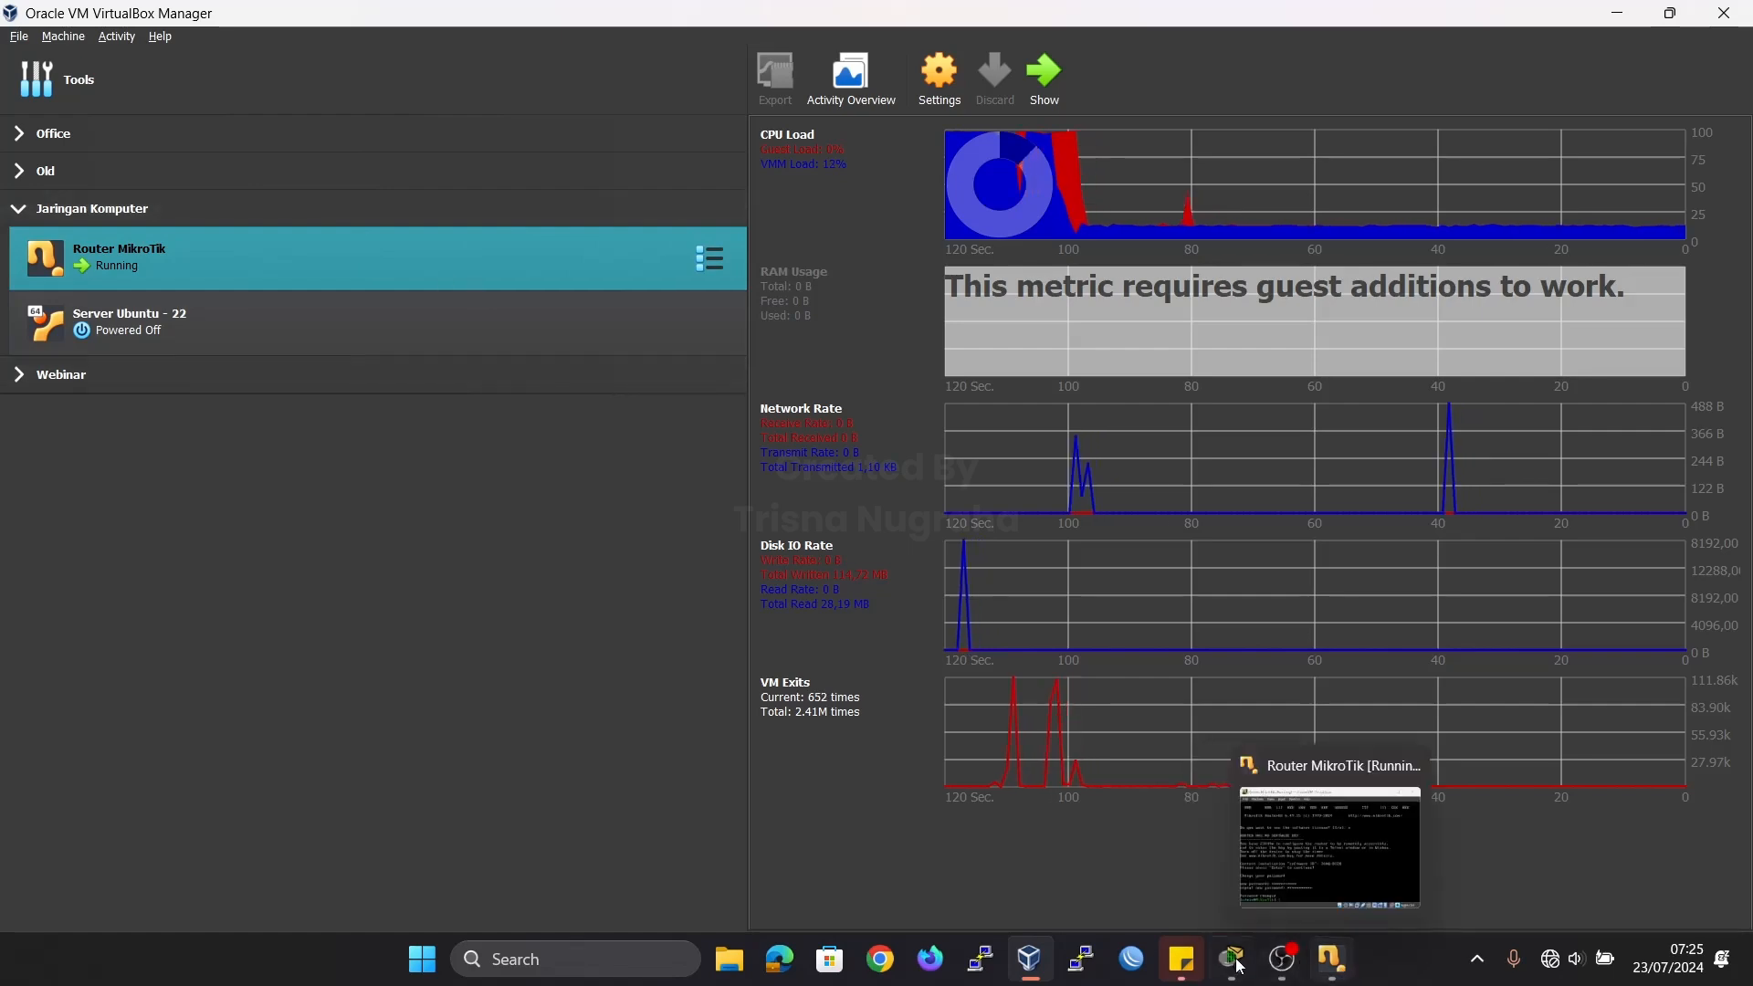
{"action": "left_click", "coordinate": [1342, 972]}
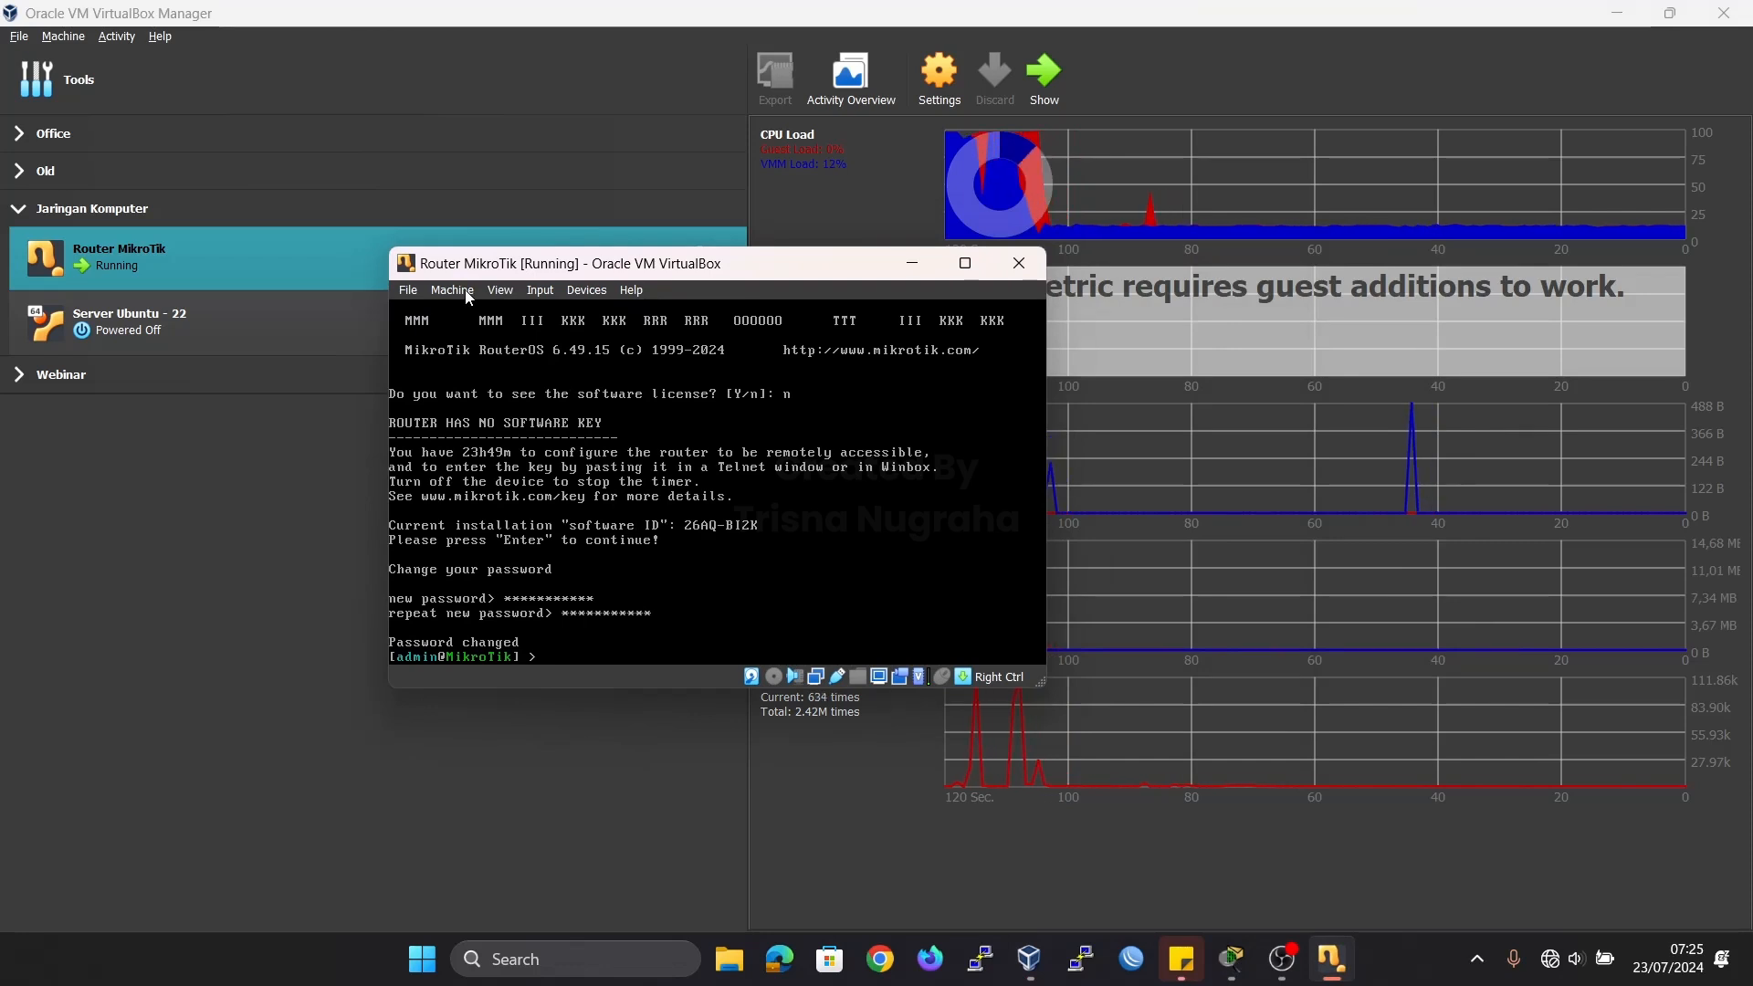
{"action": "left_click", "coordinate": [466, 293]}
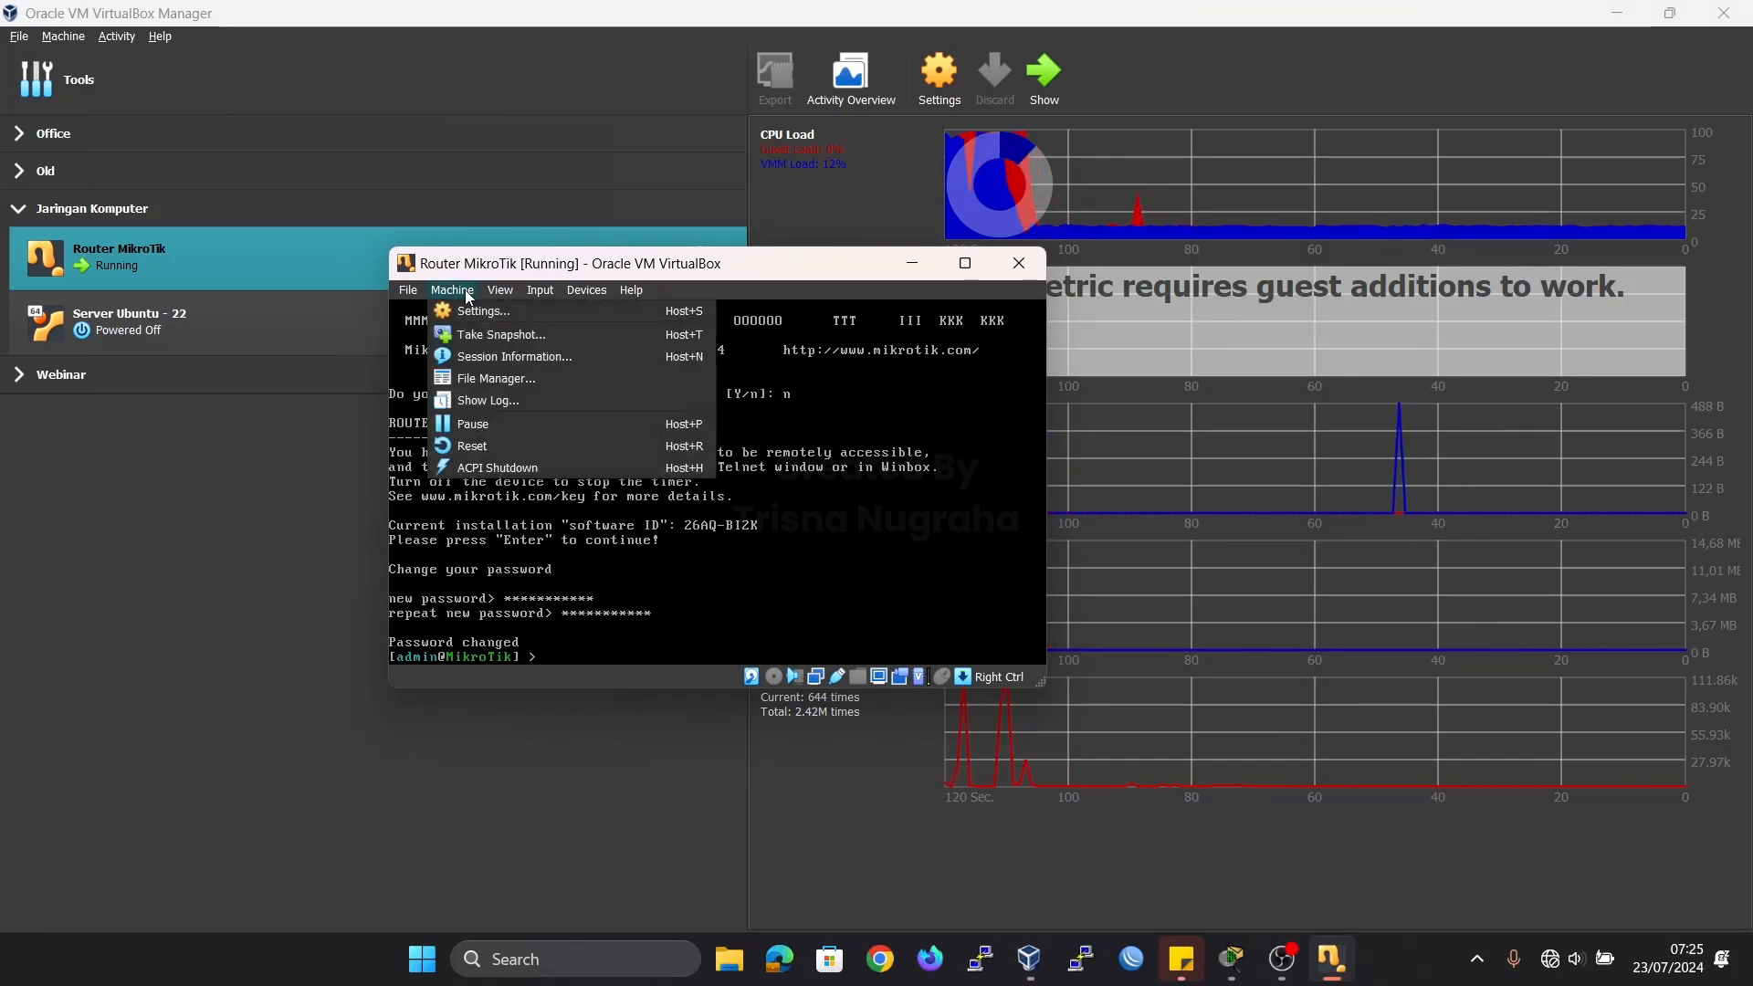
{"action": "left_click", "coordinate": [492, 469]}
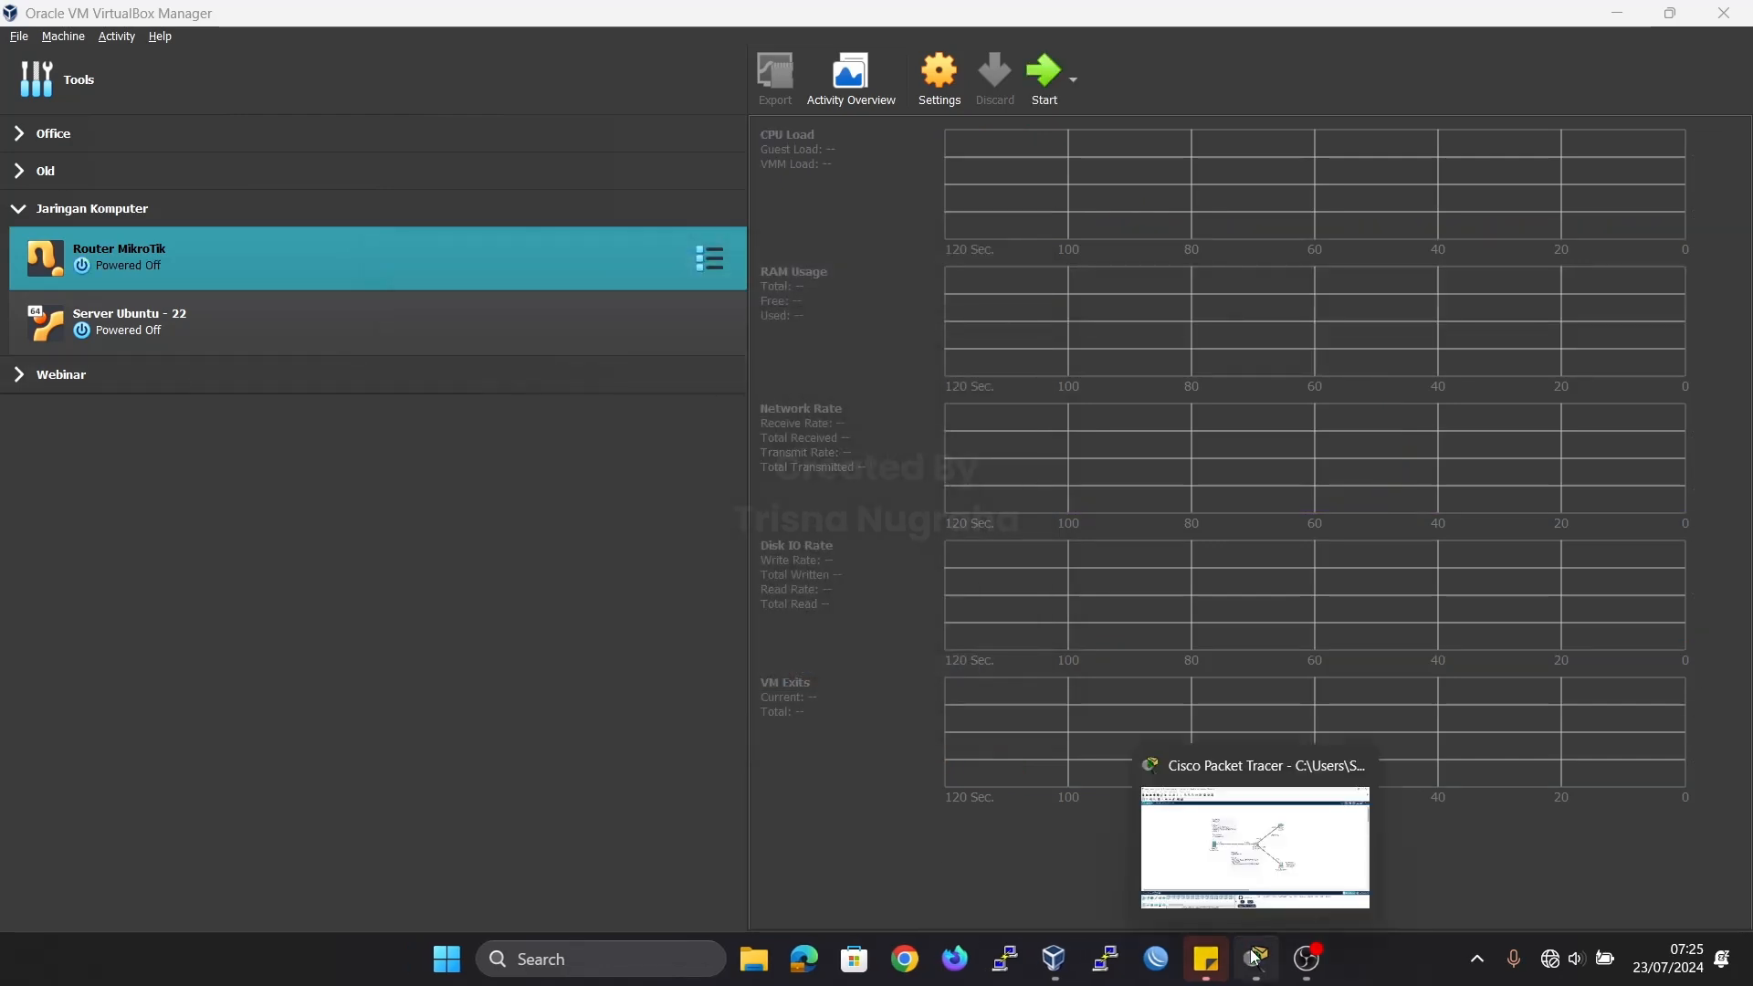
Review the topology in Packet Tracer, and open the Router MikroTik network settings in VirtualBox with Adapter 1's advanced options expanded.
{"action": "left_click", "coordinate": [1256, 957]}
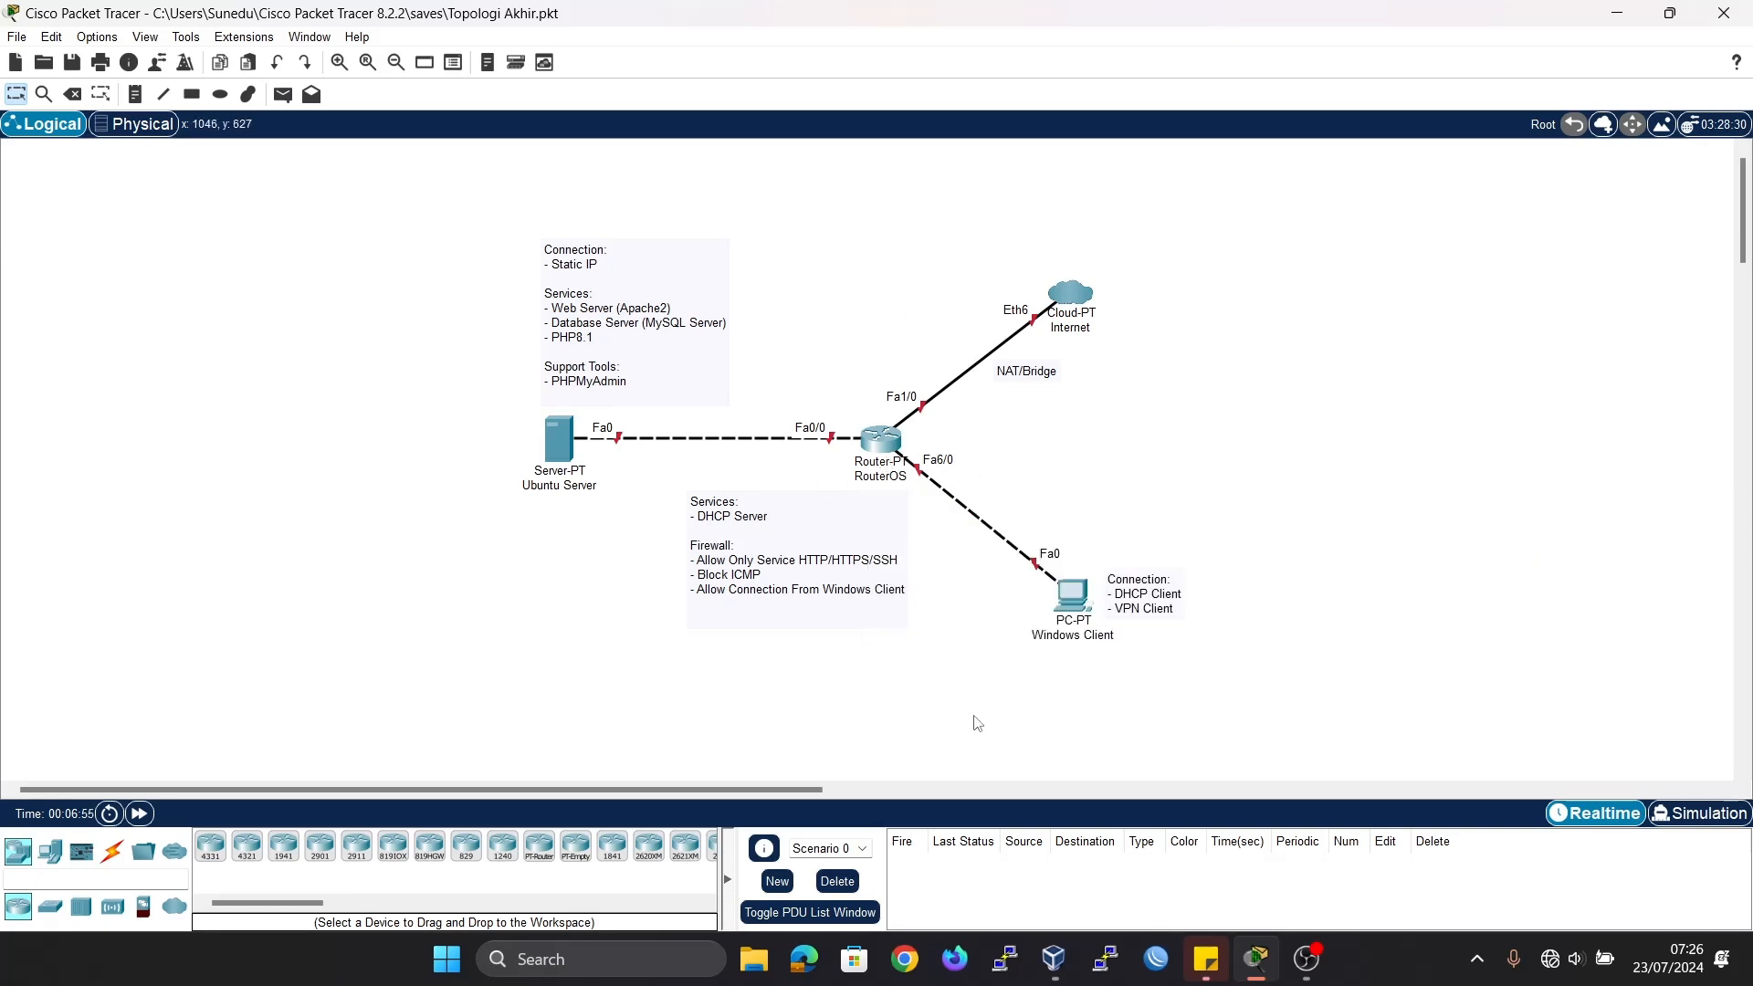
{"action": "left_click", "coordinate": [1054, 958]}
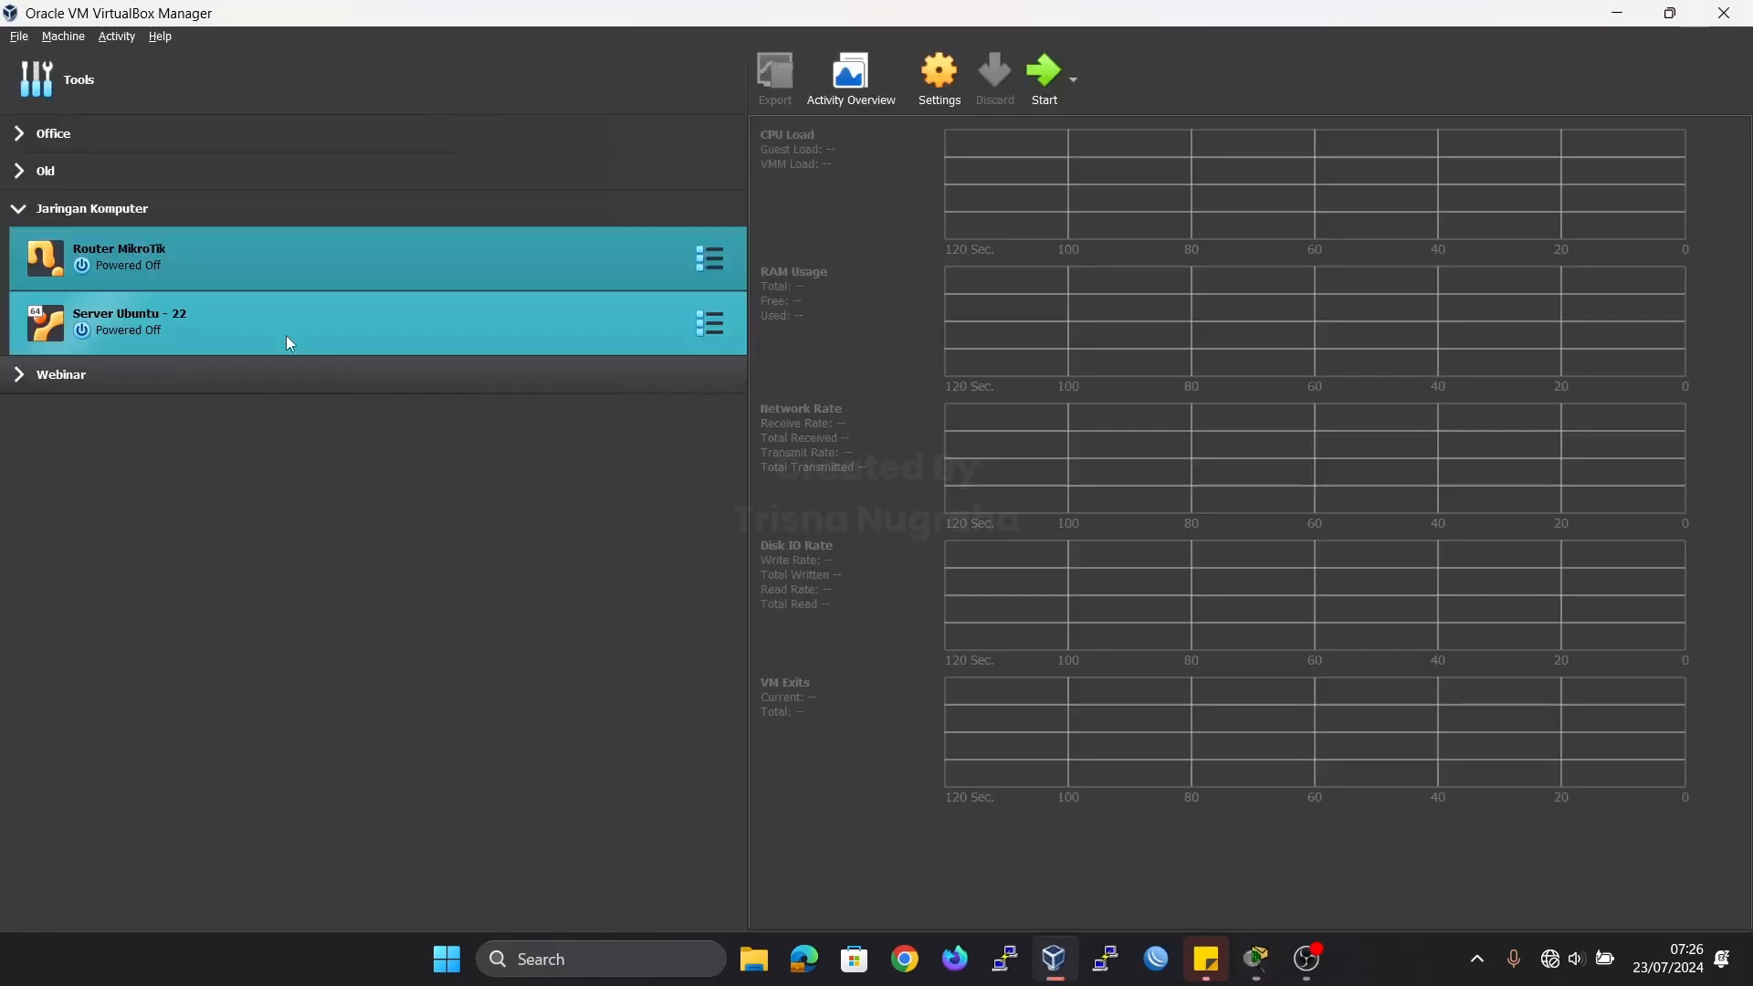
{"action": "right_click", "coordinate": [192, 261]}
{"action": "left_click", "coordinate": [259, 271]}
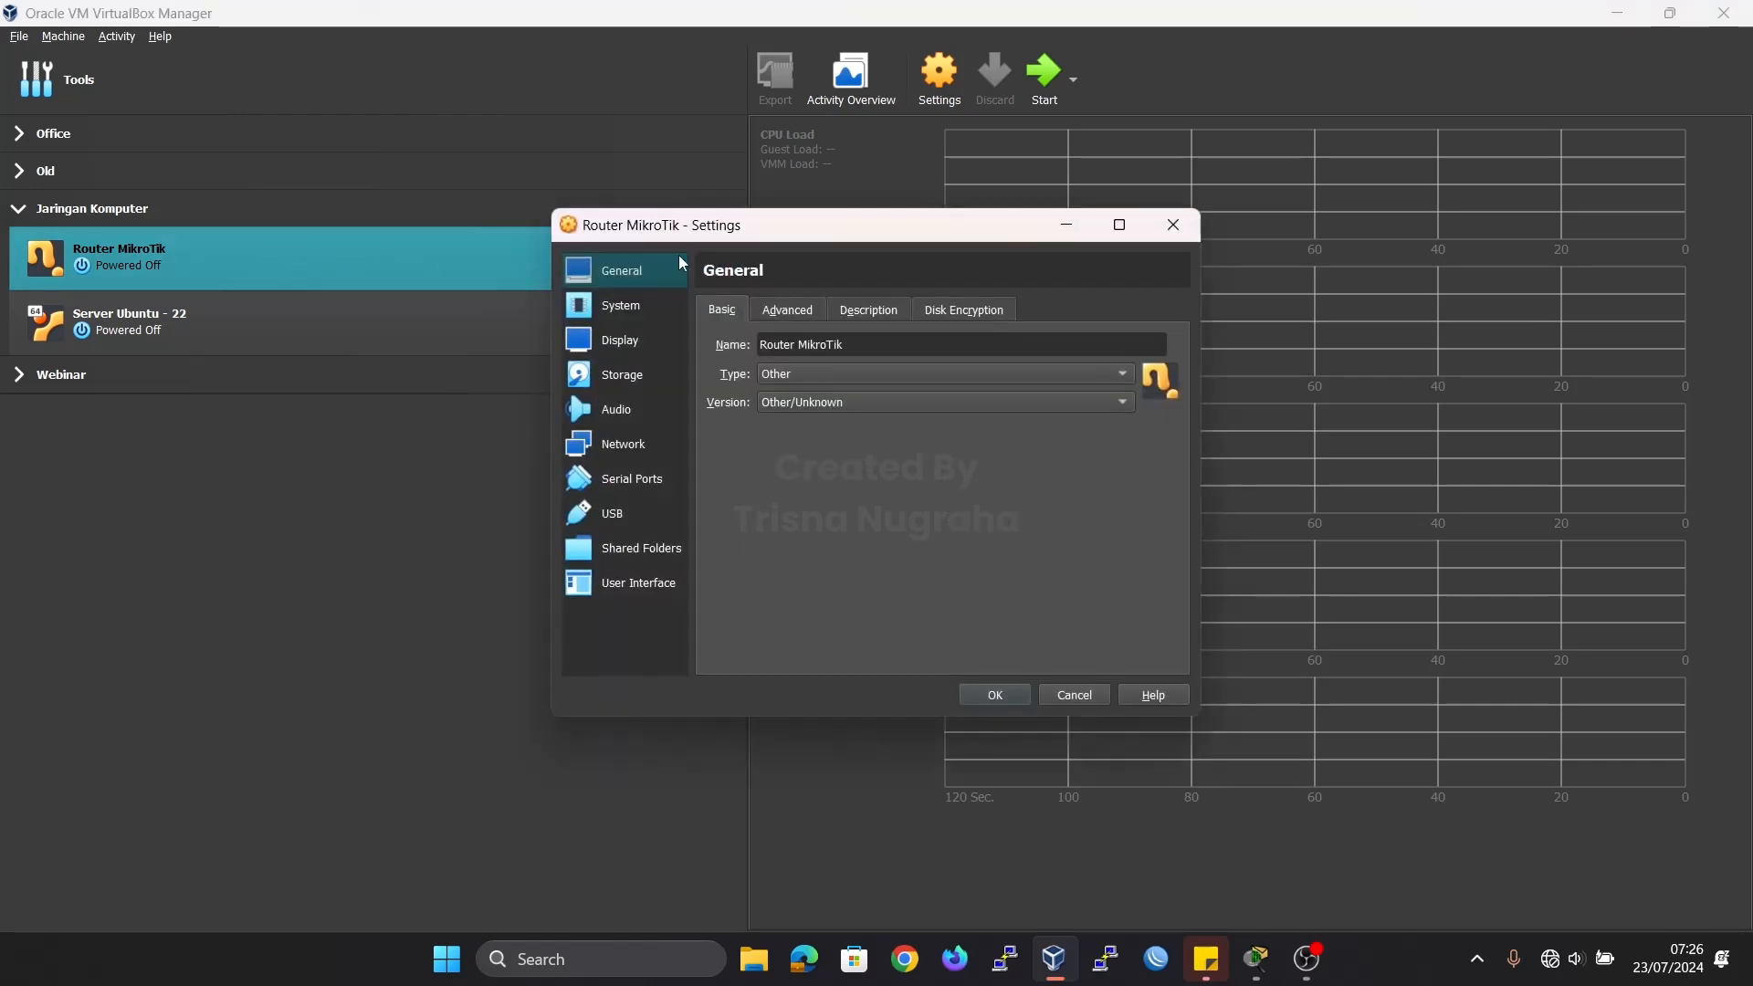
{"action": "left_click", "coordinate": [639, 443]}
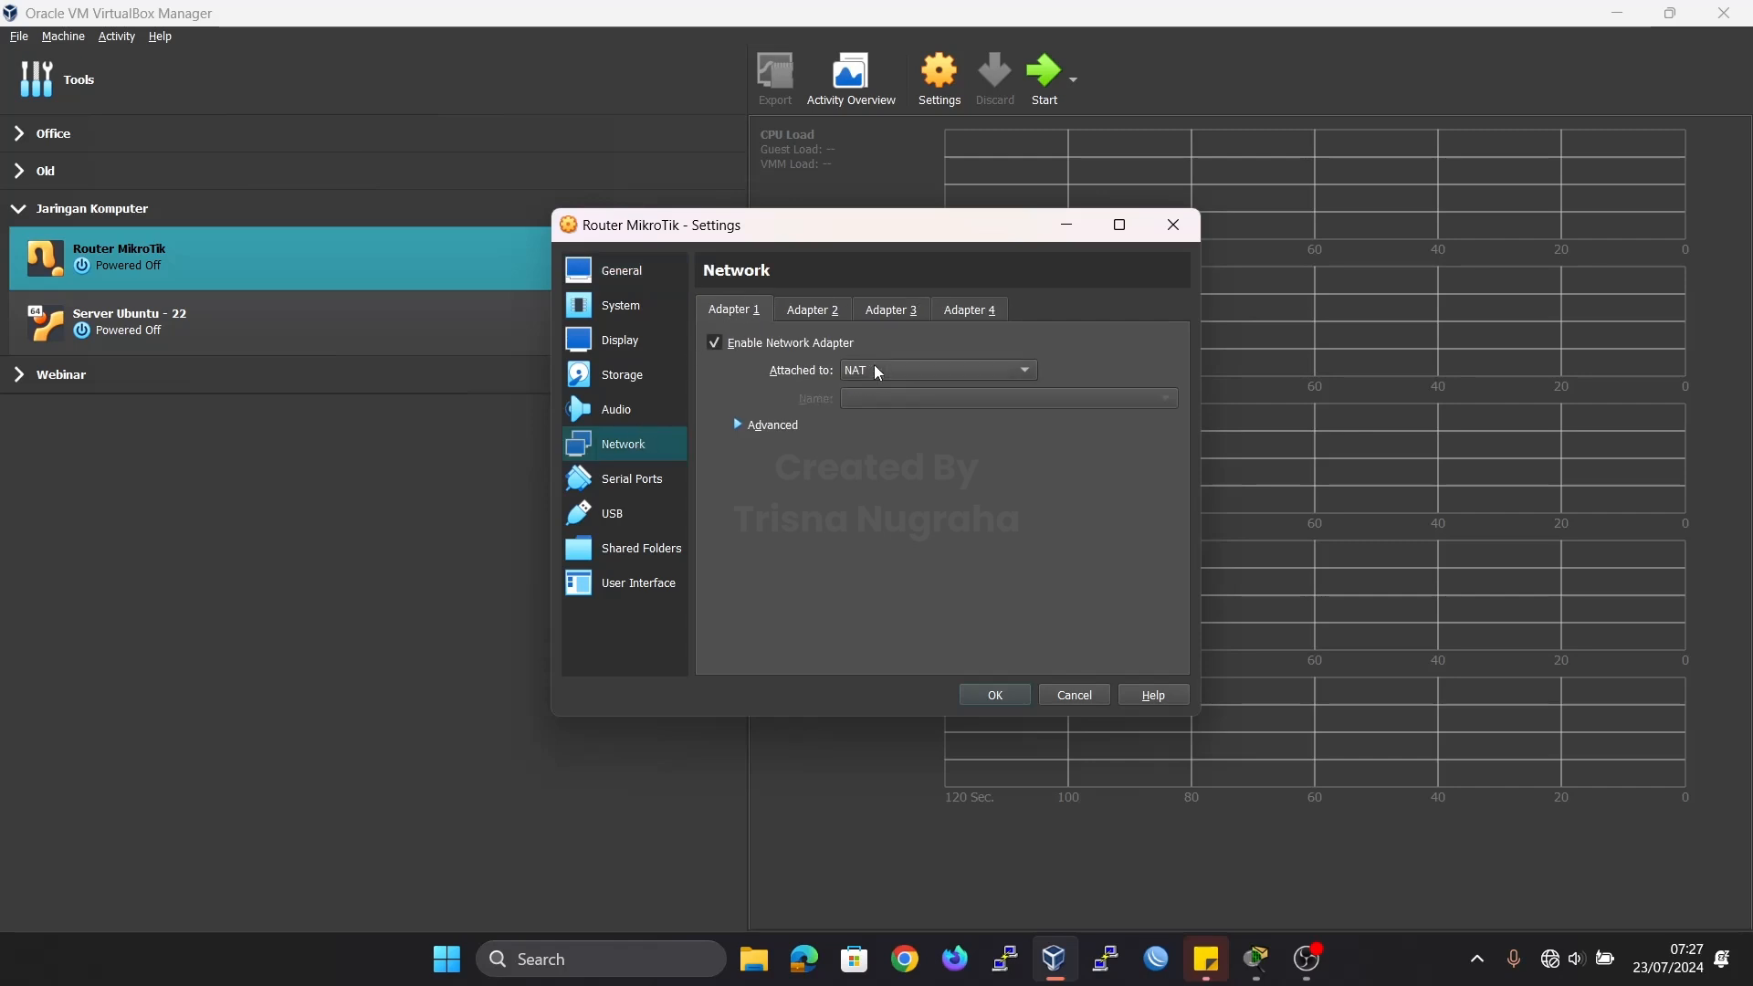
{"action": "left_click", "coordinate": [761, 426]}
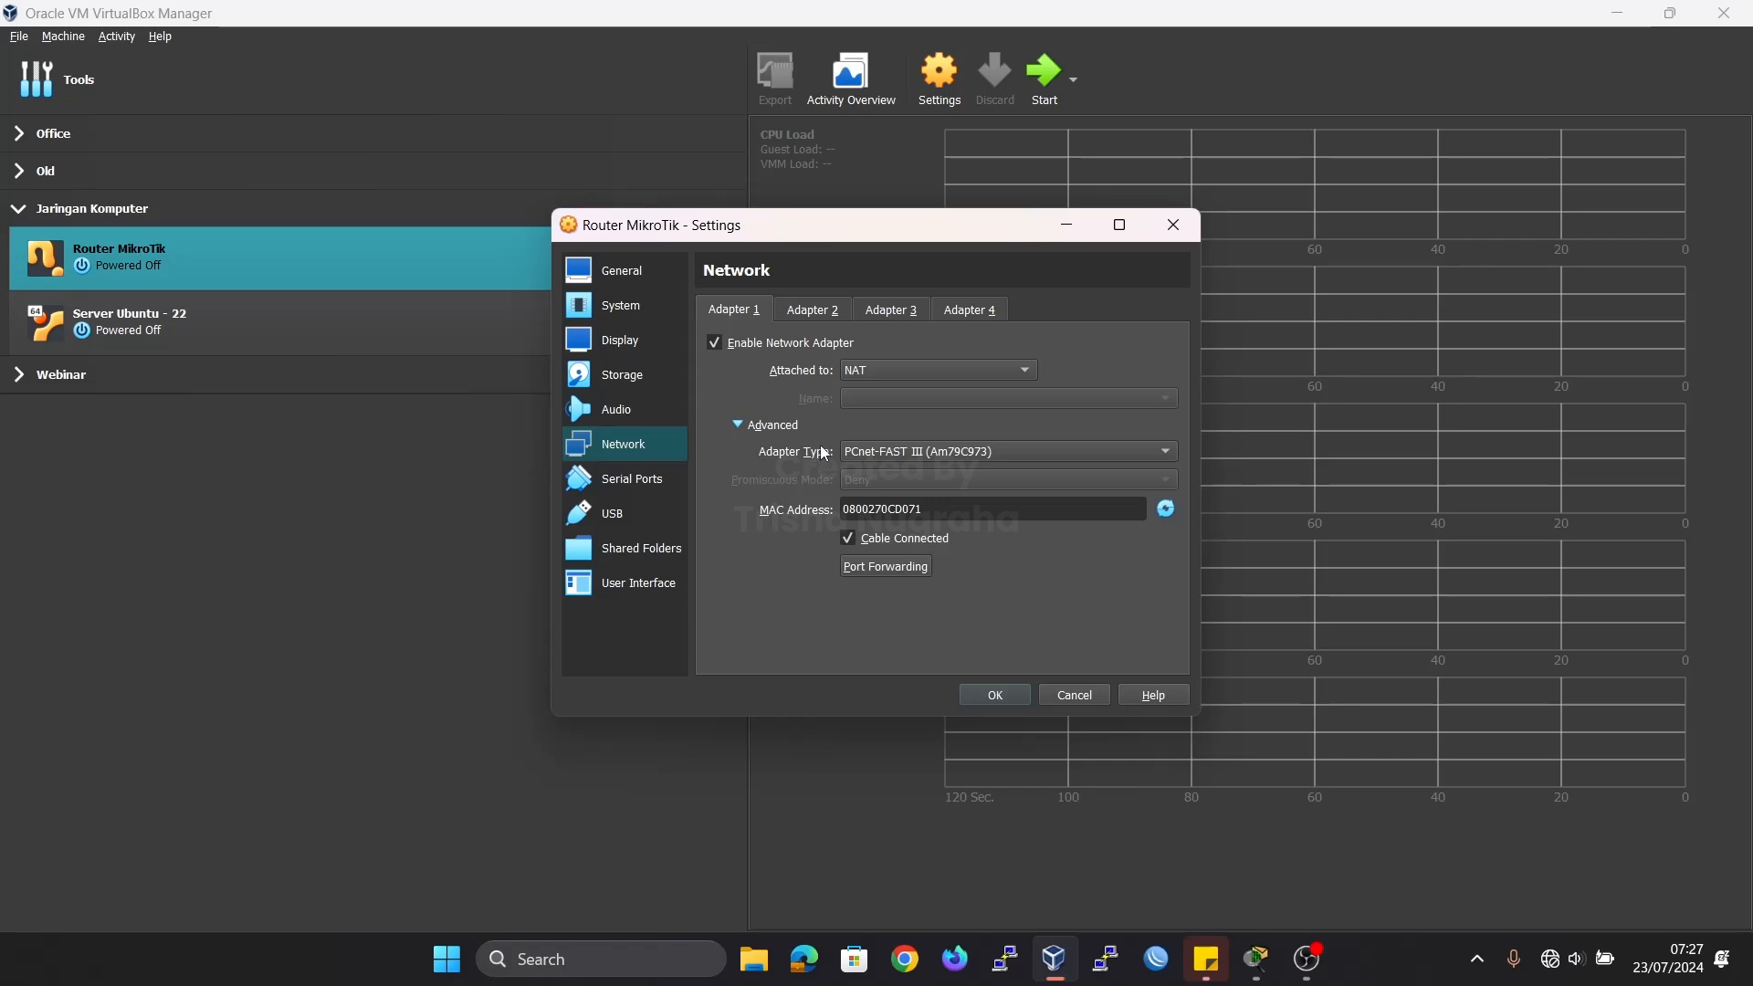
Enable Adapter 2 as an Internal Network named intnet1 with promiscuous mode set to Allow All.
{"action": "left_click", "coordinate": [804, 312]}
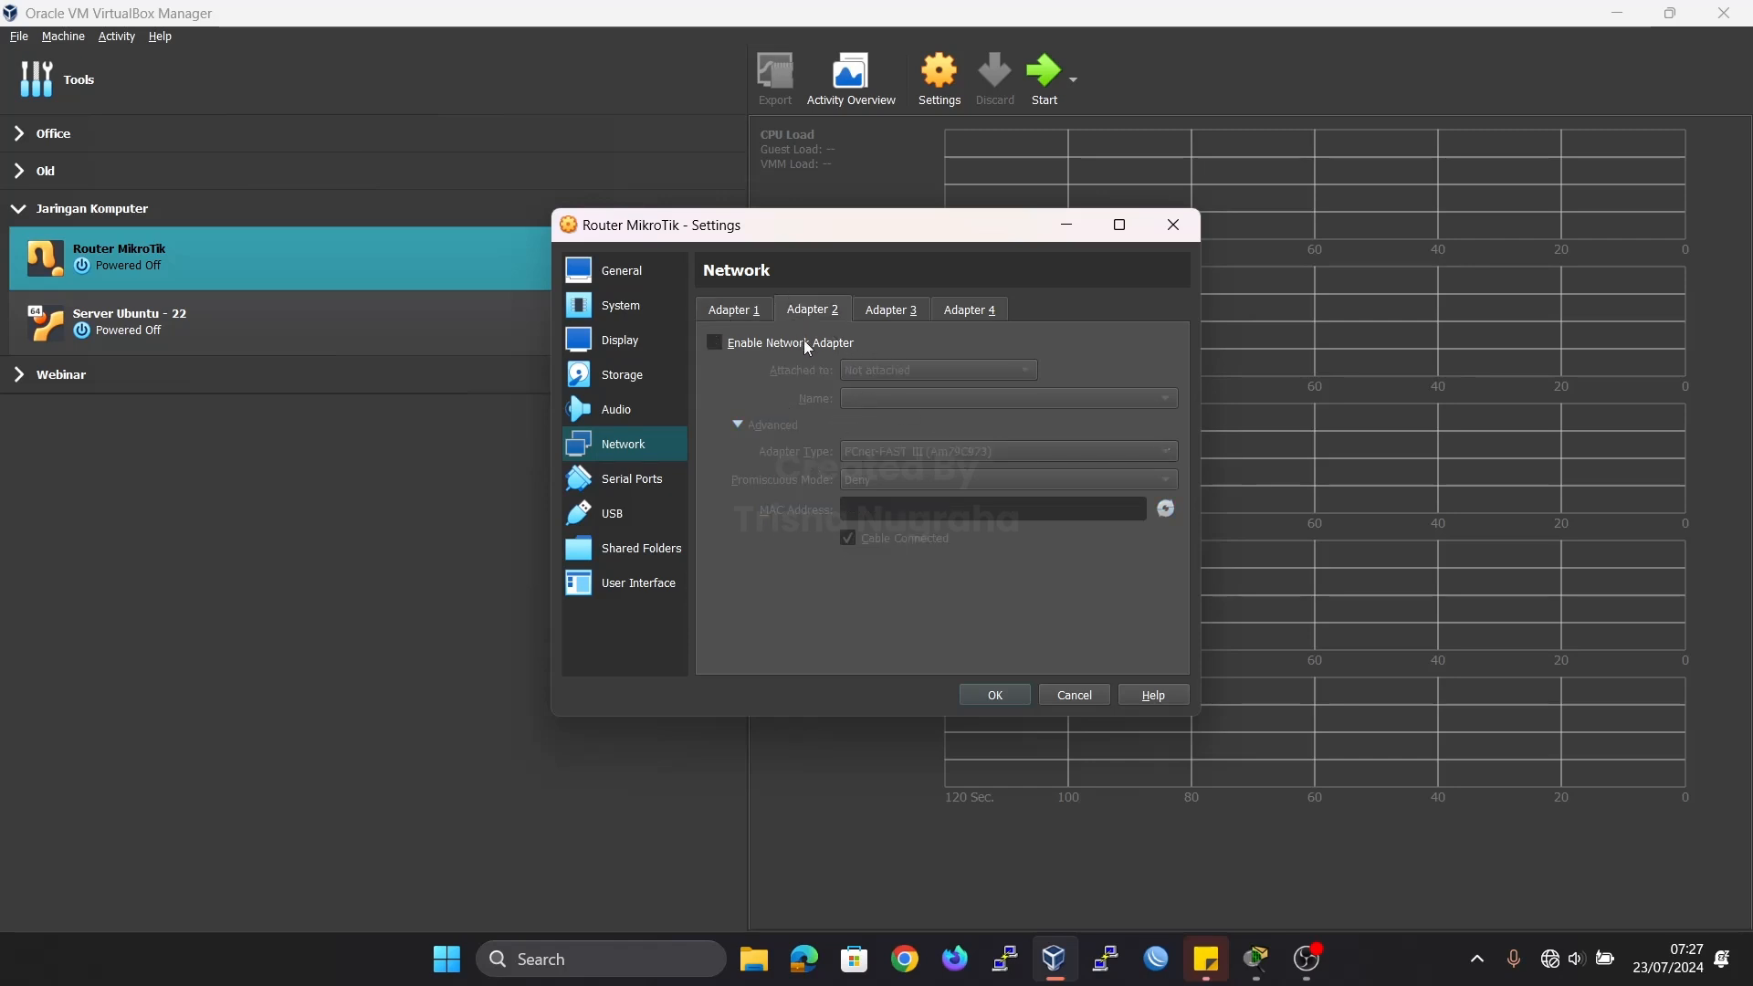
{"action": "left_click", "coordinate": [807, 345]}
{"action": "left_click", "coordinate": [903, 370]}
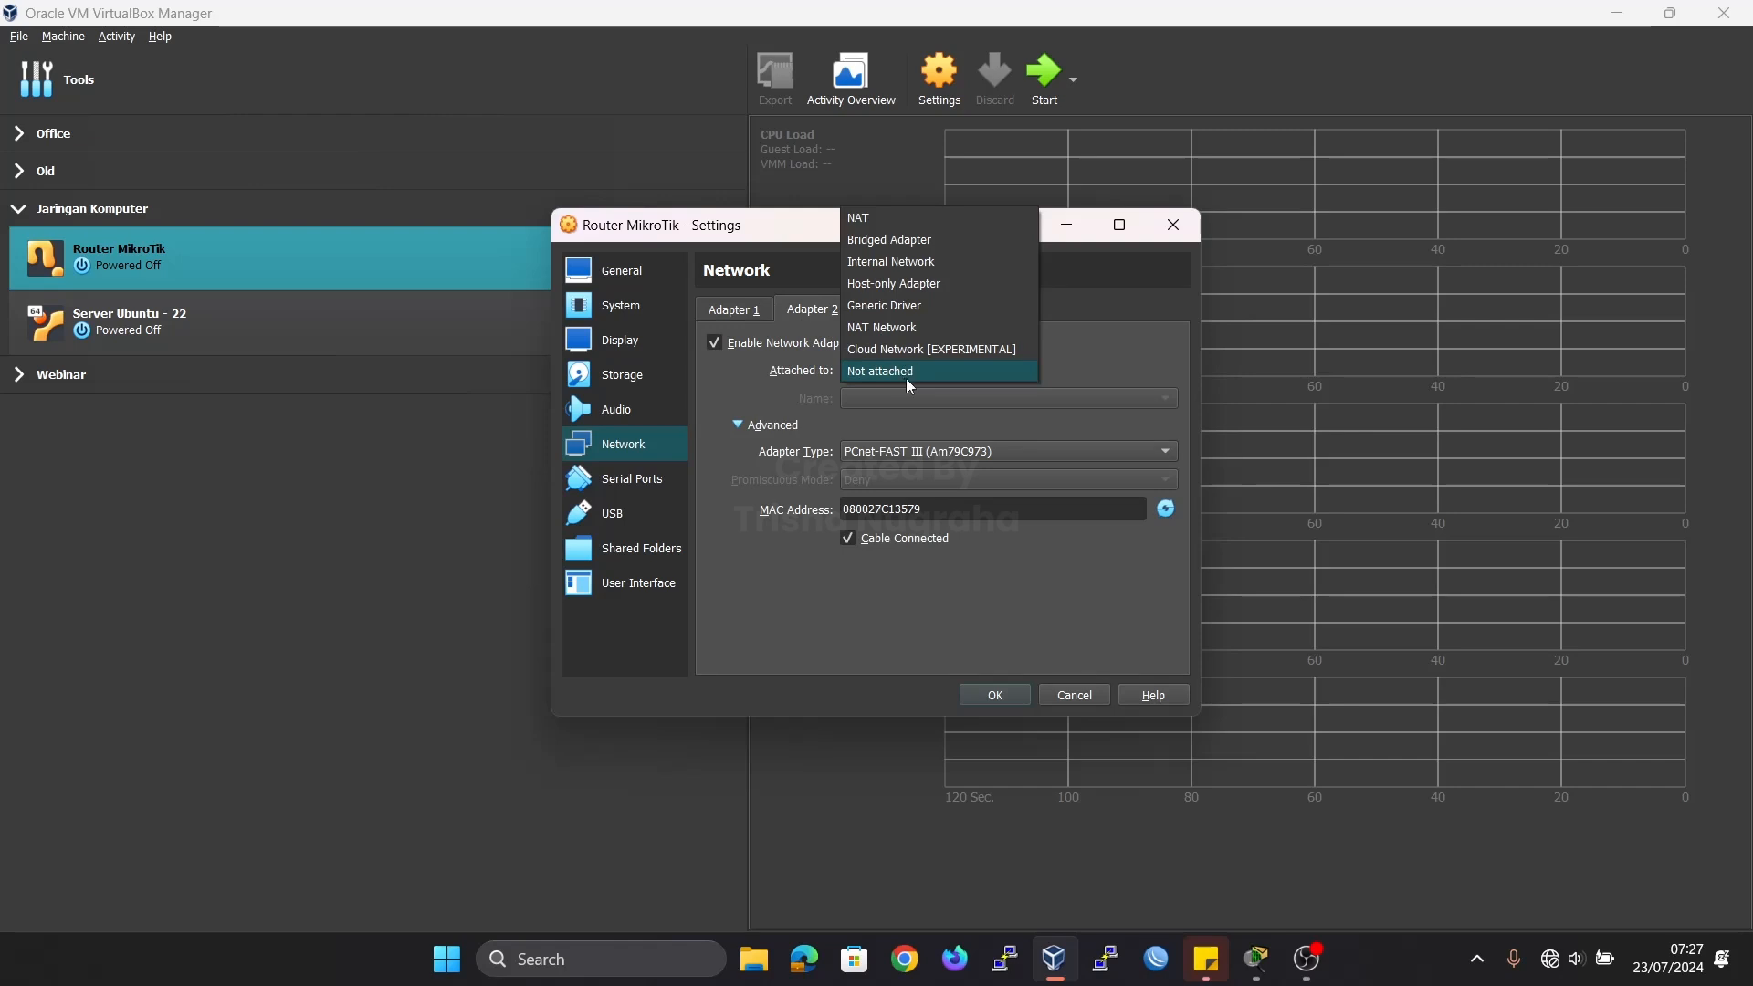
{"action": "left_click", "coordinate": [899, 264]}
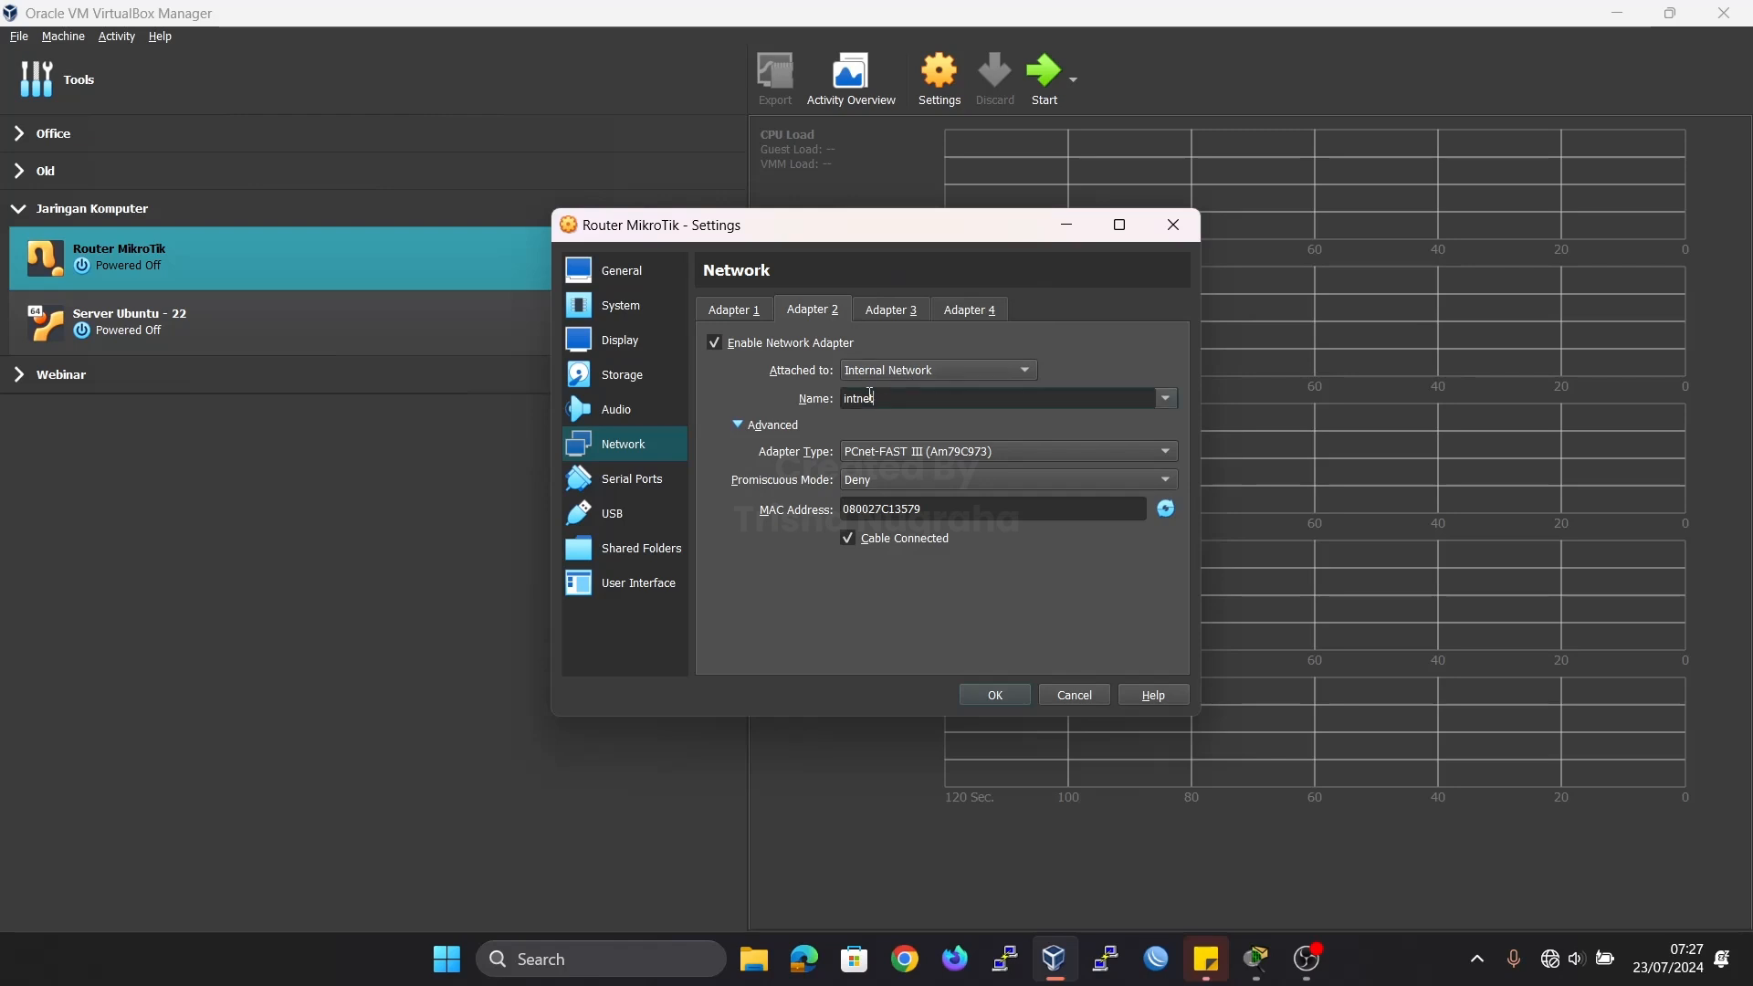
{"action": "type", "text": "1"}
{"action": "left_click", "coordinate": [900, 481]}
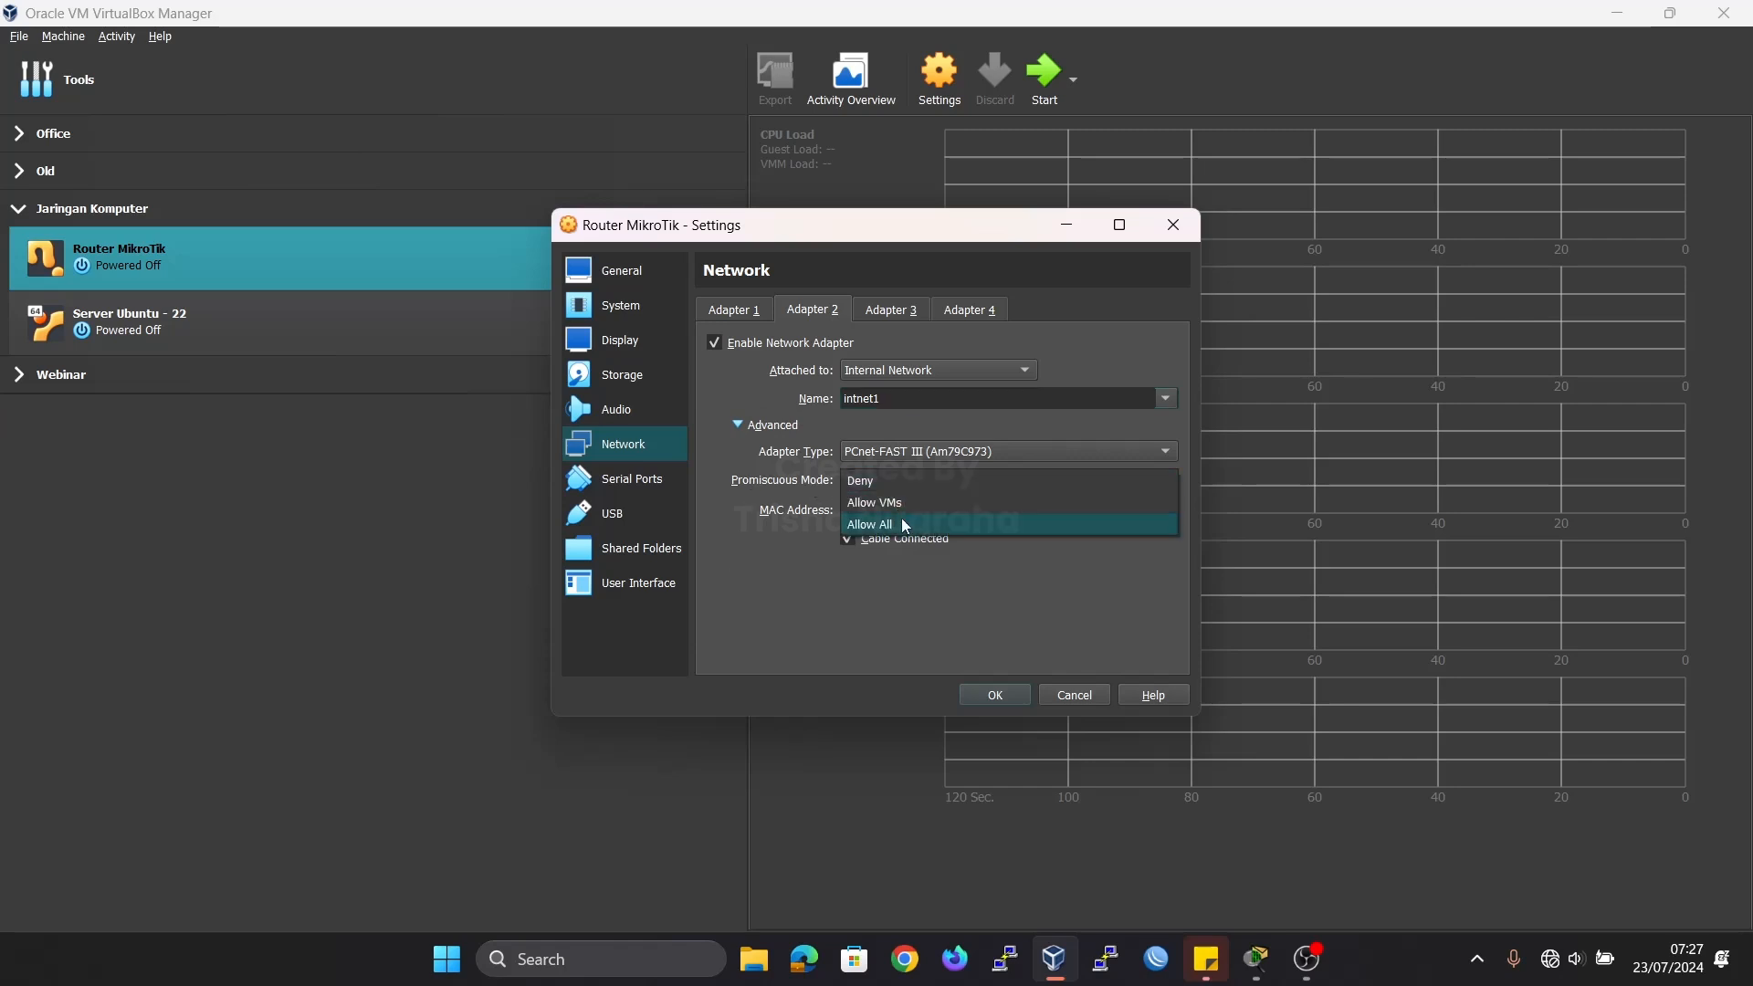
{"action": "left_click", "coordinate": [900, 521]}
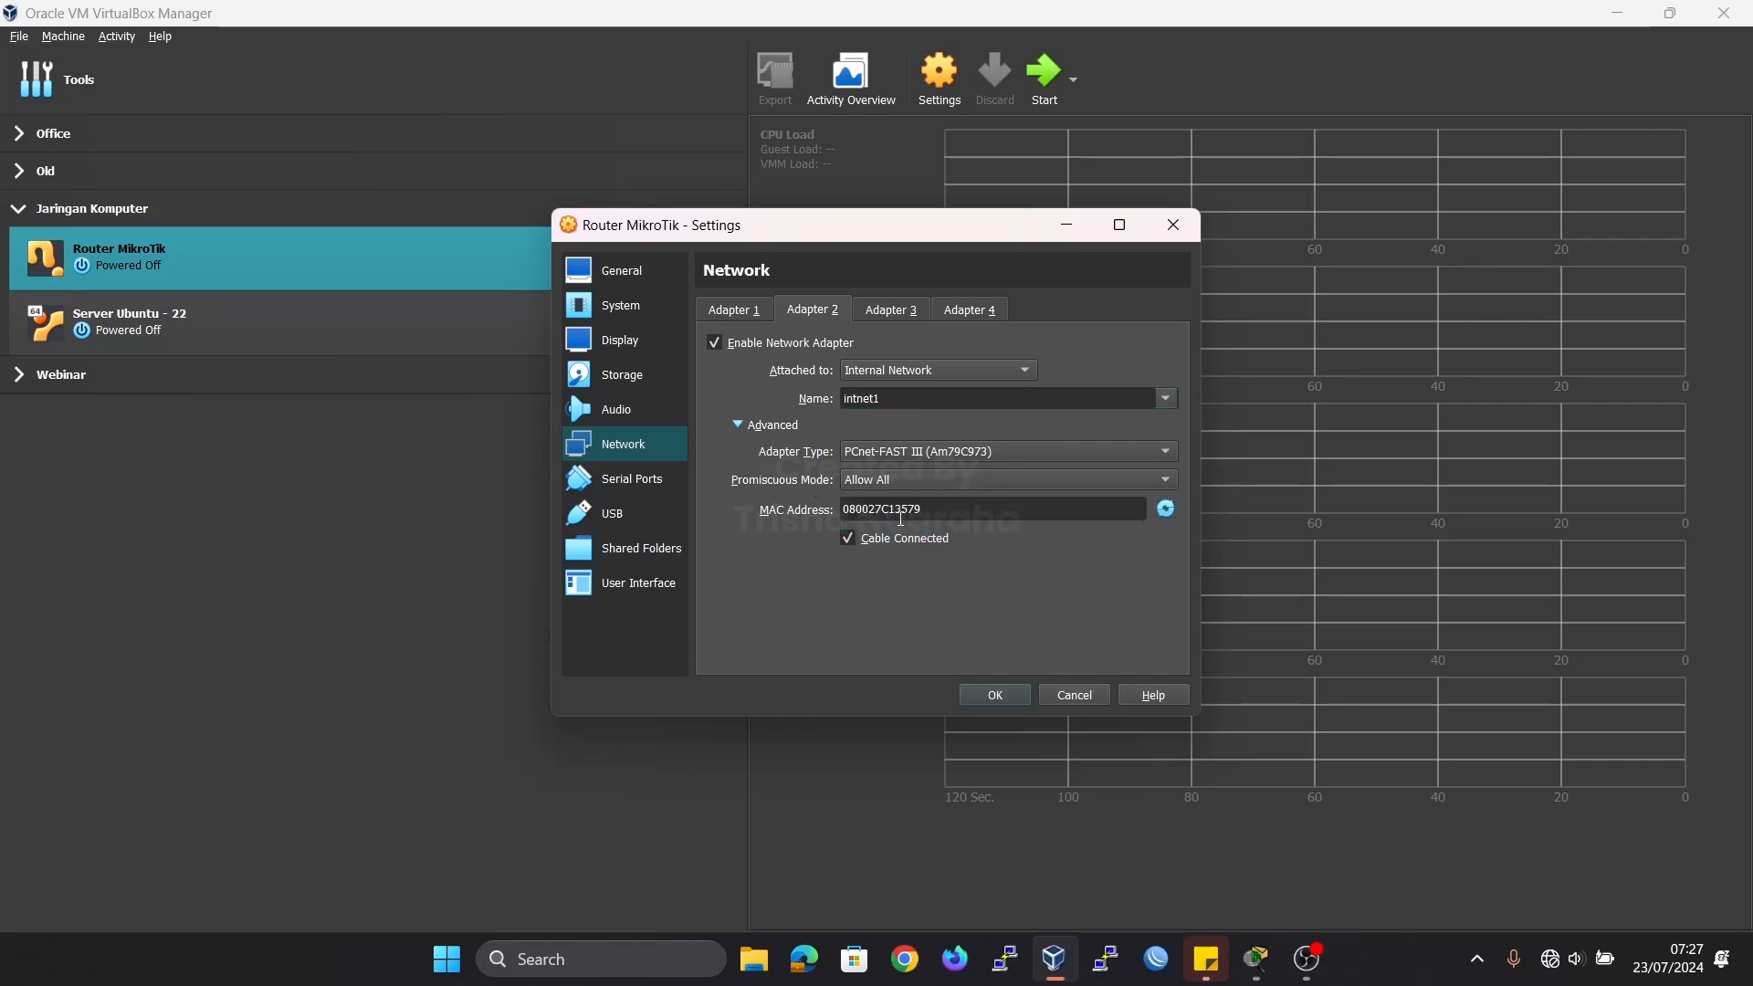
Enable Adapter 3 as an Internal Network named intnet2 with promiscuous mode set to Allow All.
{"action": "left_click", "coordinate": [889, 312]}
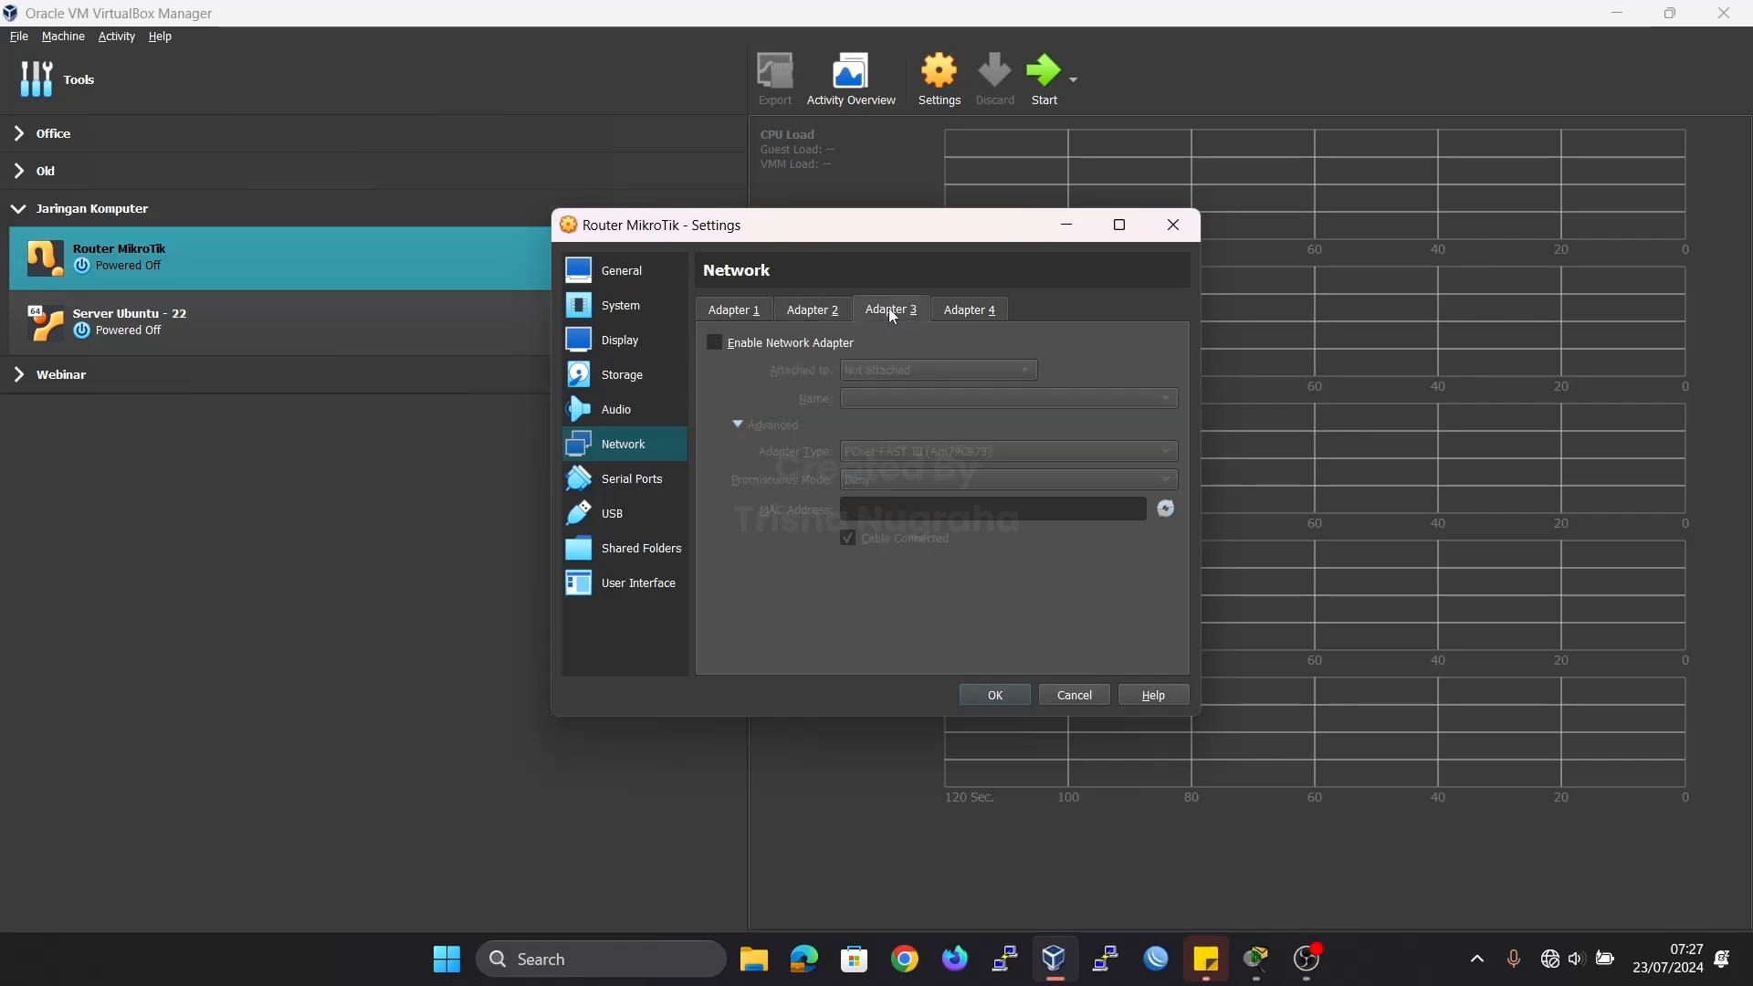
{"action": "left_click", "coordinate": [759, 345]}
{"action": "left_click", "coordinate": [896, 371]}
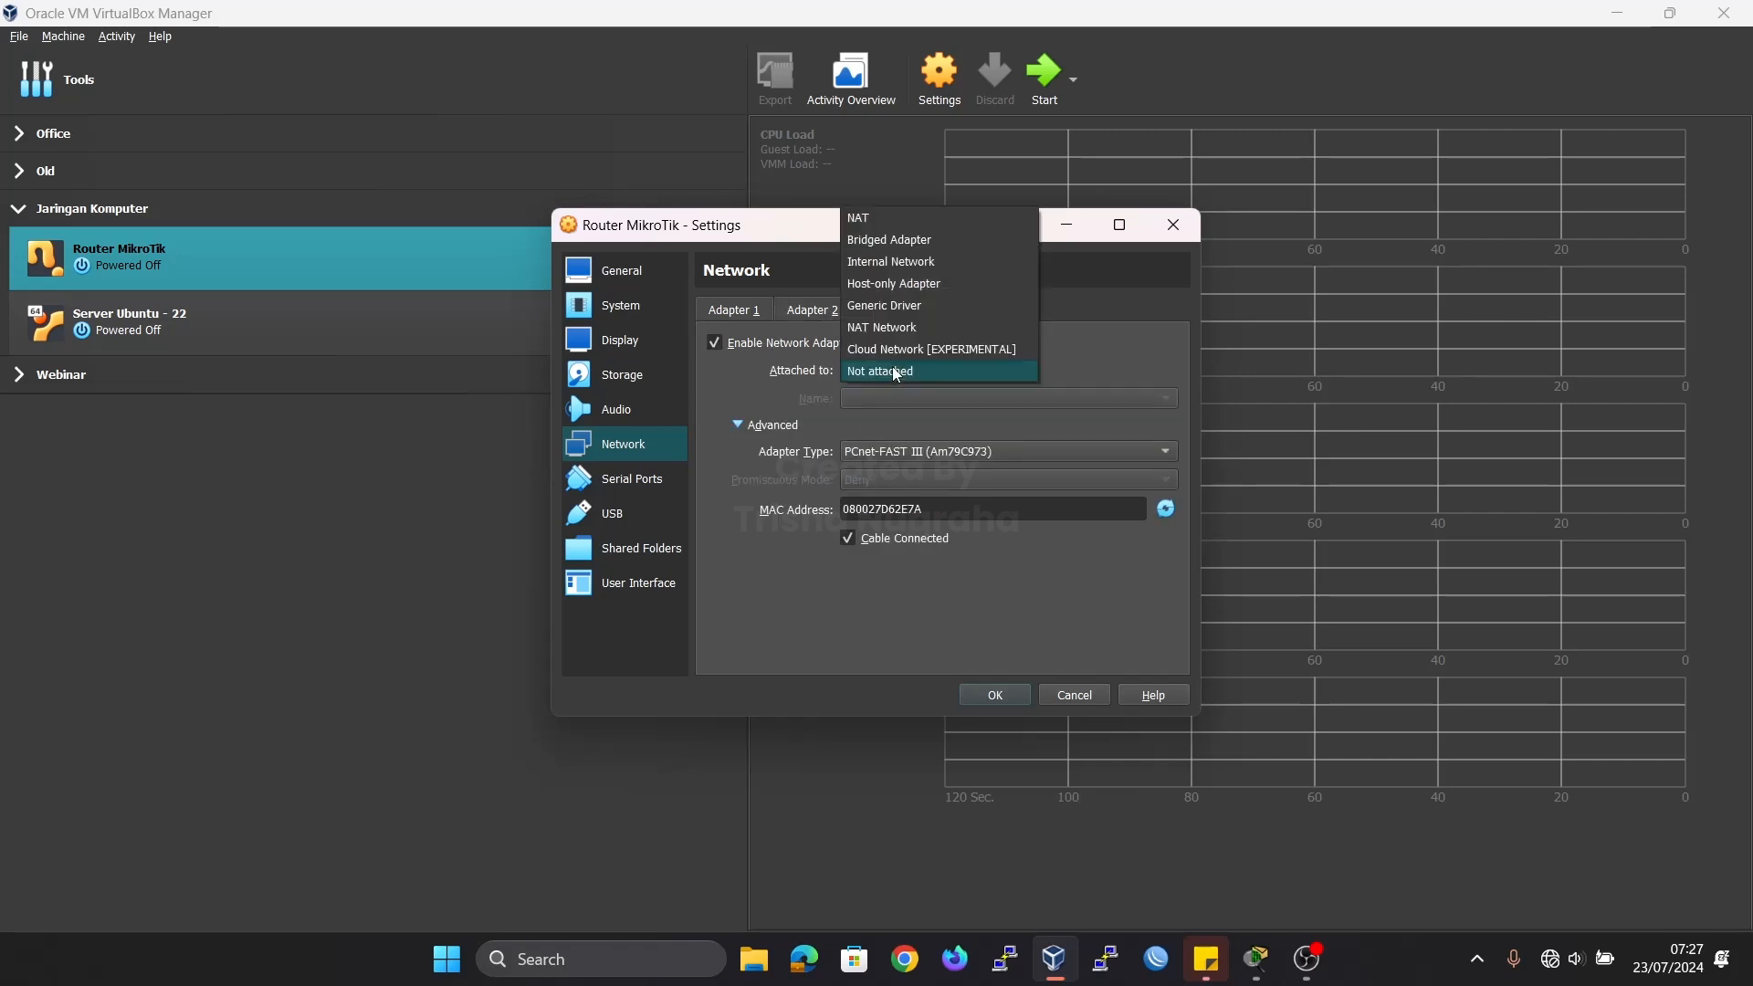
{"action": "left_click", "coordinate": [901, 263]}
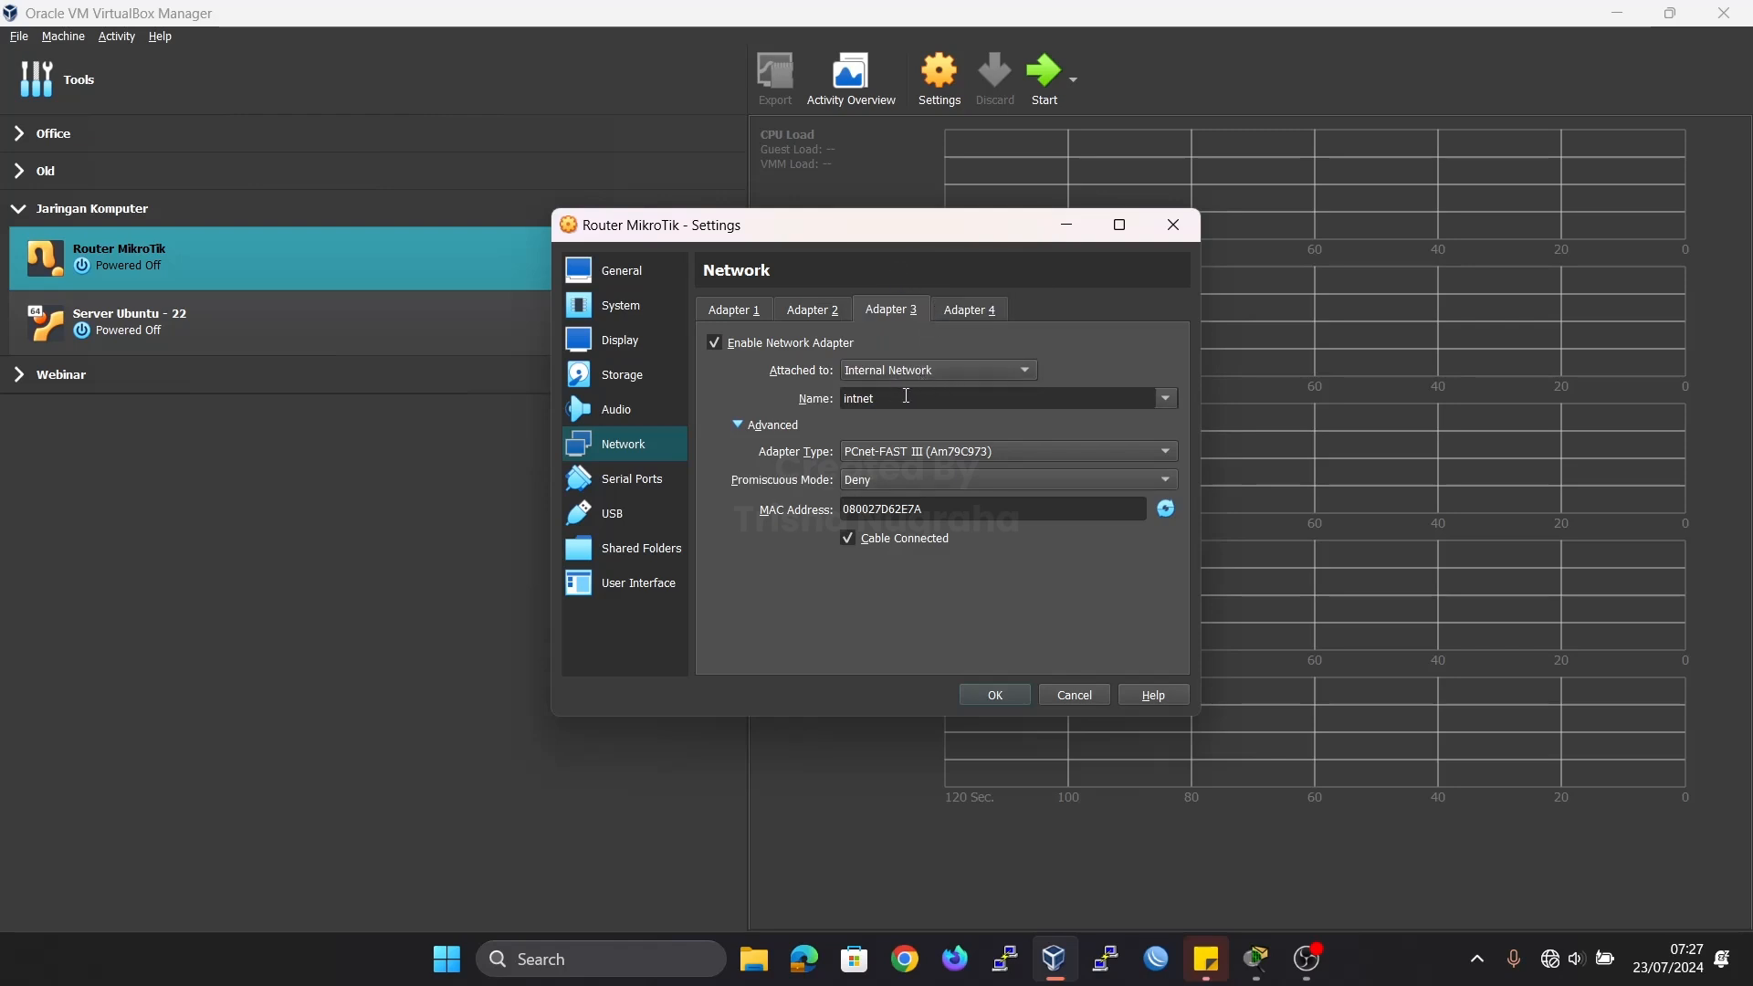
{"action": "type", "text": "2"}
{"action": "left_click", "coordinate": [817, 310]}
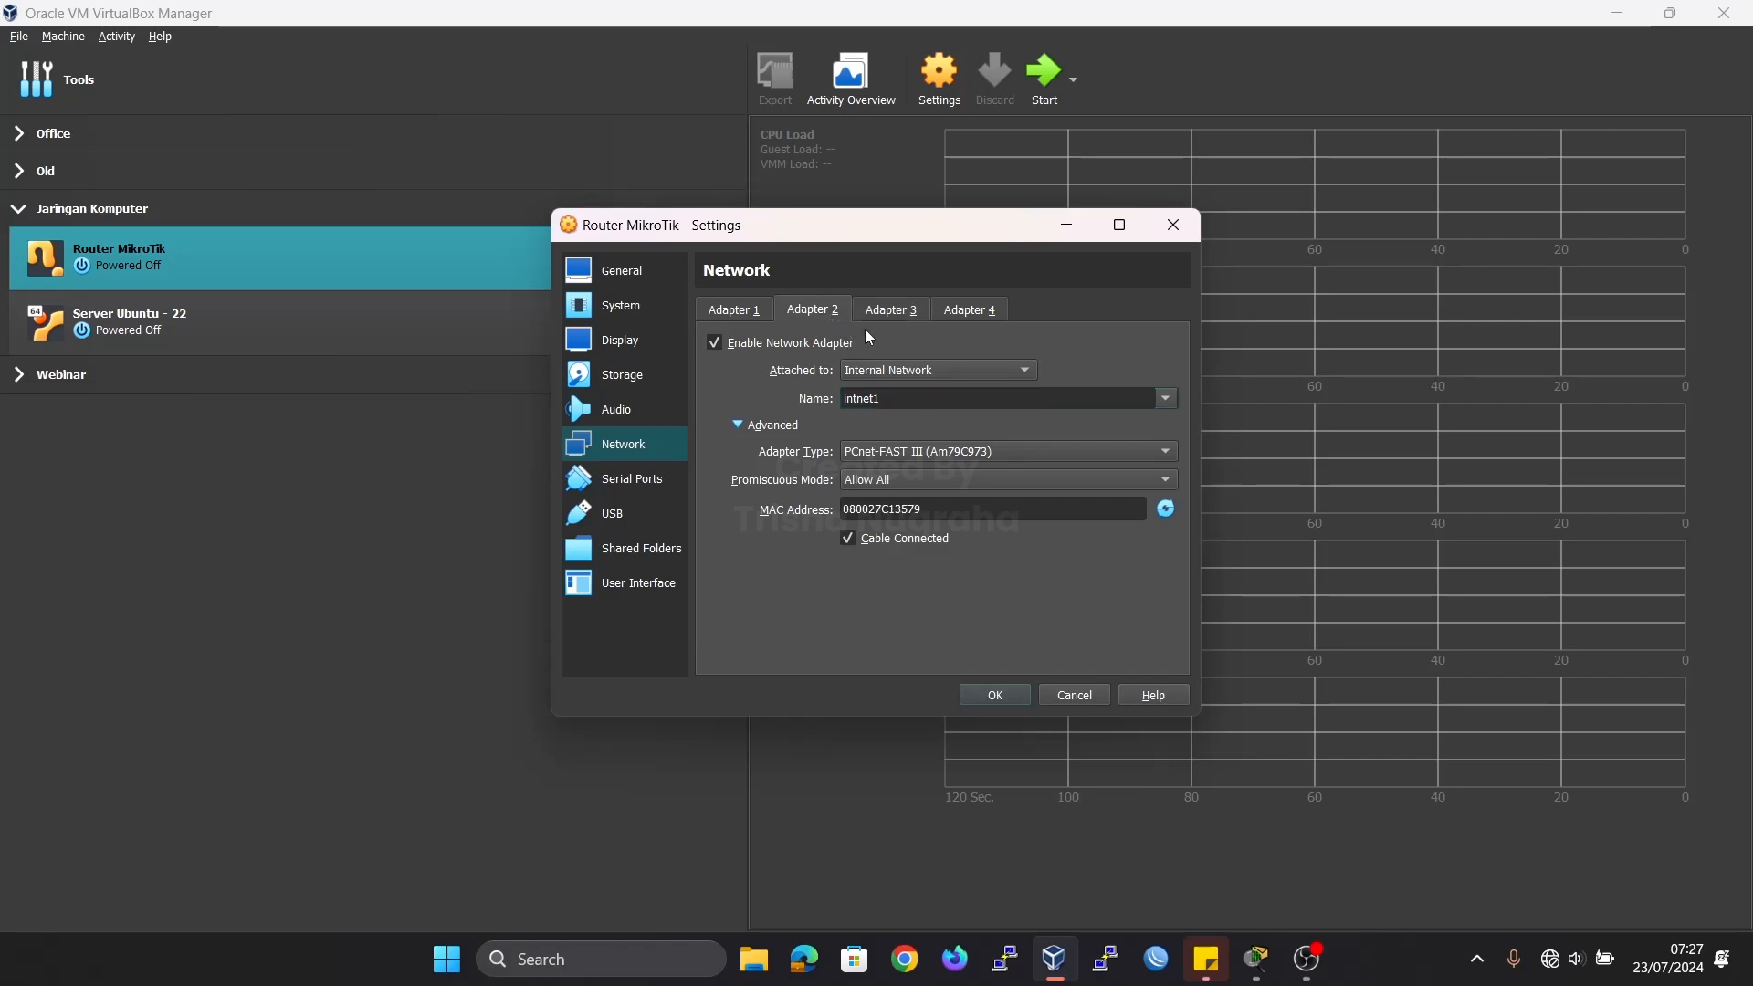
{"action": "left_click", "coordinate": [901, 312]}
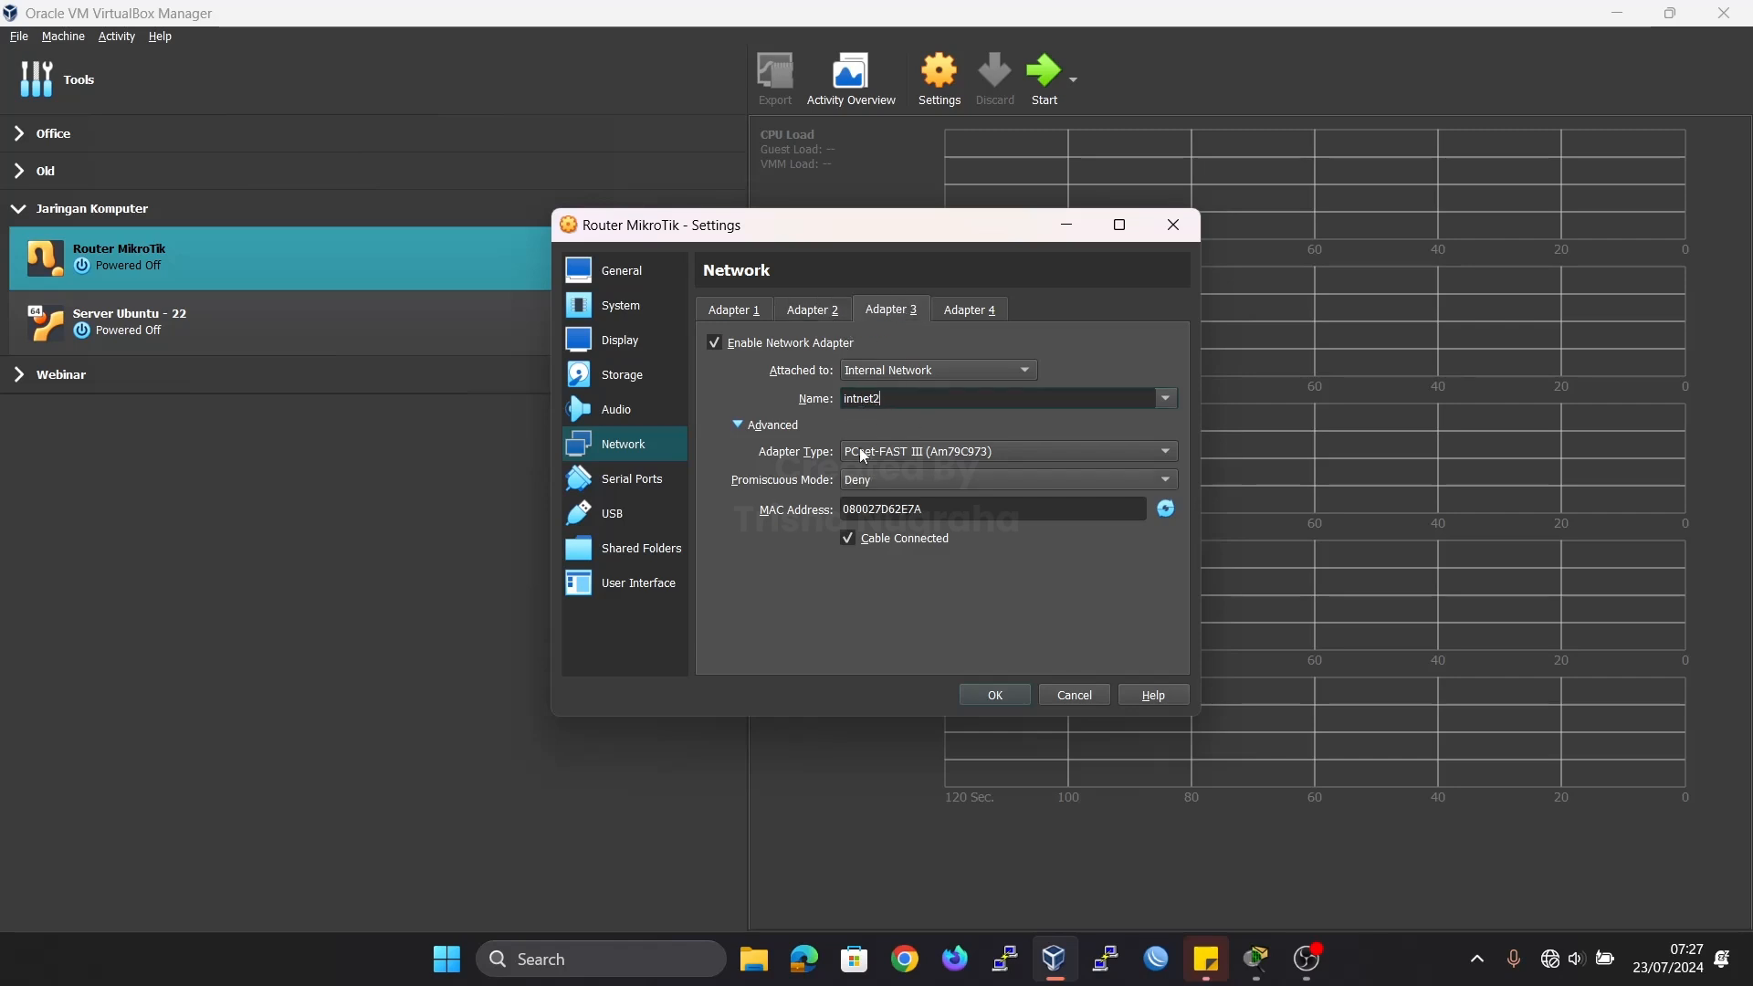
{"action": "left_click", "coordinate": [892, 484]}
{"action": "left_click", "coordinate": [862, 522]}
Enable Adapter 4 as a Host-only Adapter with promiscuous mode set to Allow All, and save the virtual machine's settings.
{"action": "left_click", "coordinate": [954, 313]}
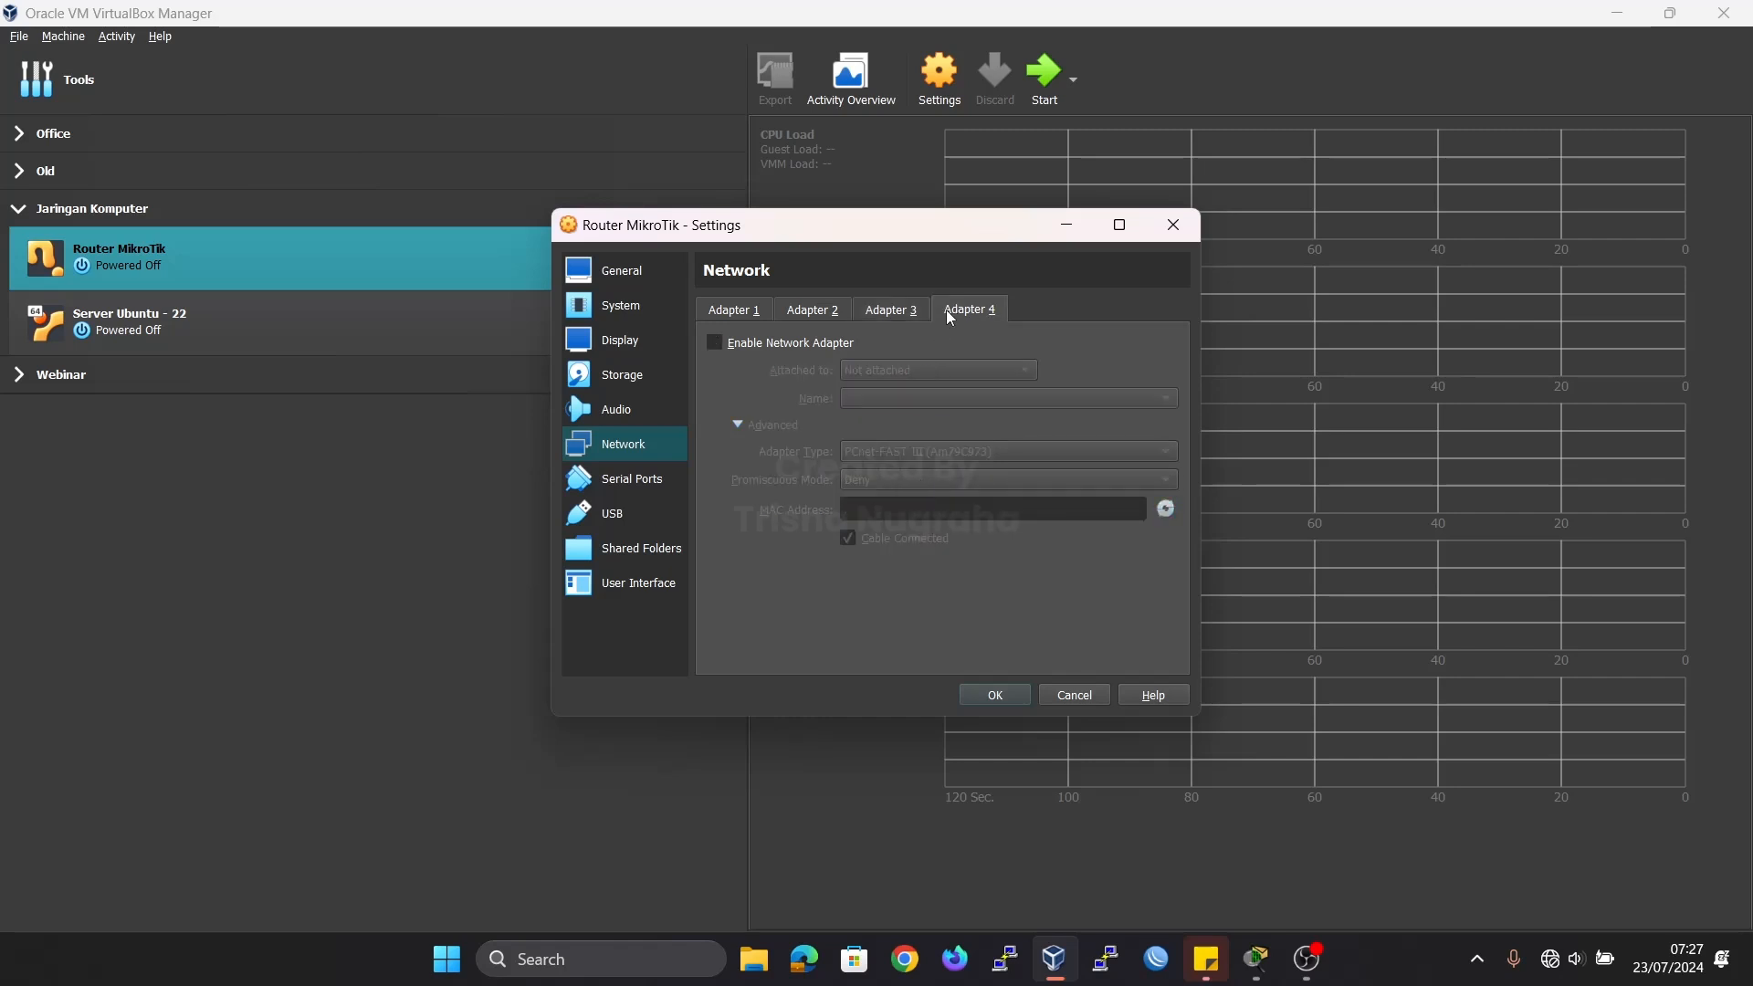
{"action": "left_click", "coordinate": [726, 347]}
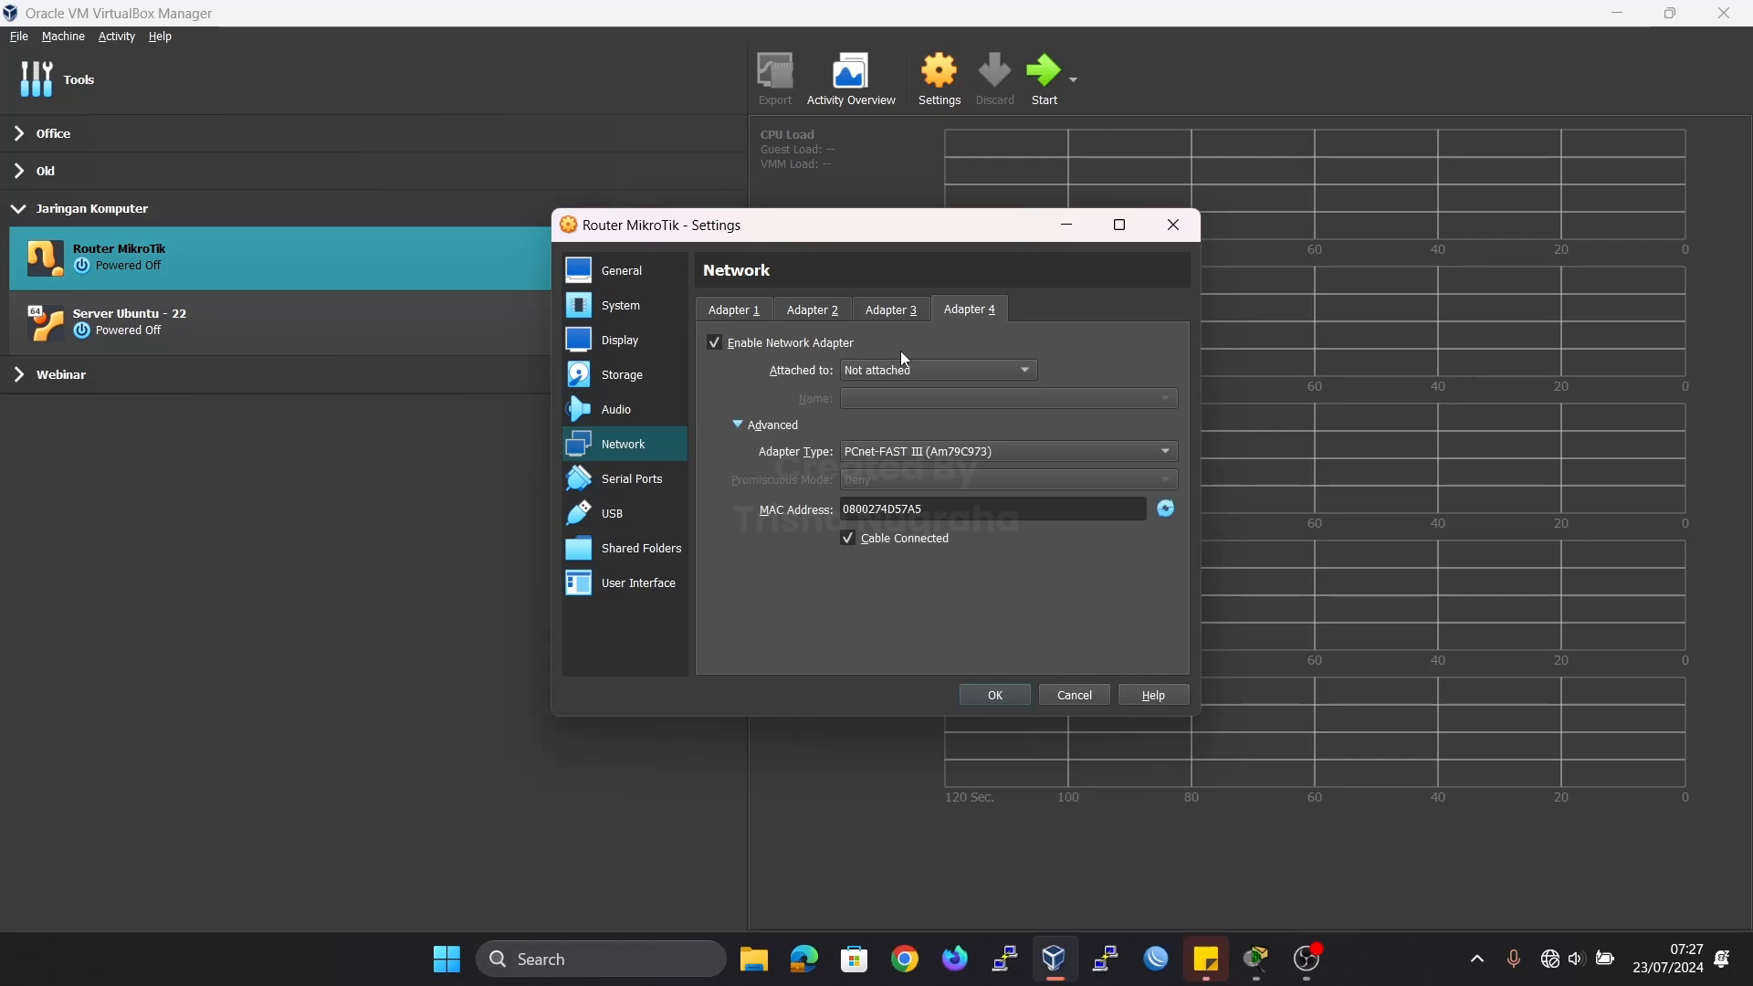
{"action": "left_click", "coordinate": [924, 371]}
{"action": "left_click", "coordinate": [924, 284]}
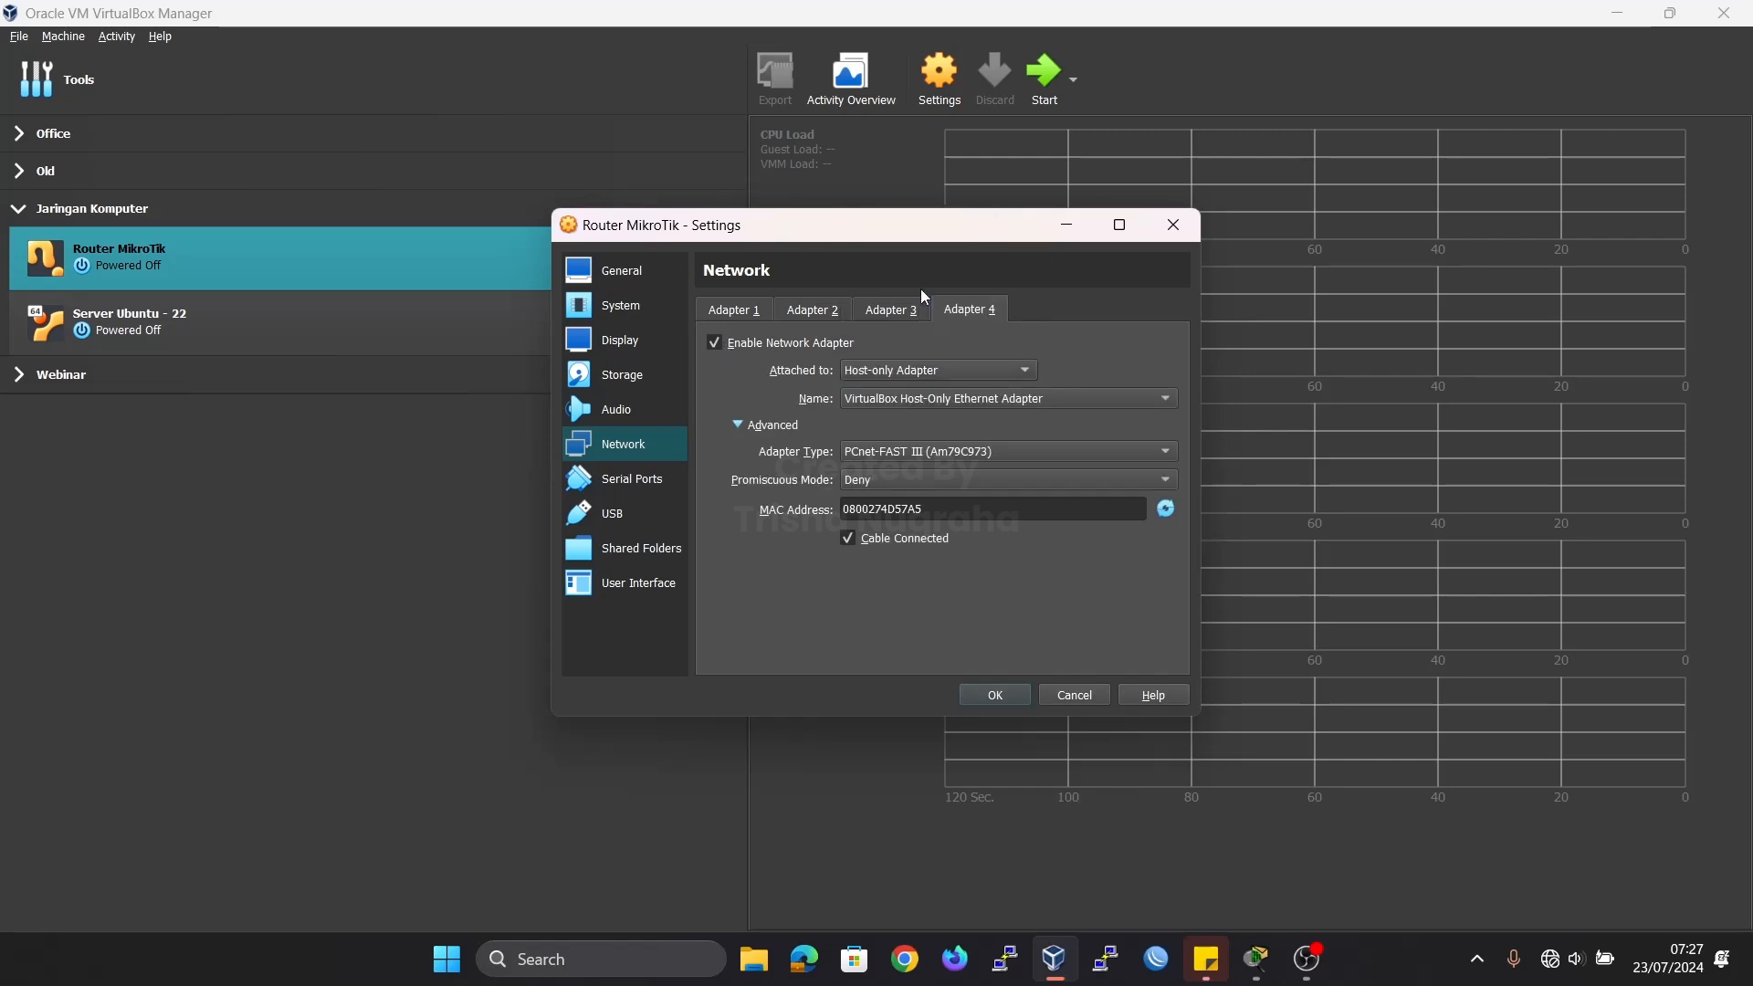
{"action": "left_click", "coordinate": [882, 480]}
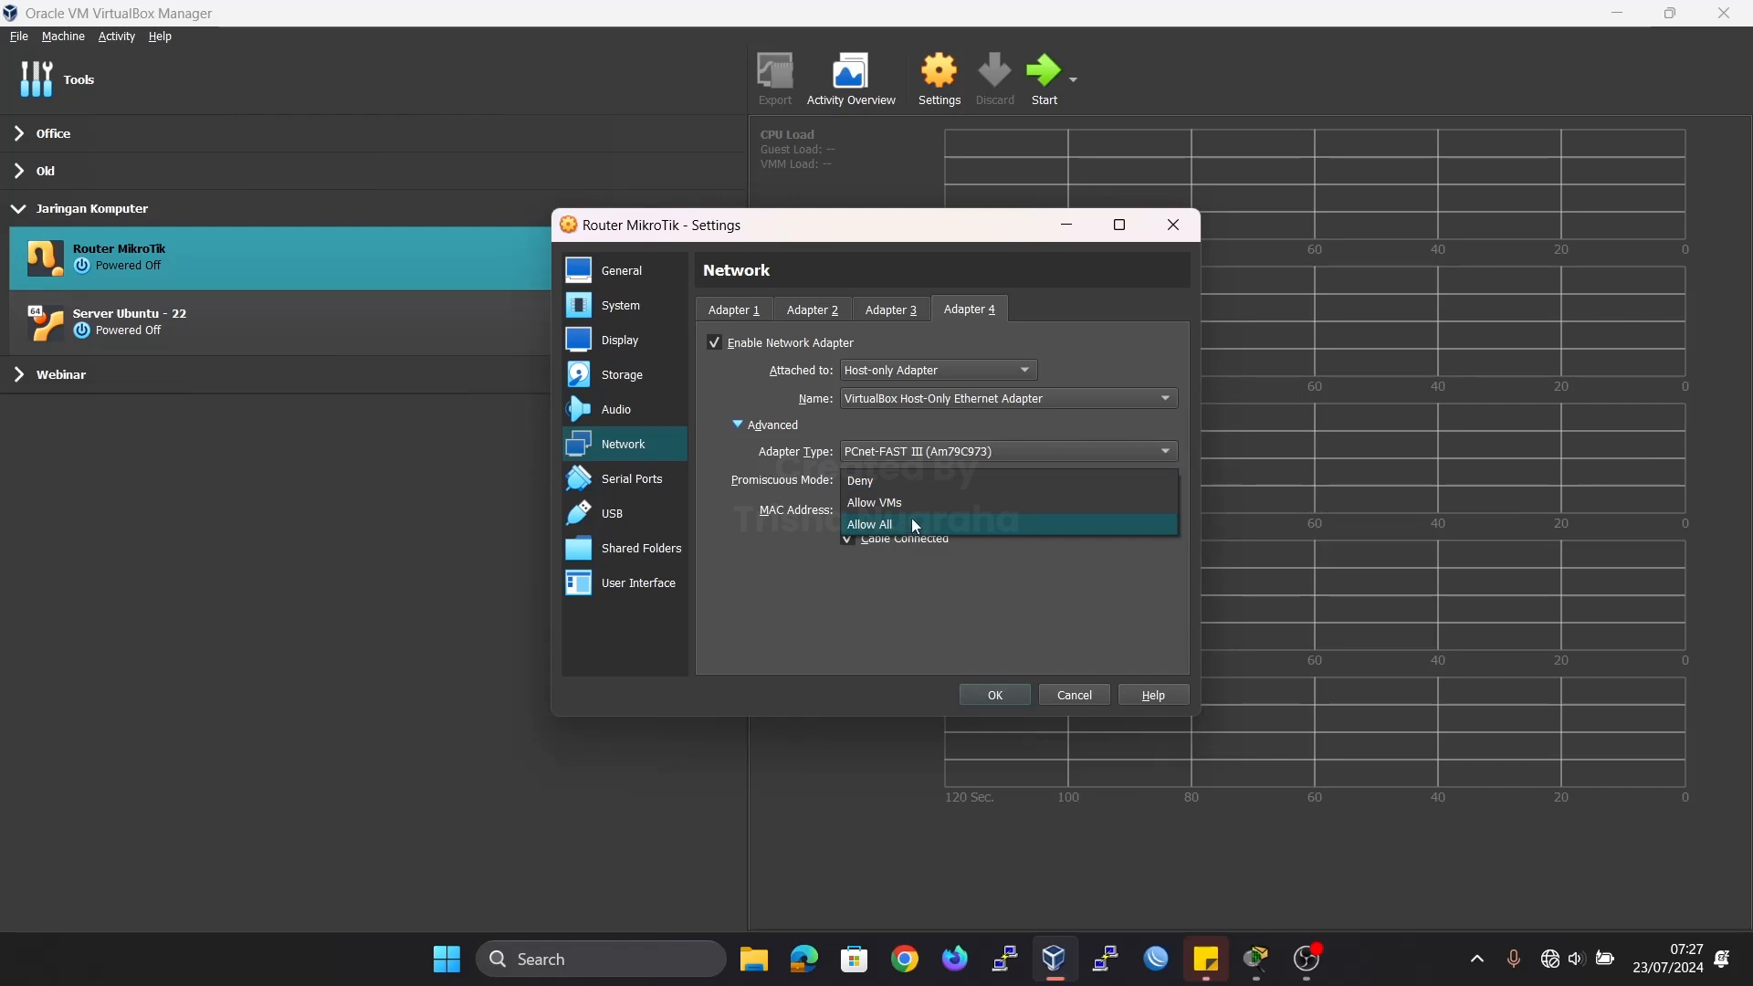
{"action": "left_click", "coordinate": [898, 528]}
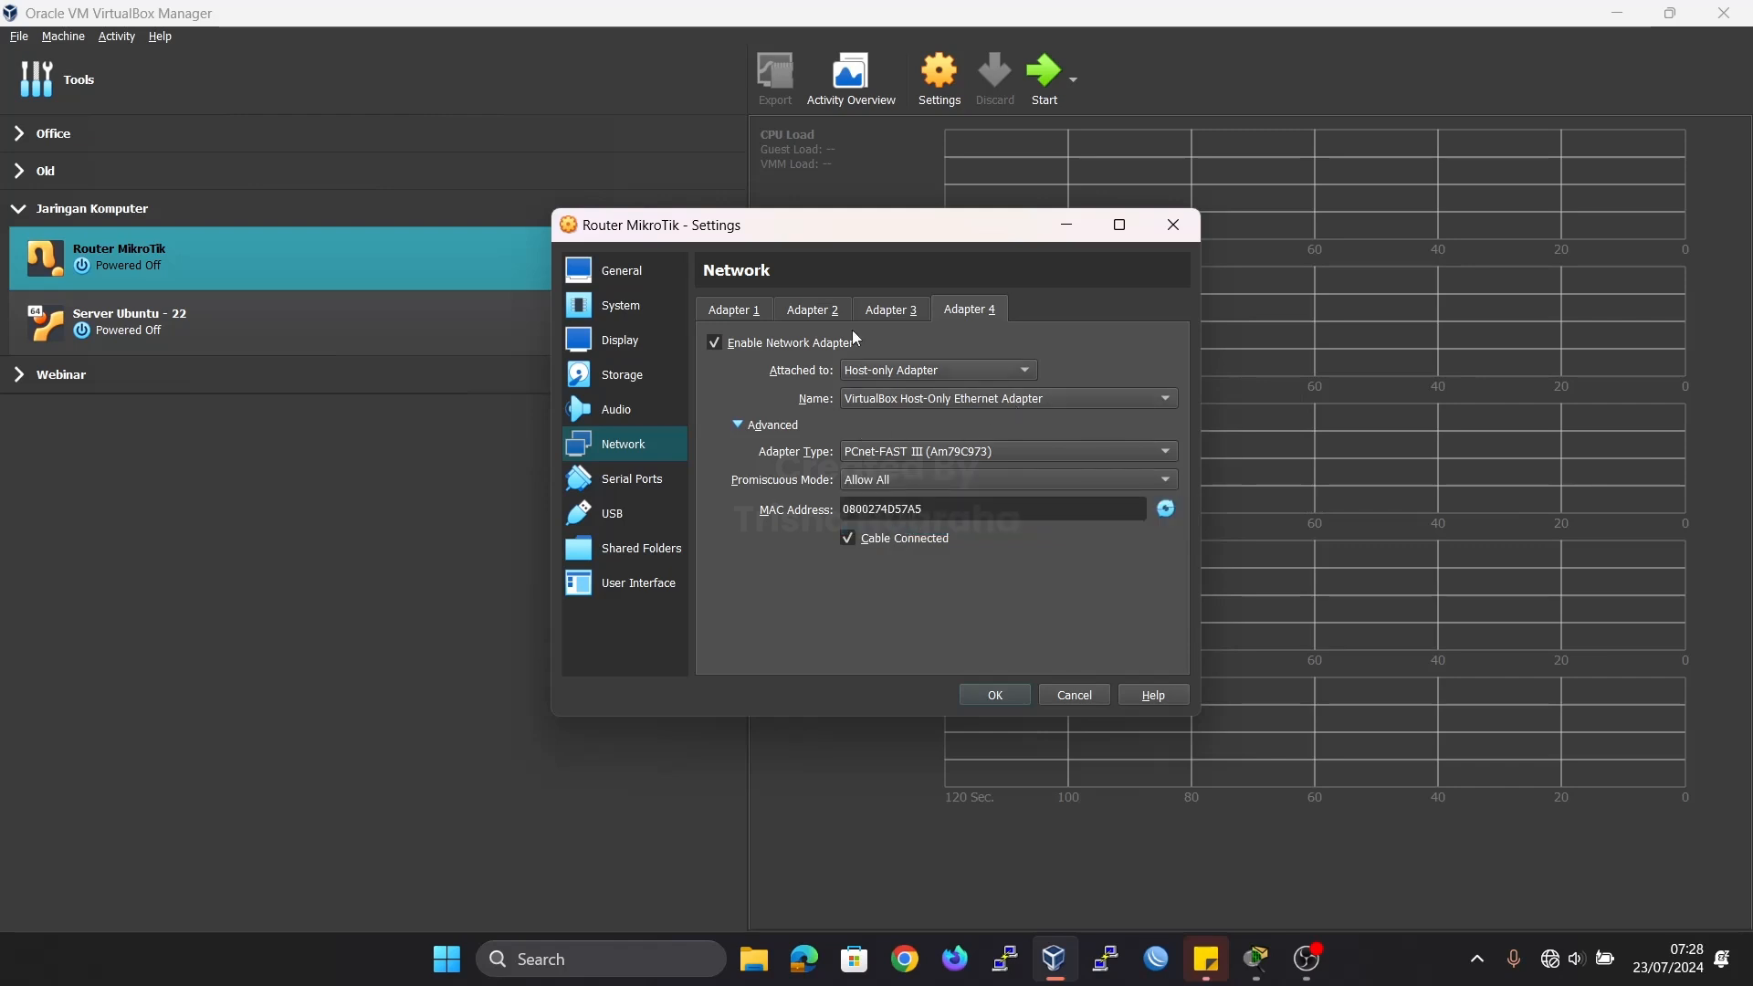
{"action": "left_click", "coordinate": [982, 694]}
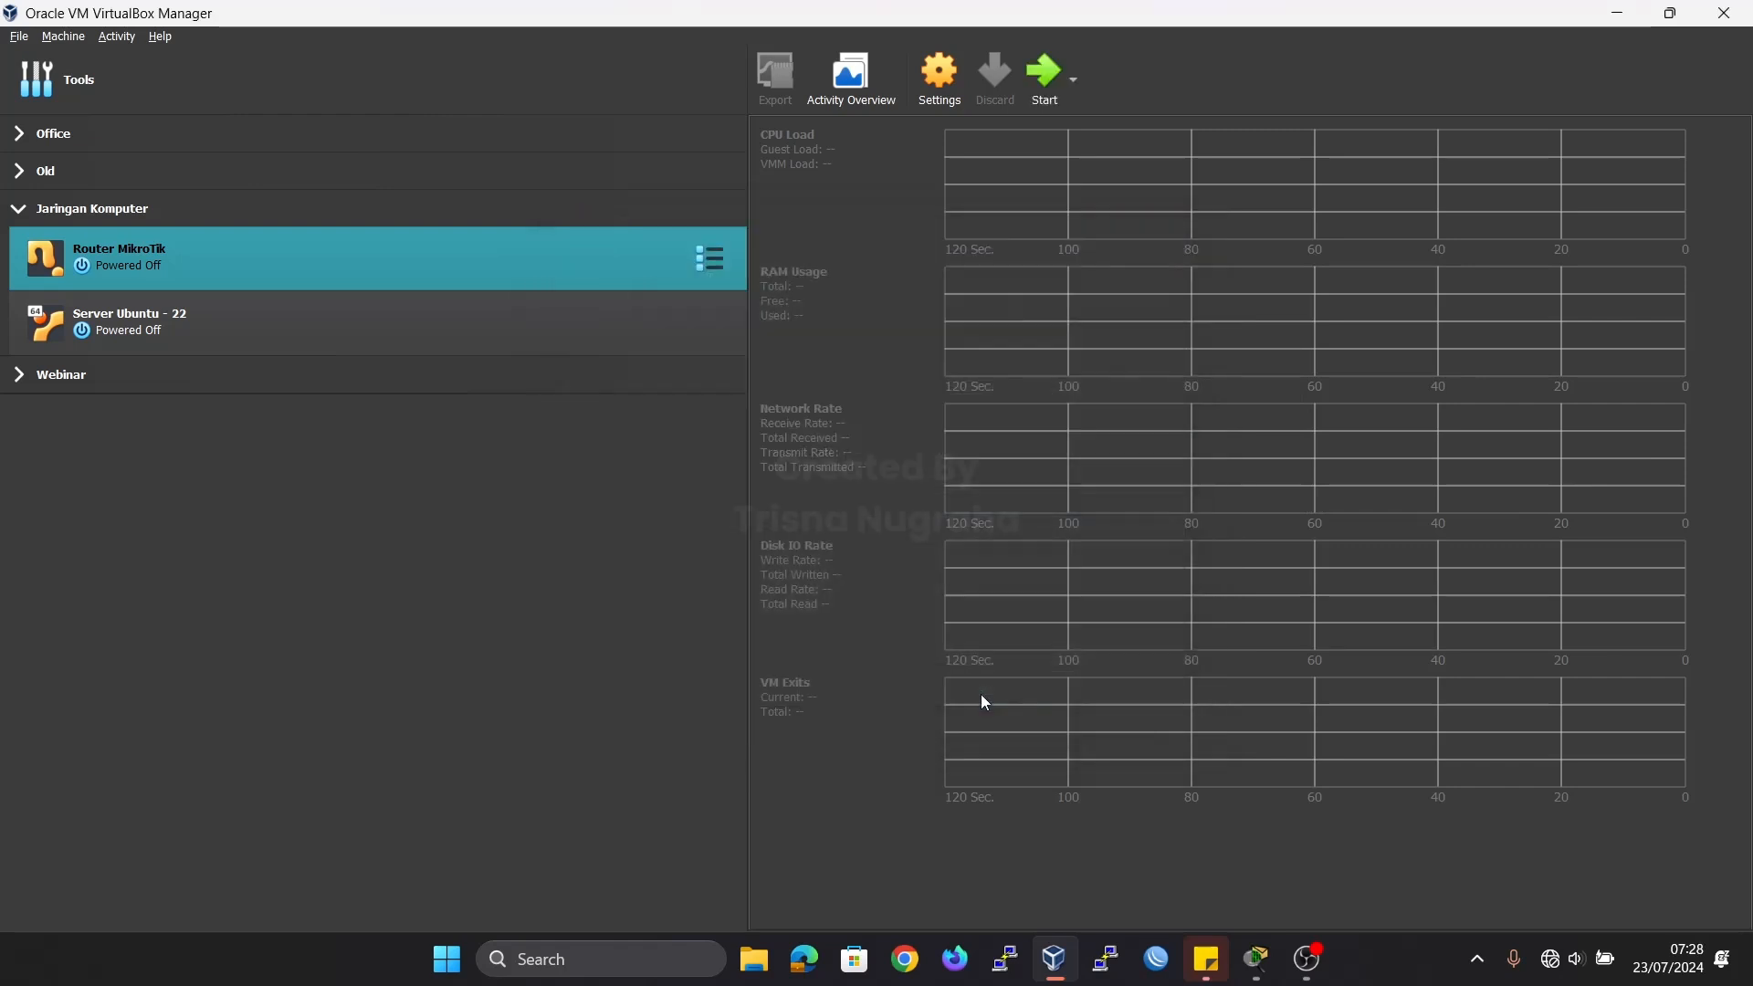
Start the Router MikroTik virtual machine, dismiss its notifications, and reposition its console window.
{"action": "left_click", "coordinate": [1040, 106]}
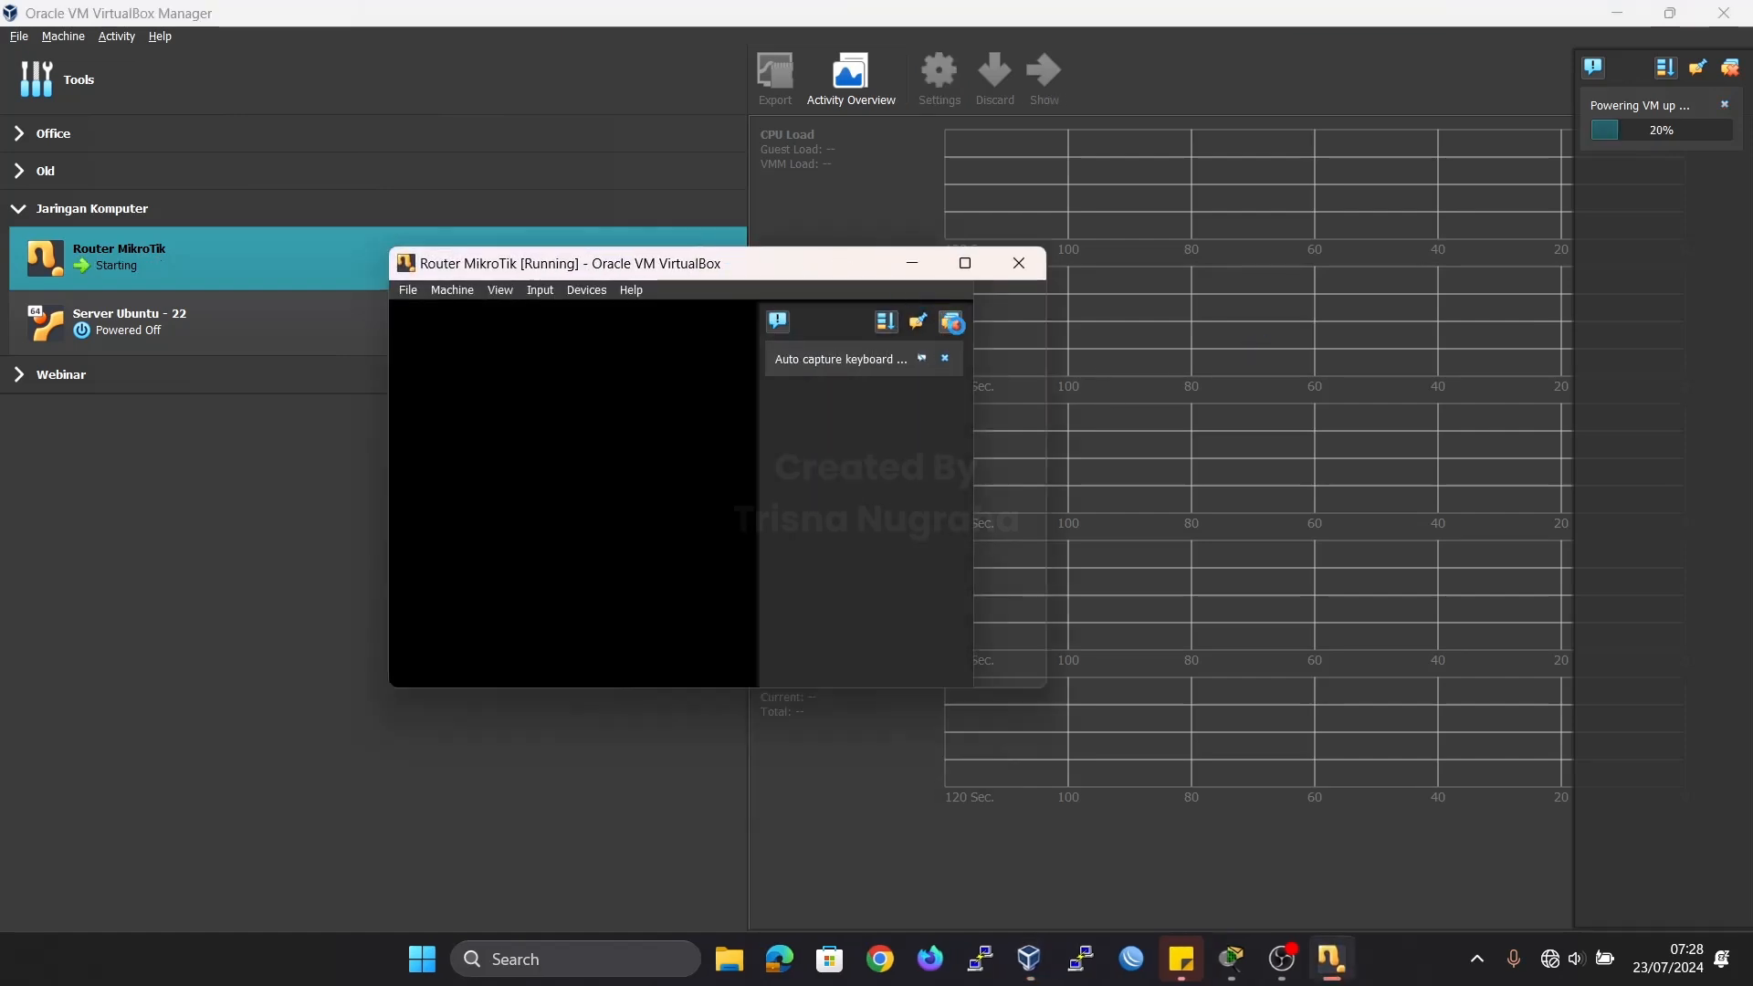
{"action": "left_click", "coordinate": [950, 321]}
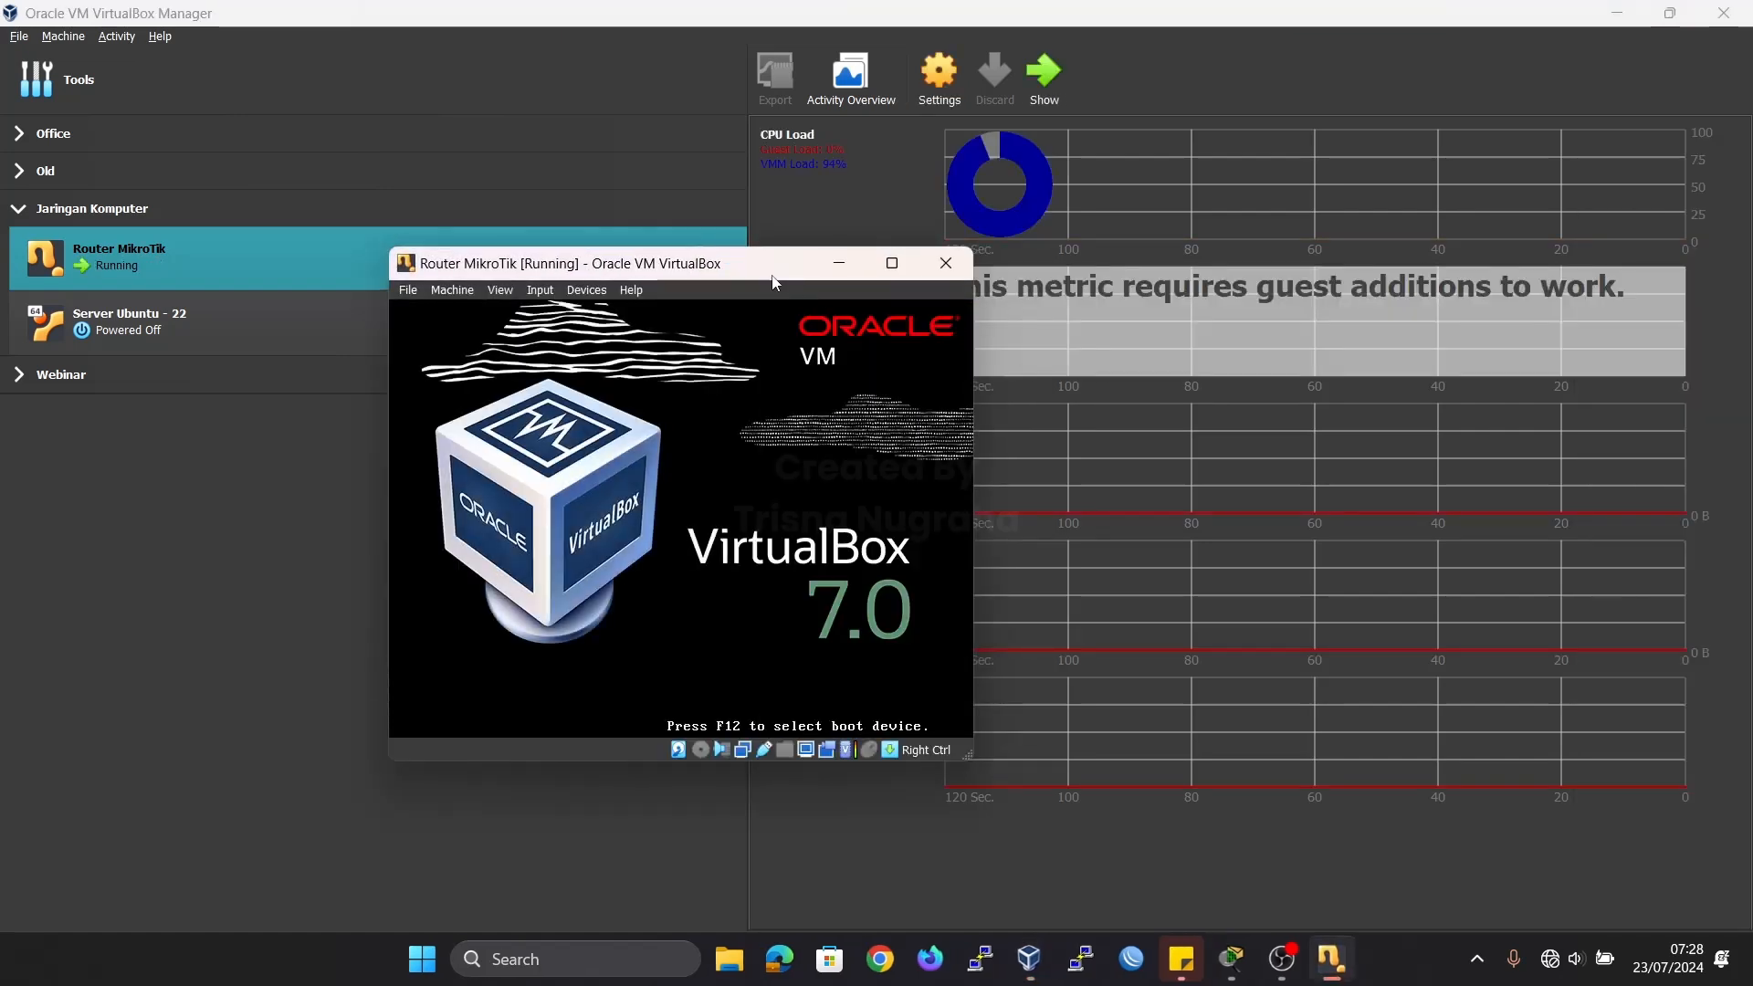
{"action": "left_click_drag", "start_coordinate": [776, 265], "coordinate": [904, 245]}
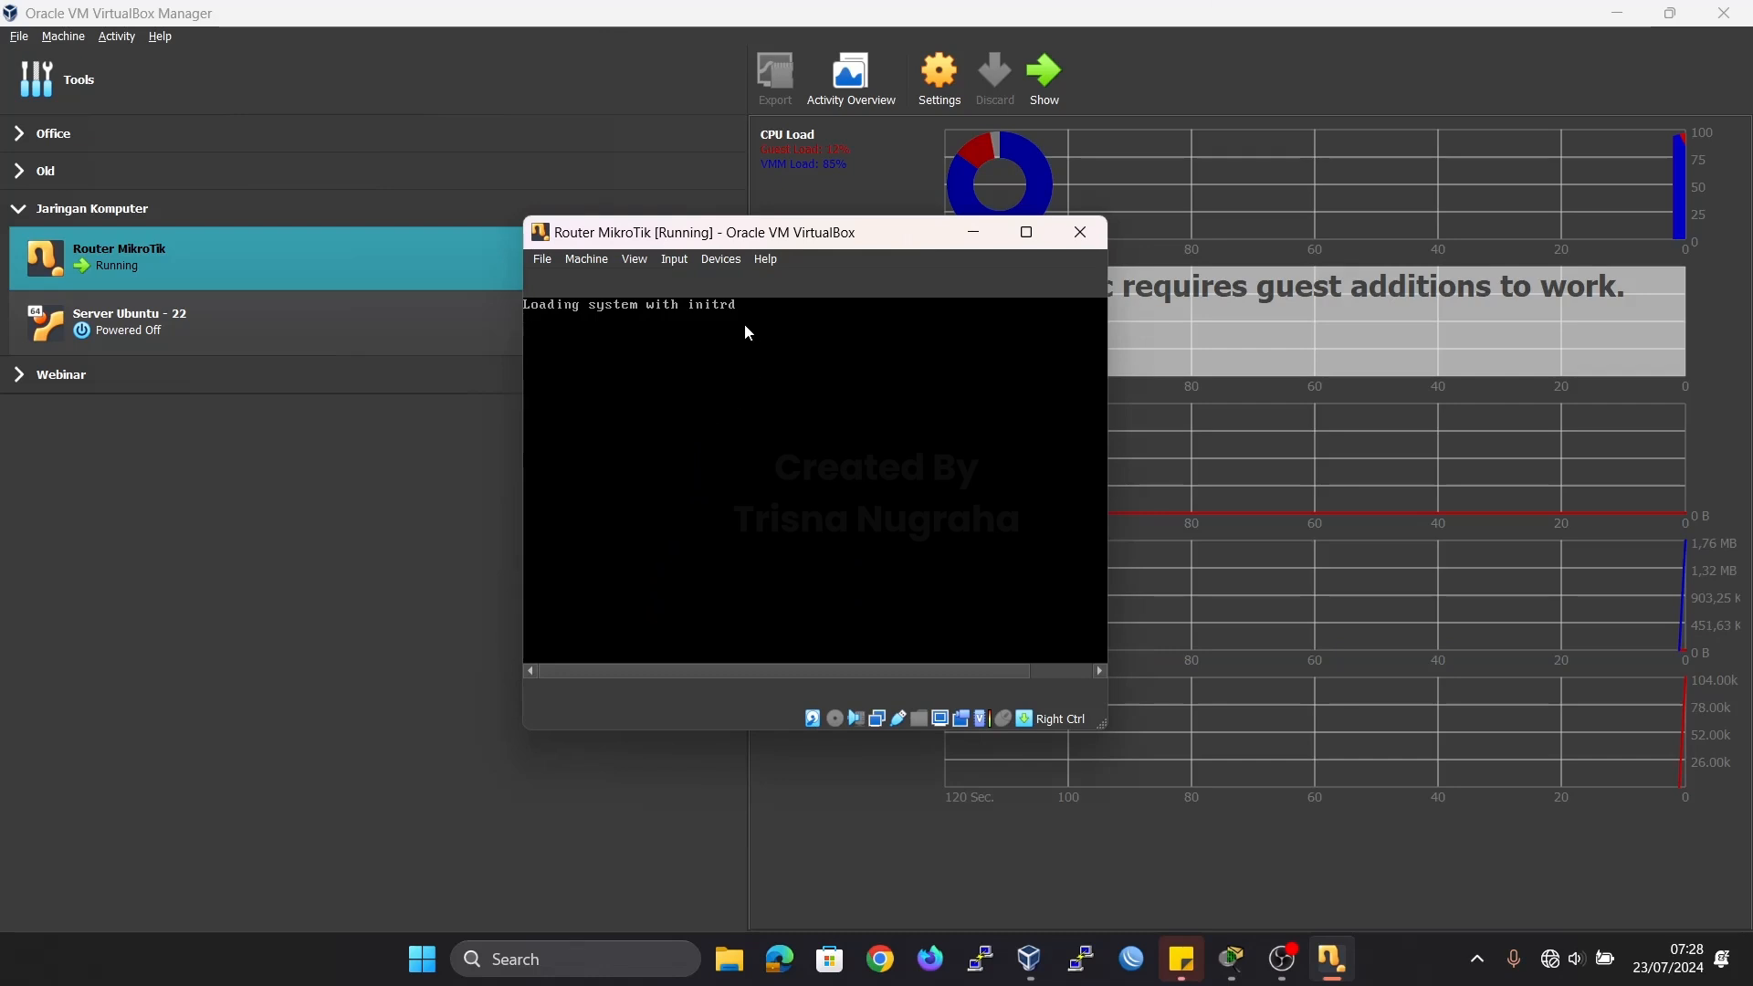
{"action": "left_click_drag", "start_coordinate": [716, 240], "coordinate": [538, 181]}
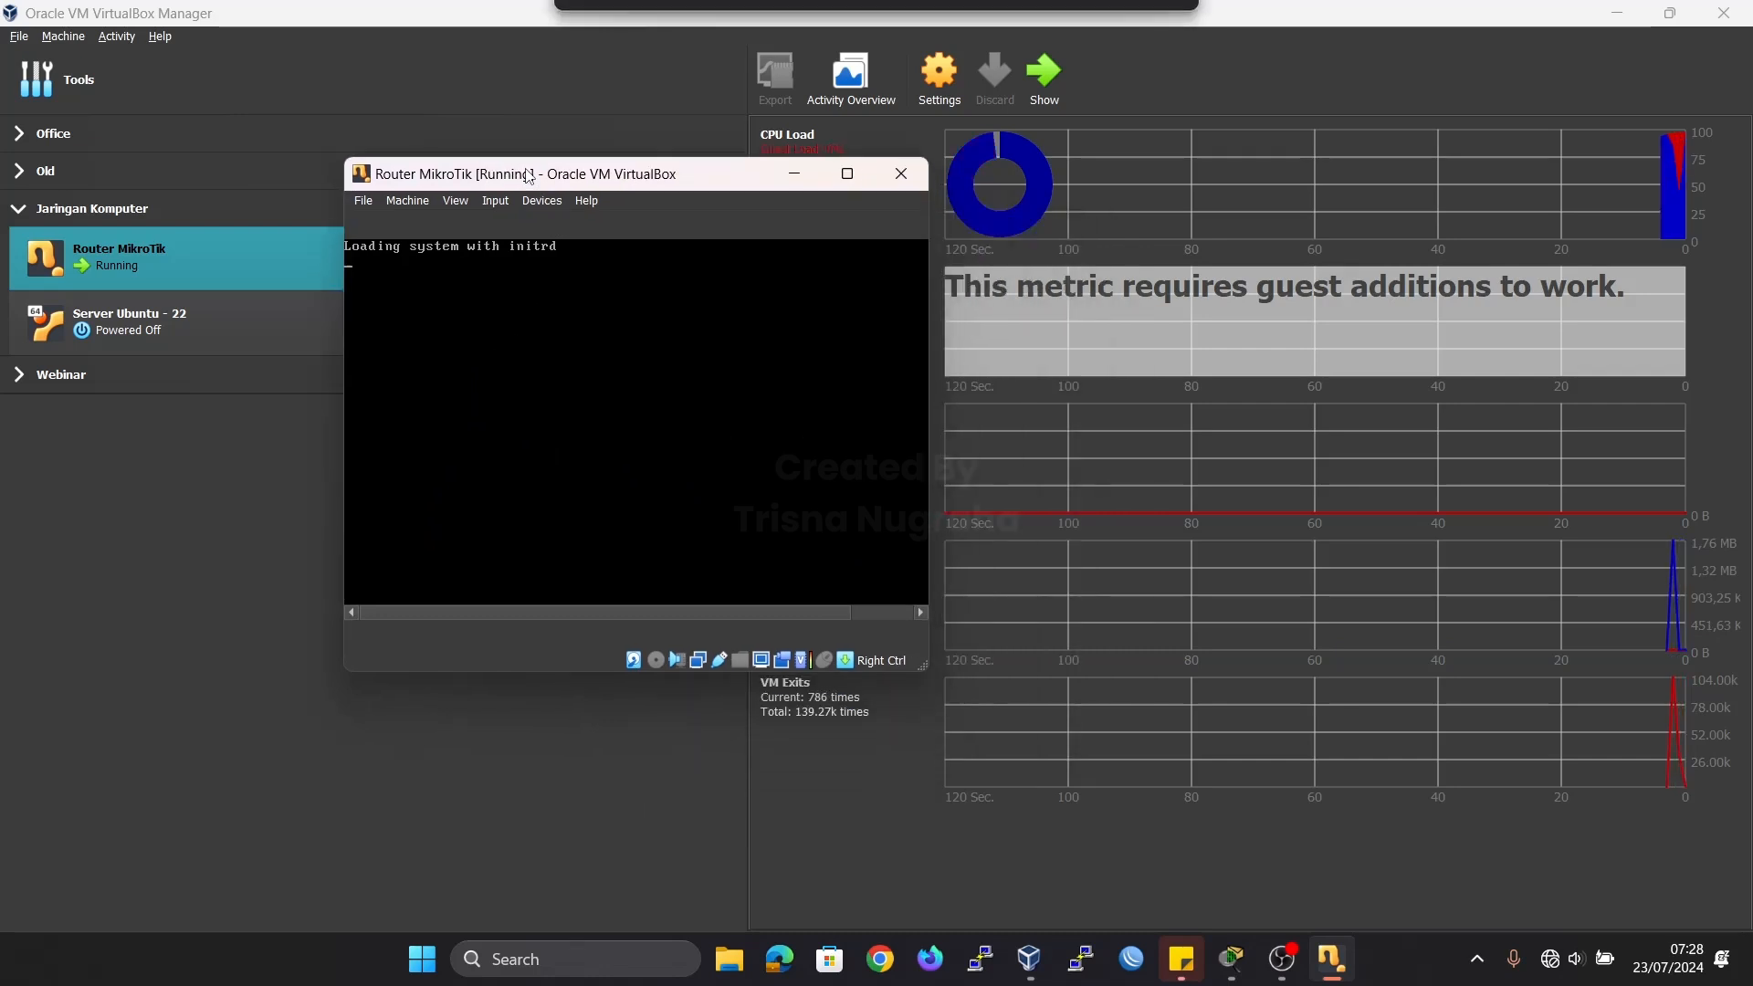
Open WinBox, clear the saved connection address, login and password, and refresh the neighbor list.
{"action": "left_click", "coordinate": [1139, 973]}
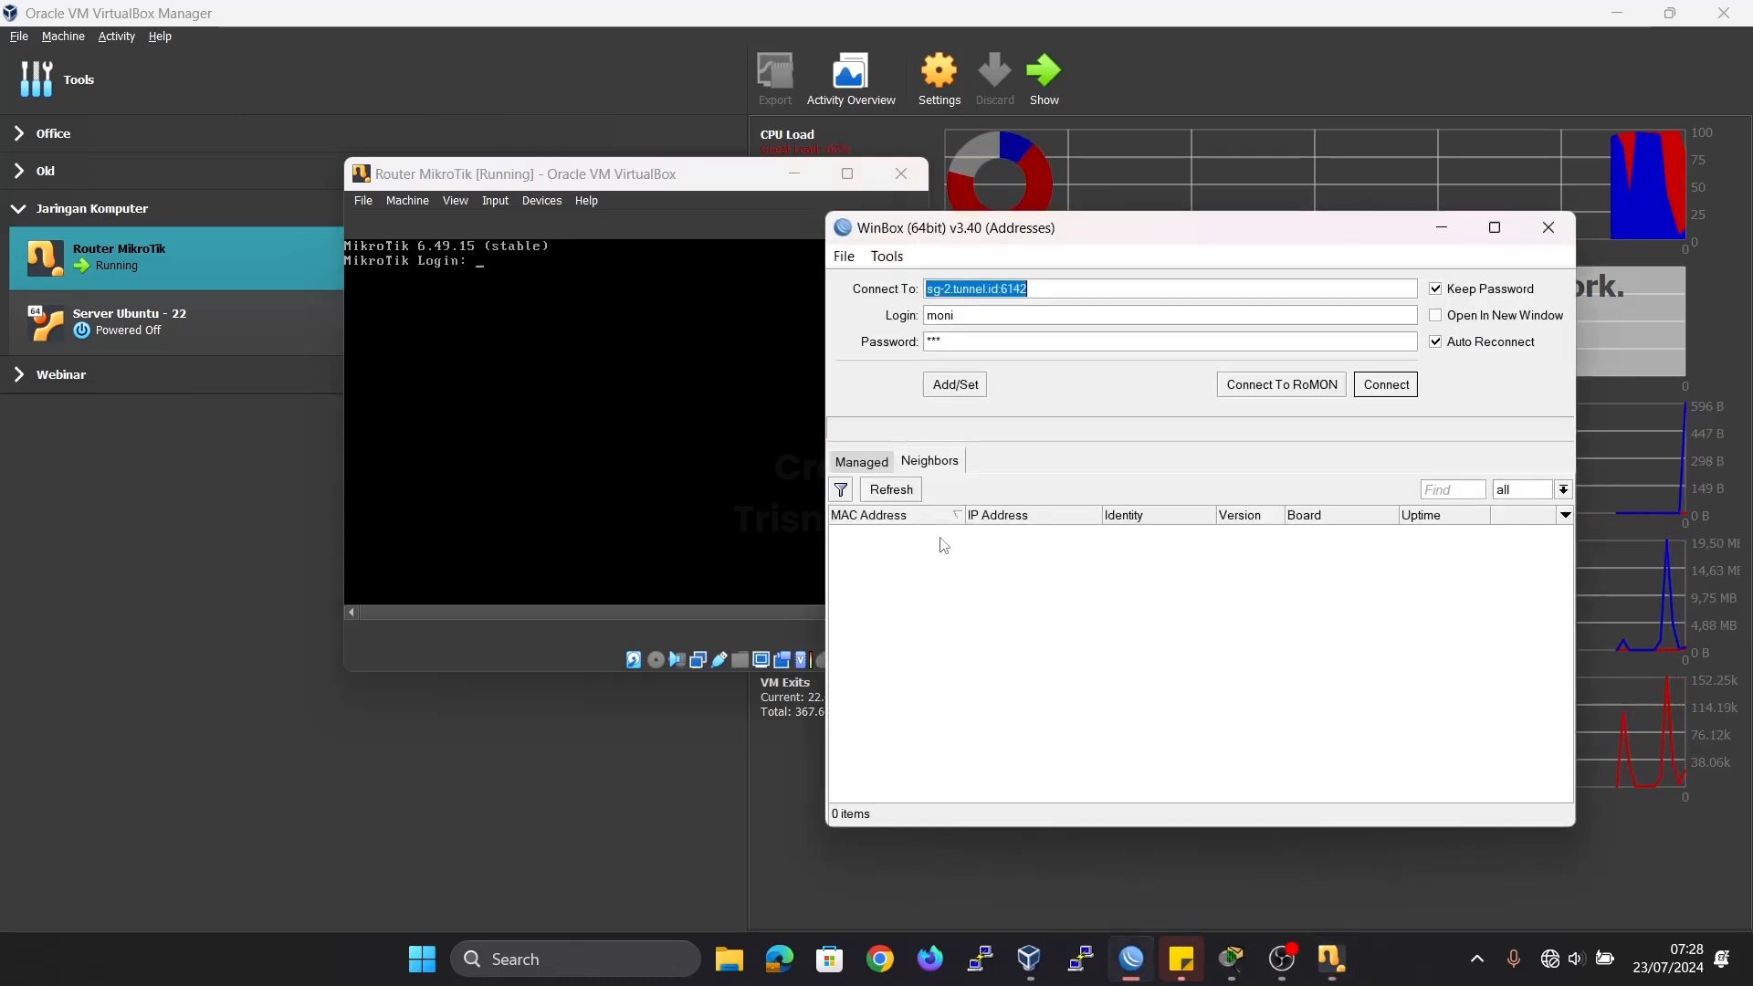
{"action": "left_click", "coordinate": [892, 490]}
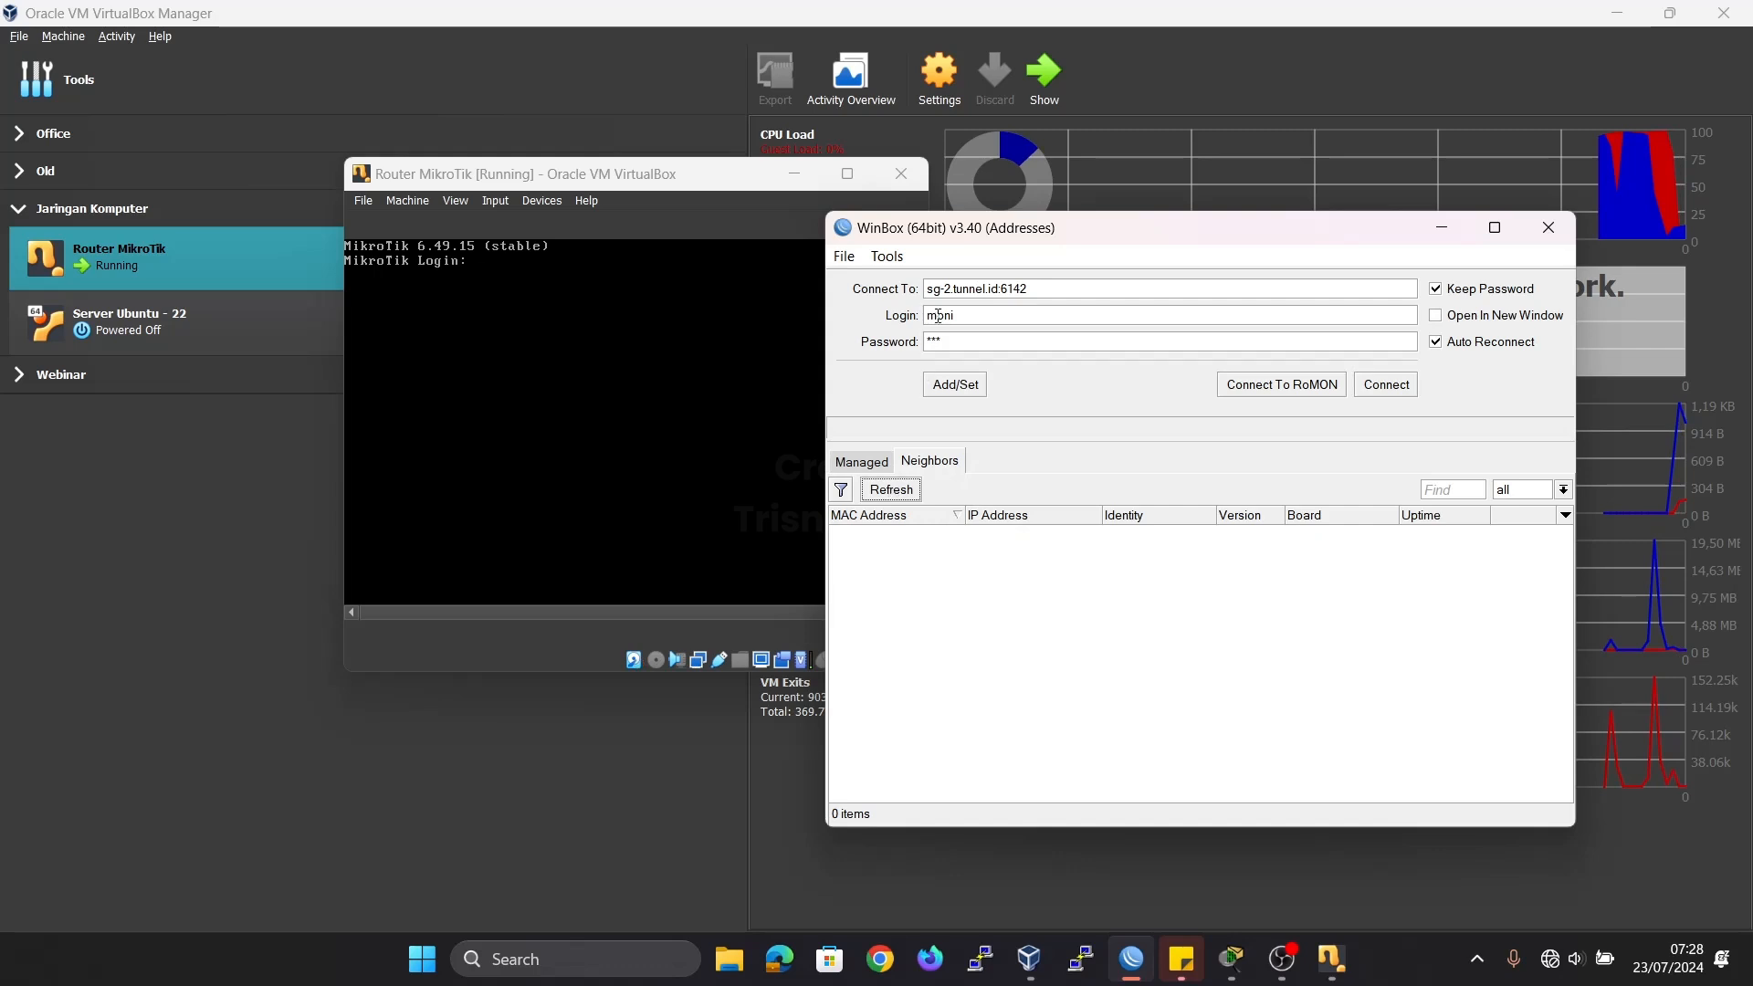
{"action": "left_click_drag", "start_coordinate": [1044, 291], "coordinate": [545, 311]}
{"action": "key", "text": "BackSpace"}
{"action": "key", "text": "Tab"}
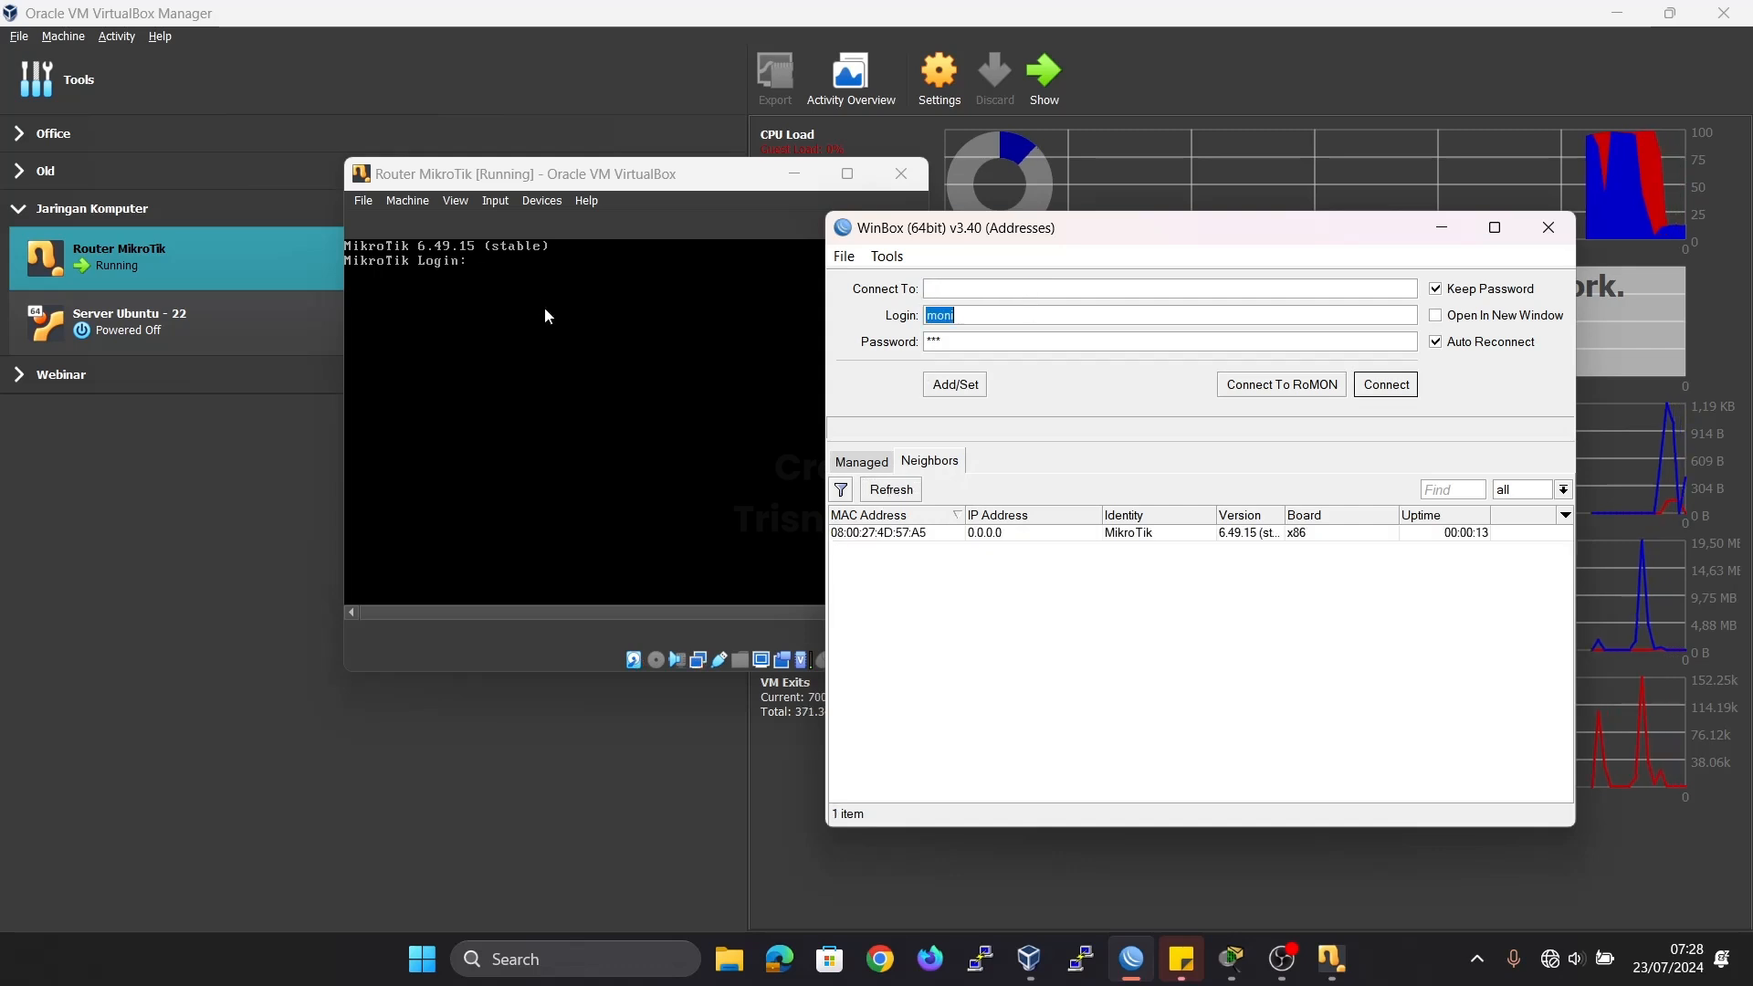
{"action": "key", "text": "BackSpace"}
{"action": "key", "text": "Tab"}
{"action": "key", "text": "BackSpace"}
{"action": "left_click", "coordinate": [893, 490]}
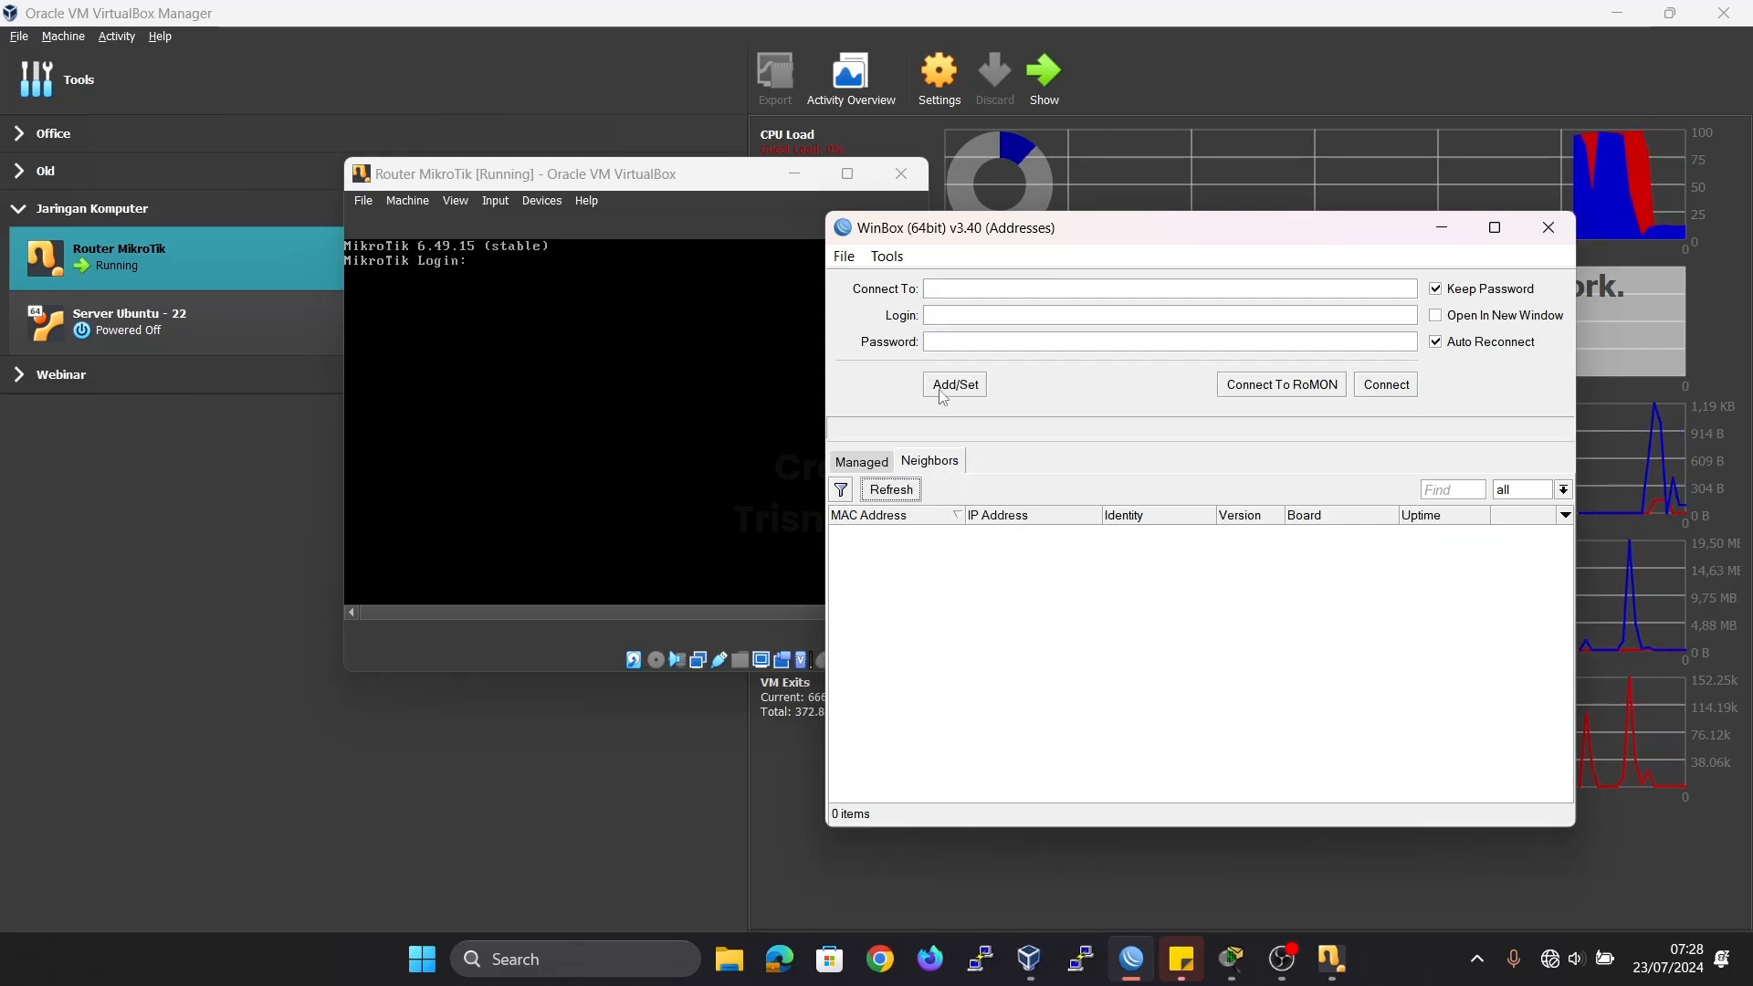
{"action": "left_click_drag", "start_coordinate": [950, 230], "coordinate": [1073, 174]}
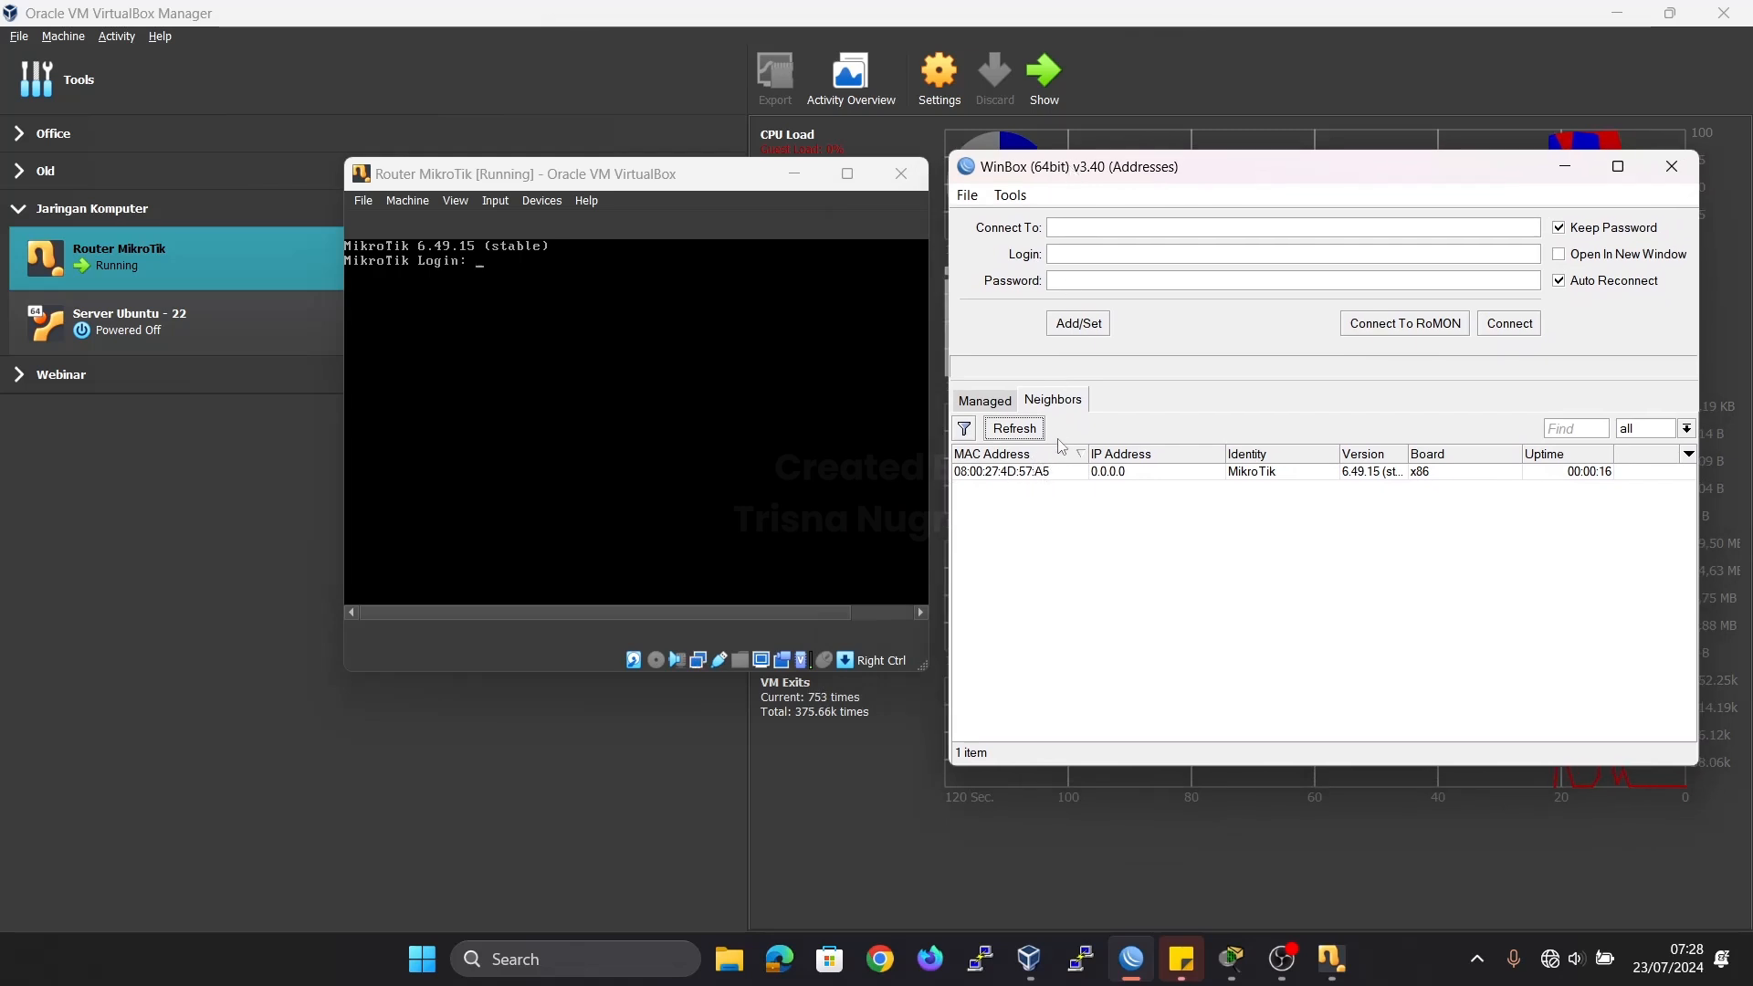
Connect to the discovered MikroTik neighbor by its MAC address, entering login admin and the account password, and dismiss the license notice.
{"action": "left_click", "coordinate": [1011, 471]}
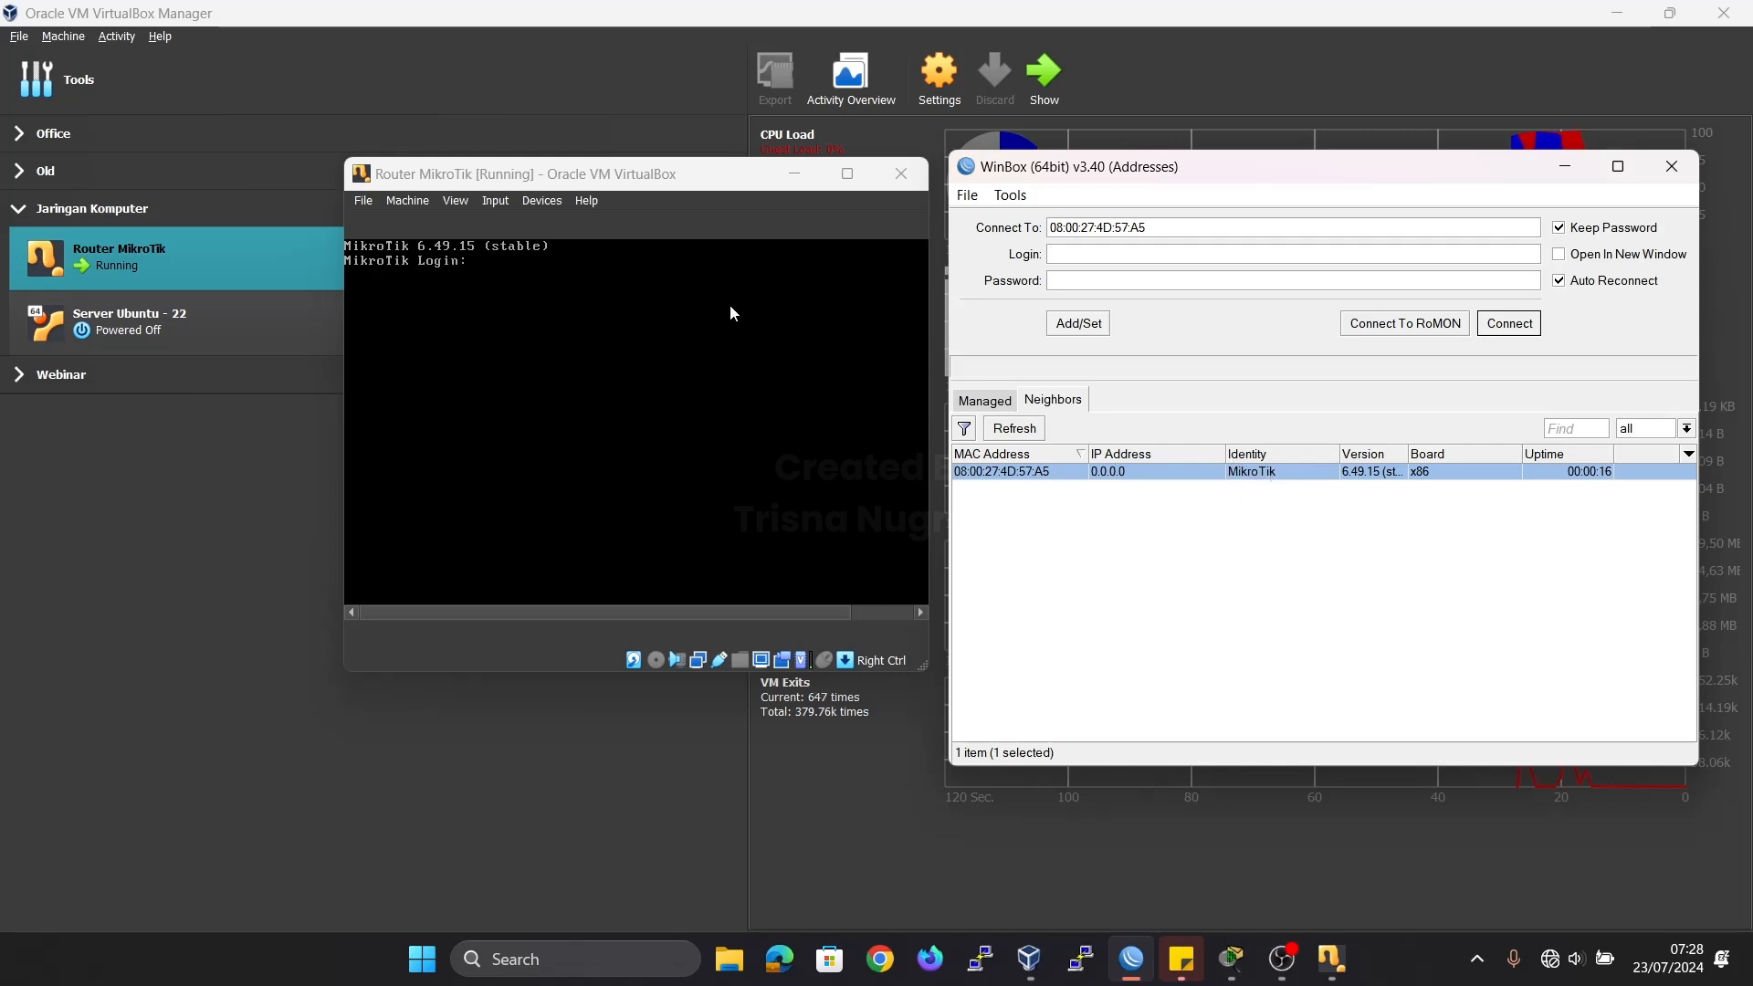
{"action": "left_click_drag", "start_coordinate": [626, 183], "coordinate": [626, 180]}
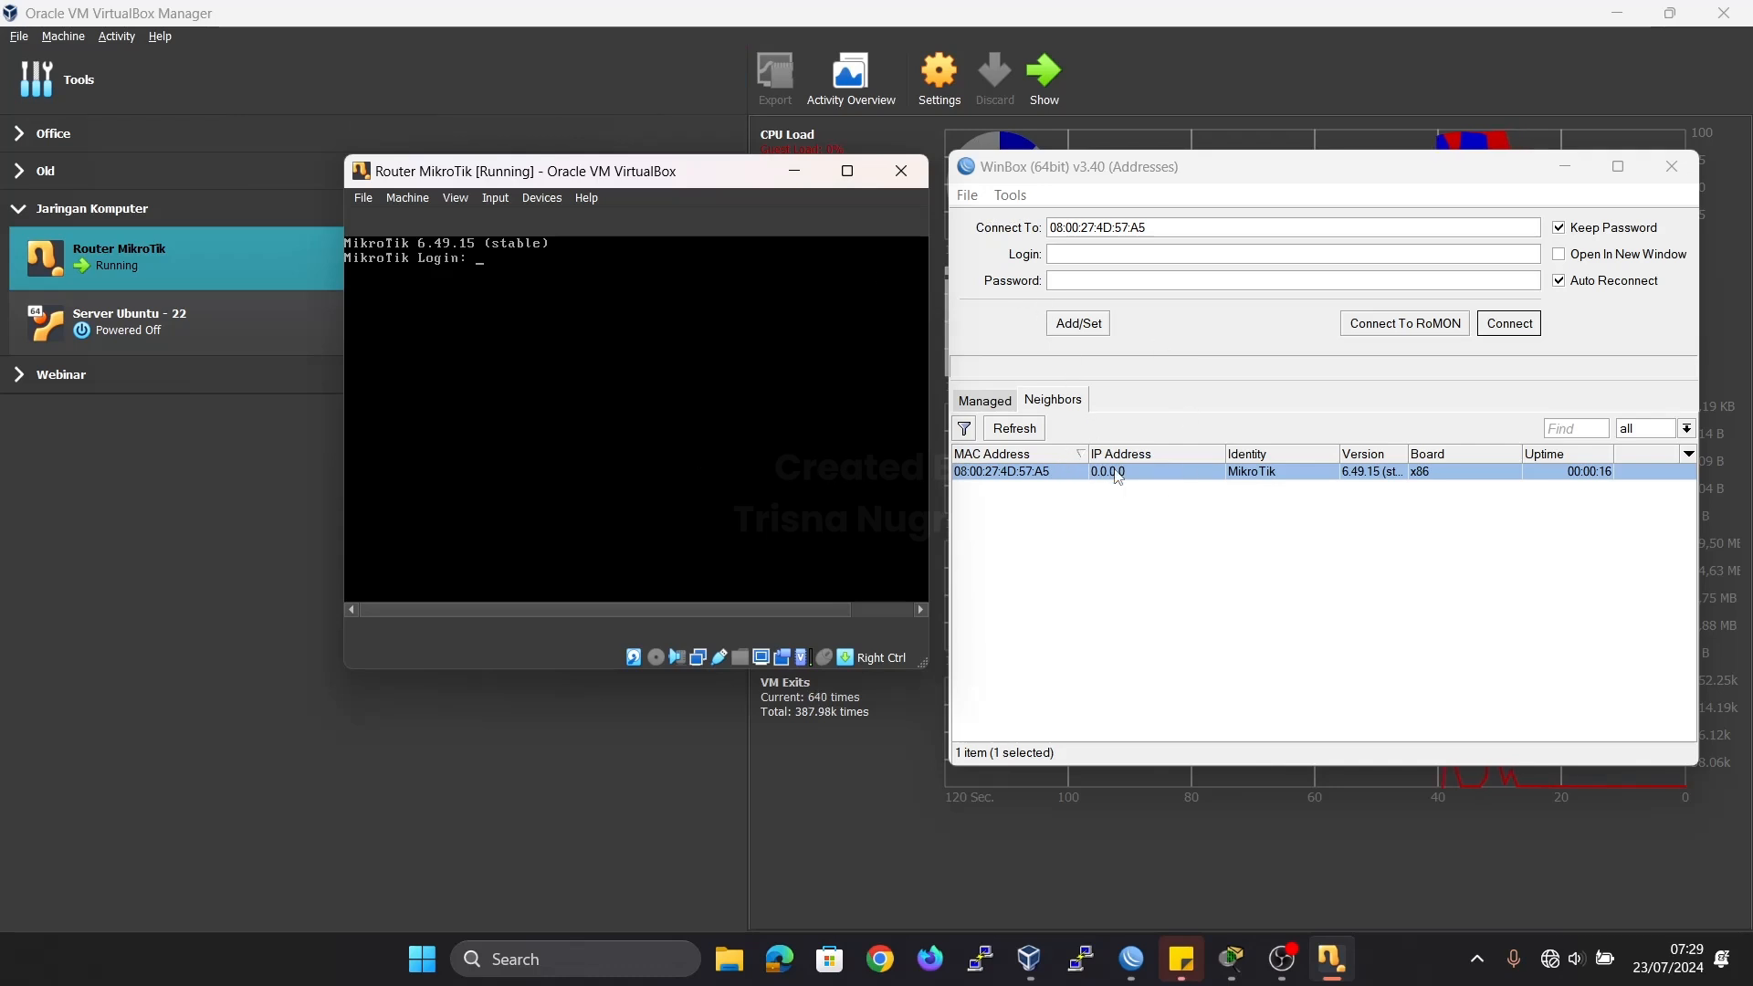
{"action": "left_click", "coordinate": [988, 474]}
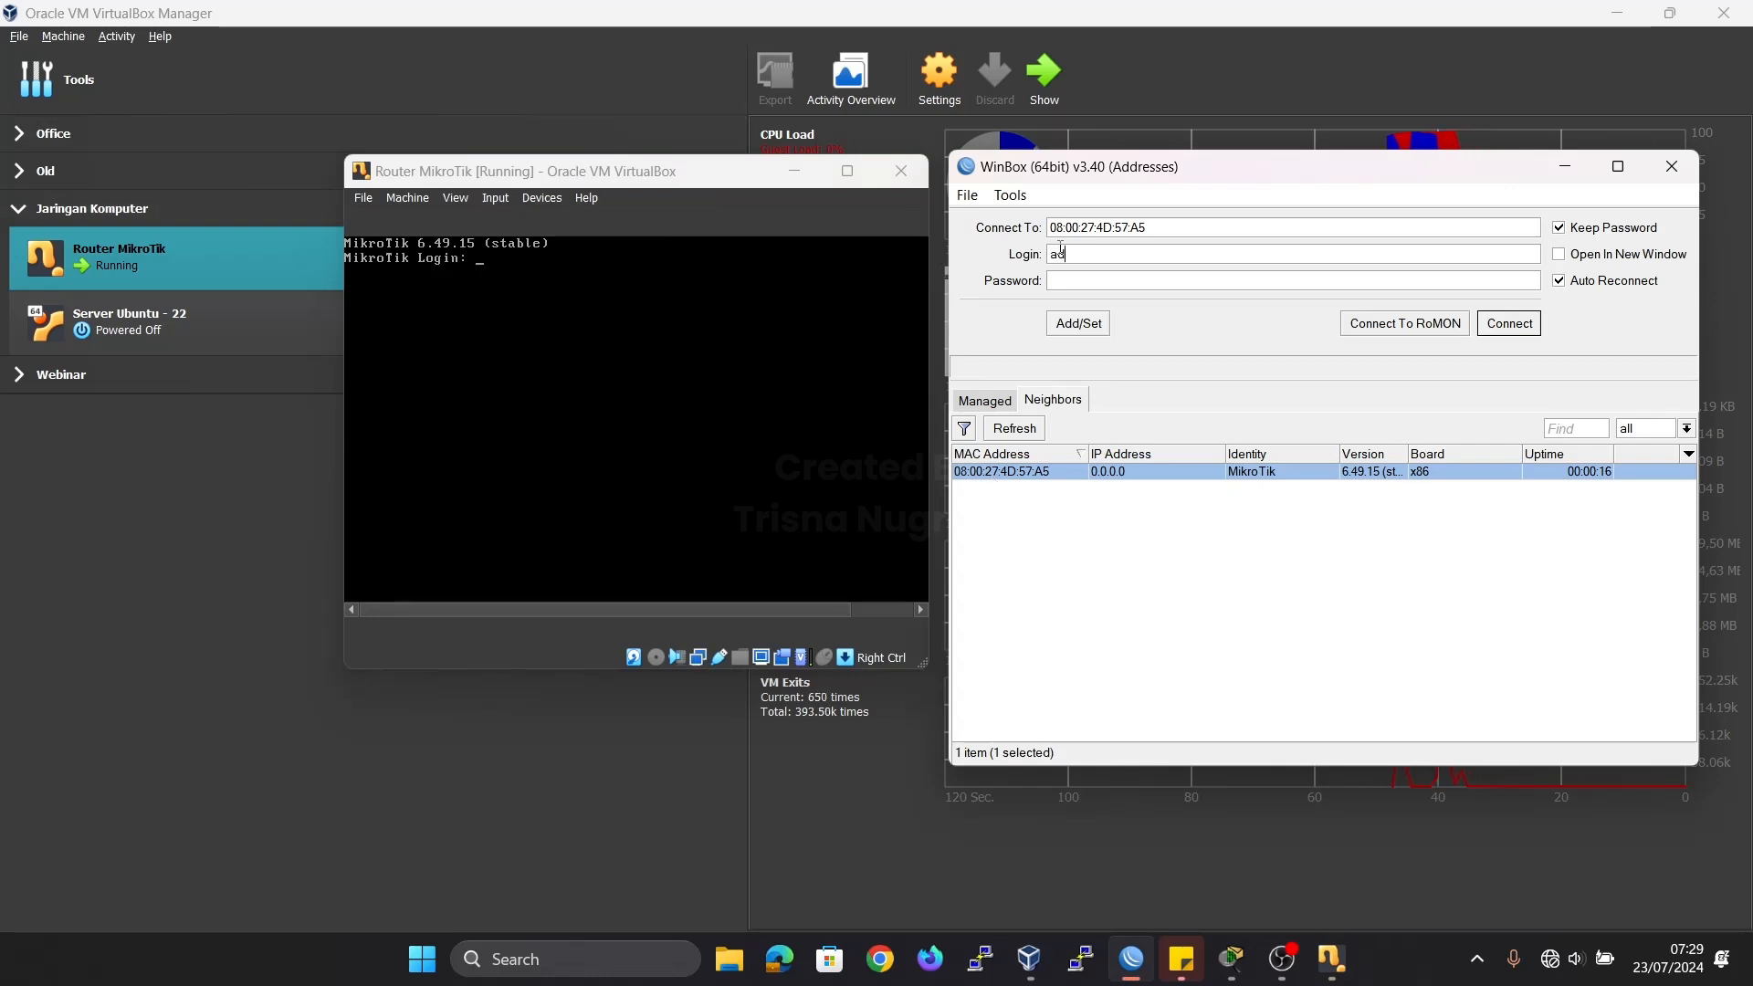
{"action": "type", "text": "min*****"}
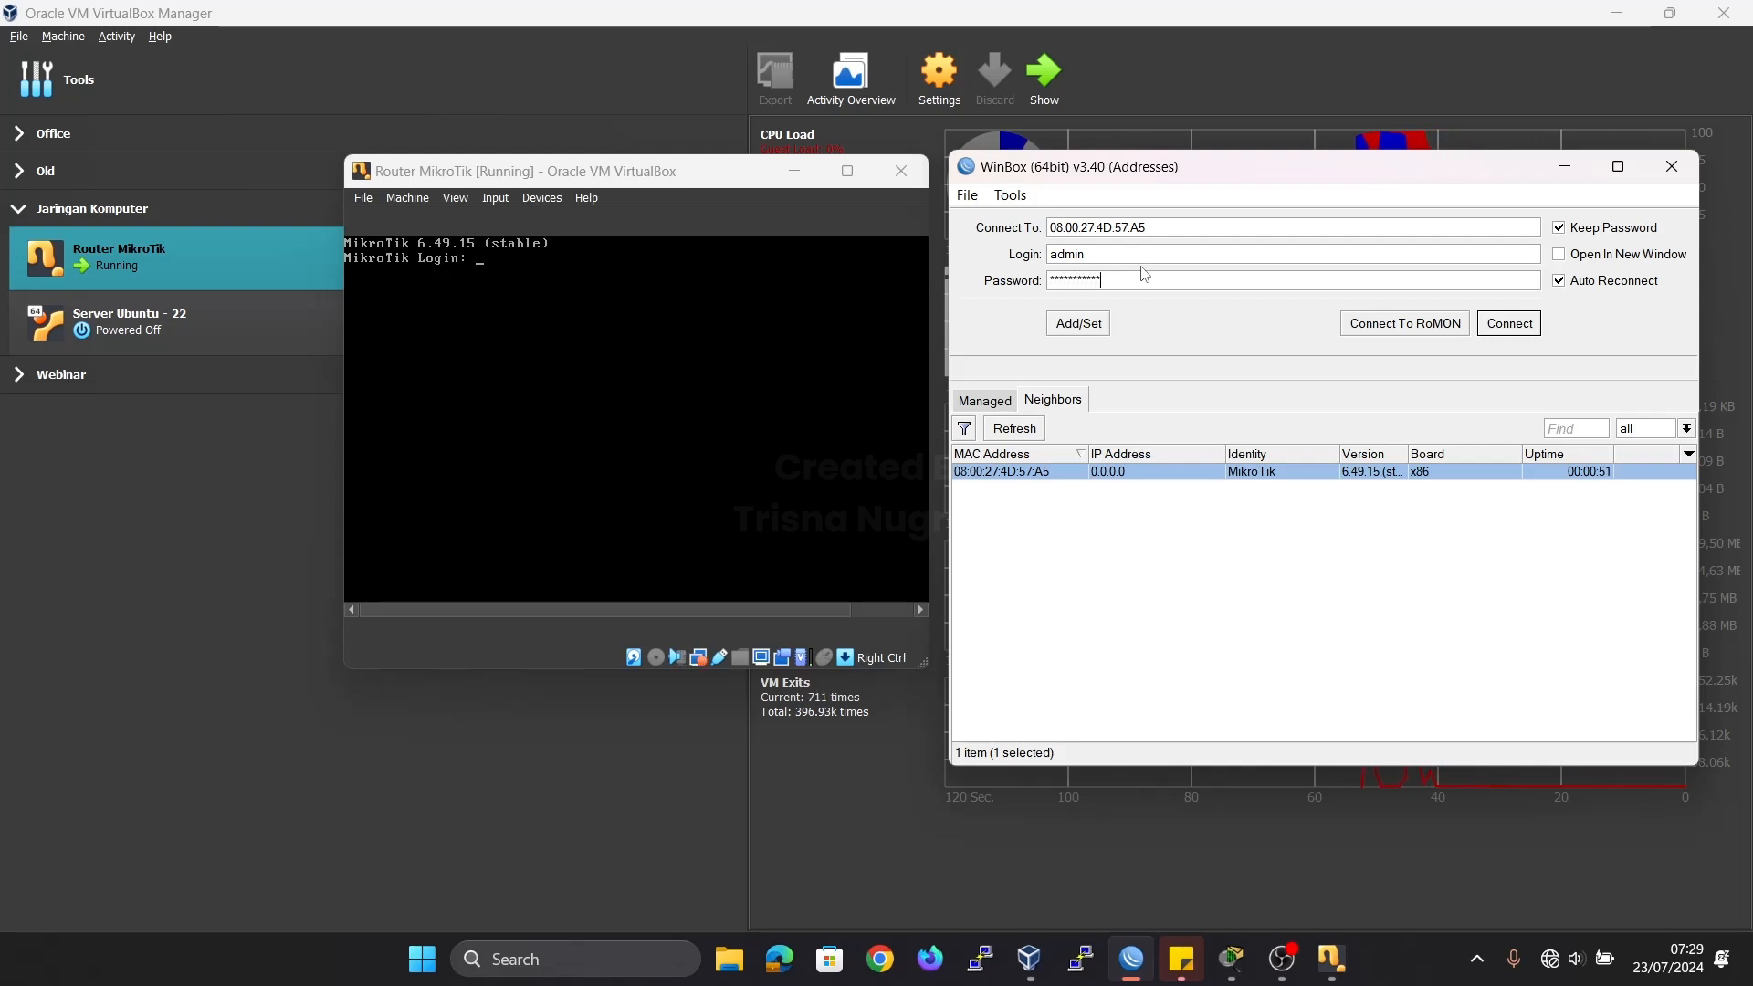
{"action": "left_click", "coordinate": [1531, 325]}
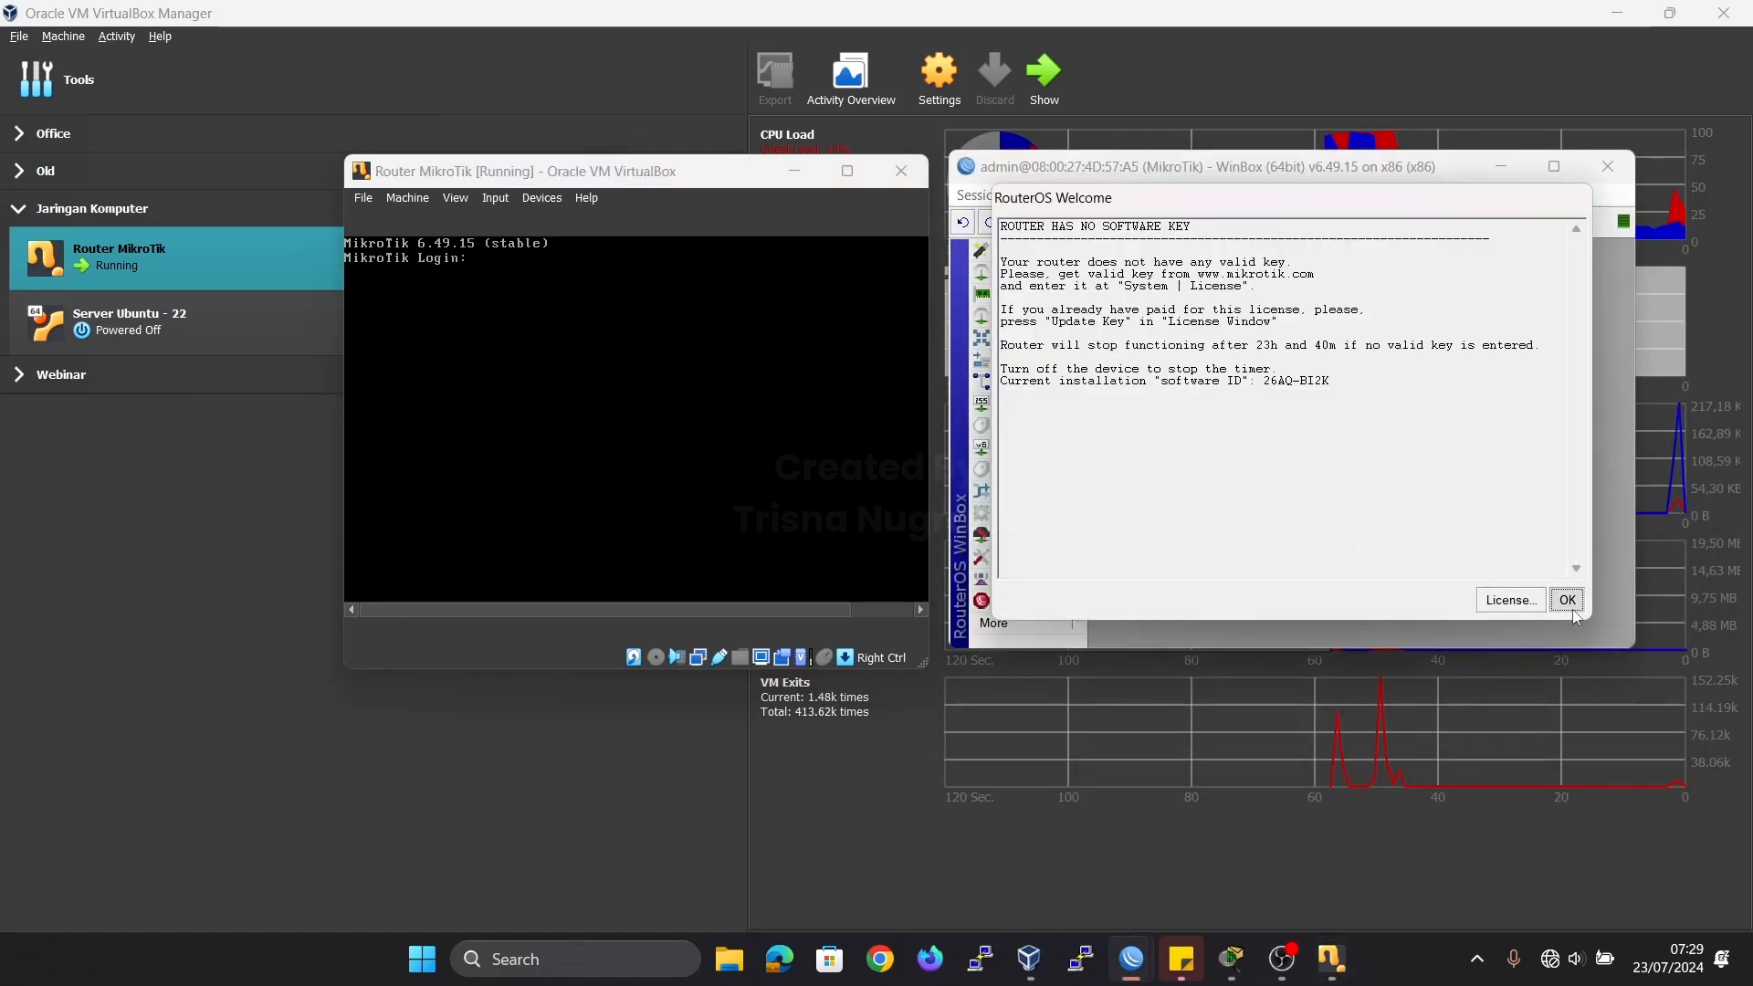
{"action": "left_click", "coordinate": [1567, 601]}
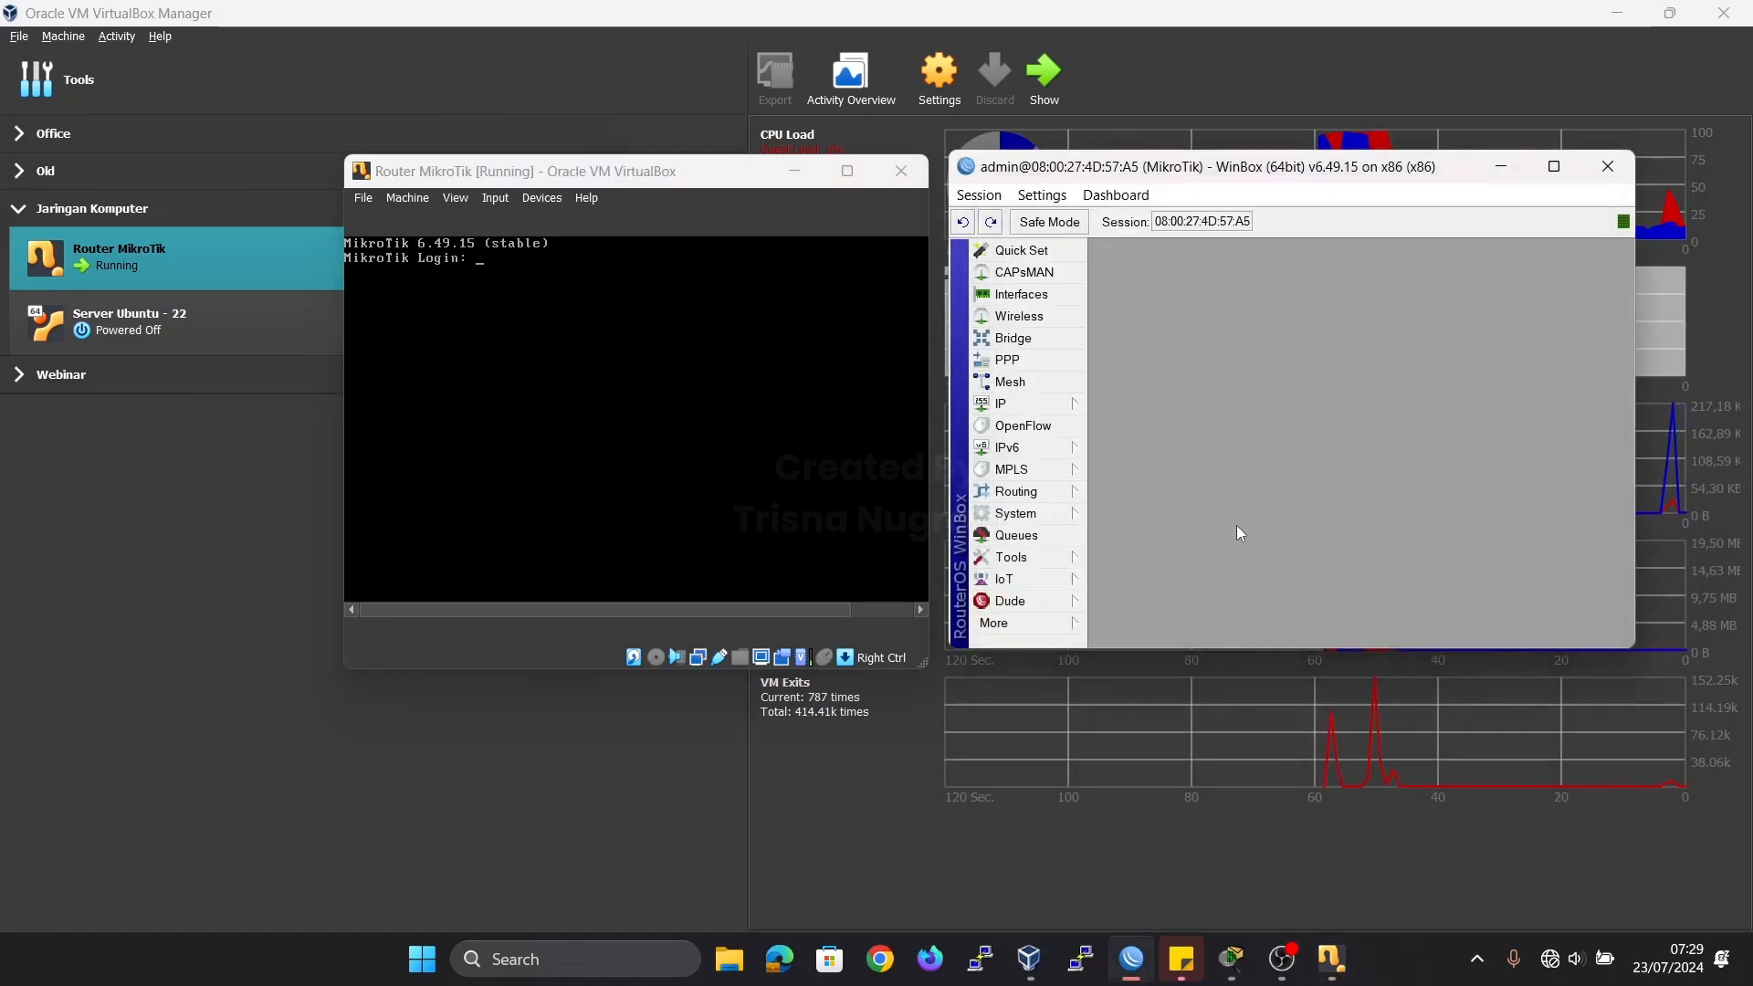
Maximize the router session, open the interface list and examine the ether1 through ether4 entries.
{"action": "double_click", "coordinate": [1043, 173]}
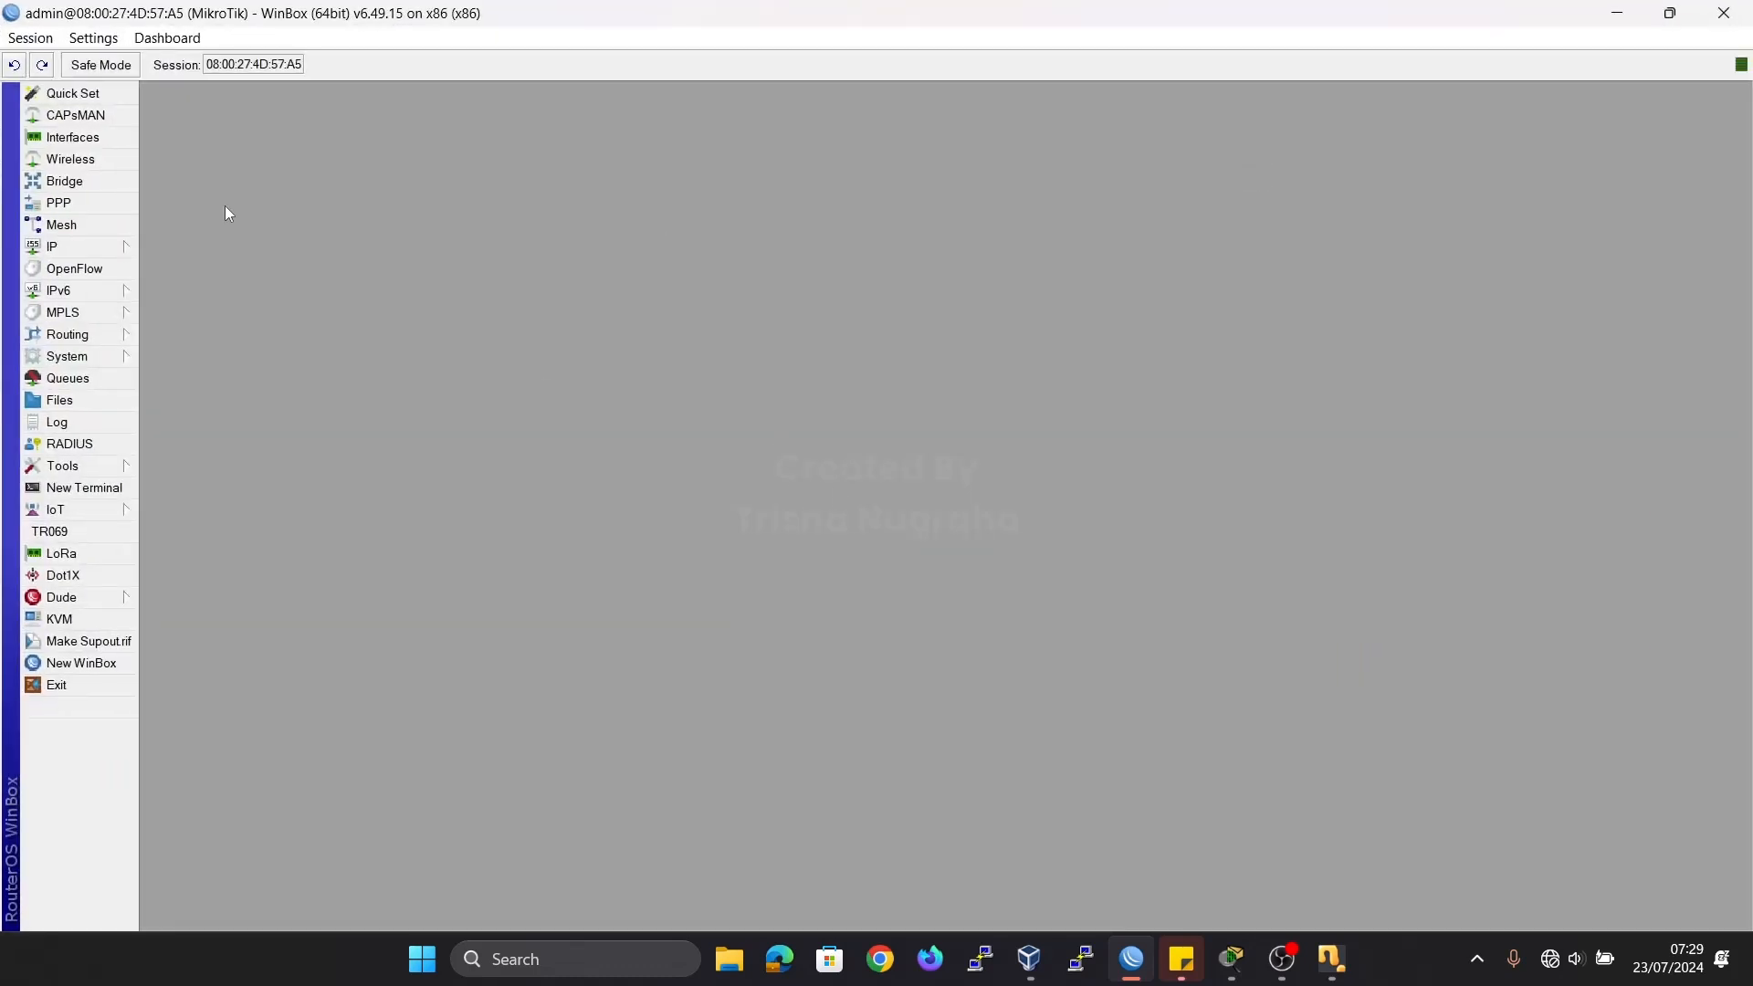
{"action": "left_click", "coordinate": [118, 139]}
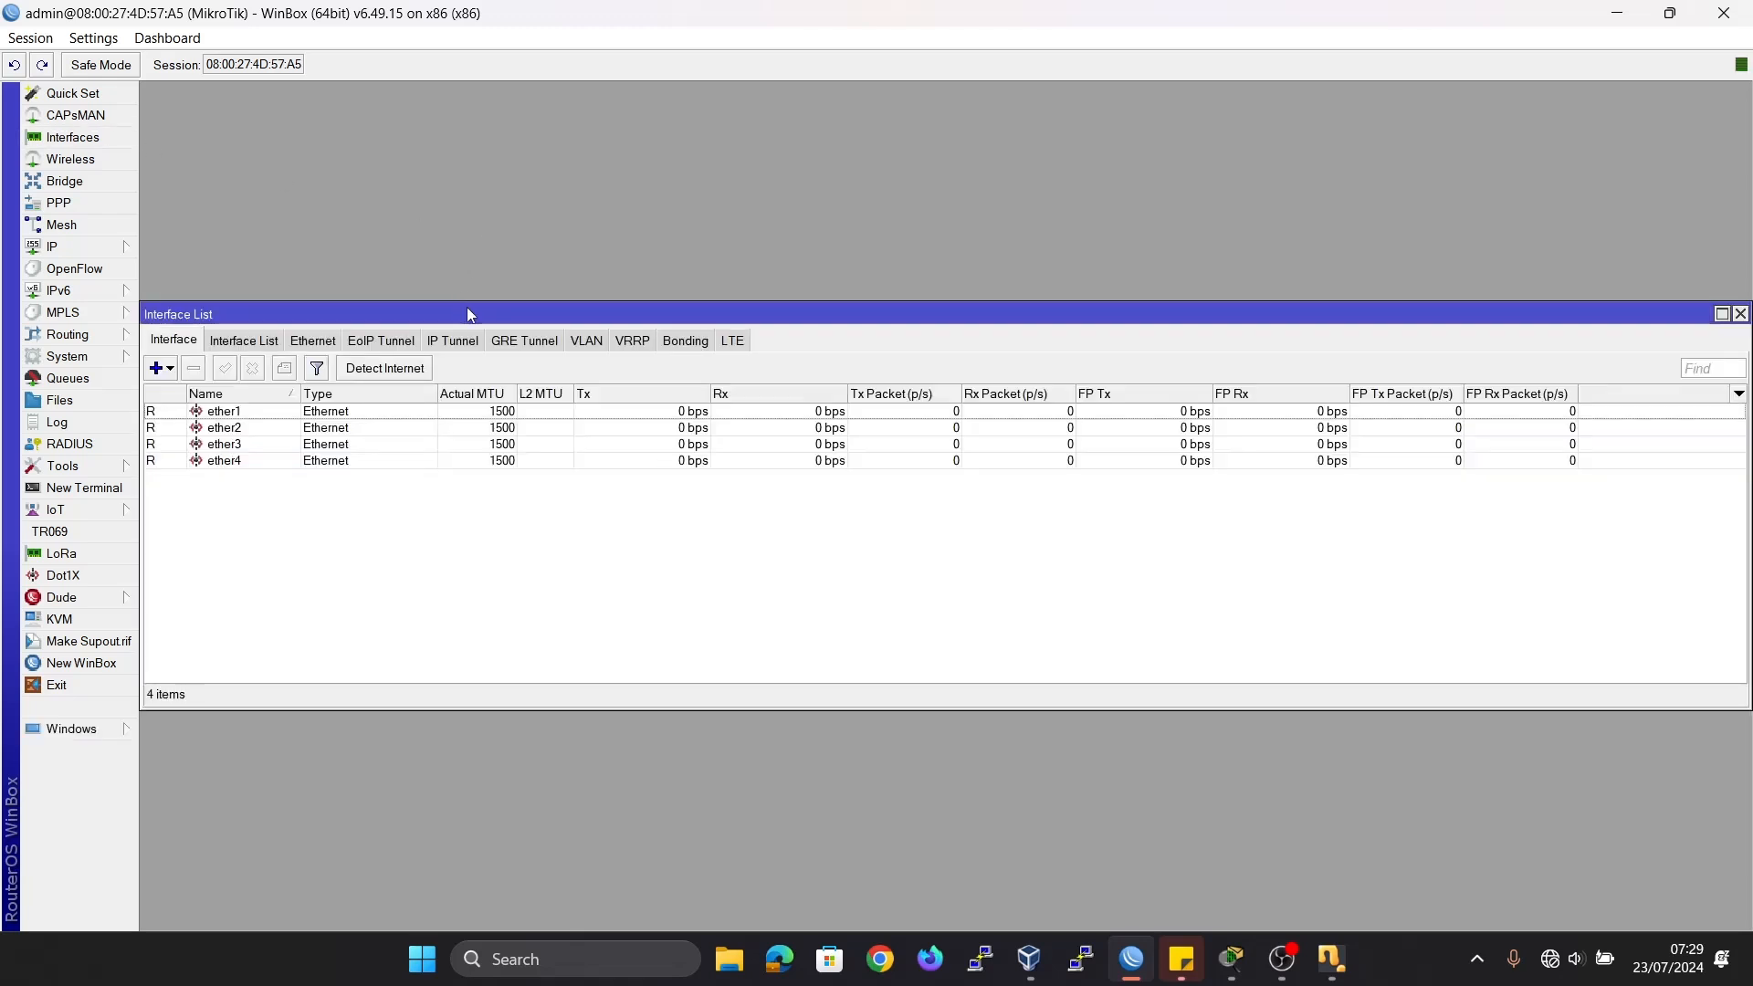
{"action": "left_click_drag", "start_coordinate": [467, 314], "coordinate": [495, 131]}
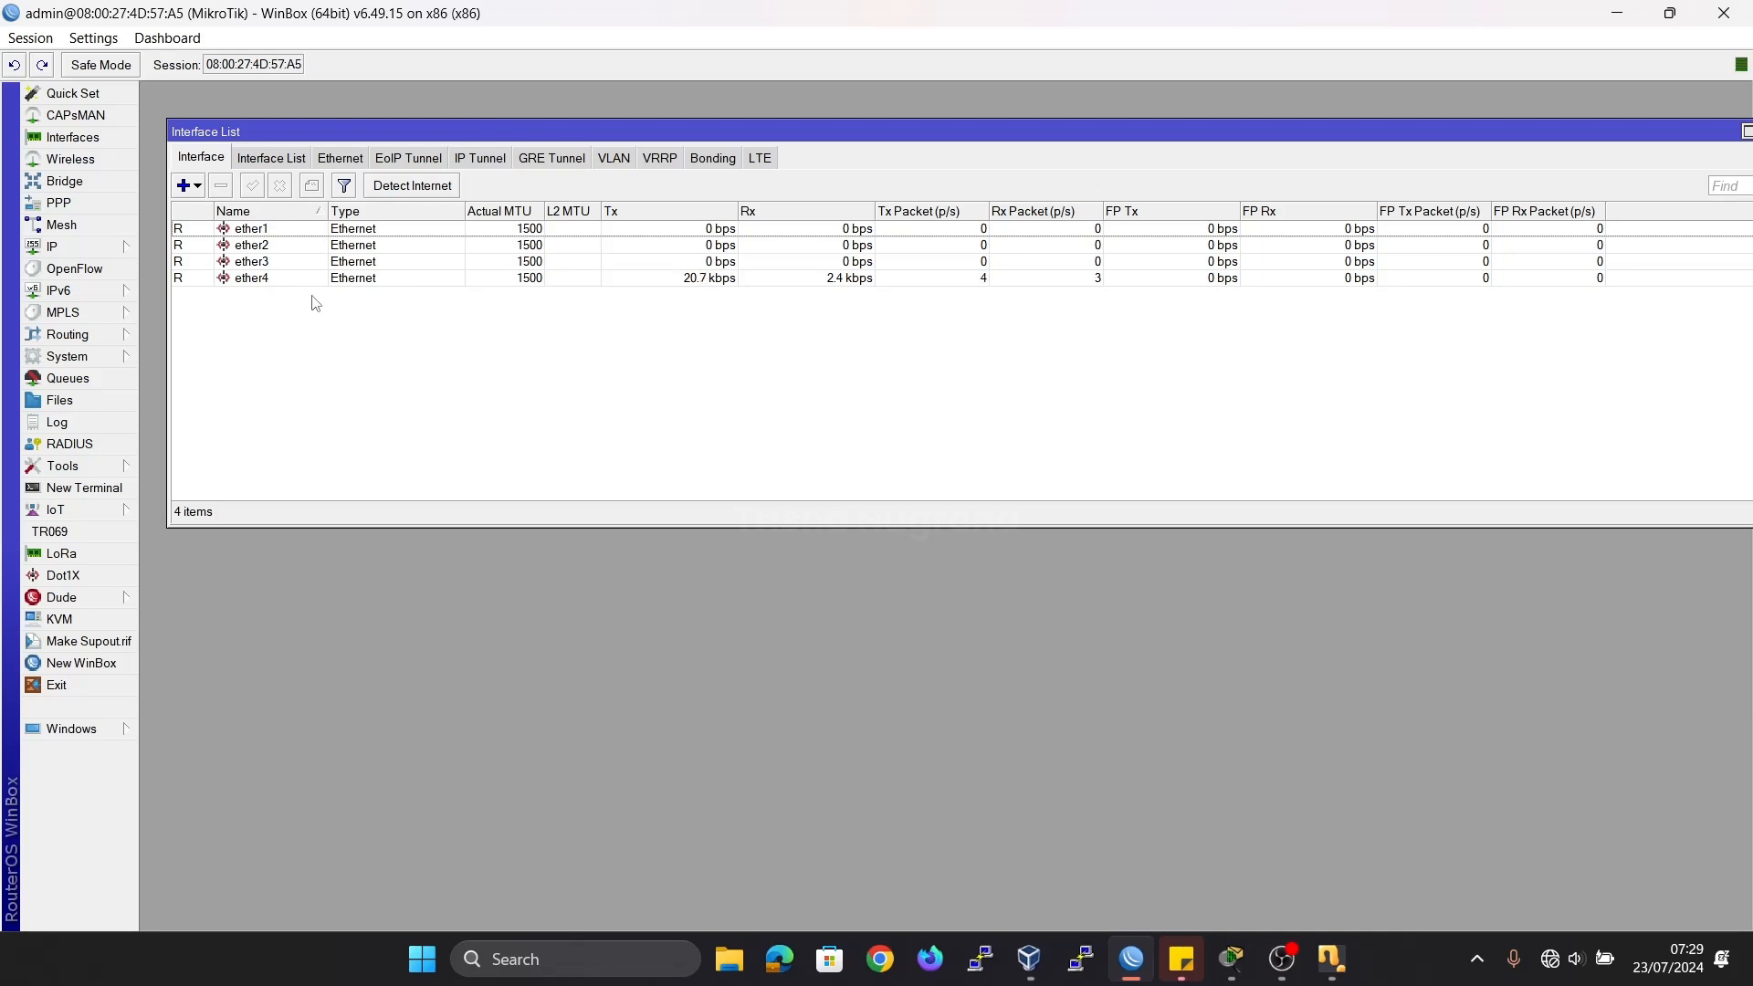
{"action": "left_click", "coordinate": [279, 231]}
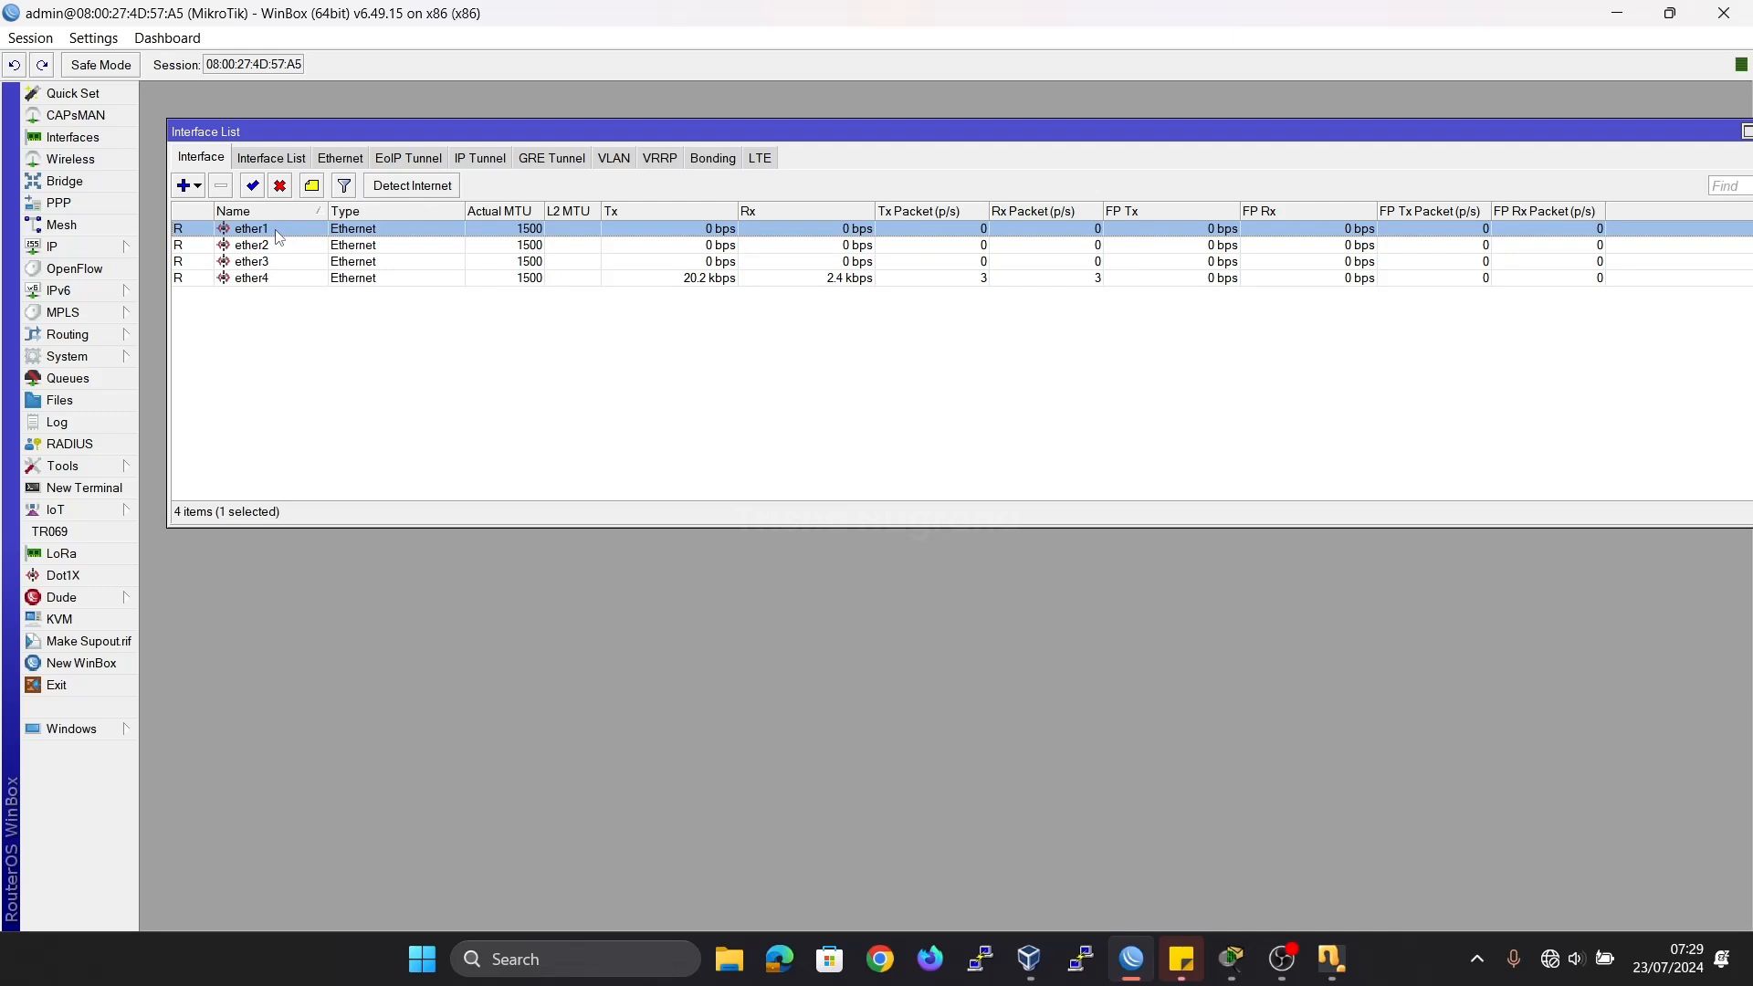
{"action": "left_click", "coordinate": [283, 247]}
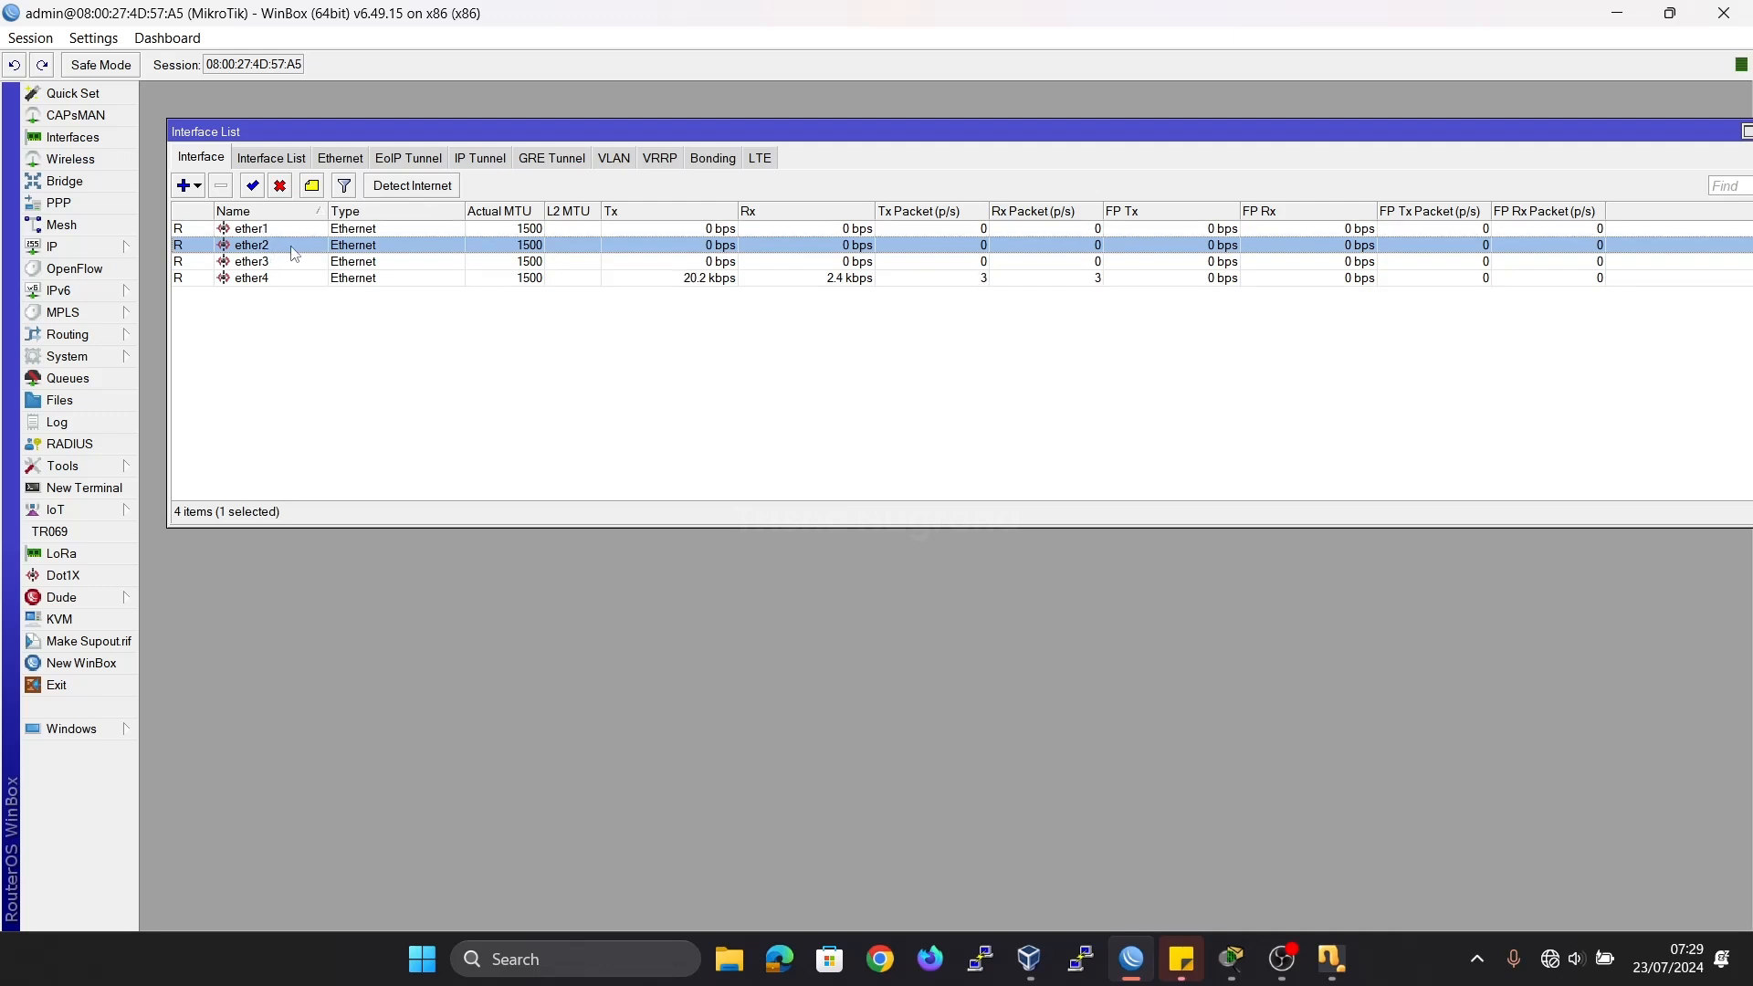
{"action": "left_click", "coordinate": [298, 264]}
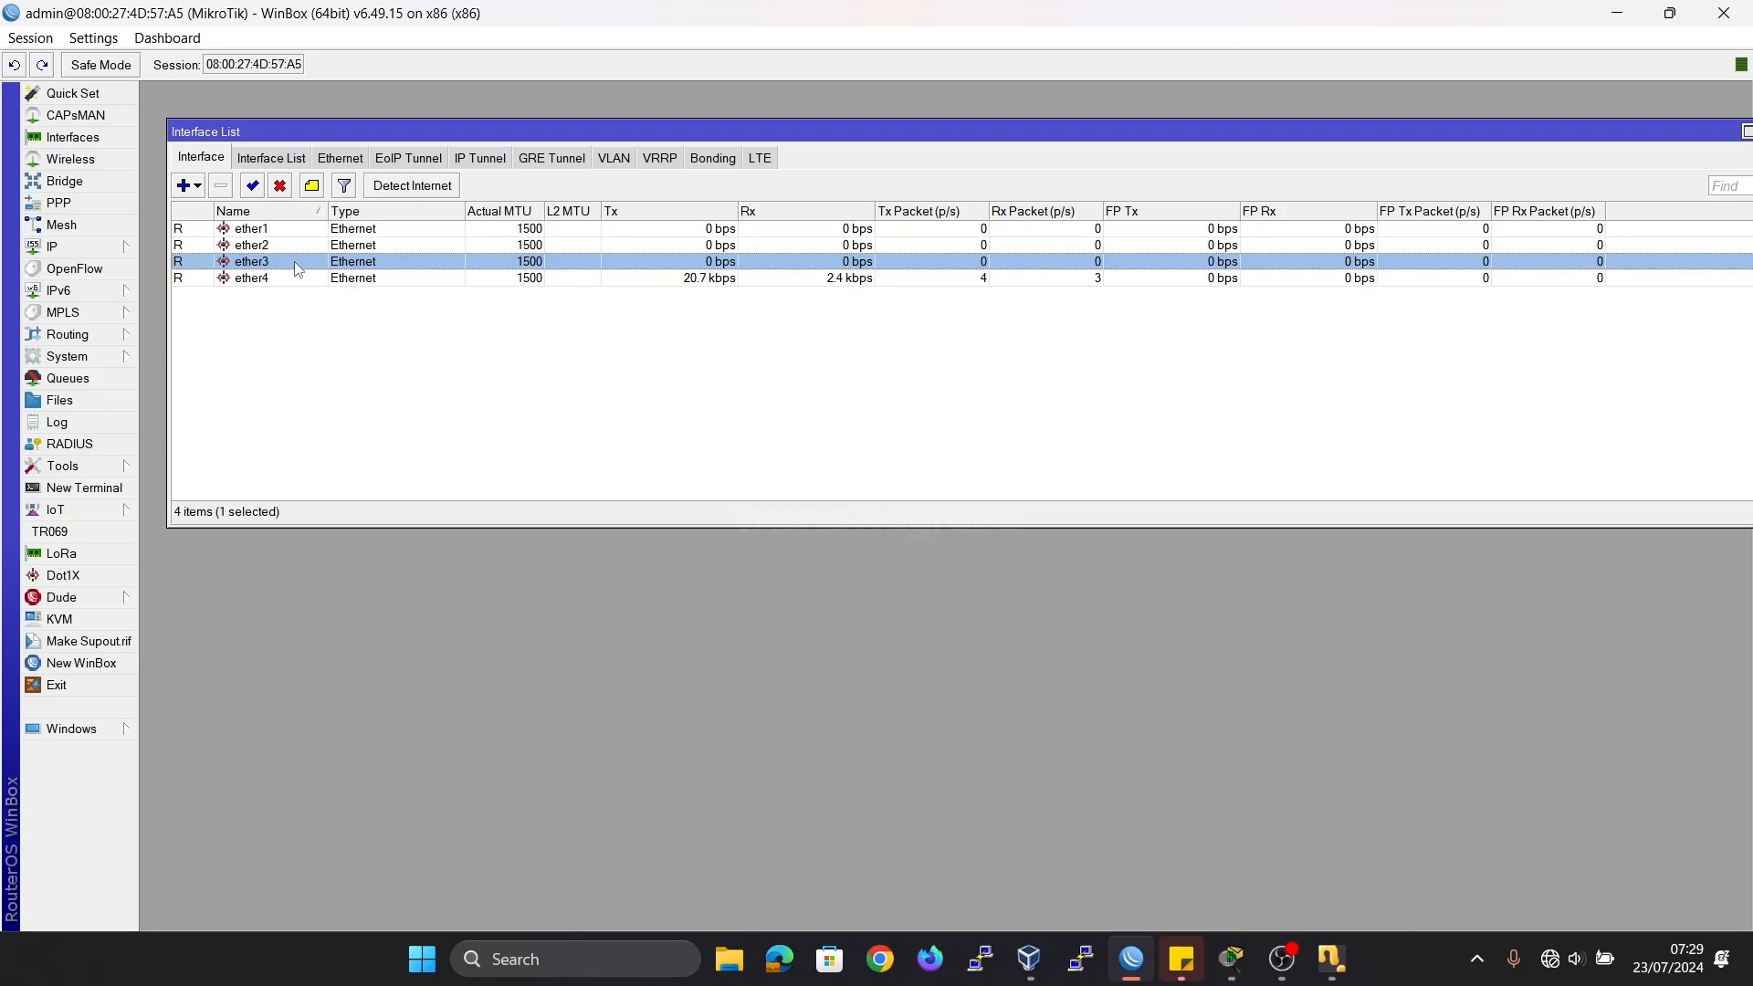
{"action": "left_click", "coordinate": [299, 279]}
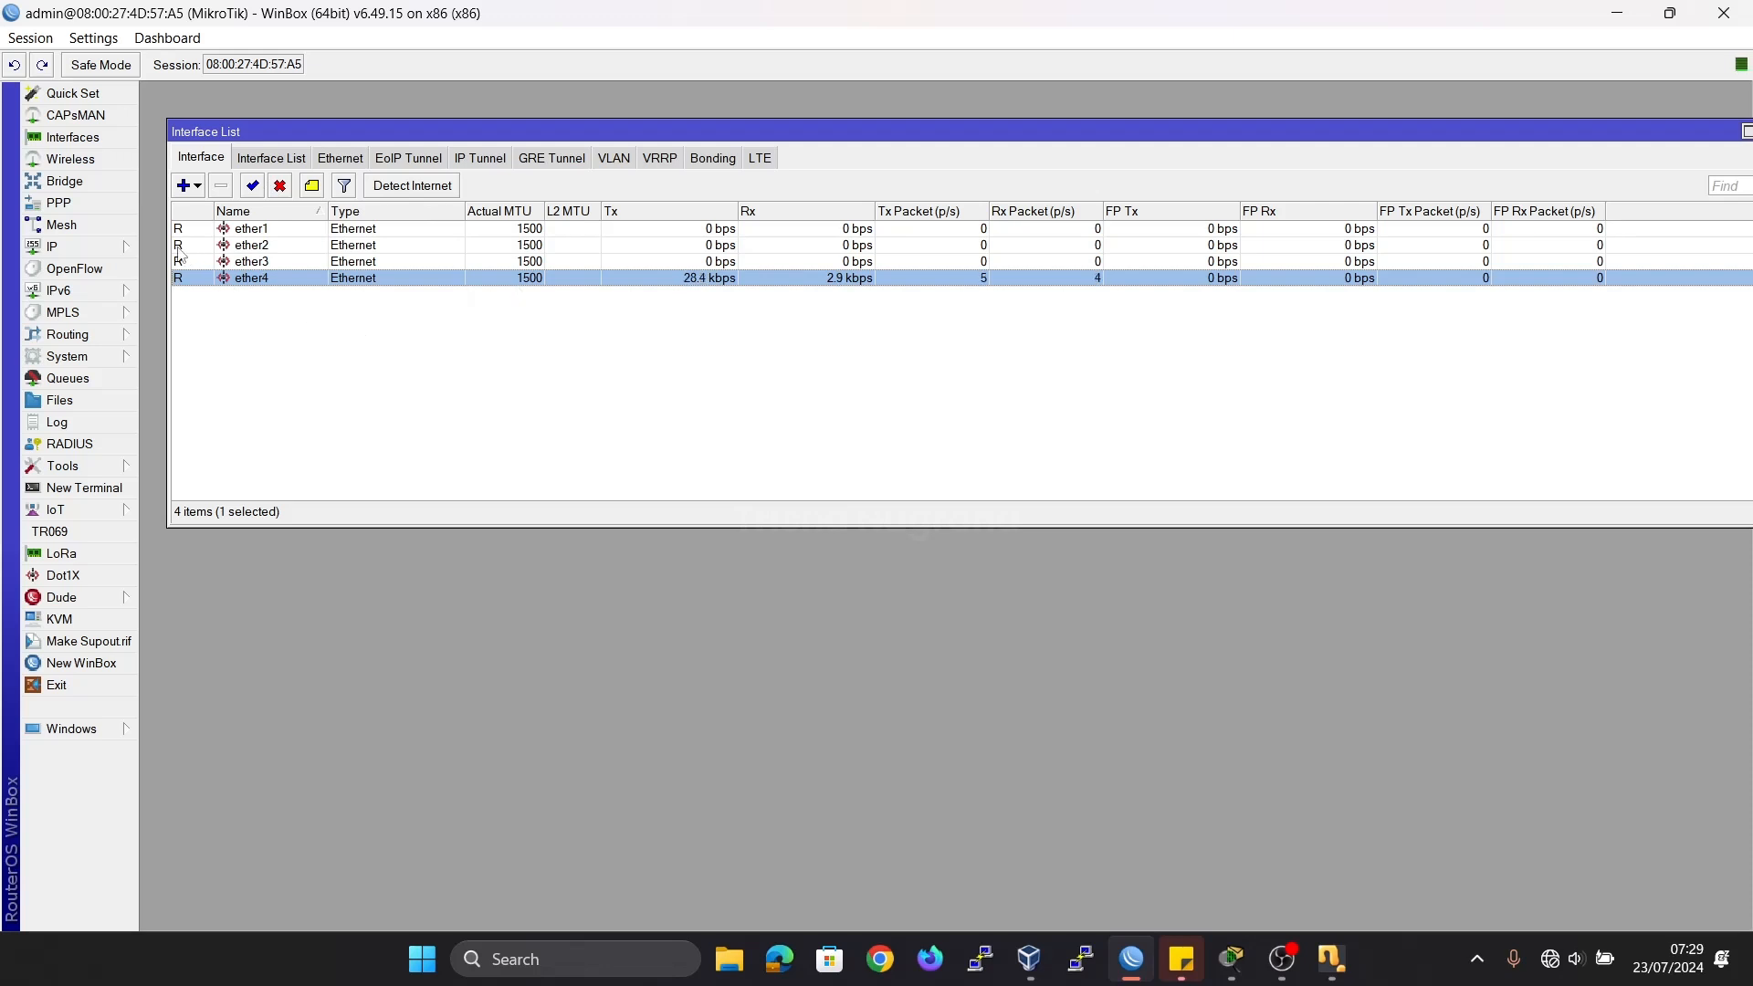
{"action": "left_click_drag", "start_coordinate": [1689, 132], "coordinate": [1487, 164]}
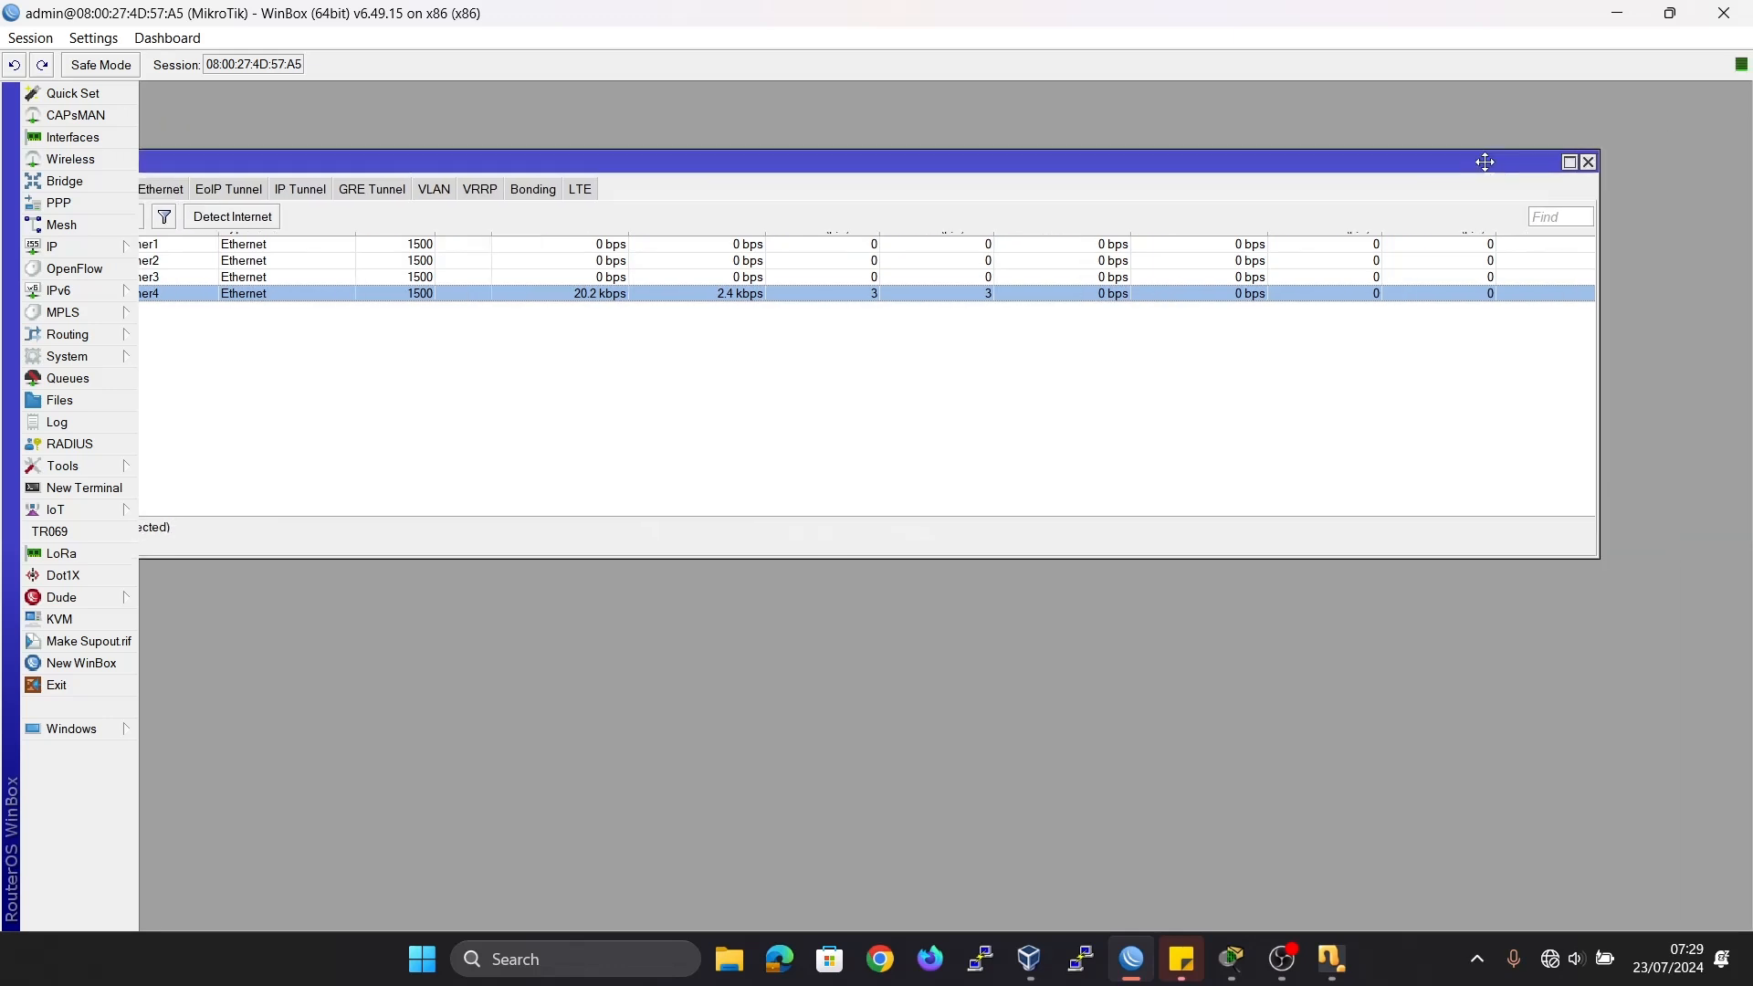
{"action": "left_click", "coordinate": [1566, 164]}
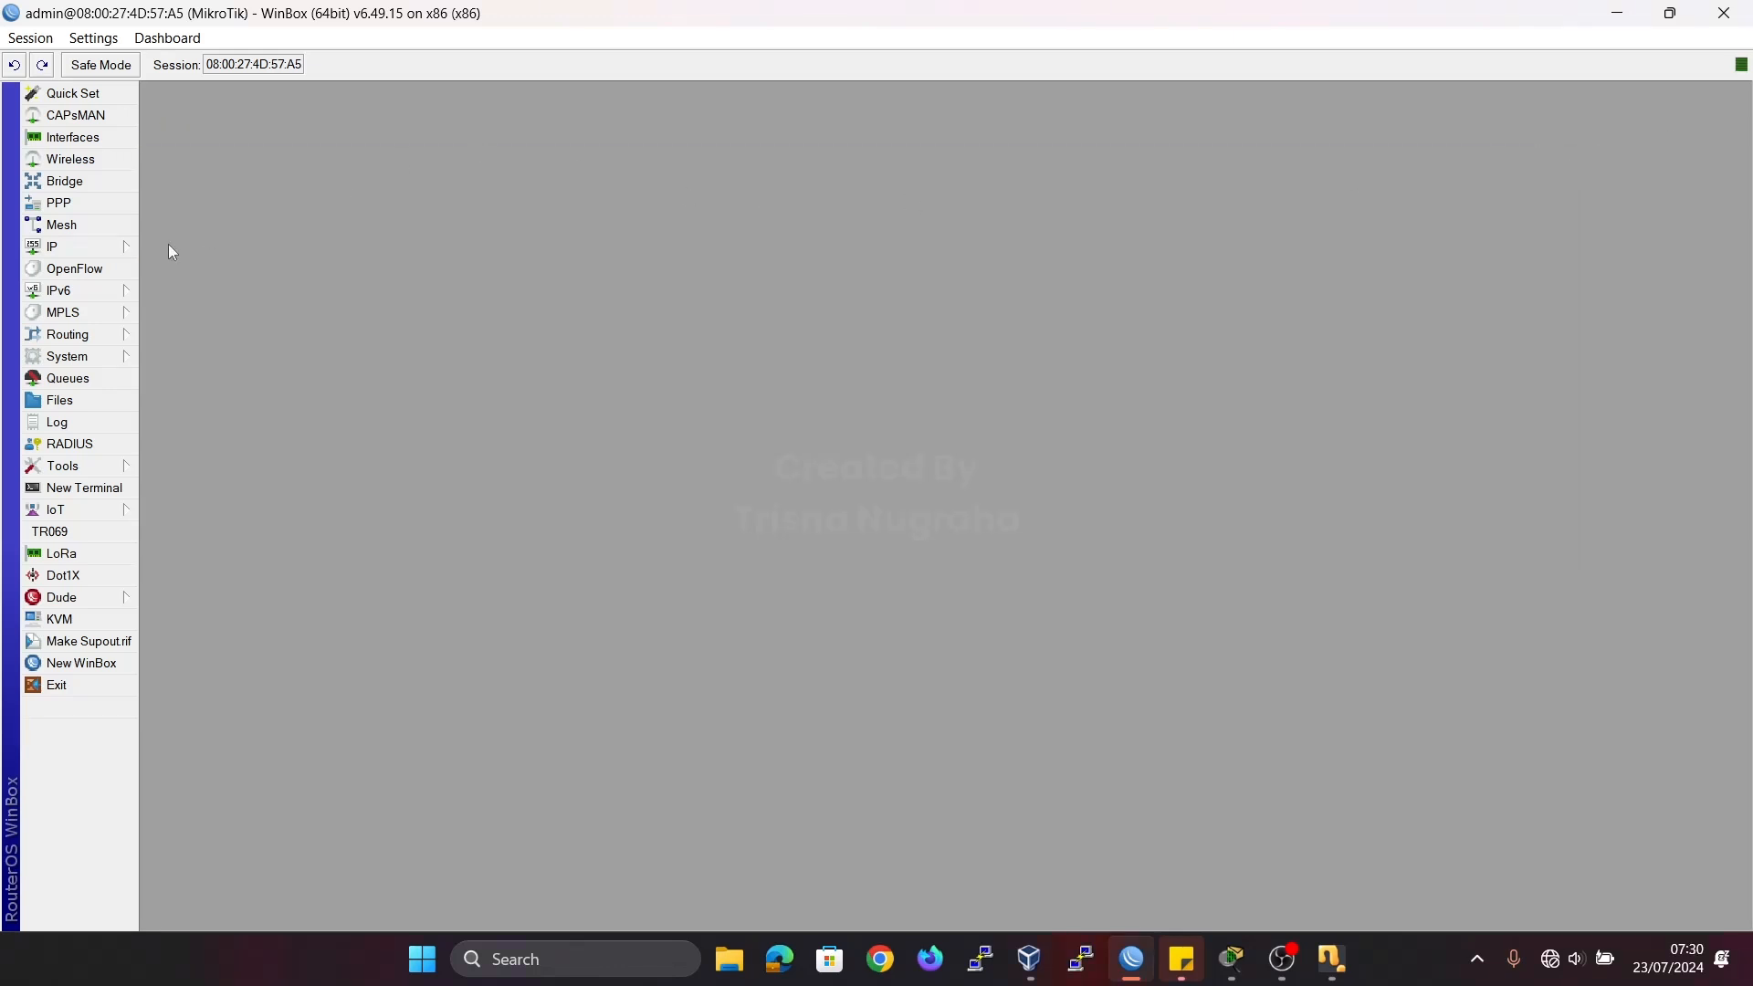
Rename interface ether1 to ether1-INTERNET and widen the interface list's Name column to fit it.
{"action": "left_click", "coordinate": [66, 139]}
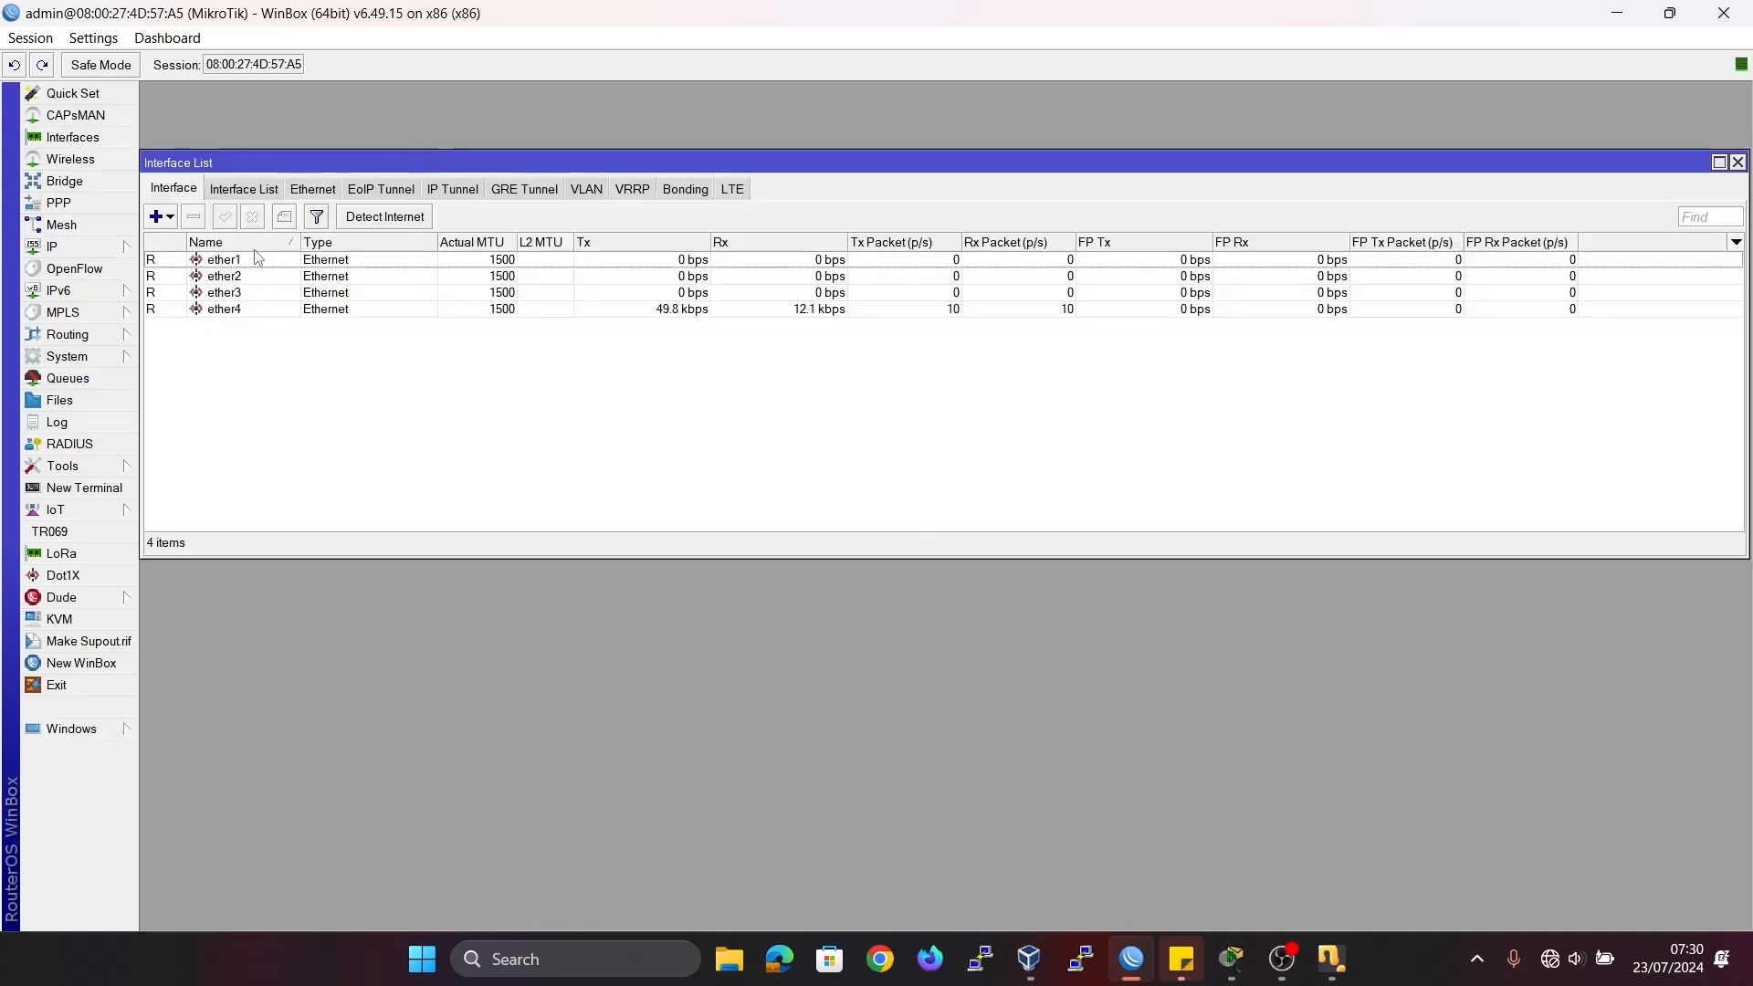
{"action": "double_click", "coordinate": [258, 258]}
{"action": "left_click", "coordinate": [959, 331]}
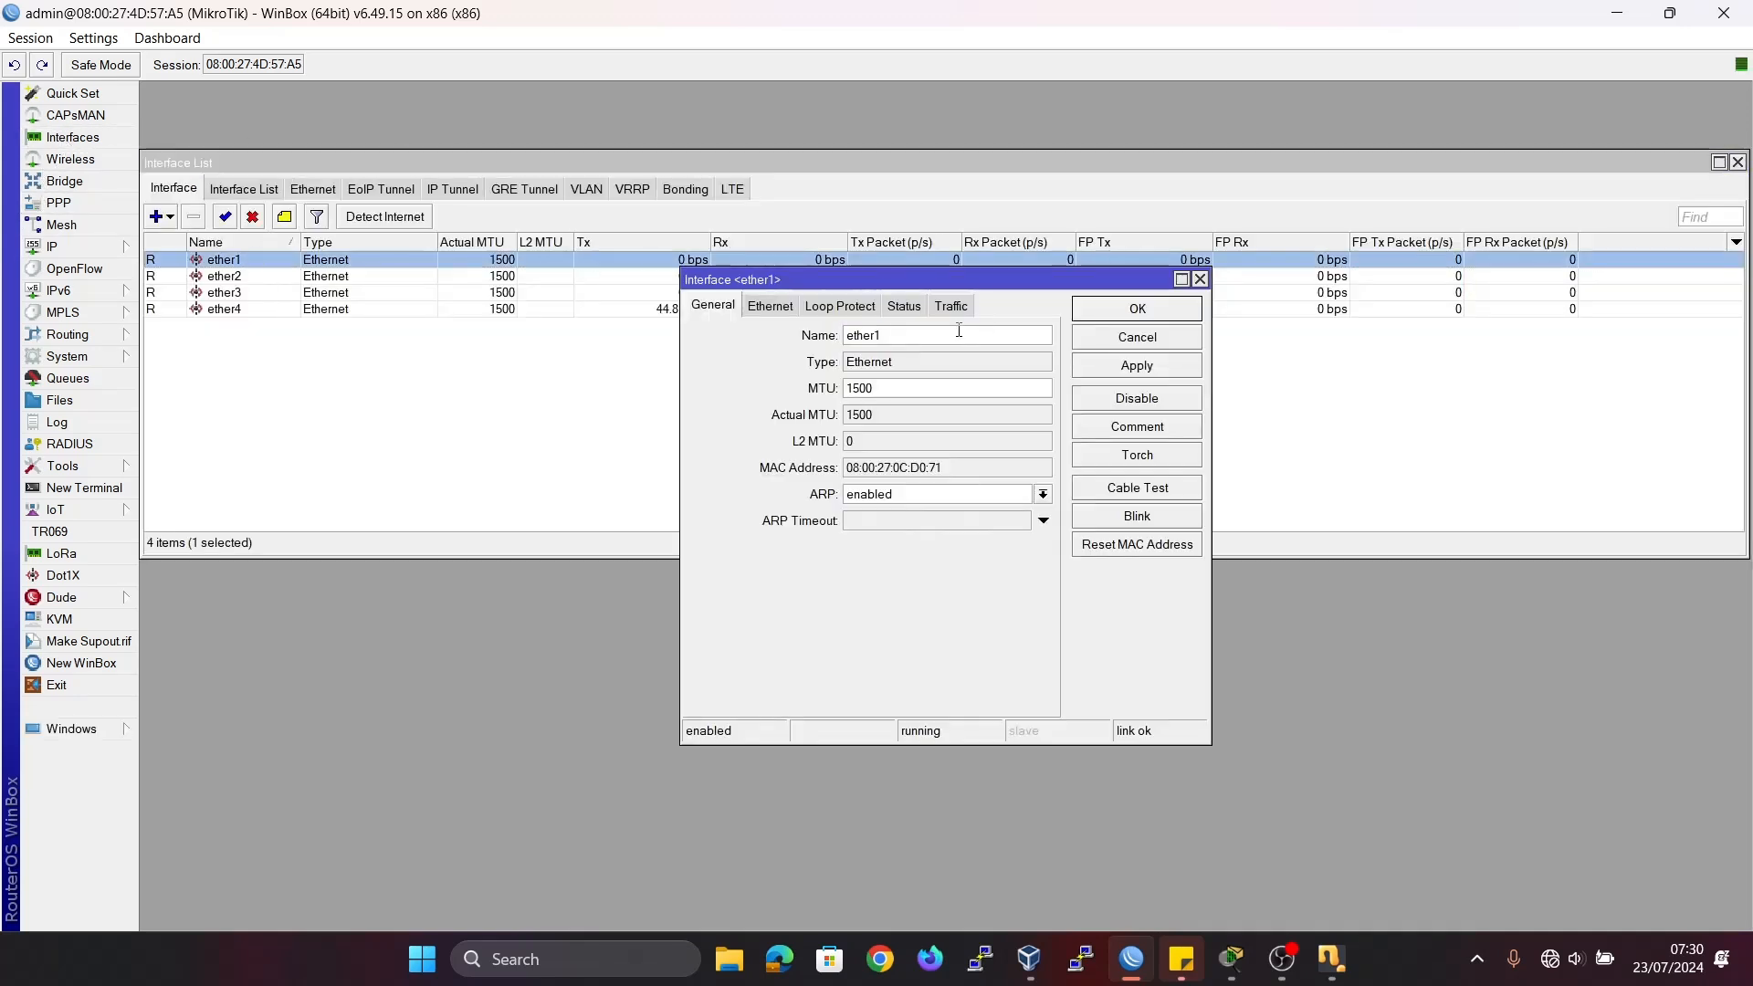
{"action": "type", "text": "-INTERNET"}
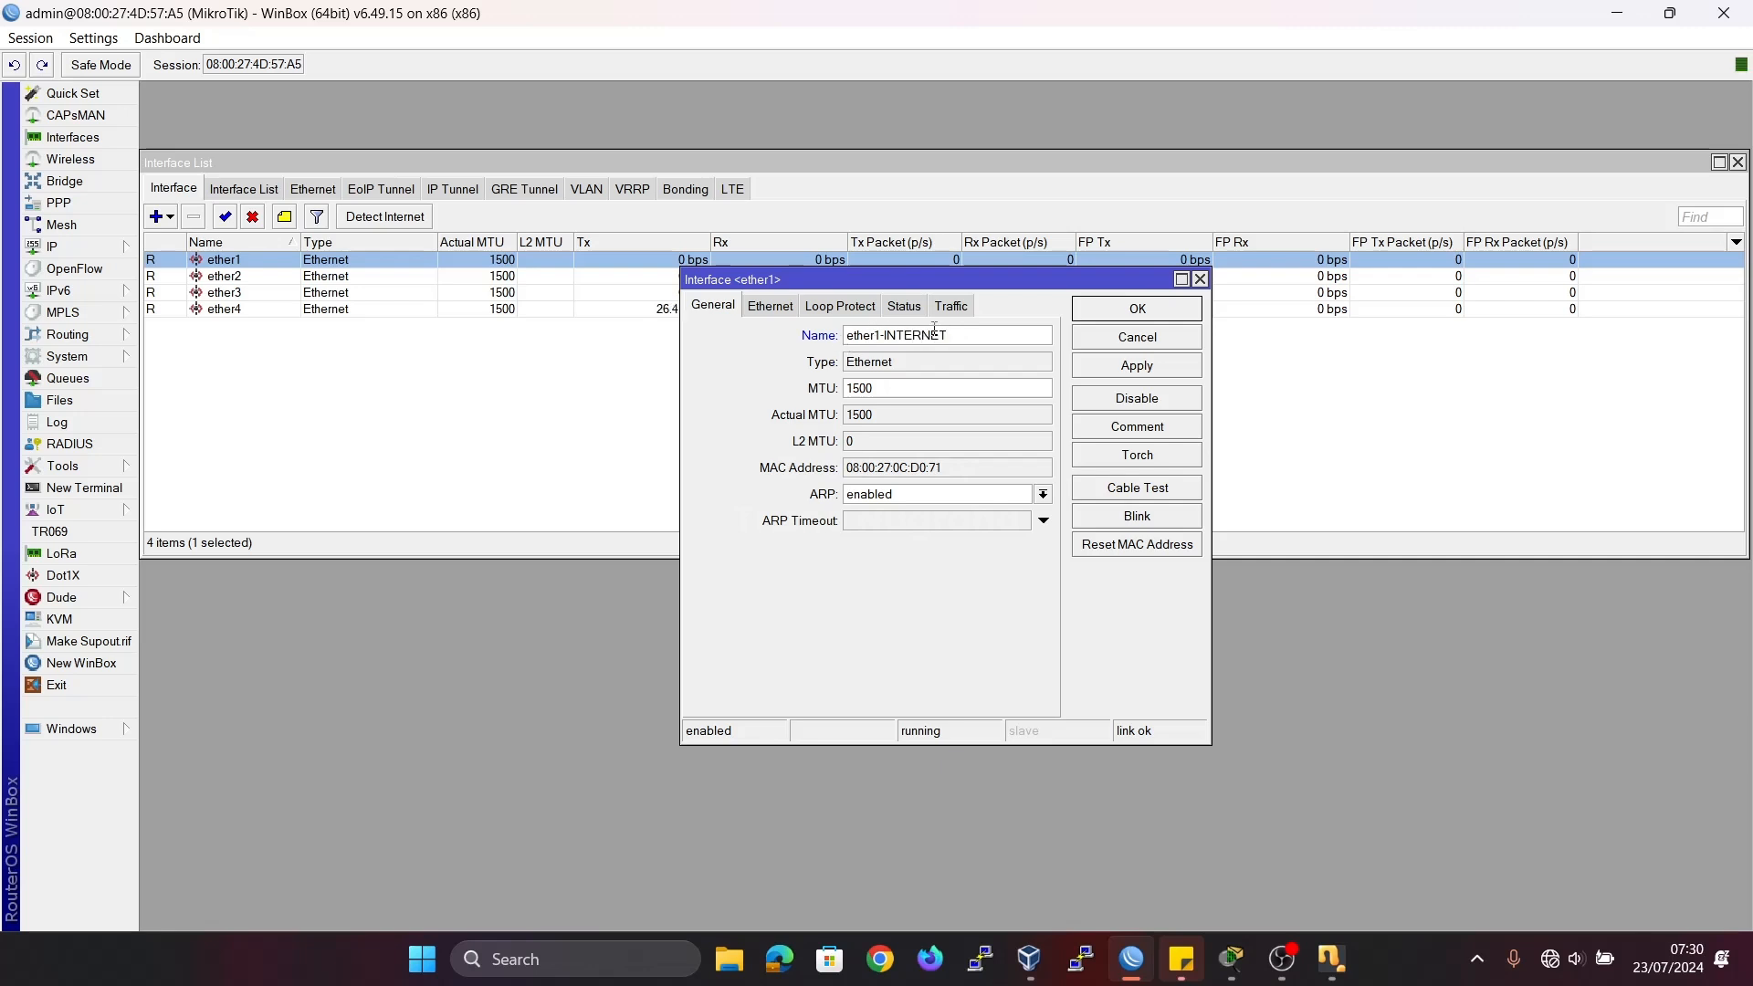
{"action": "left_click_drag", "start_coordinate": [962, 340], "coordinate": [852, 338]}
{"action": "left_click", "coordinate": [1004, 335]}
{"action": "left_click", "coordinate": [1084, 315]}
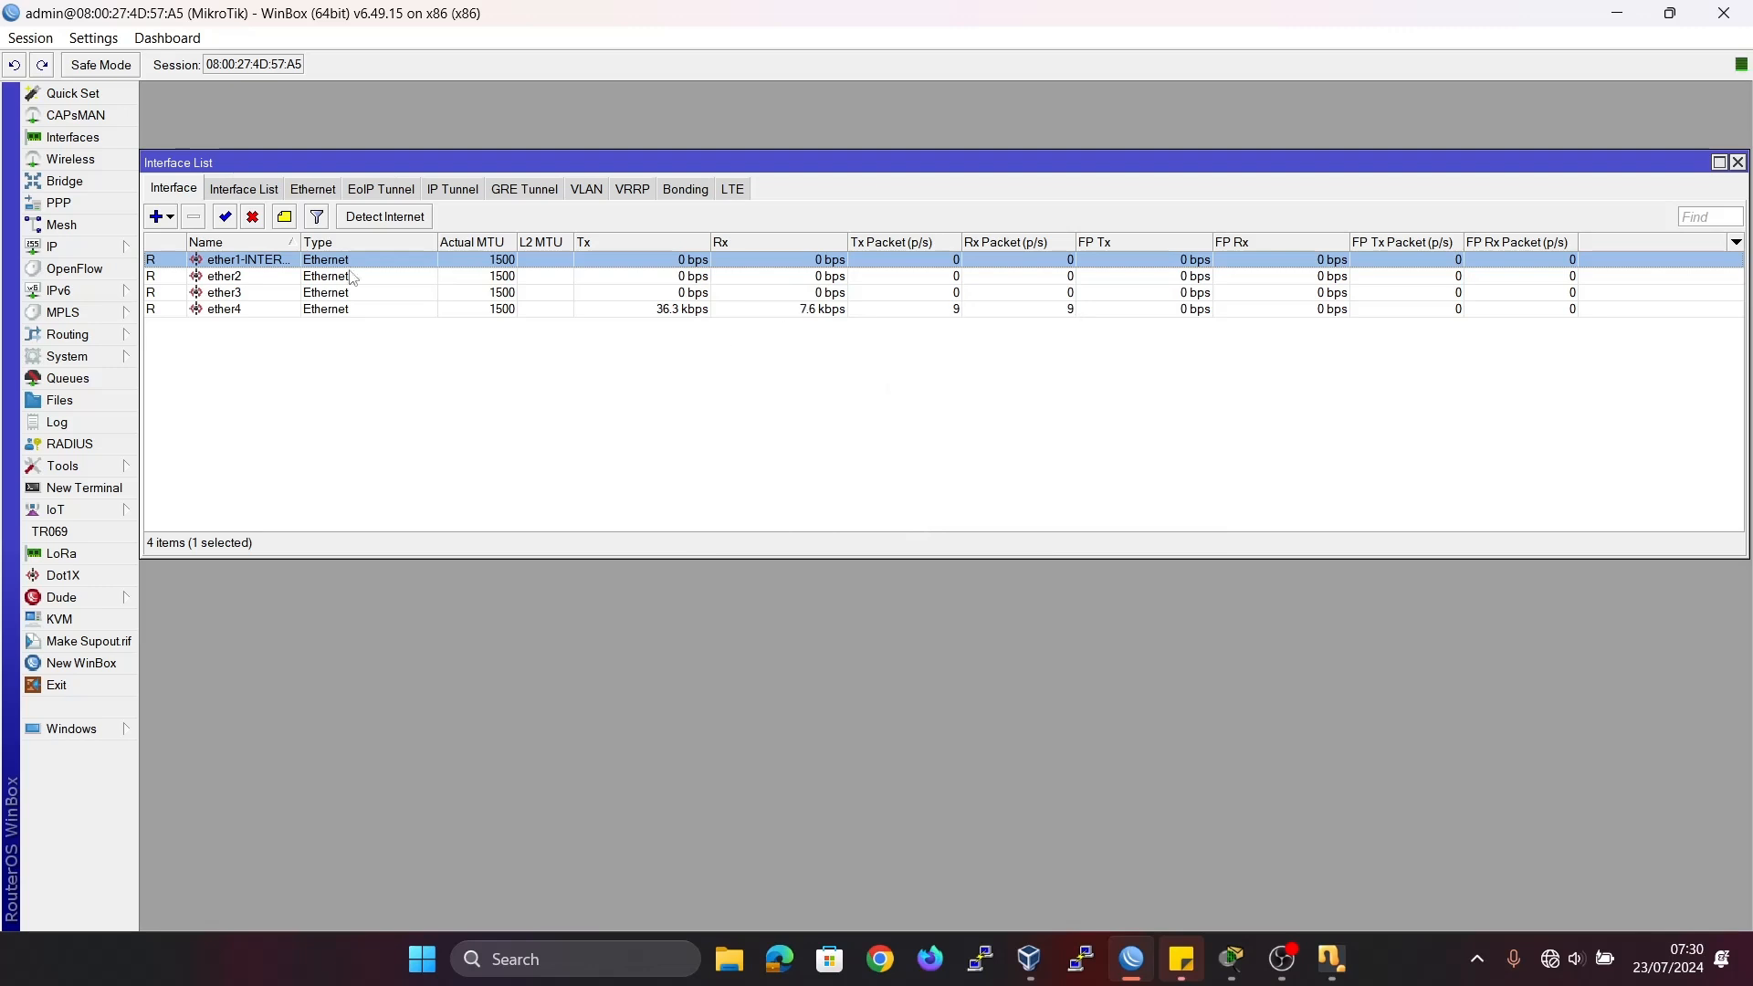
{"action": "left_click_drag", "start_coordinate": [301, 242], "coordinate": [363, 242]}
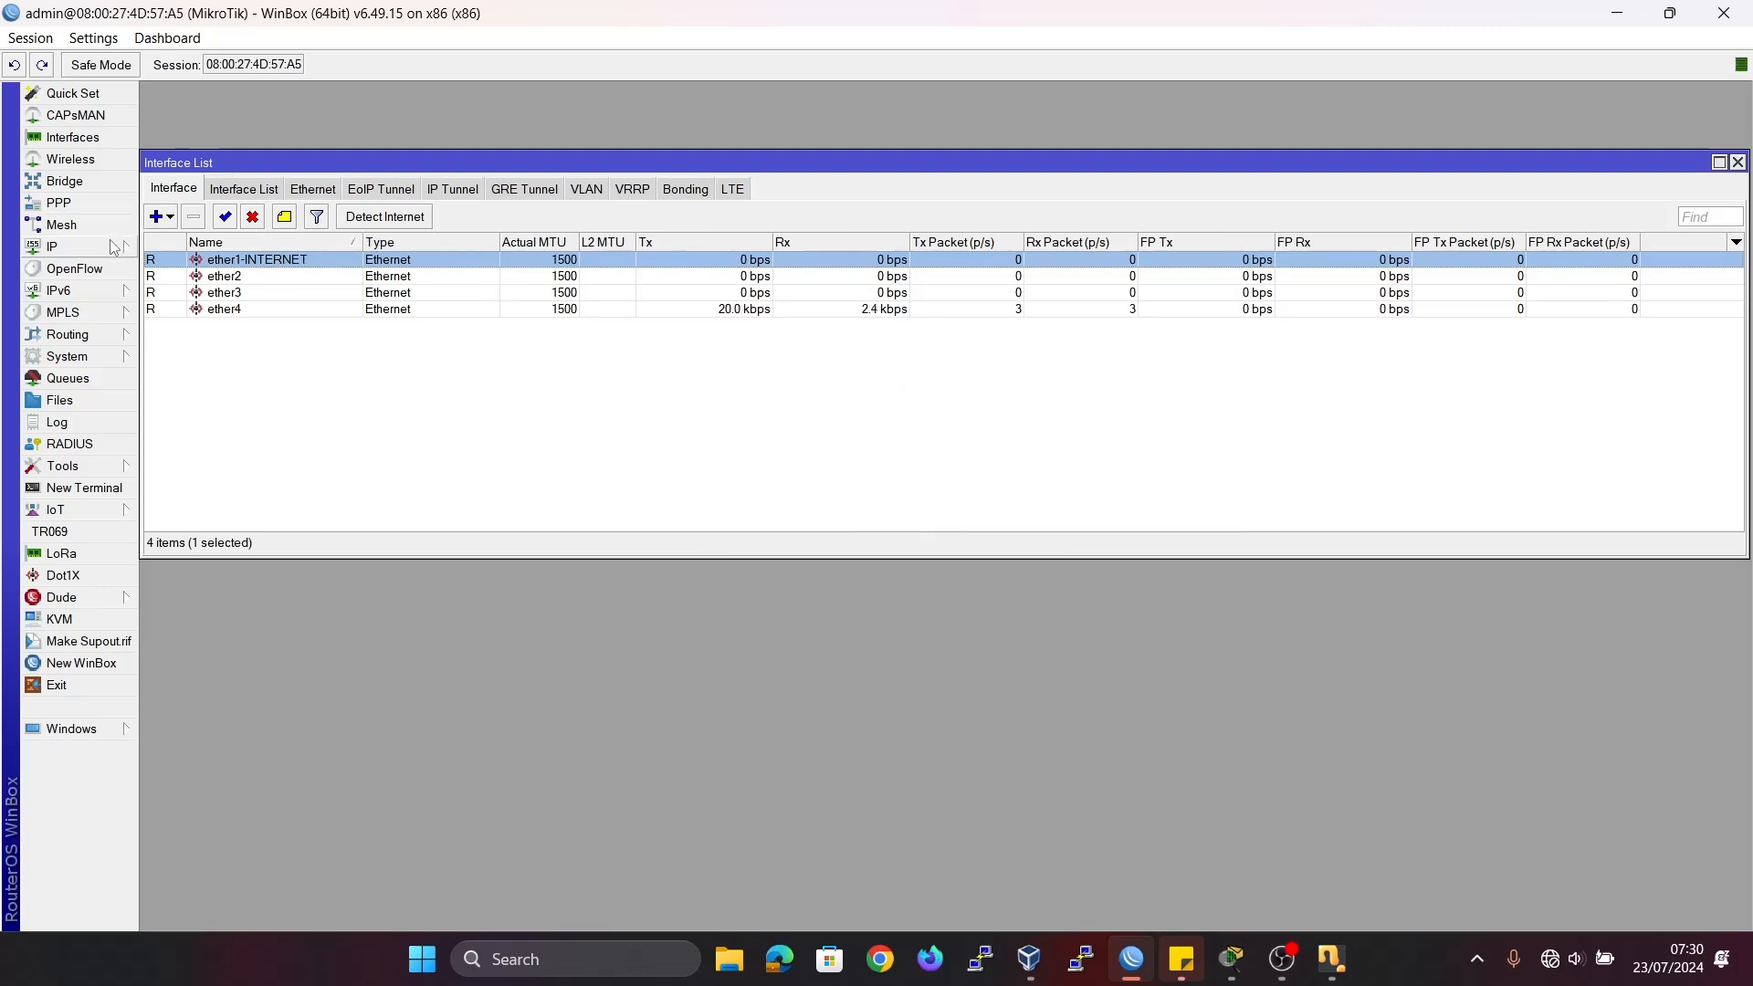
Open the router's DHCP Client list, and review the planned internet link in the Cisco Packet Tracer topology before returning to WinBox.
{"action": "left_click", "coordinate": [81, 248]}
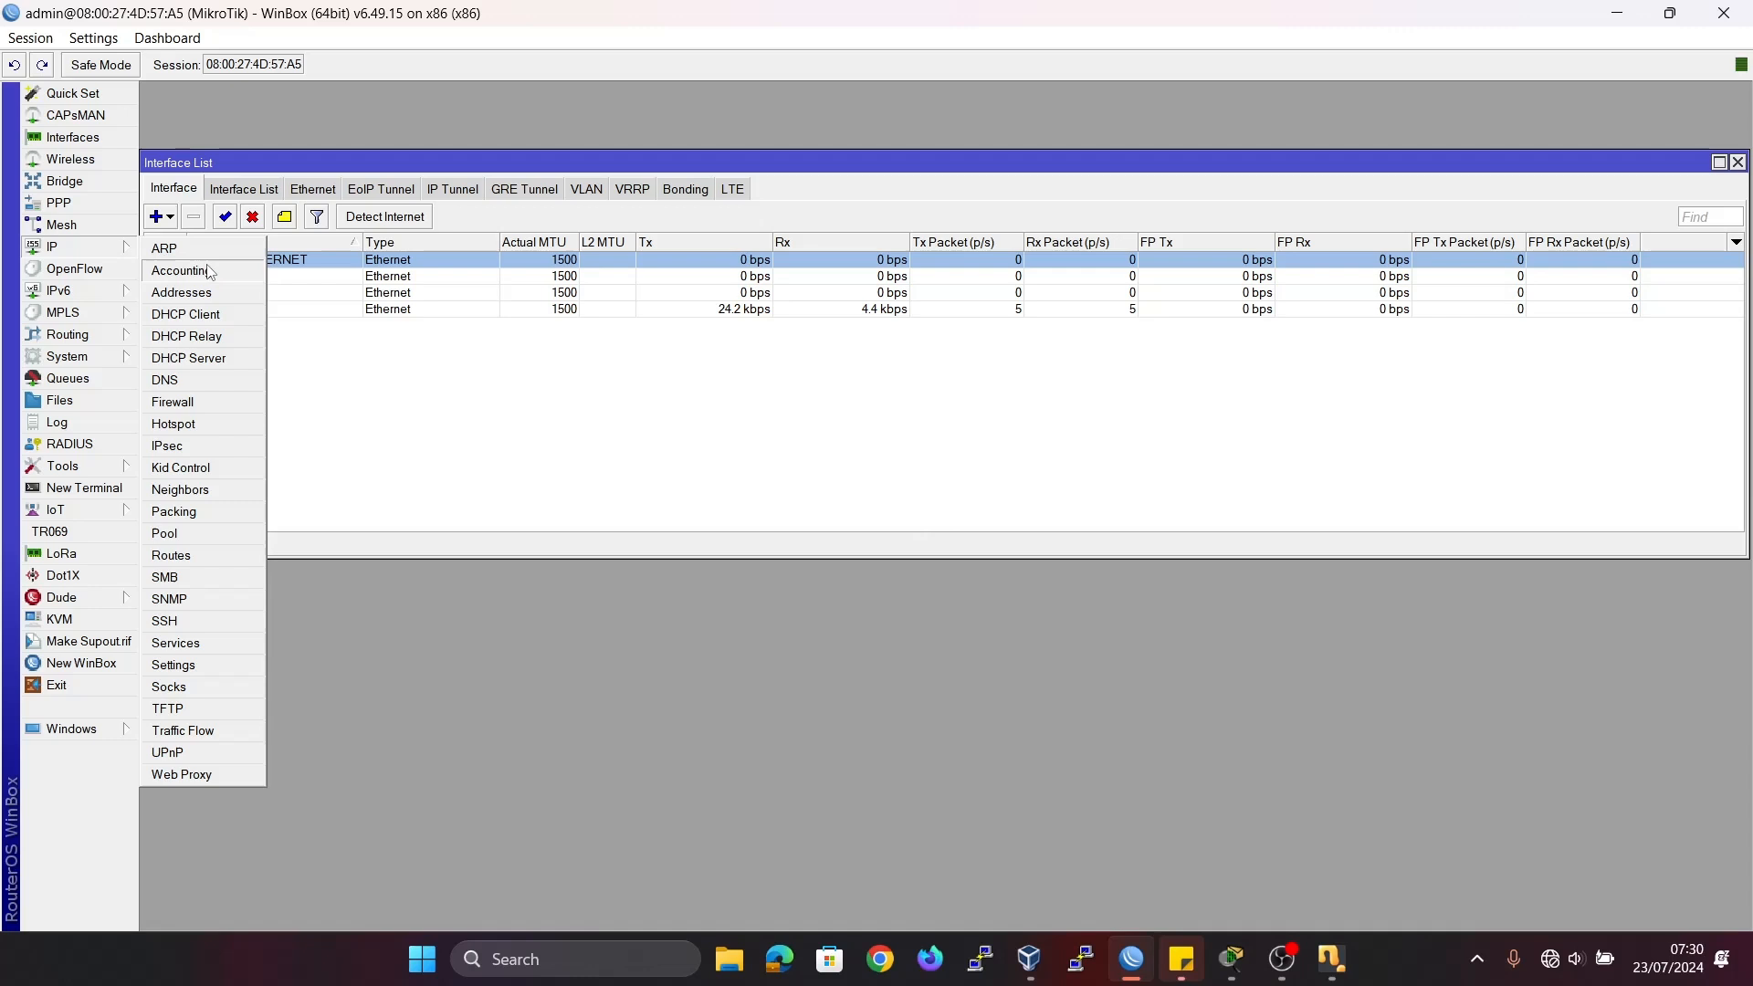
{"action": "left_click", "coordinate": [211, 325]}
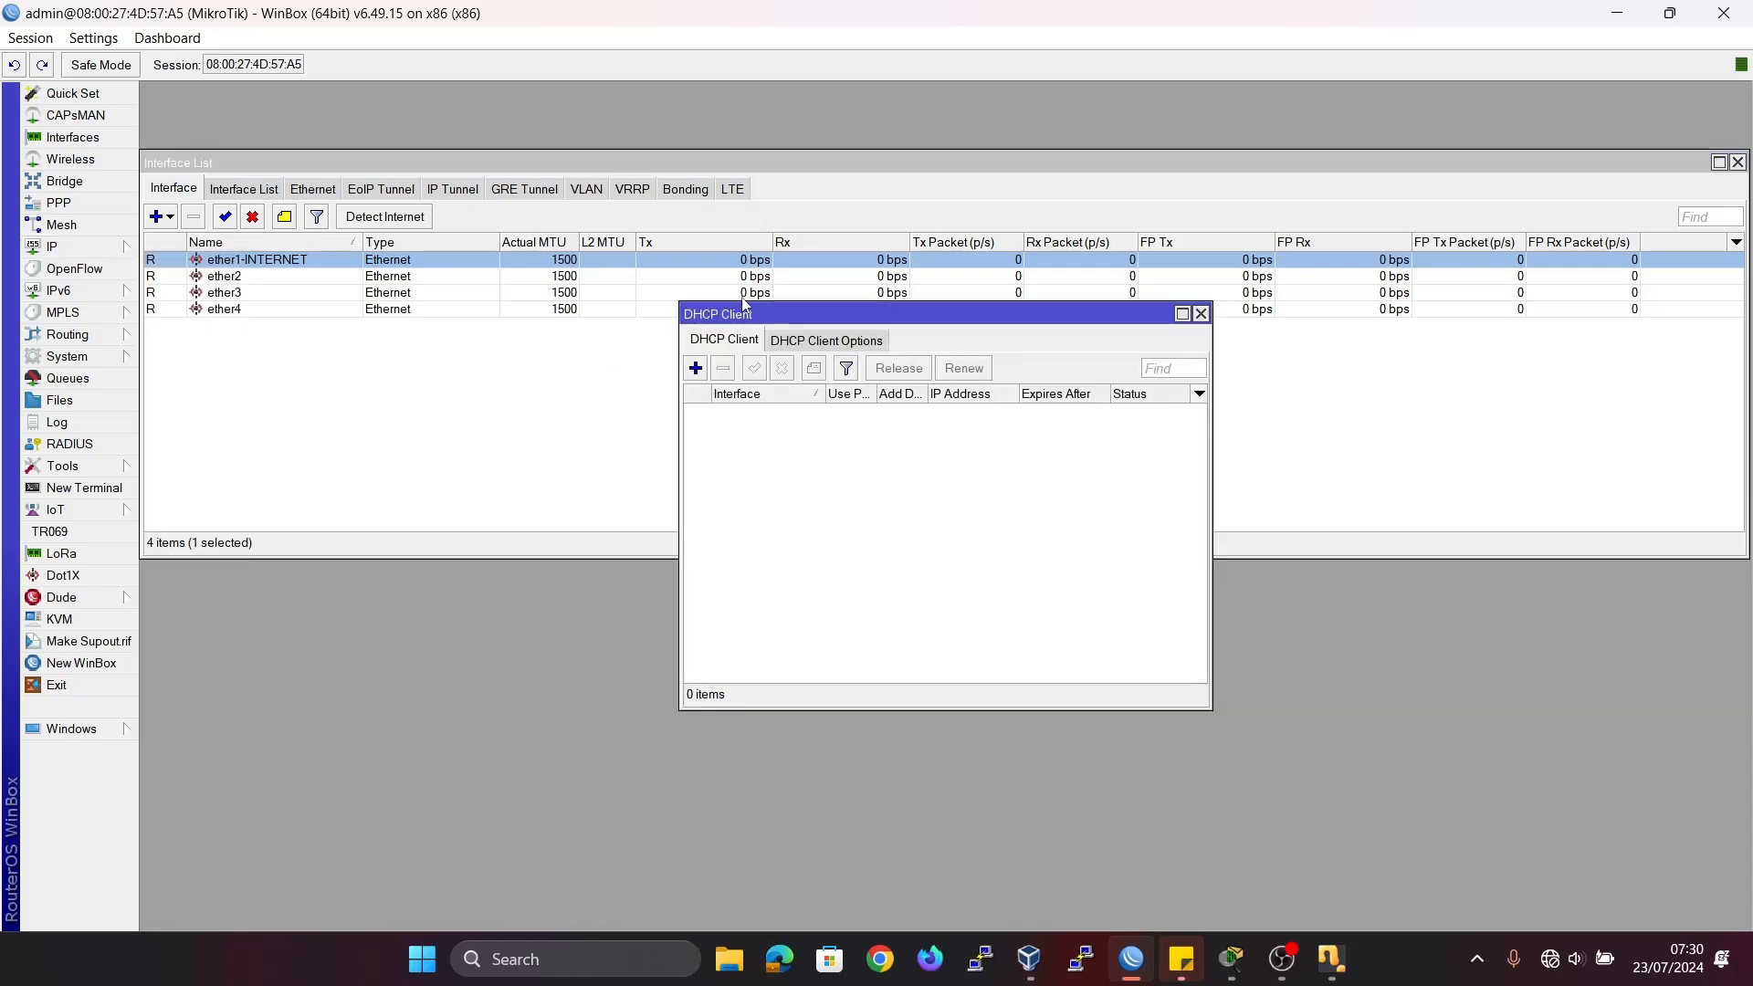
{"action": "left_click_drag", "start_coordinate": [747, 319], "coordinate": [598, 421]}
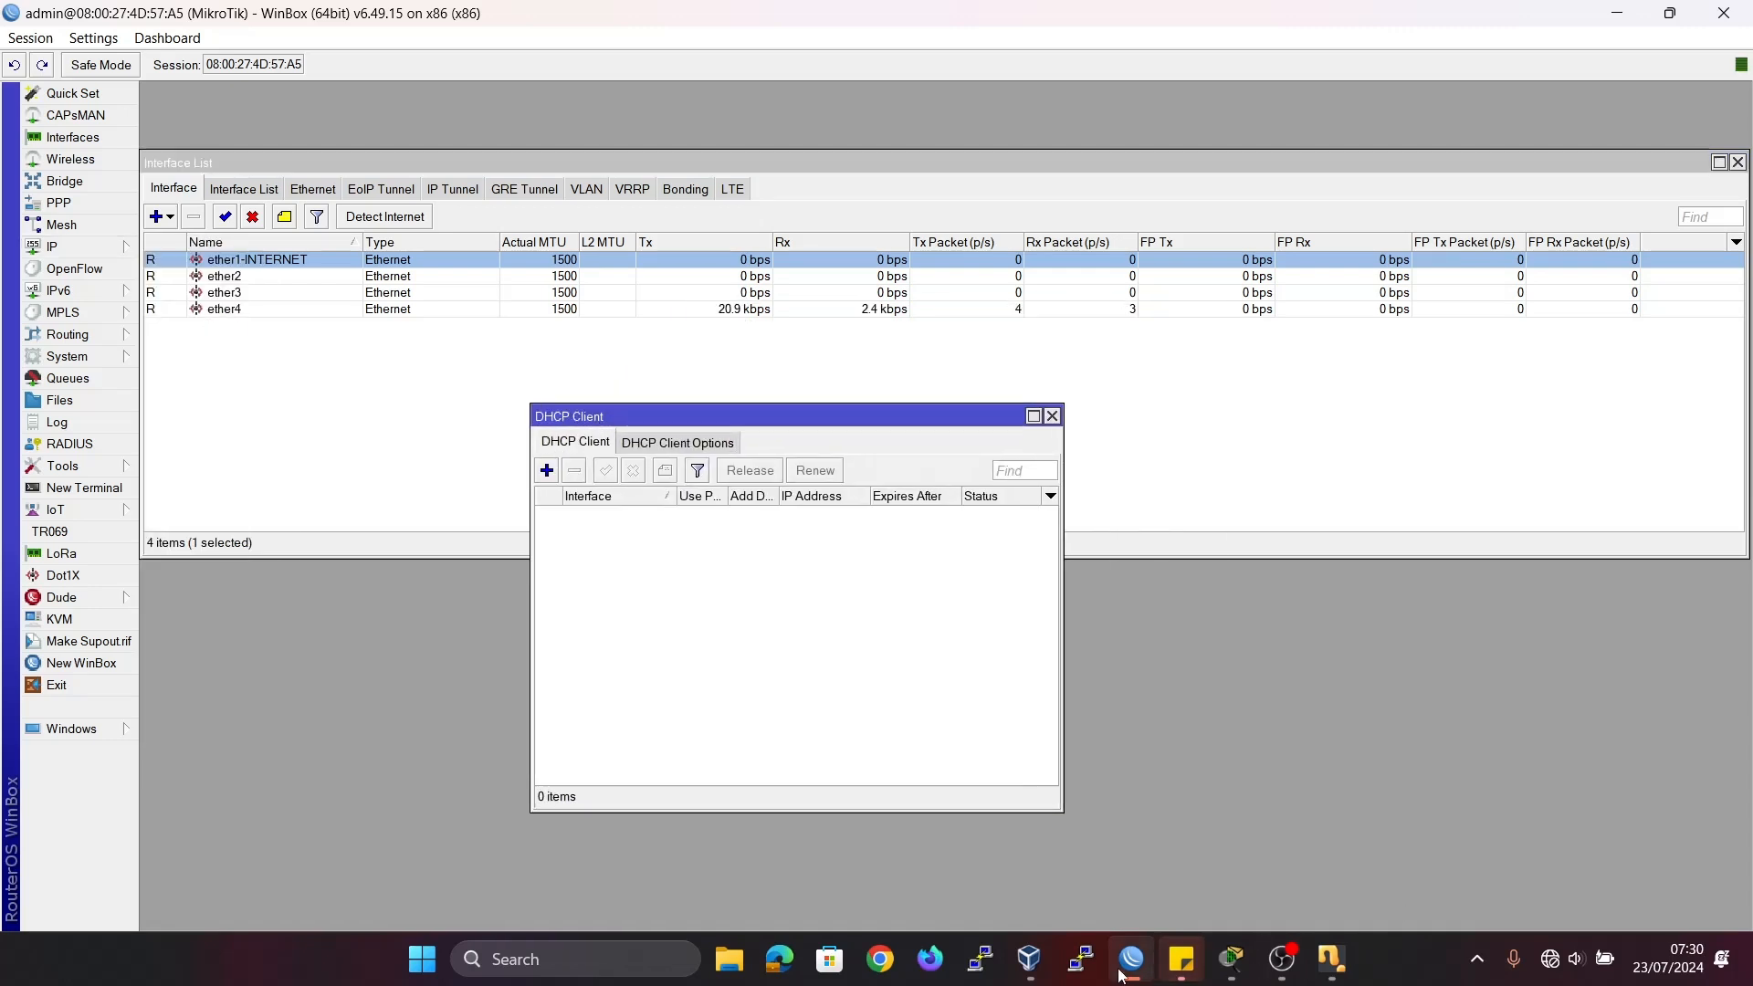
{"action": "left_click", "coordinate": [1231, 959]}
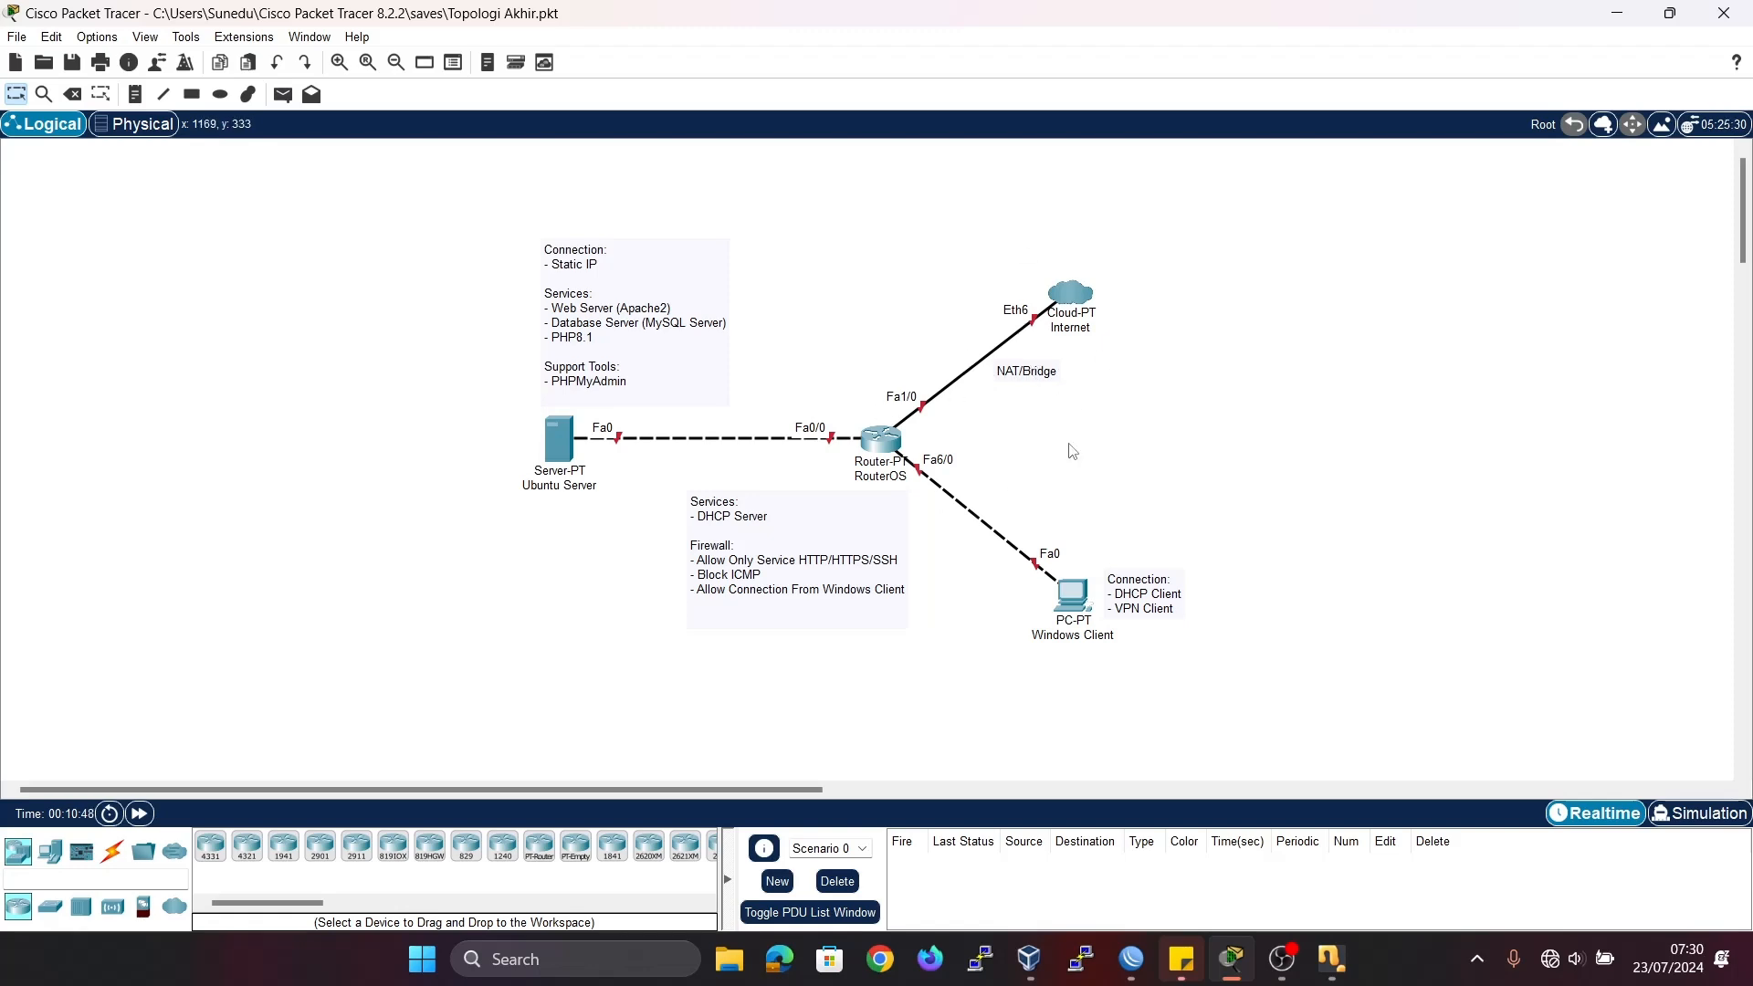
{"action": "left_click", "coordinate": [1640, 9]}
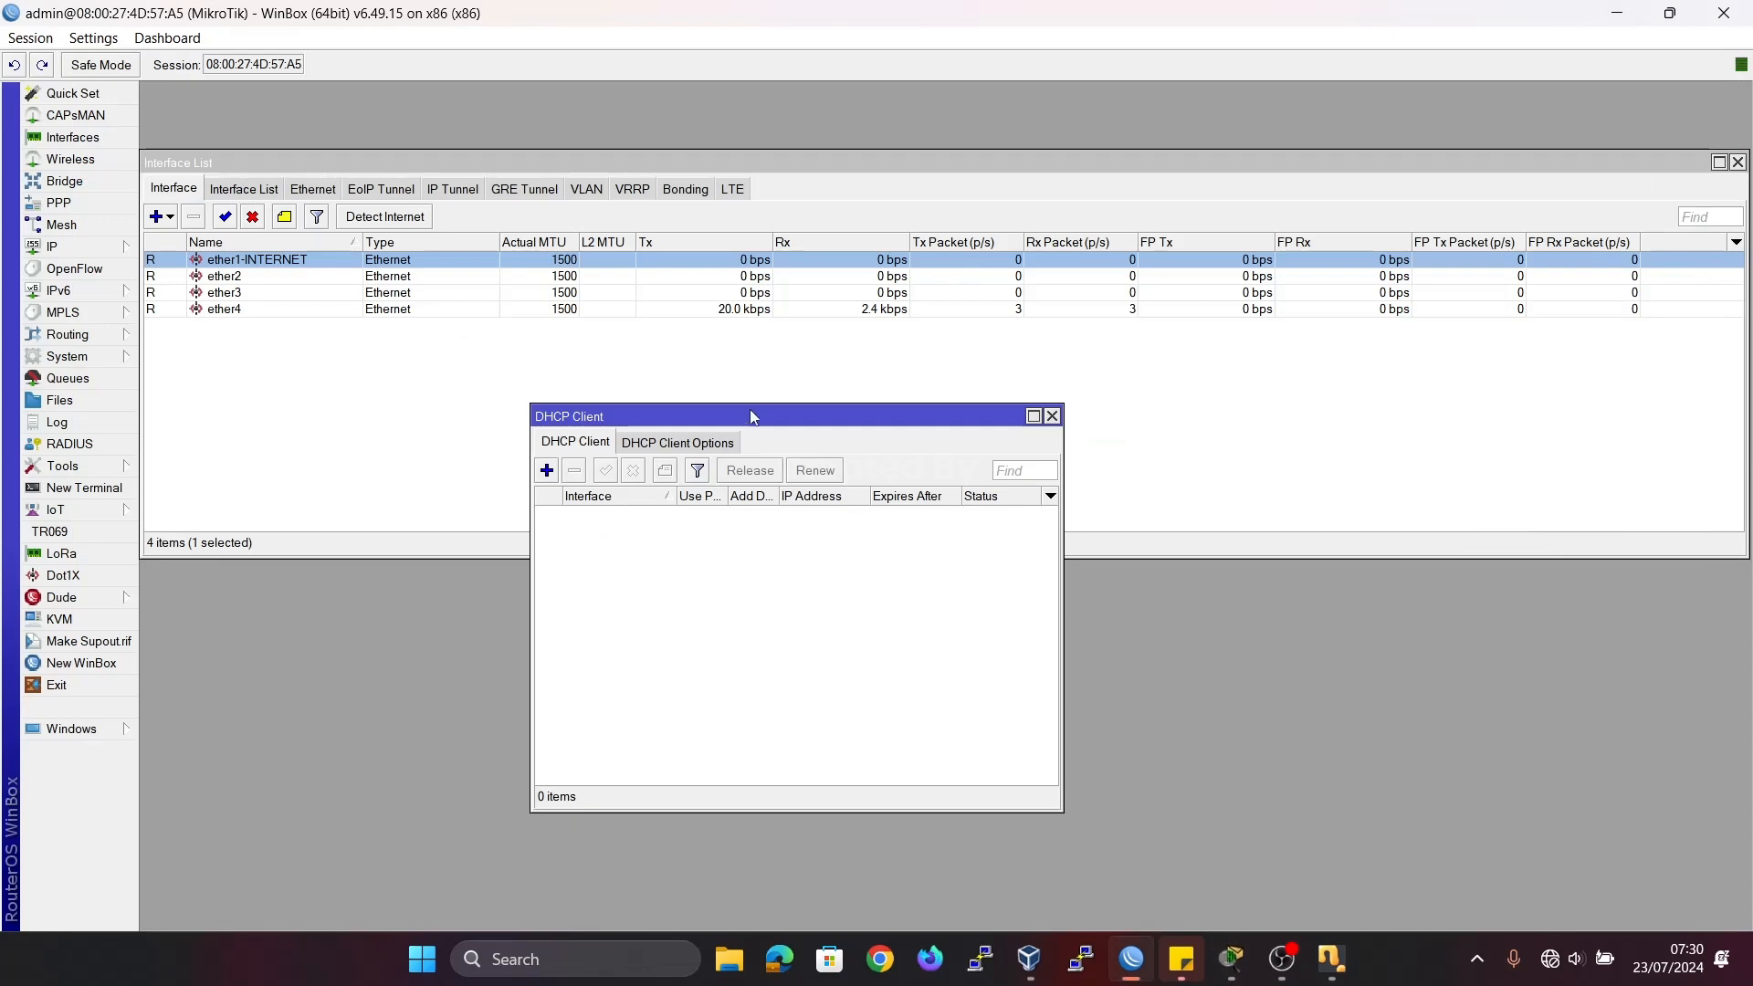
Add a DHCP client on ether1-INTERNET with Use Peer DNS and Use Peer NTP enabled and Add Default Route set to yes.
{"action": "left_click_drag", "start_coordinate": [752, 419], "coordinate": [654, 361]}
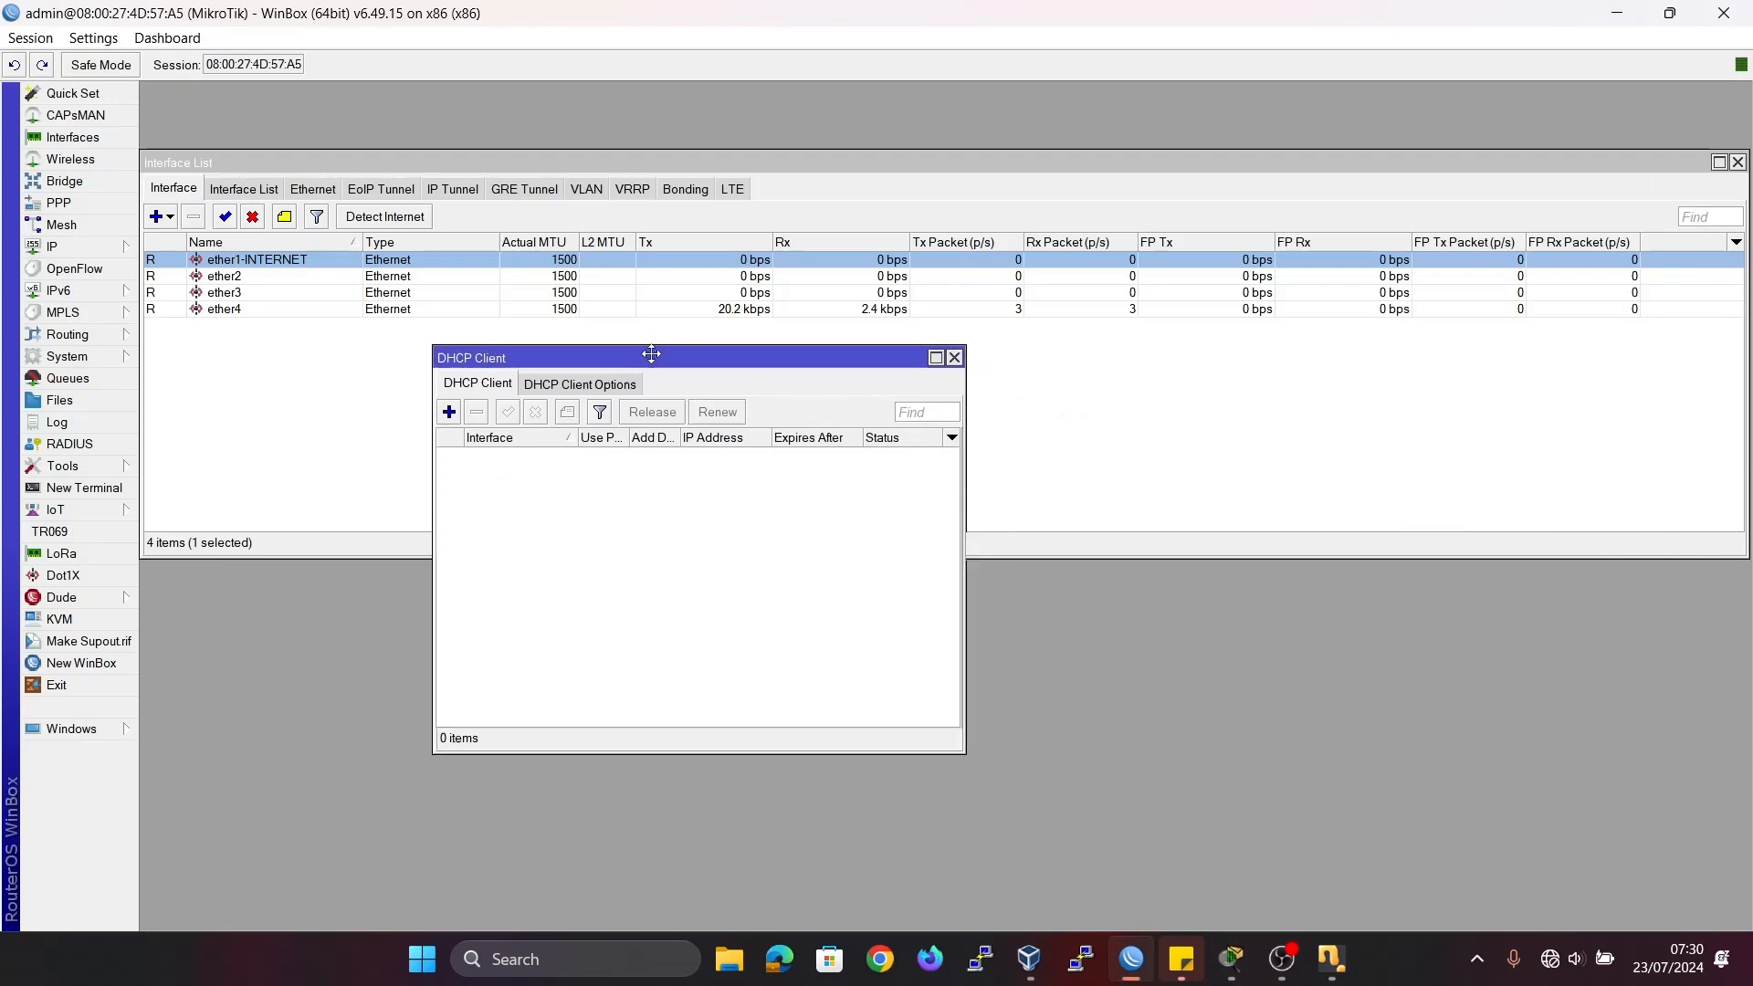
{"action": "left_click", "coordinate": [448, 412]}
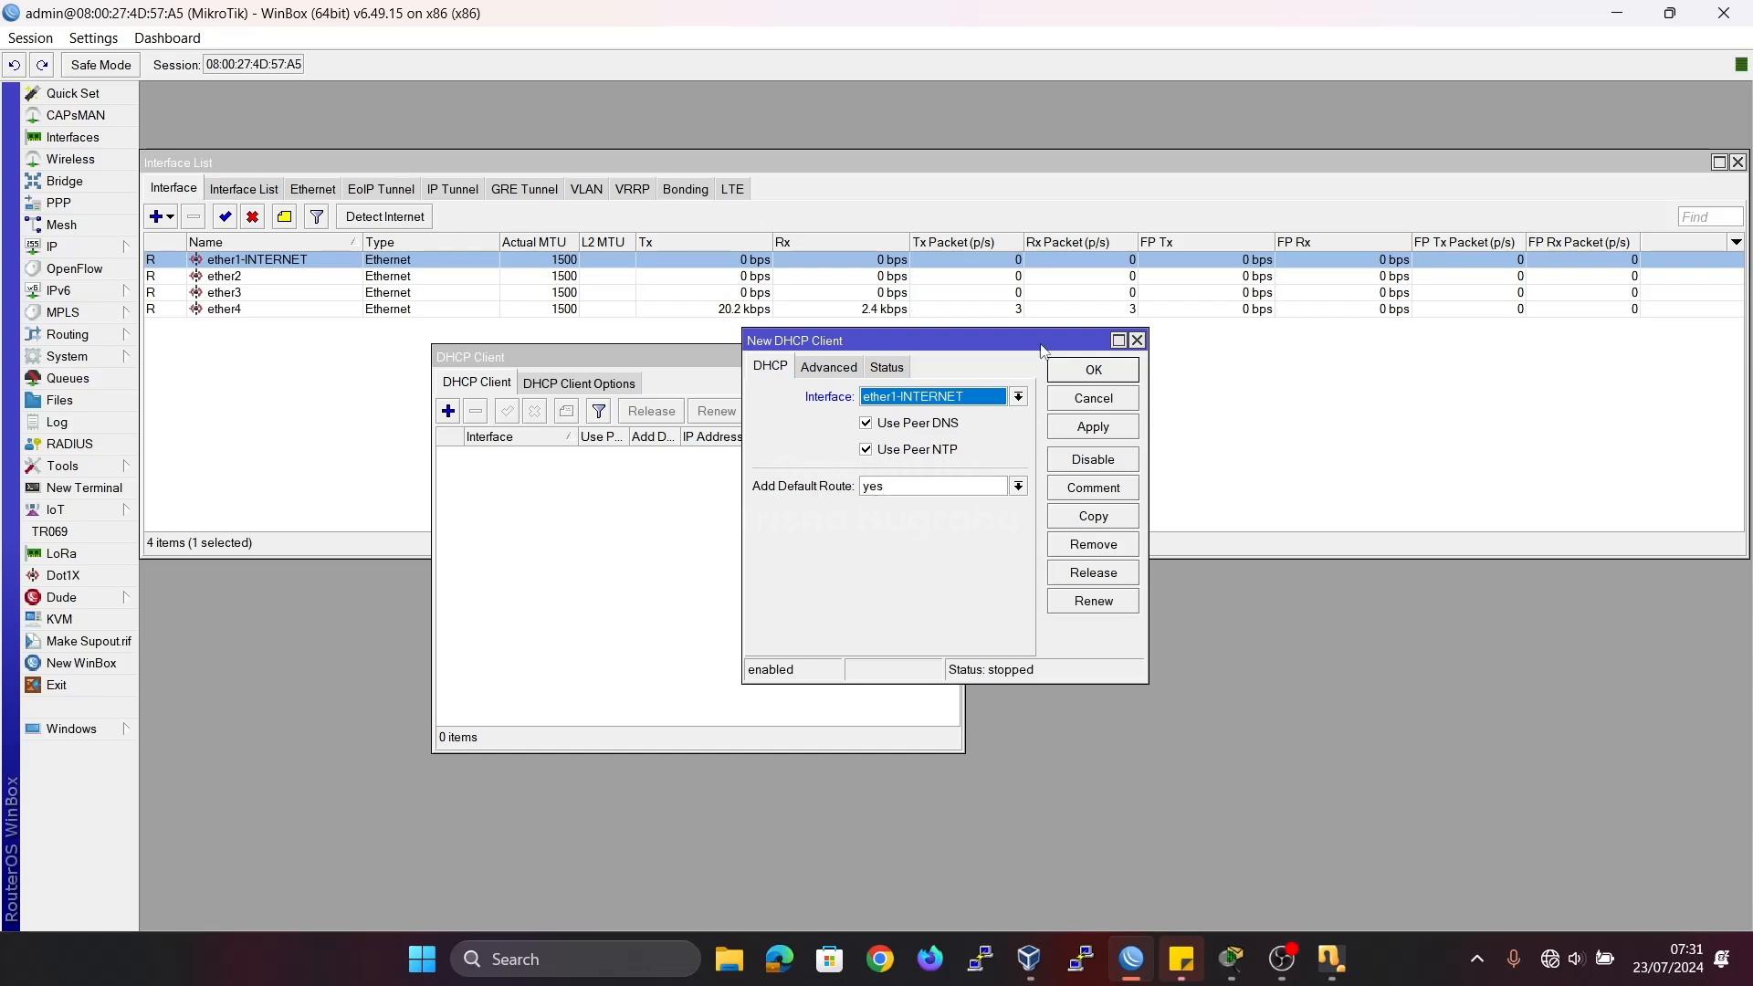
{"action": "left_click", "coordinate": [1104, 369]}
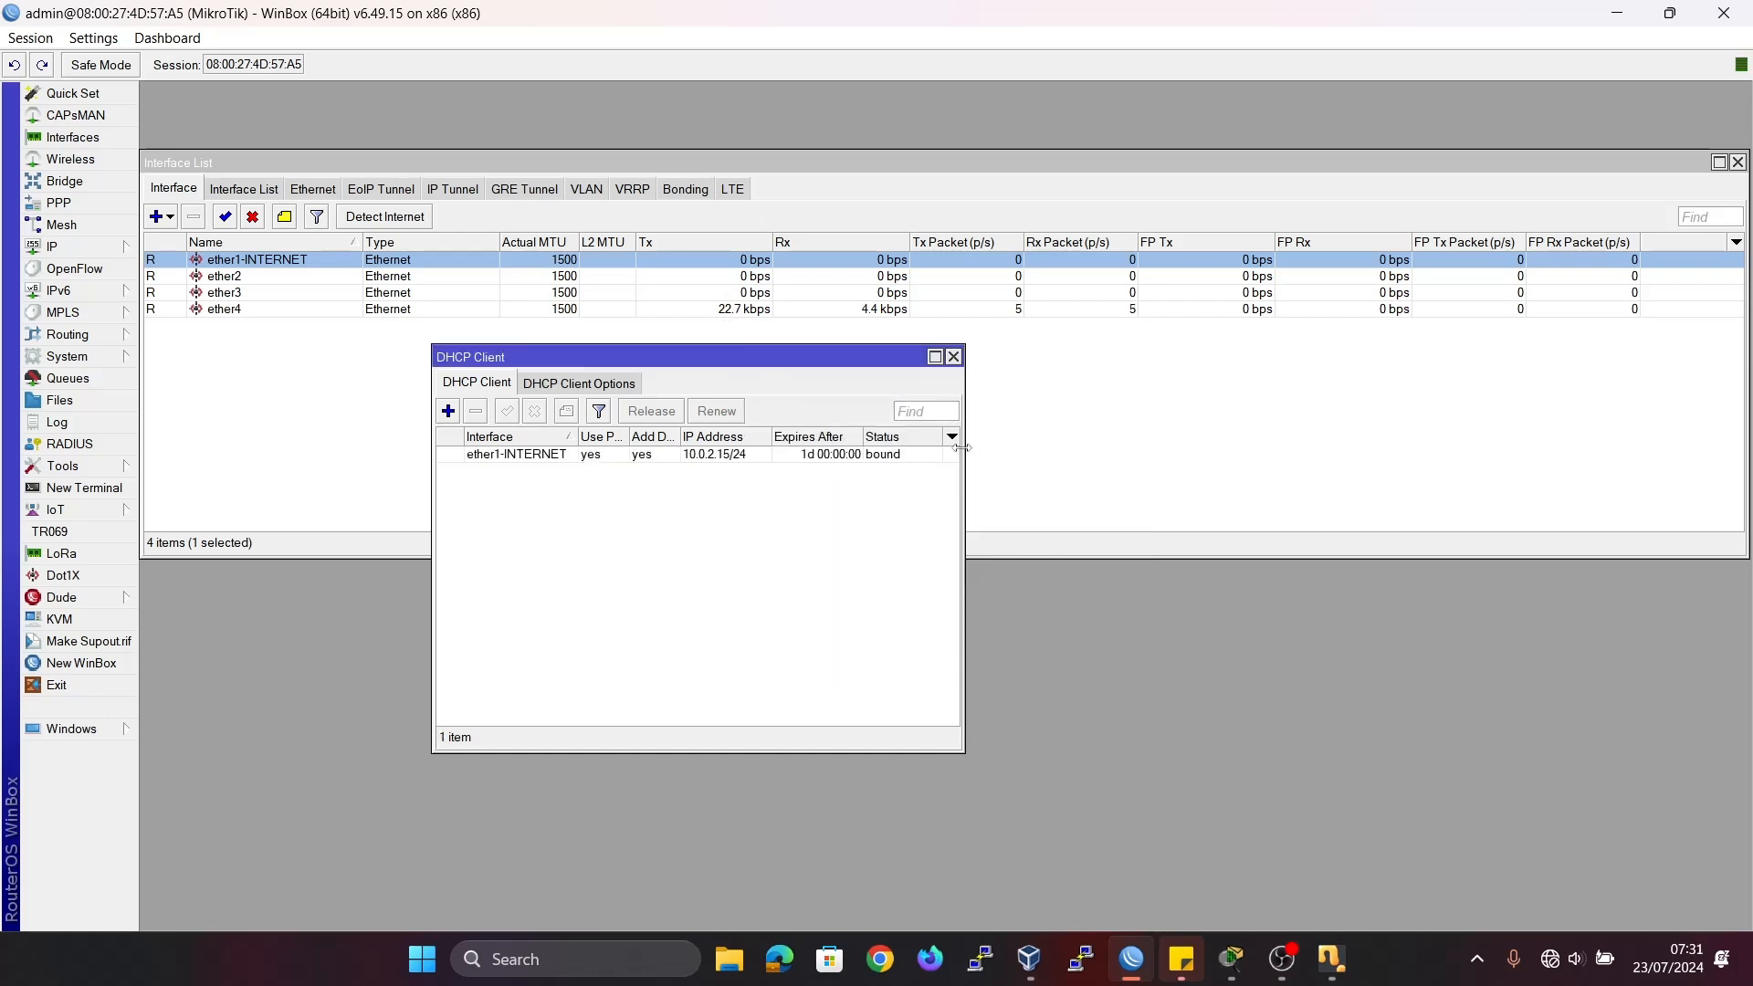
{"action": "left_click_drag", "start_coordinate": [965, 448], "coordinate": [1113, 452]}
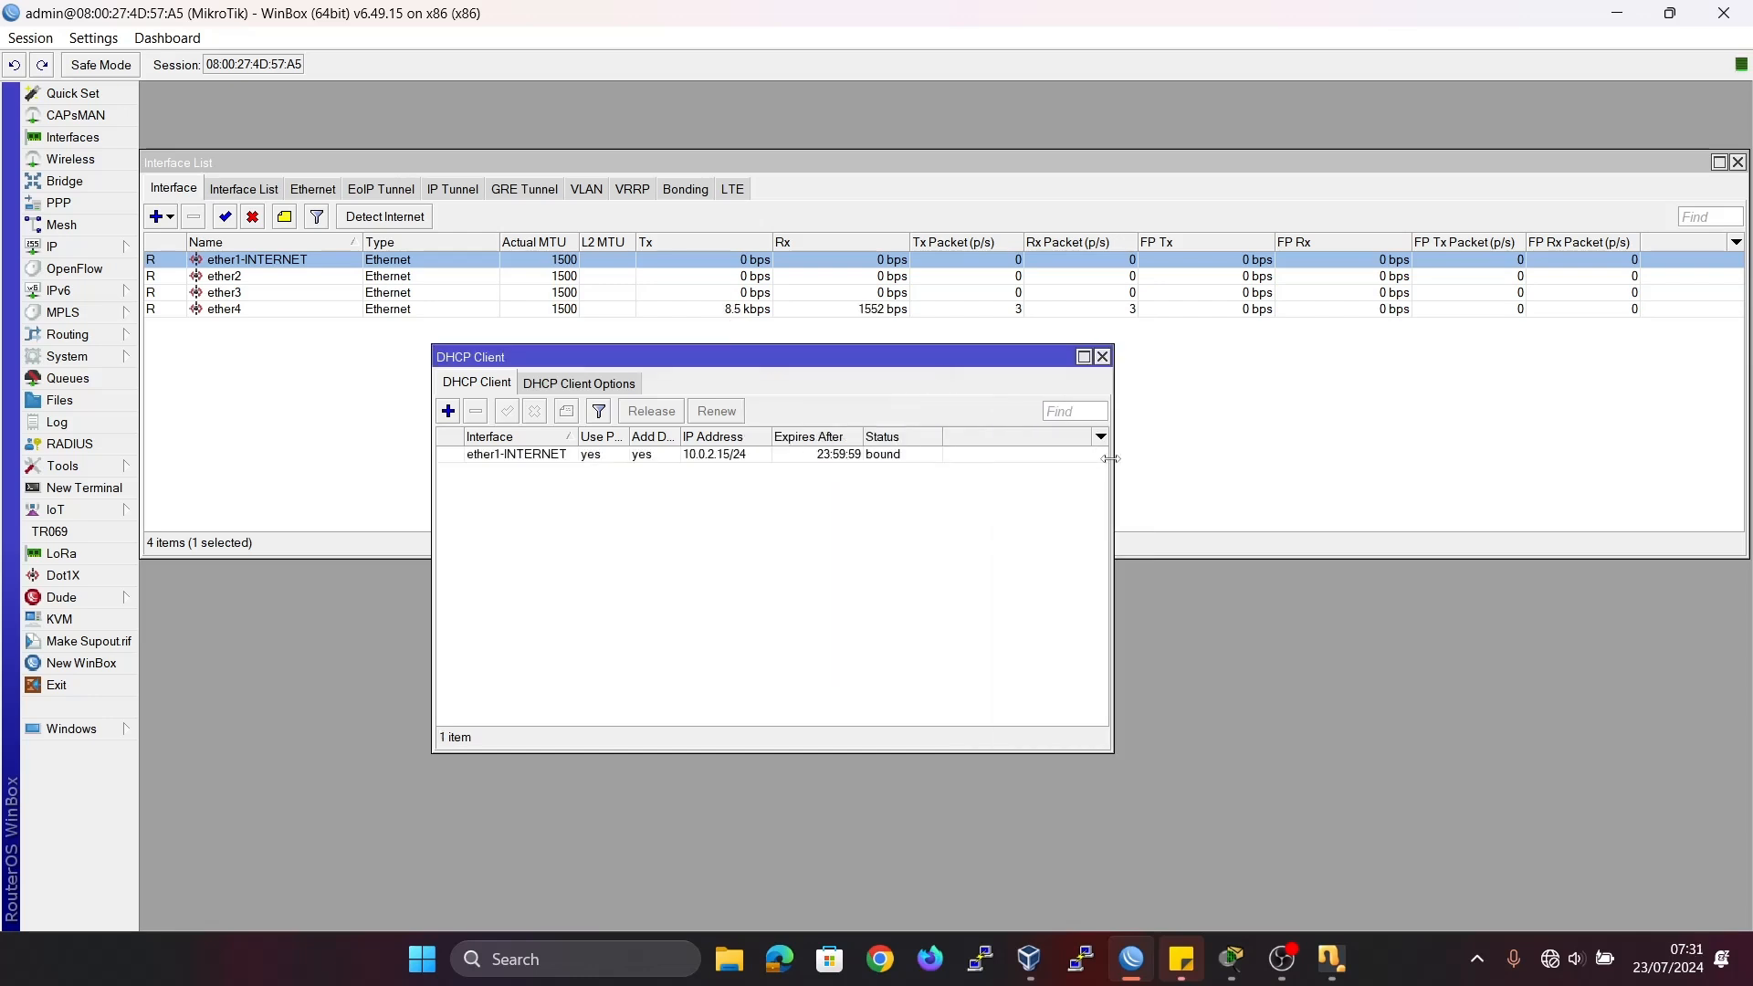
{"action": "left_click", "coordinate": [761, 456]}
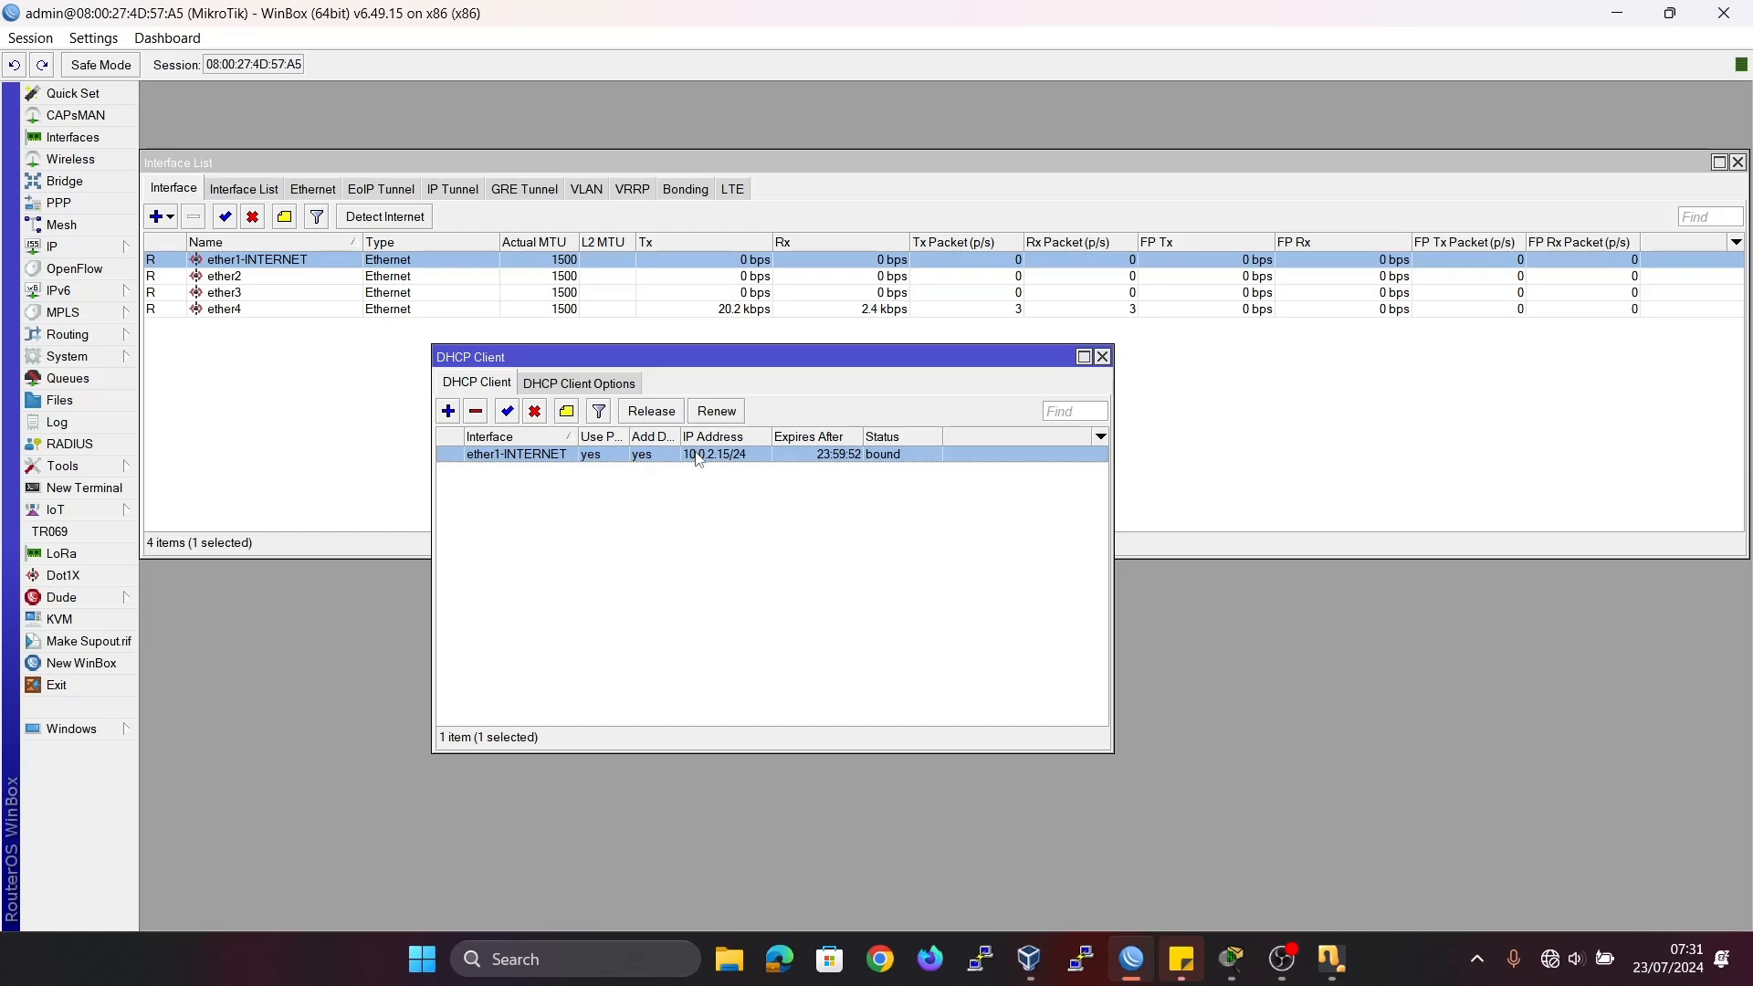
Open the IP address list, place it below the DHCP client entry, and check the dynamic address assigned to ether1-INTERNET.
{"action": "left_click", "coordinate": [105, 250]}
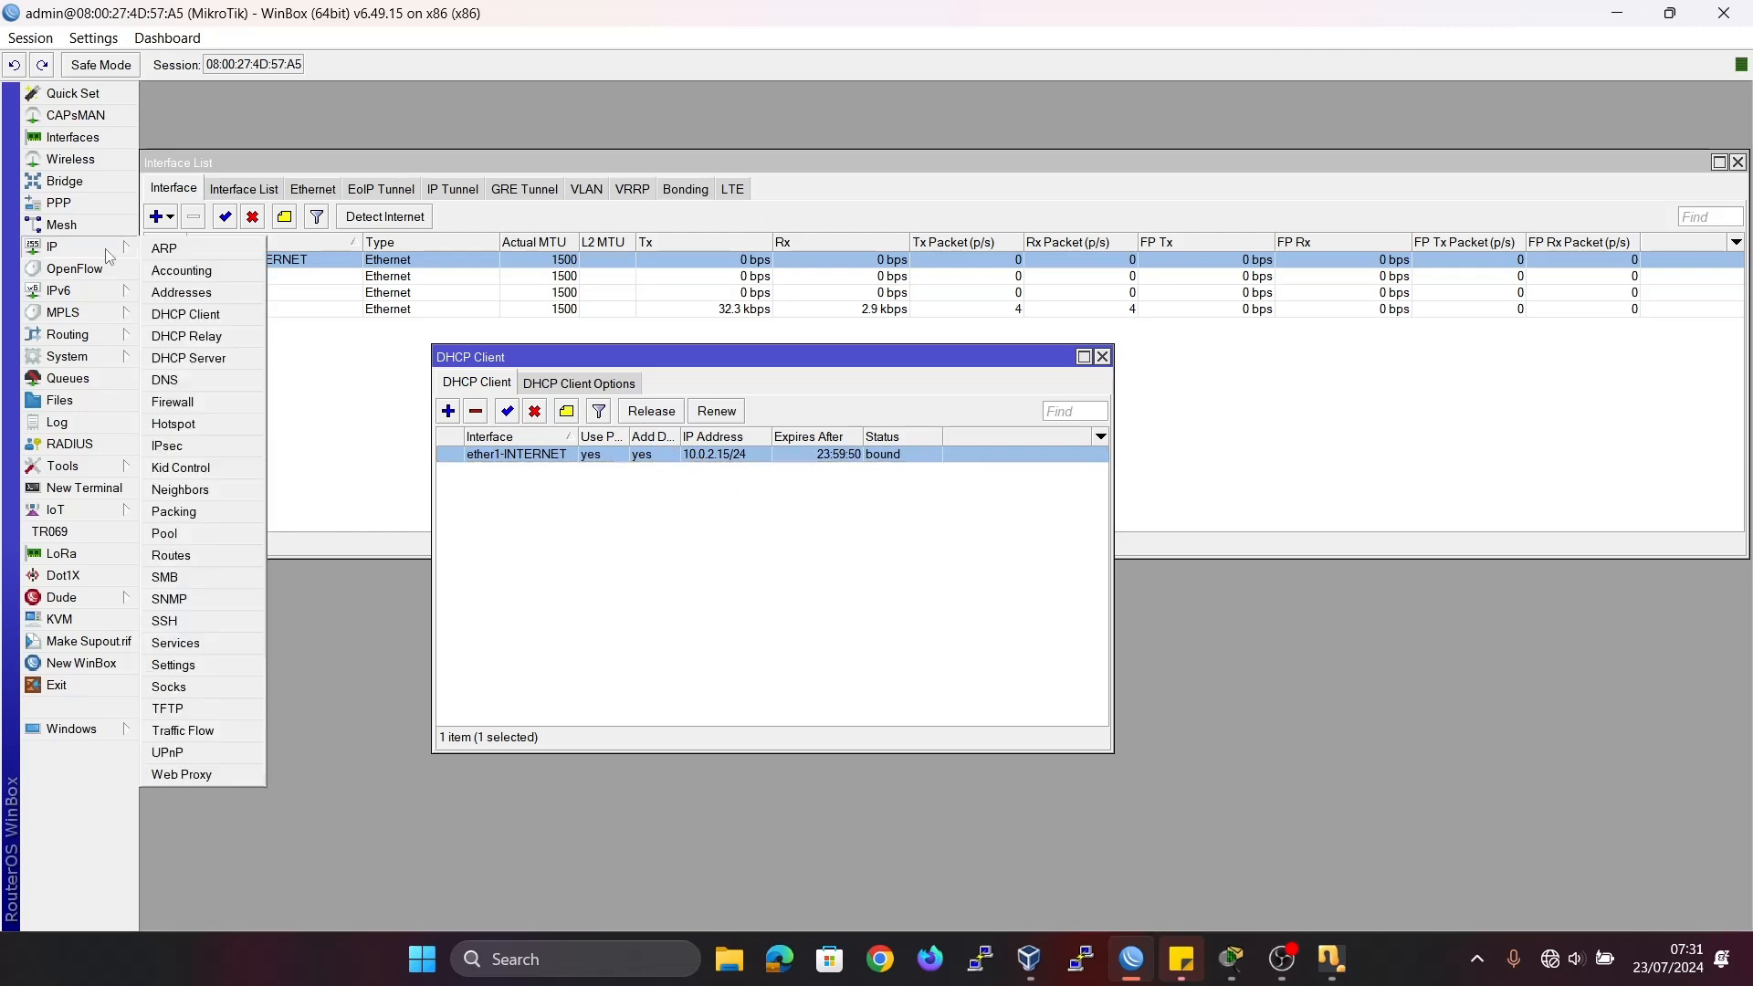
{"action": "left_click", "coordinate": [200, 296]}
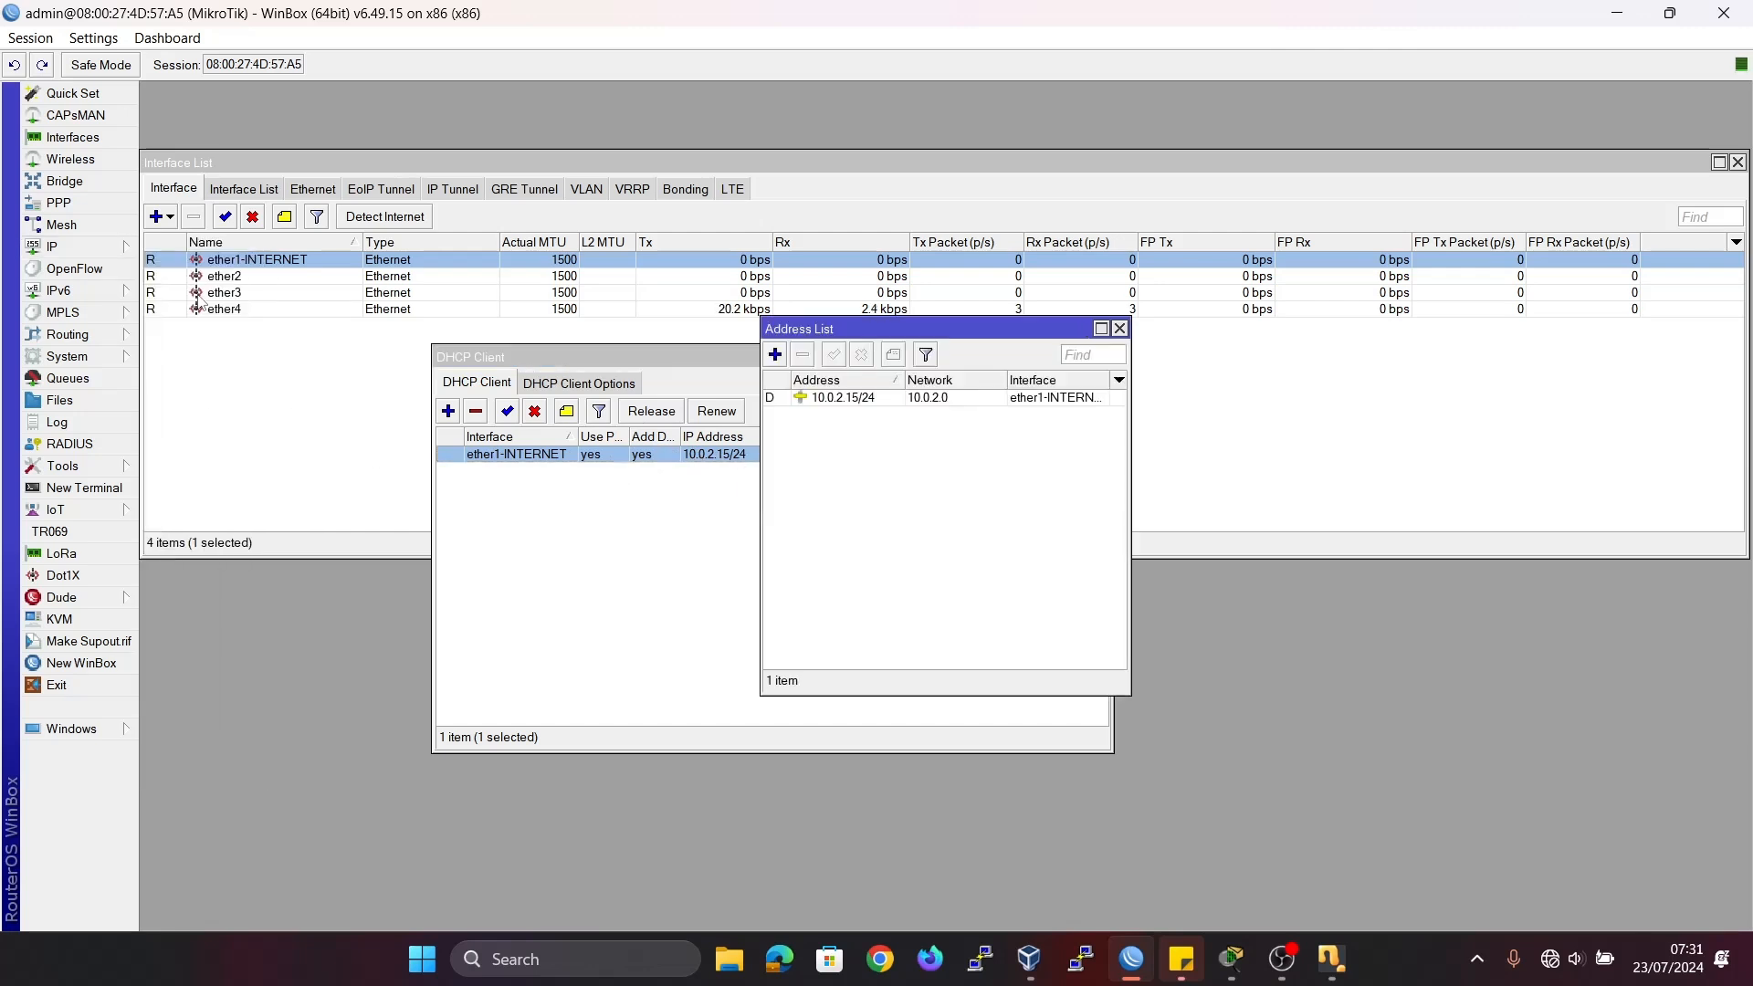
{"action": "left_click_drag", "start_coordinate": [774, 332], "coordinate": [482, 502]}
{"action": "left_click", "coordinate": [528, 567]}
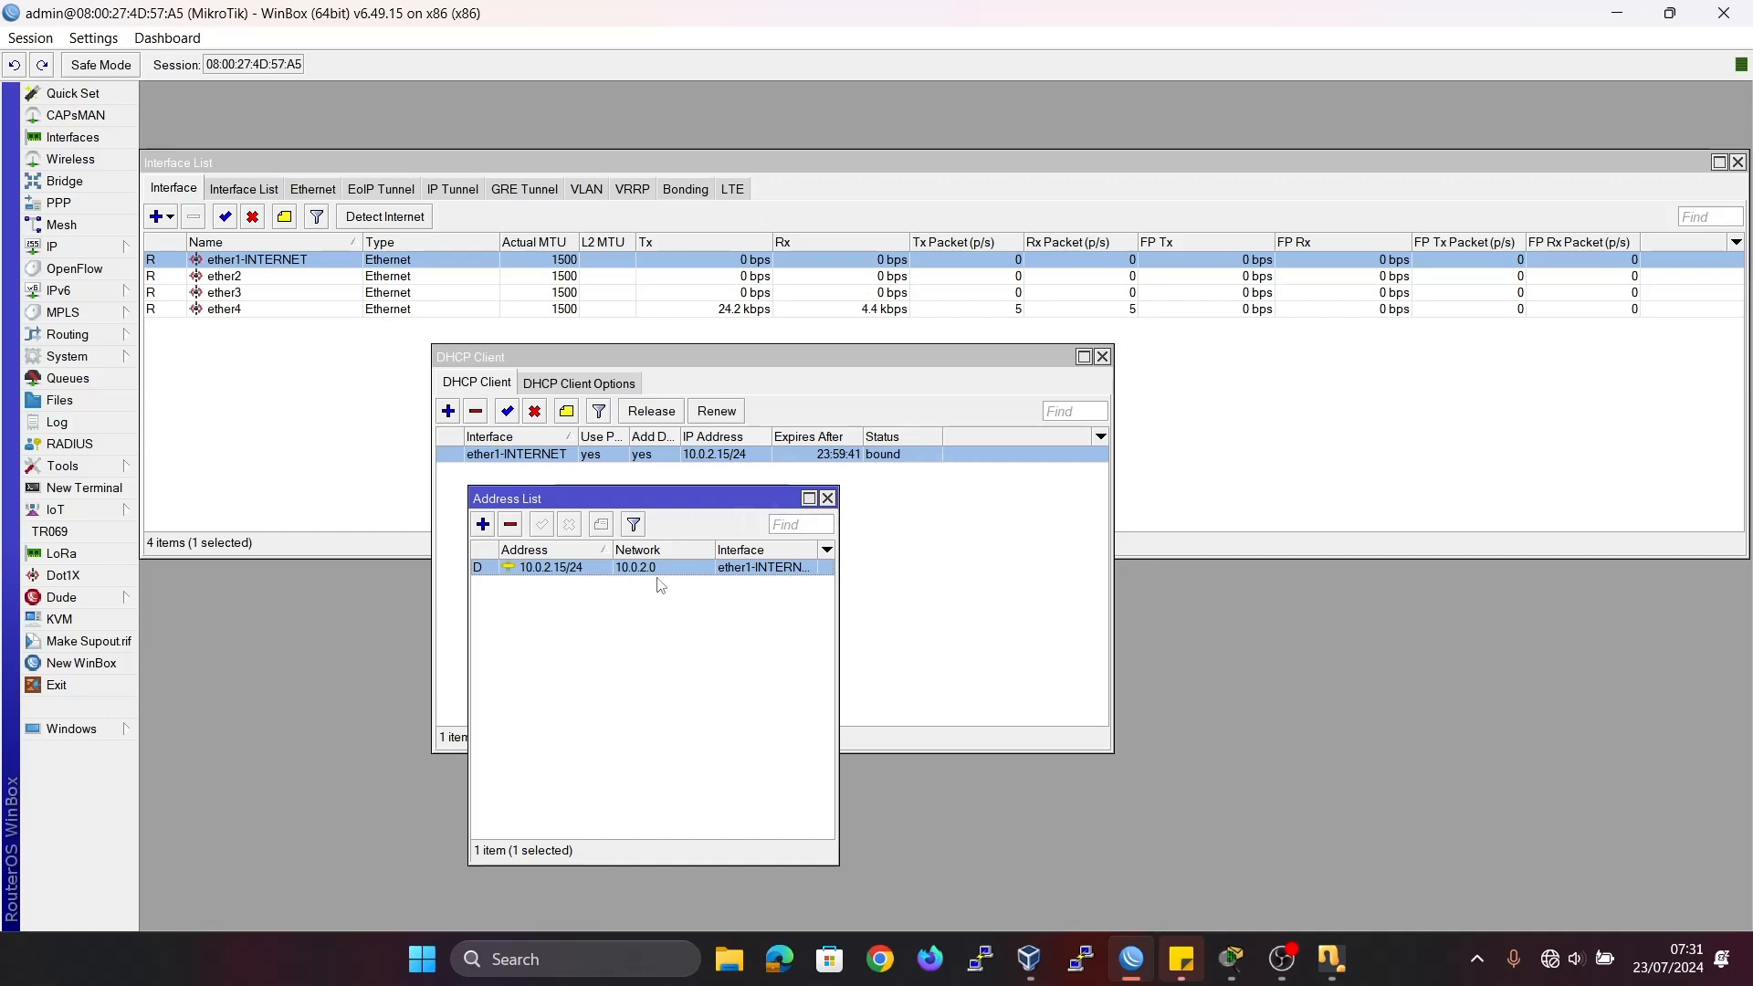
{"action": "mouse_move", "coordinate": [483, 576]}
{"action": "left_click", "coordinate": [1287, 973]}
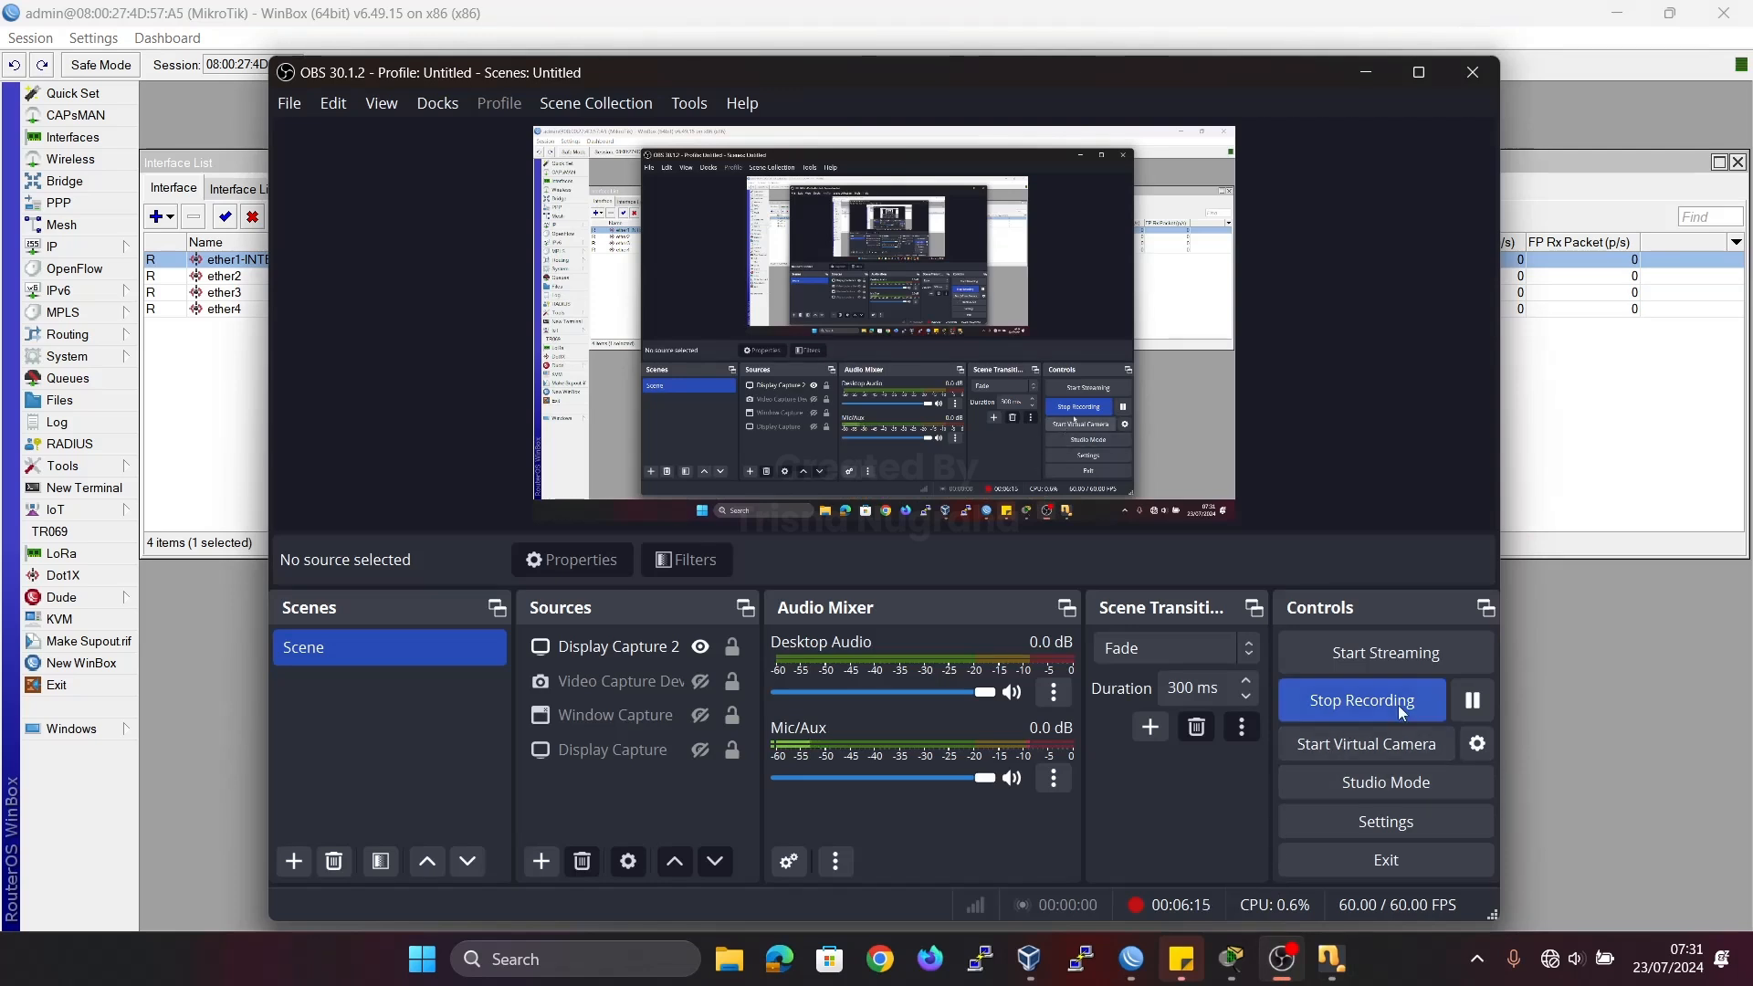
{"action": "left_click", "coordinate": [1472, 700]}
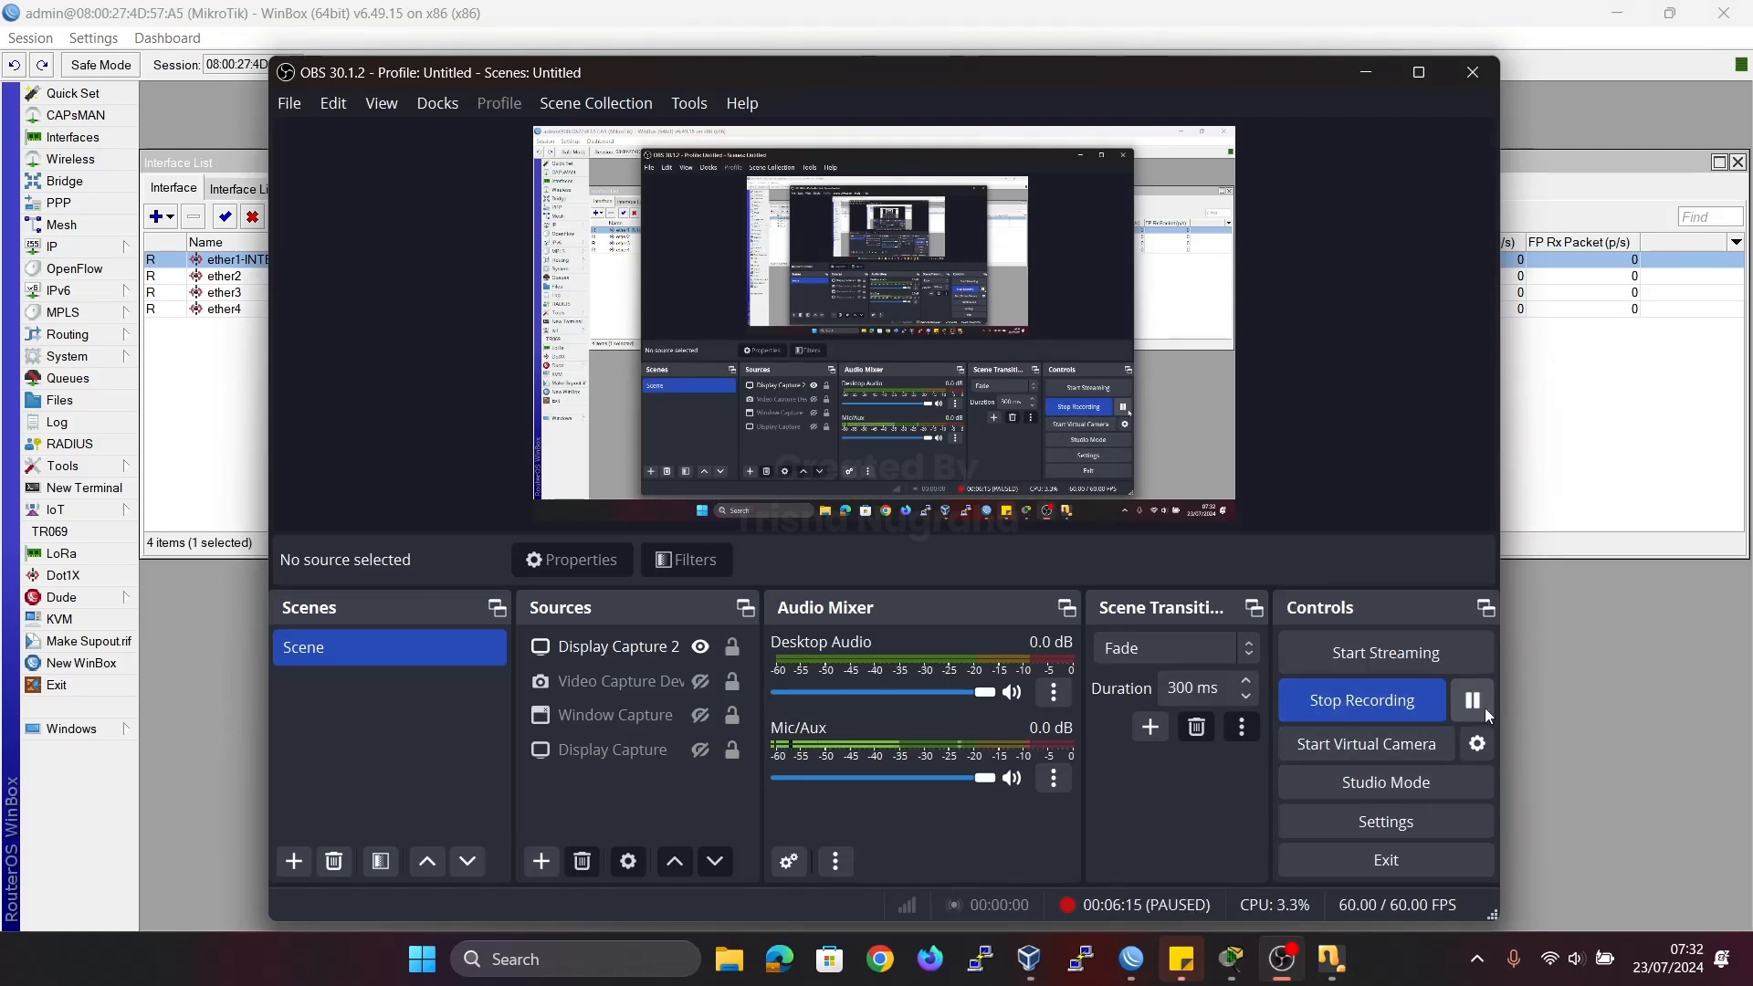
Return to WinBox, recheck the ether1-INTERNET address and DHCP client entry, and close the DHCP client, address and interface lists.
{"action": "left_click", "coordinate": [1574, 455]}
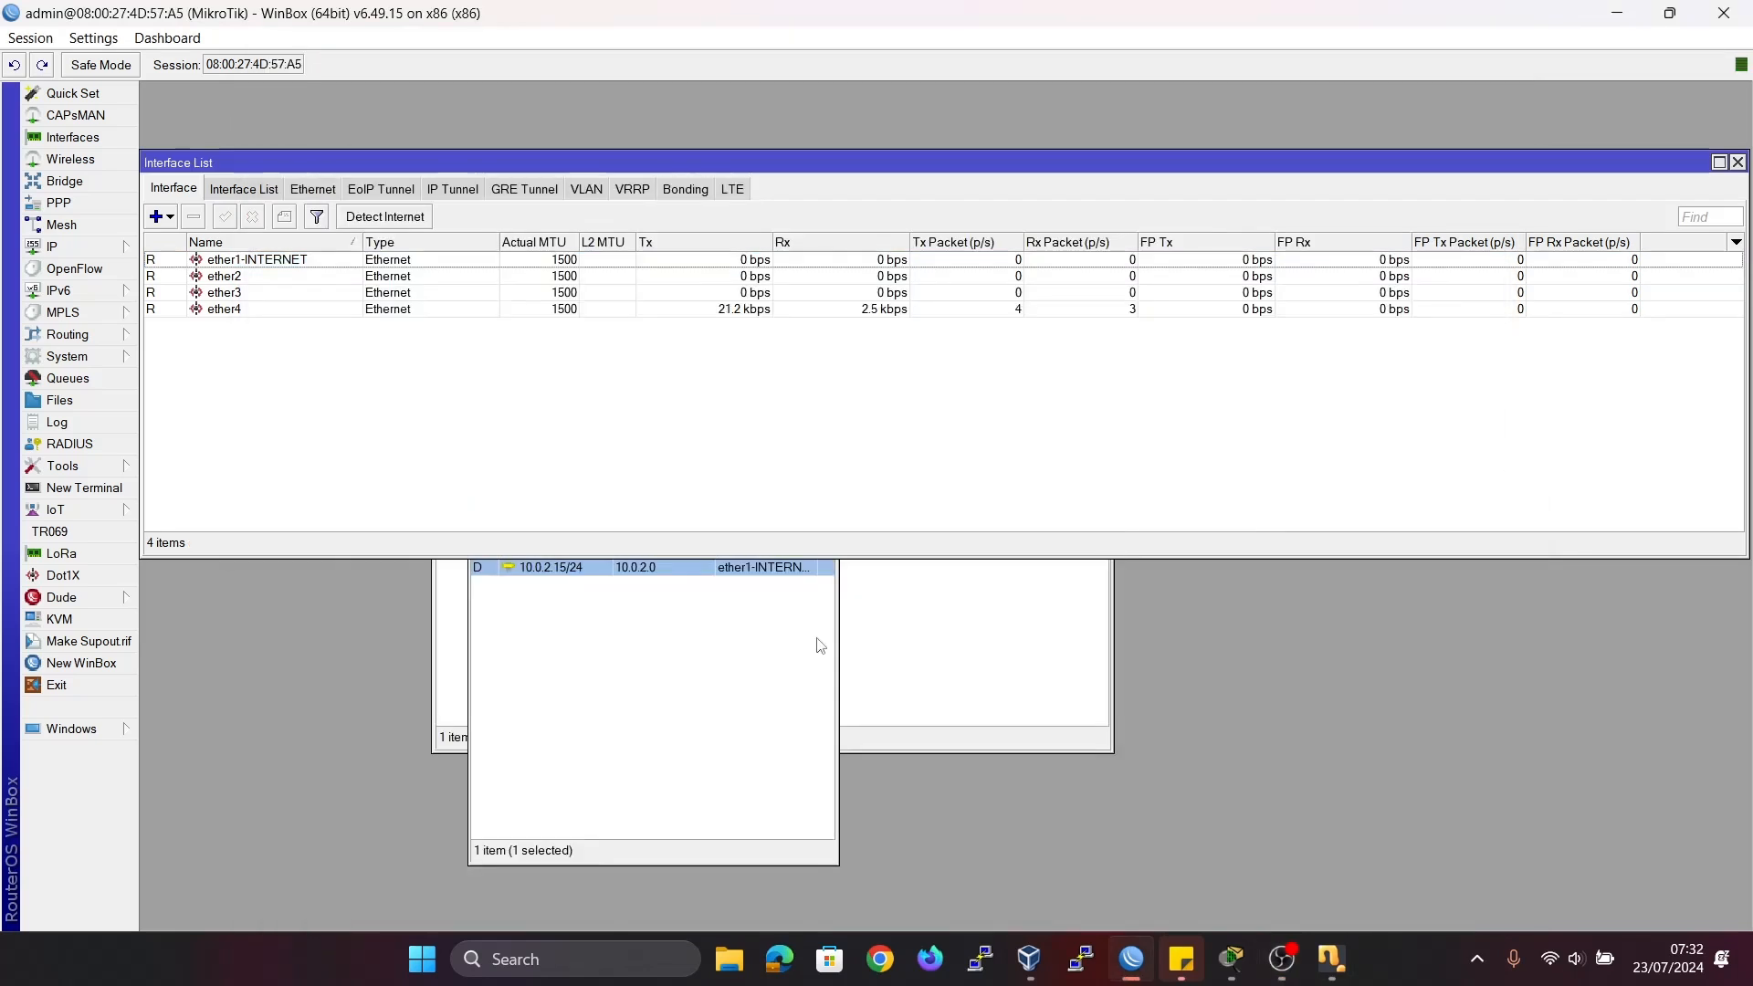
{"action": "left_click", "coordinate": [730, 662]}
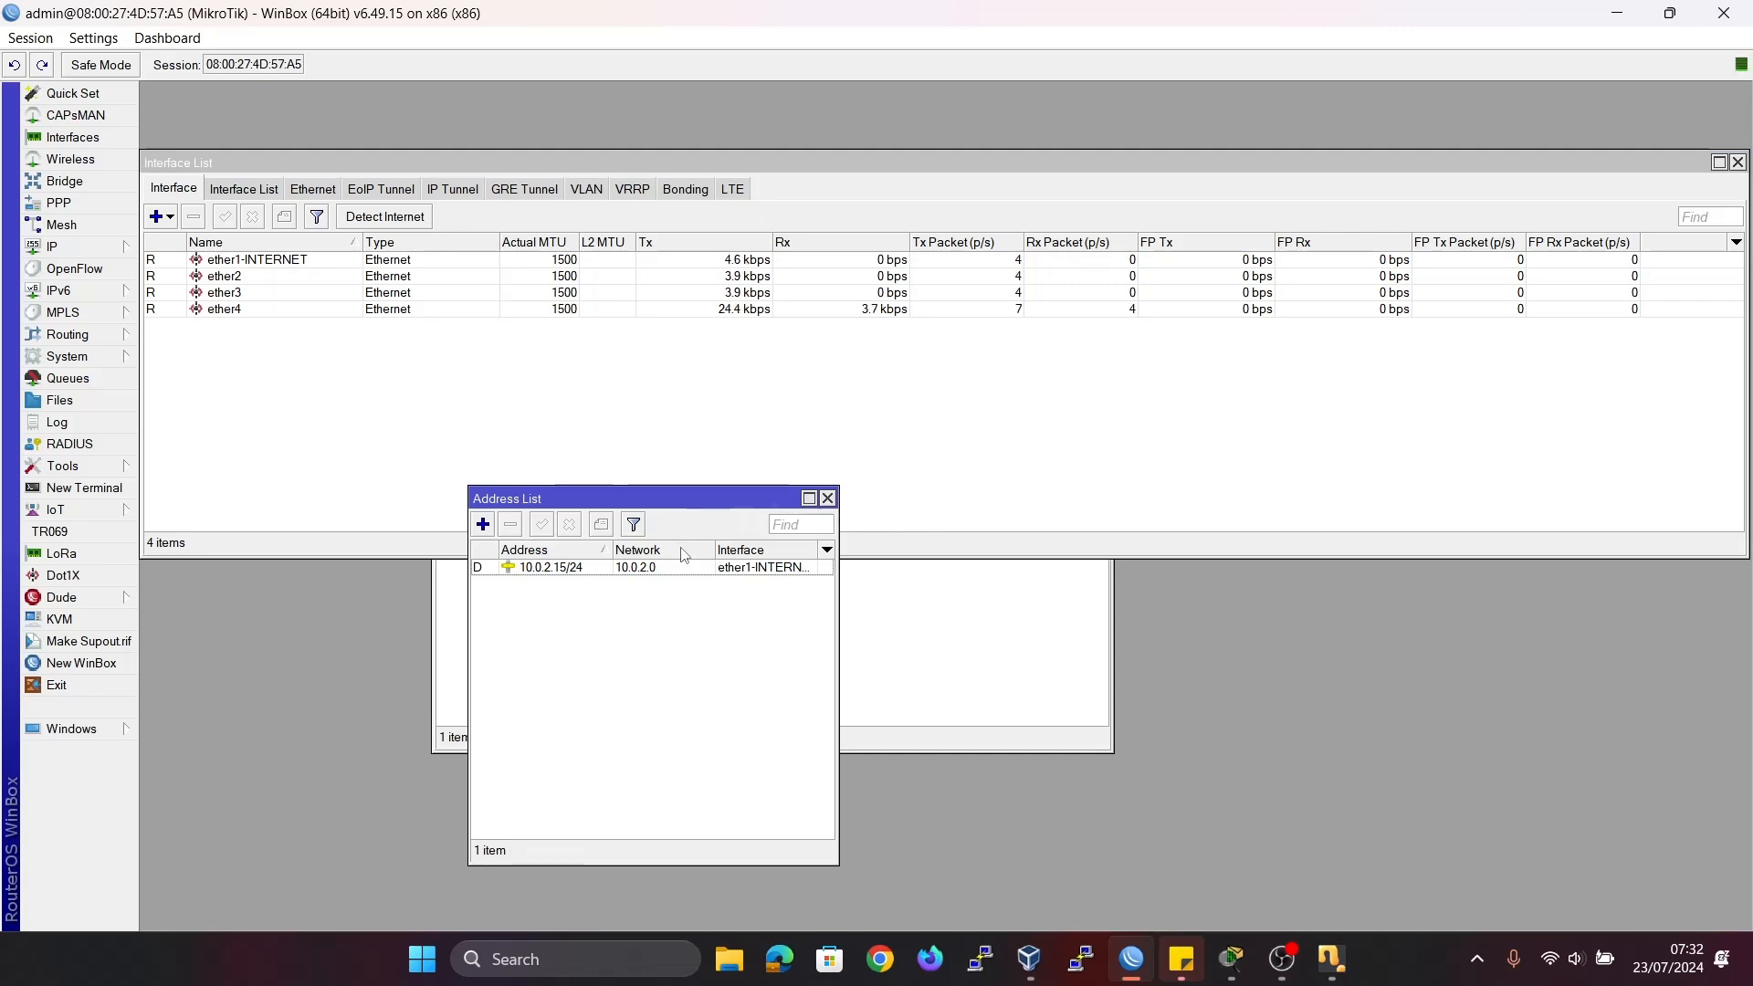
{"action": "left_click_drag", "start_coordinate": [643, 493], "coordinate": [973, 353]}
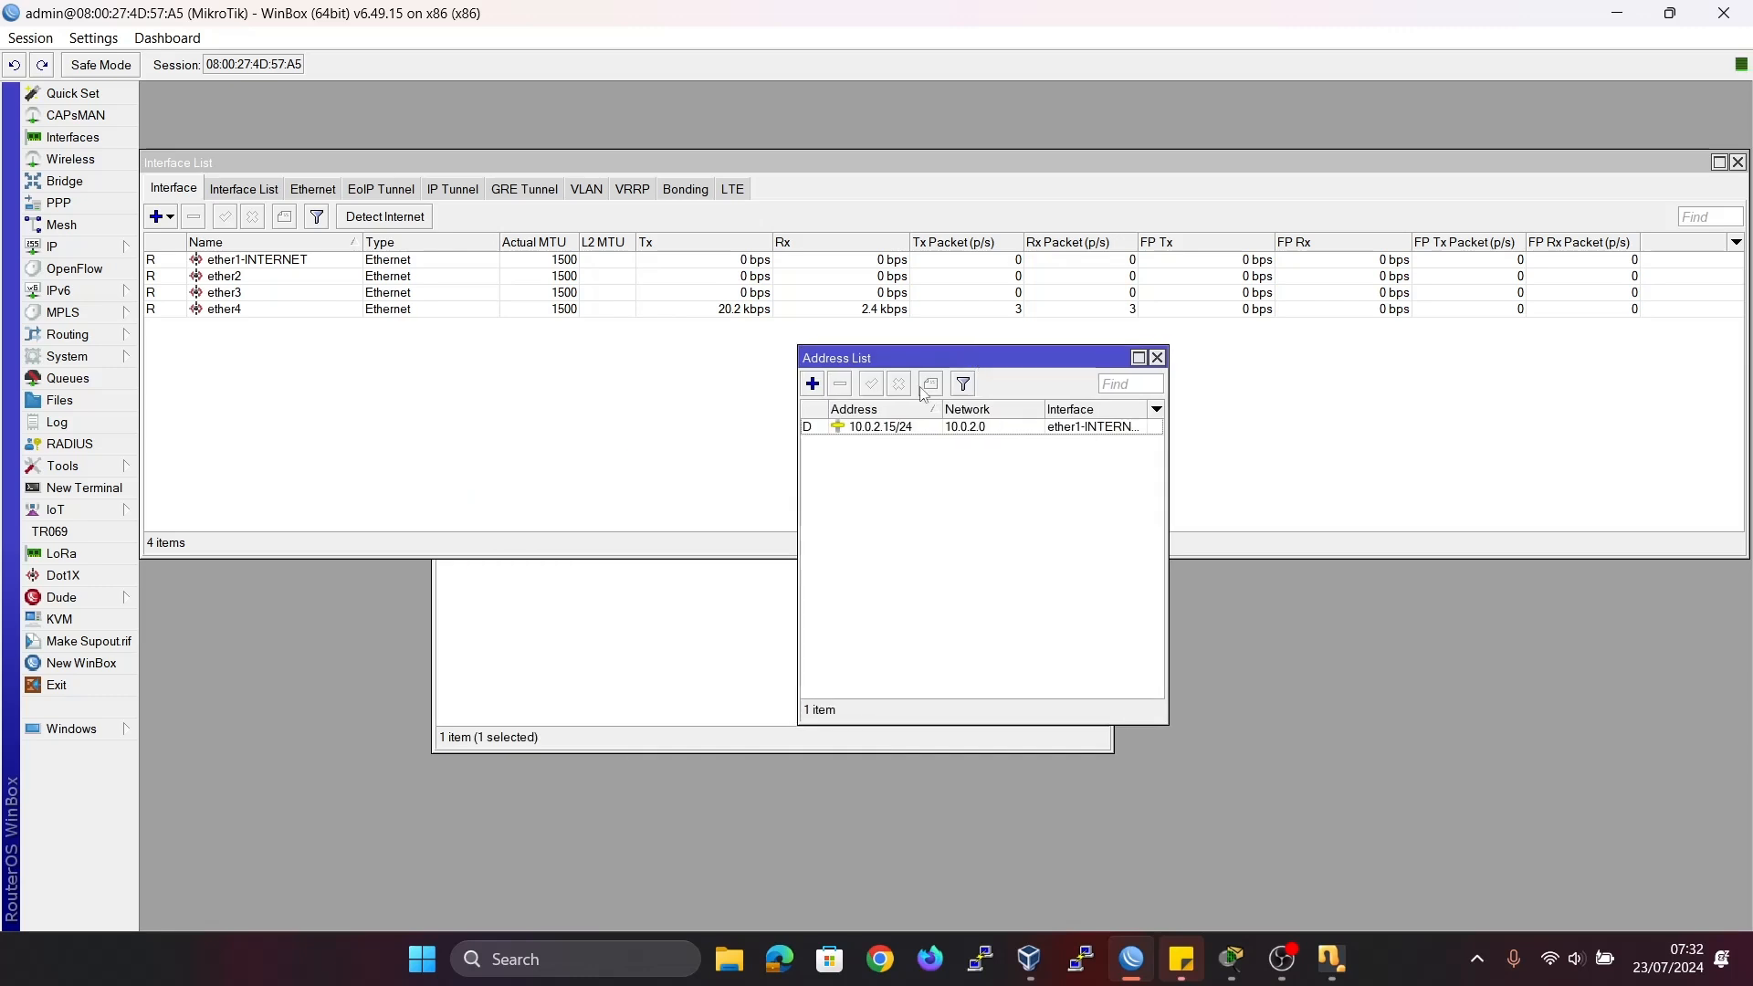
{"action": "left_click", "coordinate": [518, 630]}
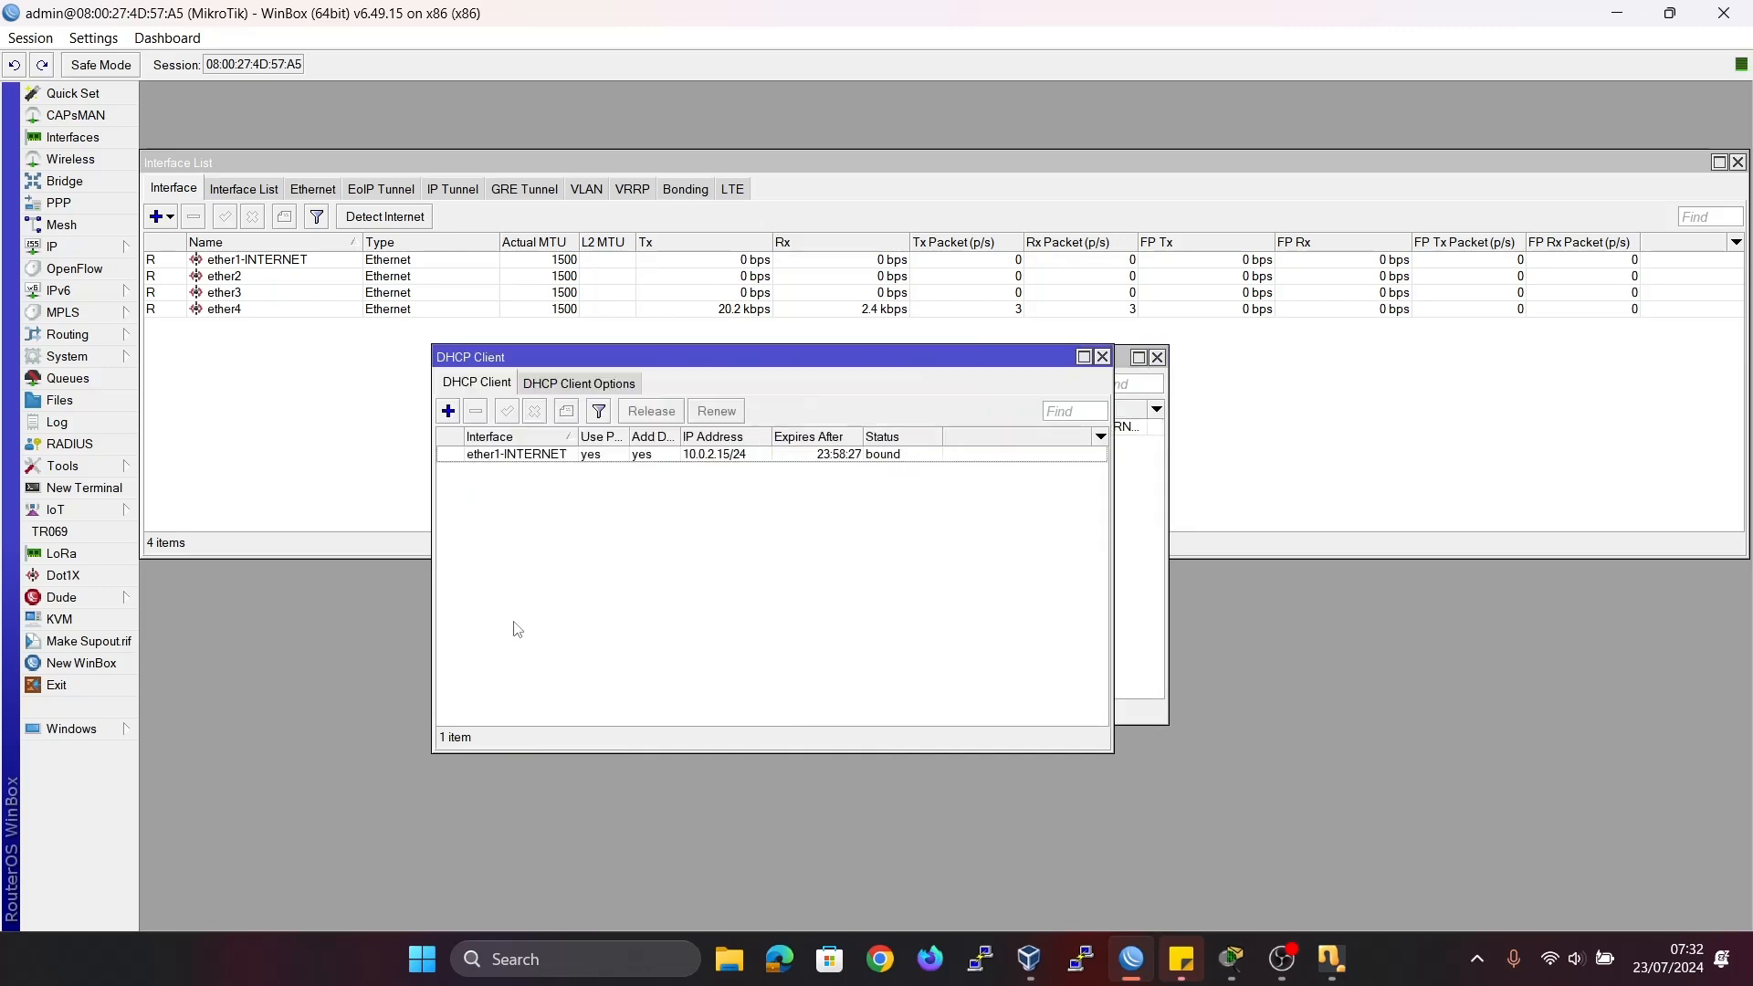
{"action": "left_click", "coordinate": [1102, 357]}
{"action": "left_click", "coordinate": [1156, 357]}
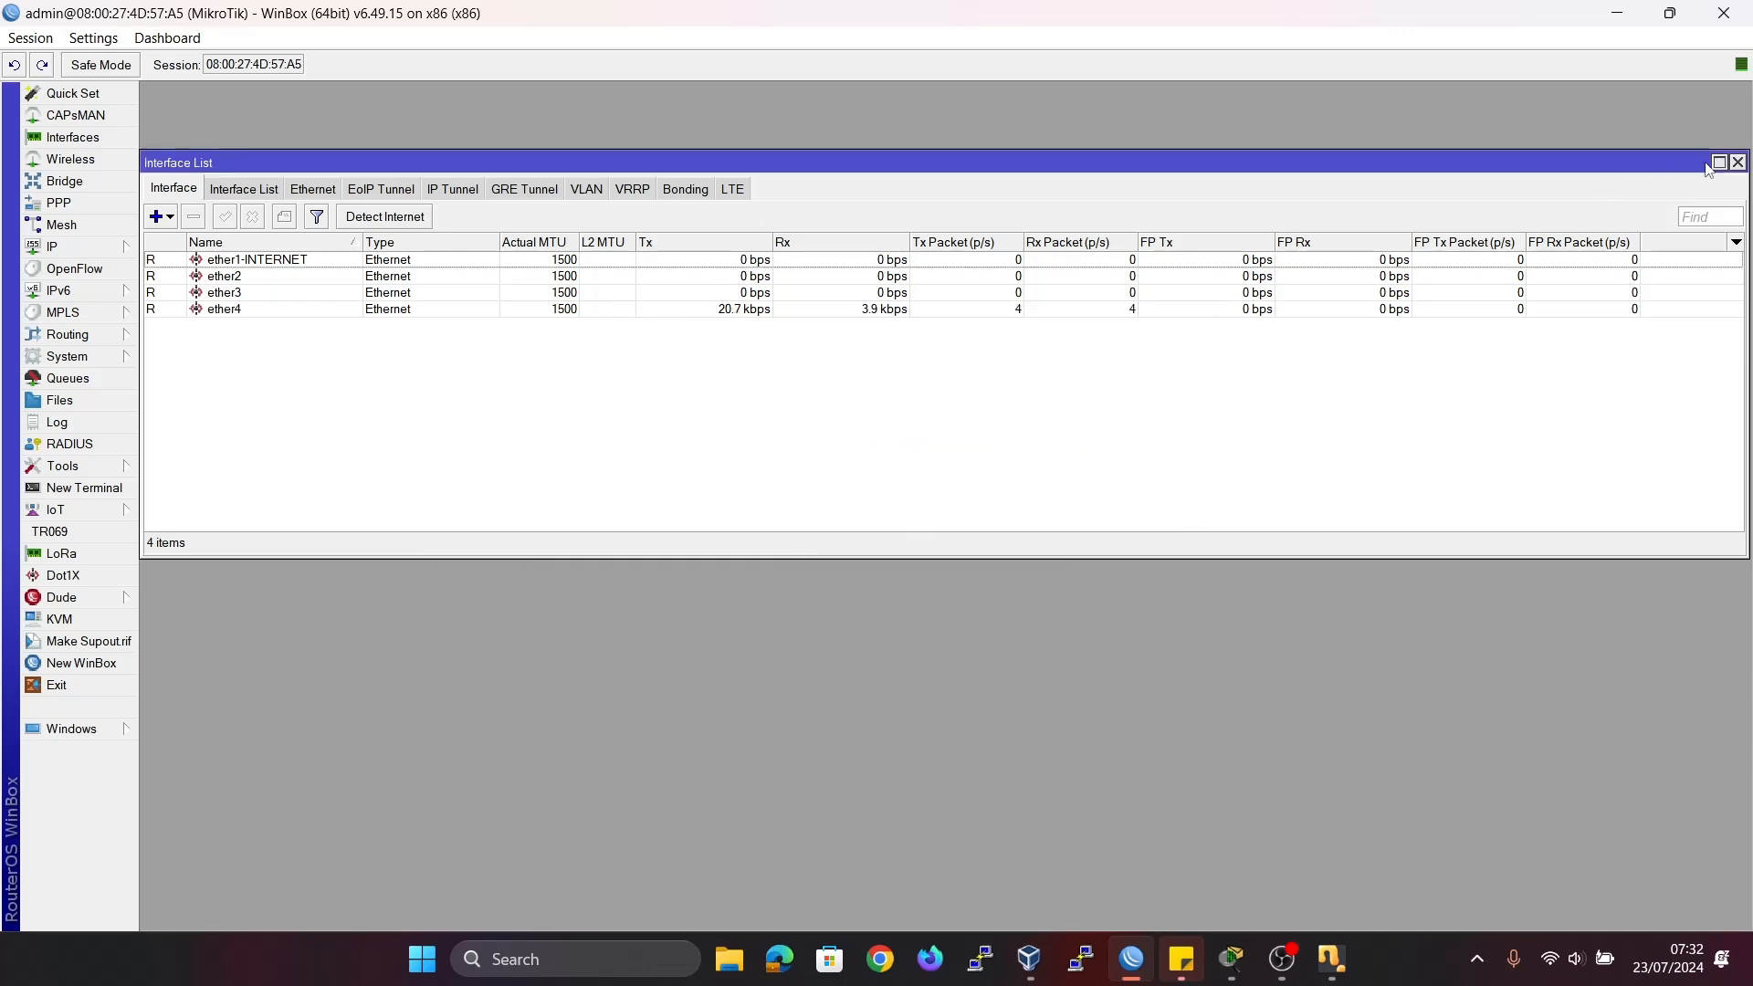
{"action": "left_click", "coordinate": [1737, 161]}
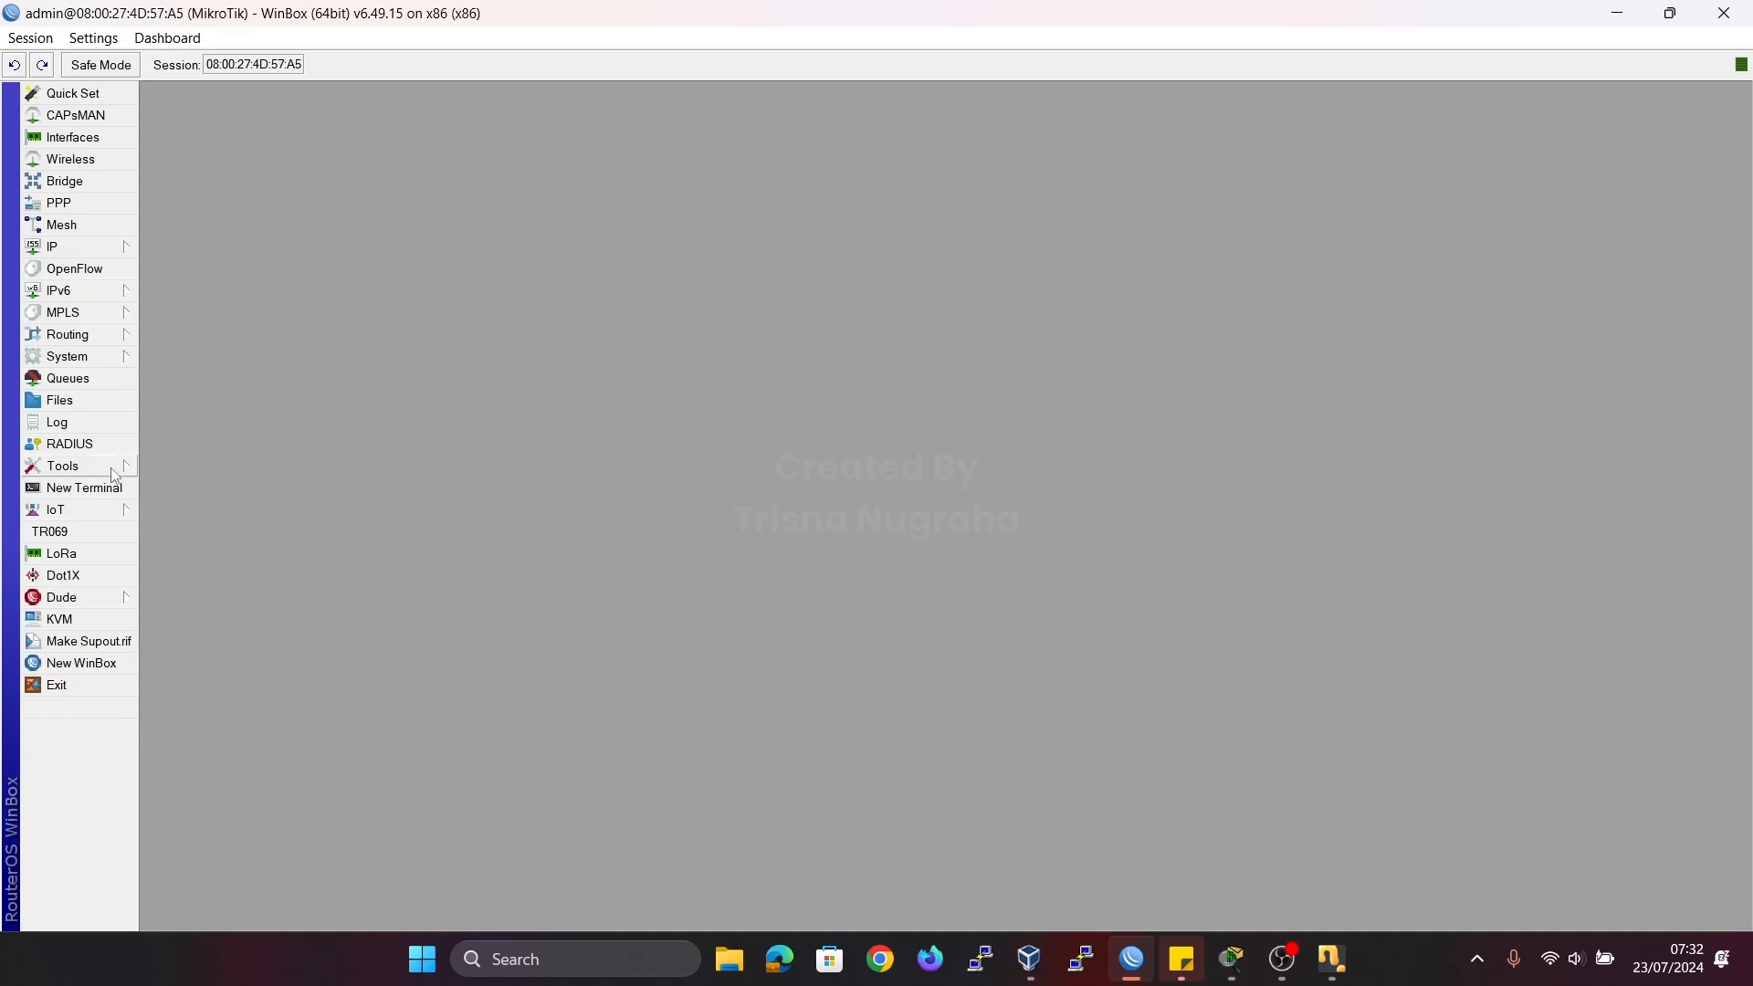
Open a new router terminal and ping google.com to test the internet connection.
{"action": "left_click", "coordinate": [84, 487]}
{"action": "left_click_drag", "start_coordinate": [684, 338], "coordinate": [486, 165]}
{"action": "key", "text": "Return"}
{"action": "type", "text": "ping google"}
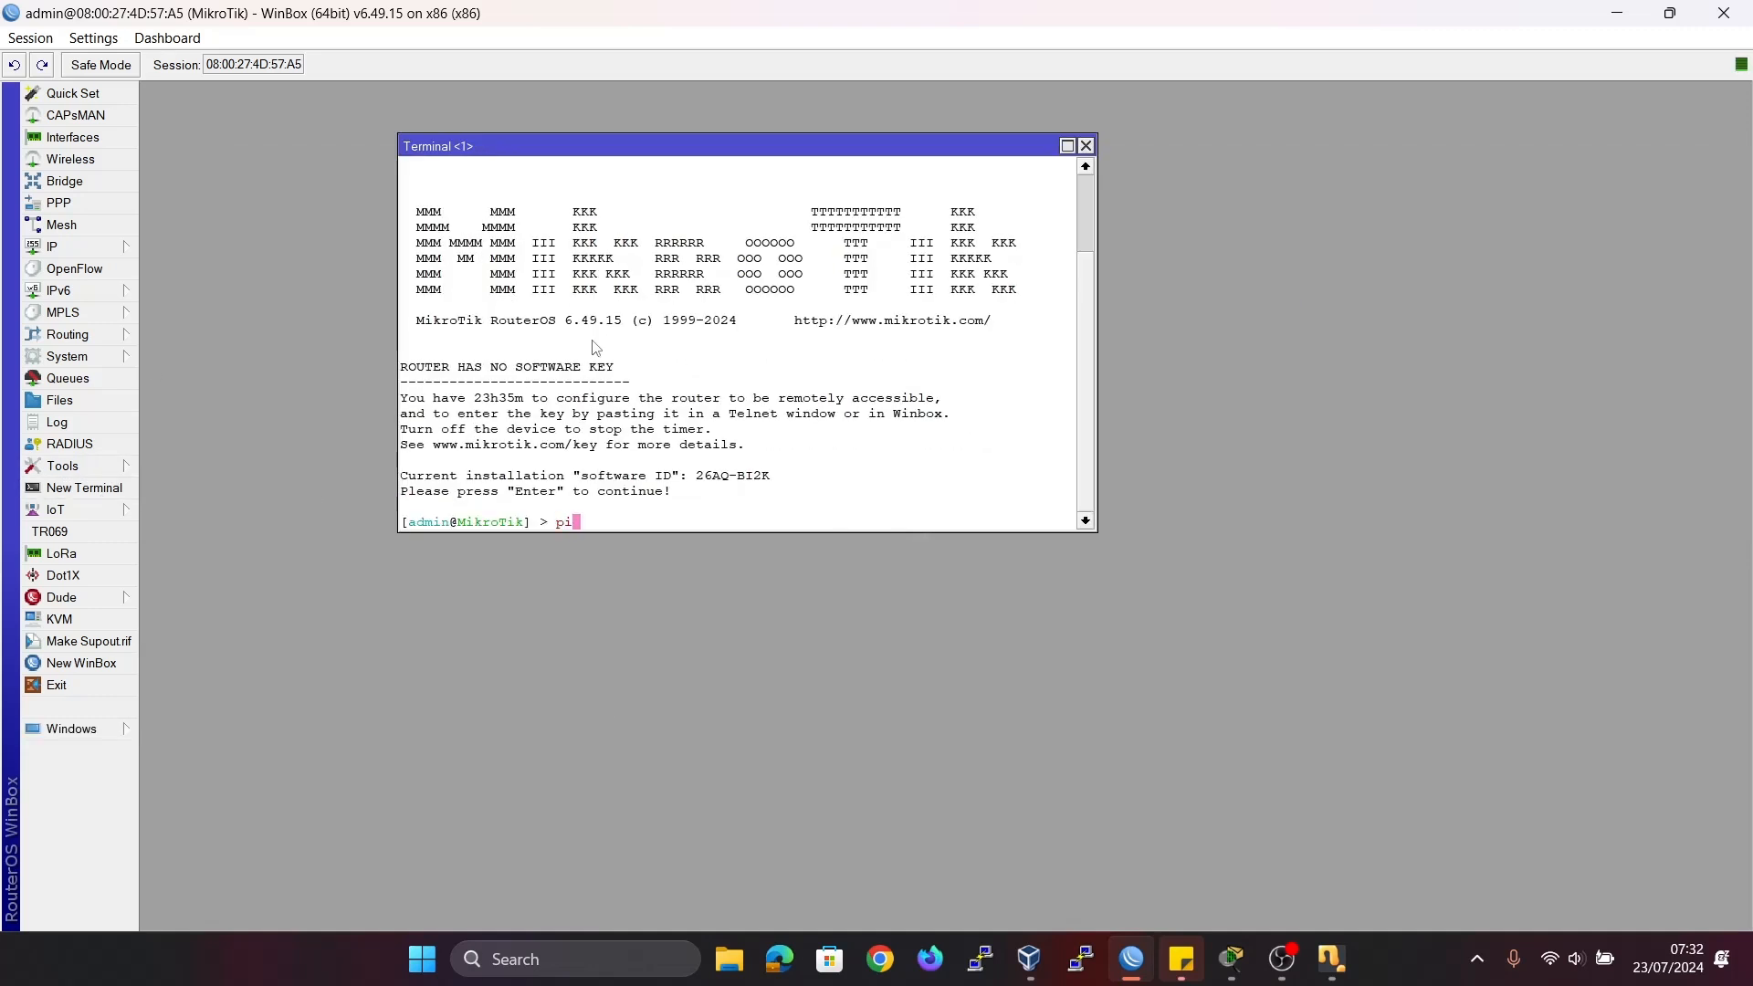
{"action": "type", "text": ".cm"}
{"action": "type", "text": "m"}
{"action": "key", "text": "Return"}
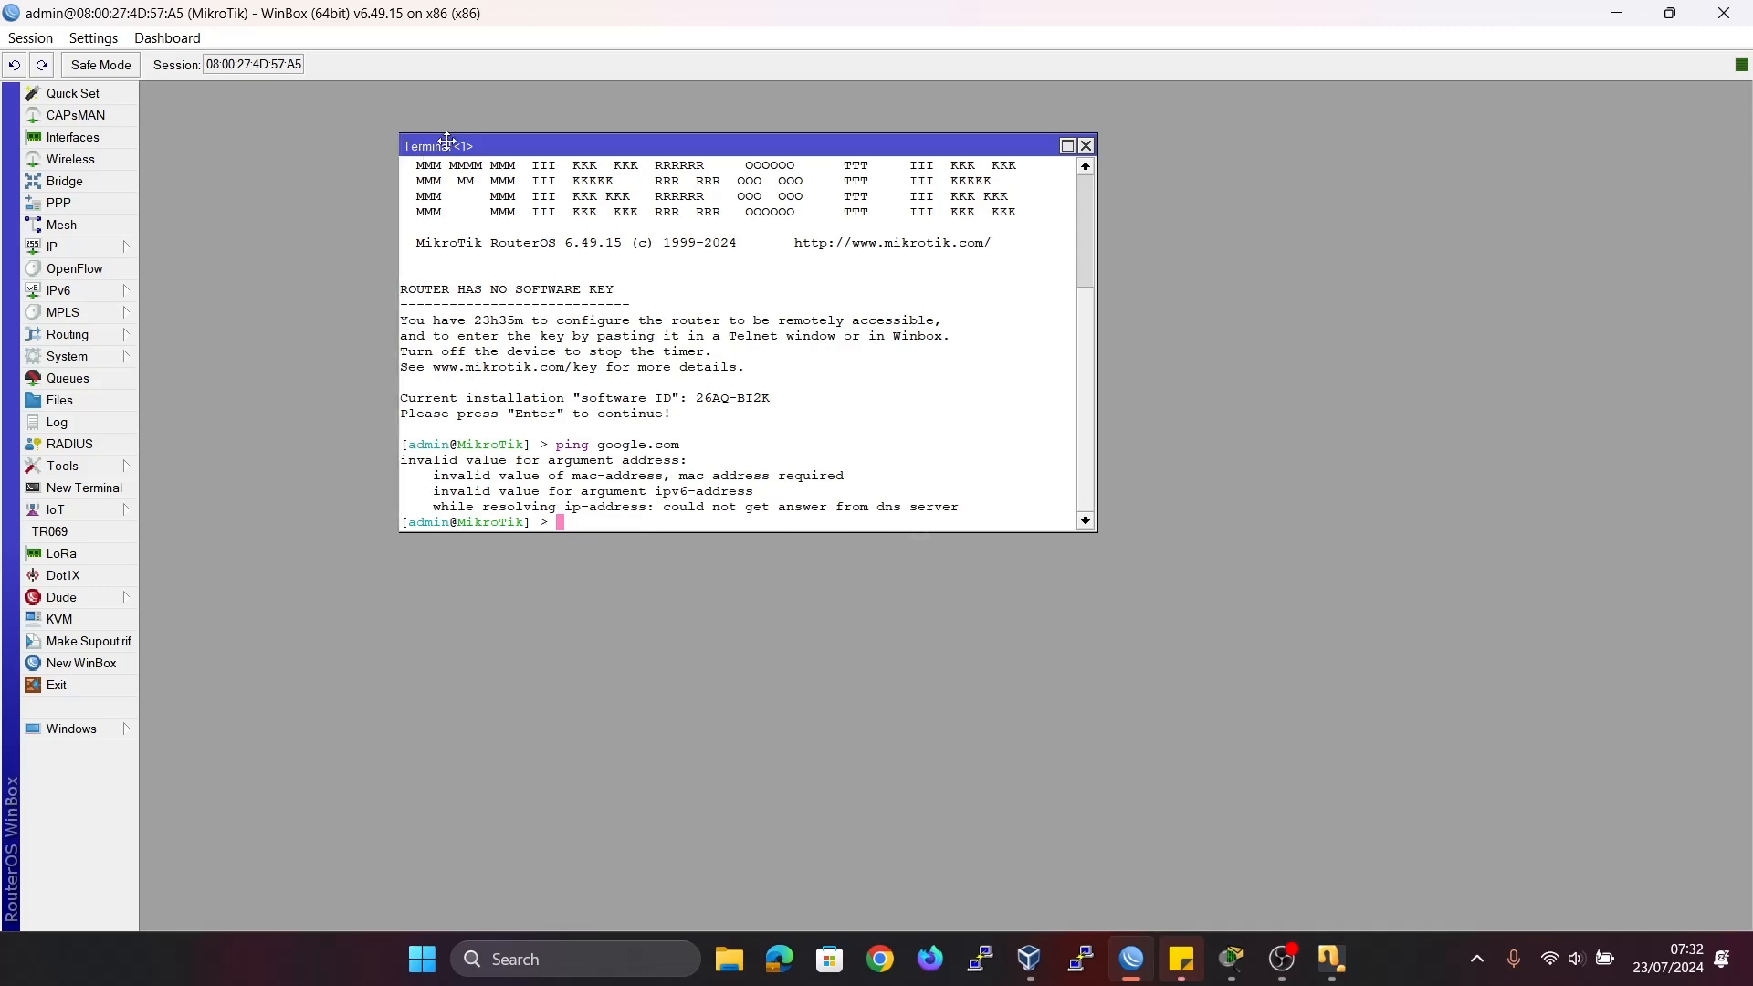
Move the terminal clear of the work area and set the router's DNS server to 8.8.8.8.
{"action": "left_click_drag", "start_coordinate": [425, 145], "coordinate": [1062, 107]}
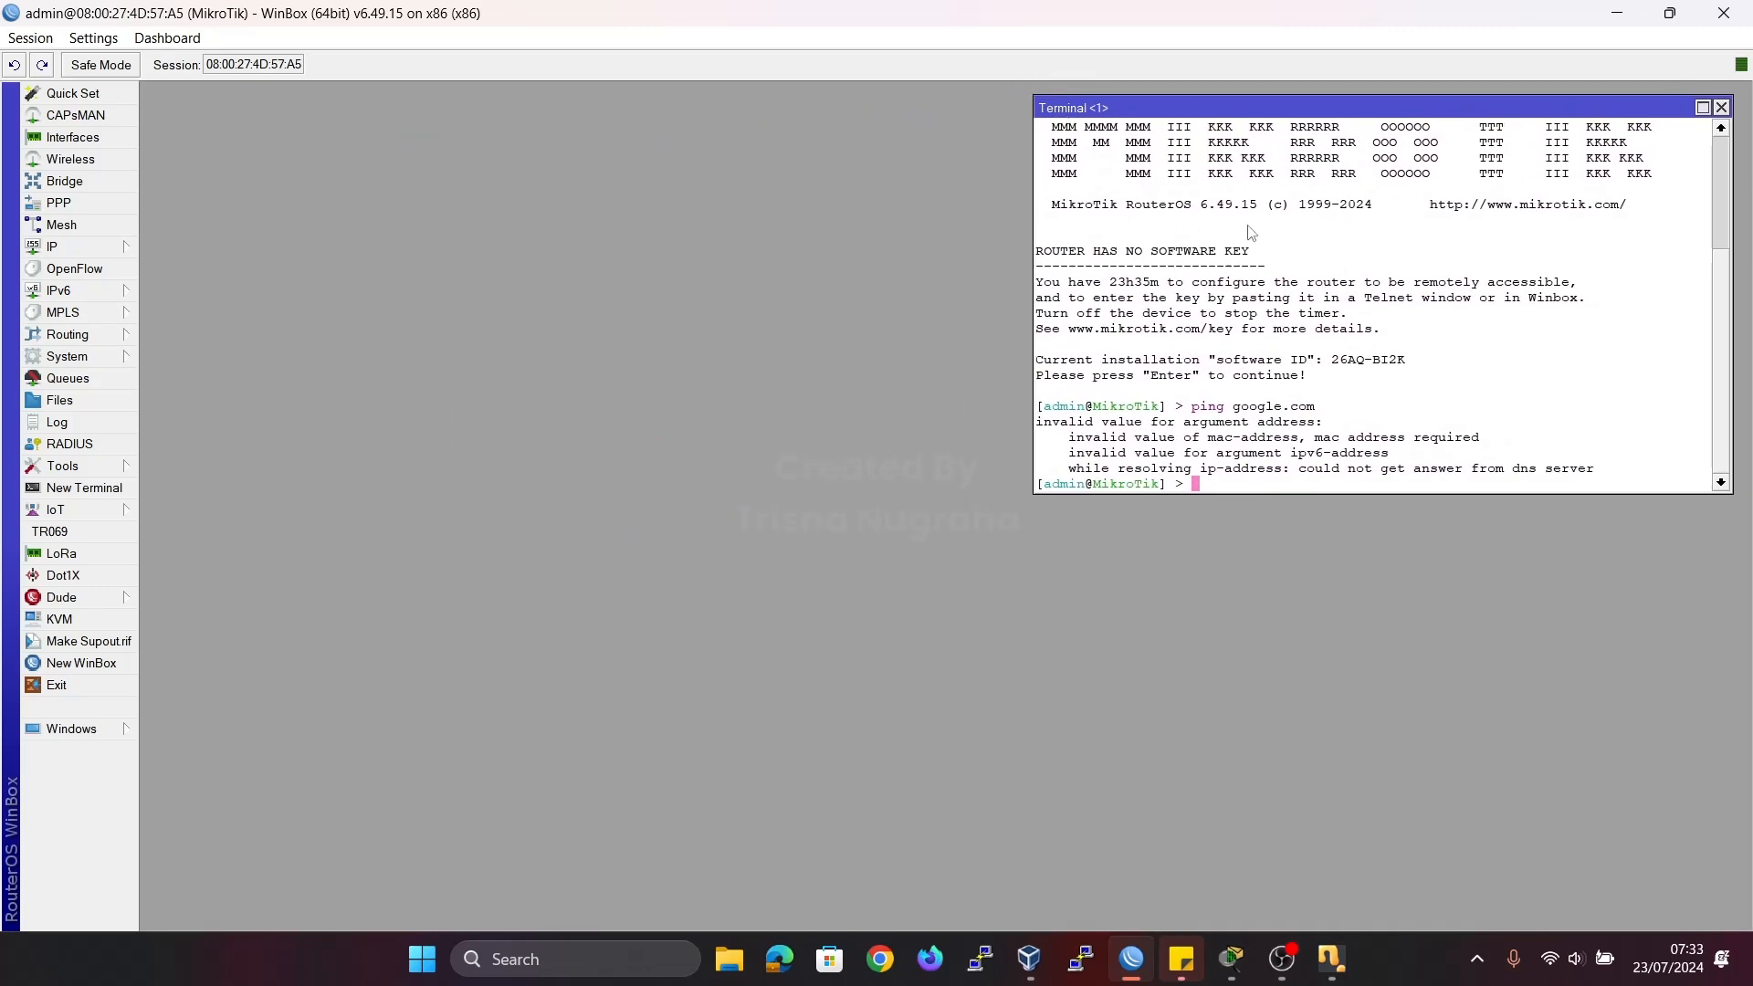
{"action": "left_click", "coordinate": [96, 251]}
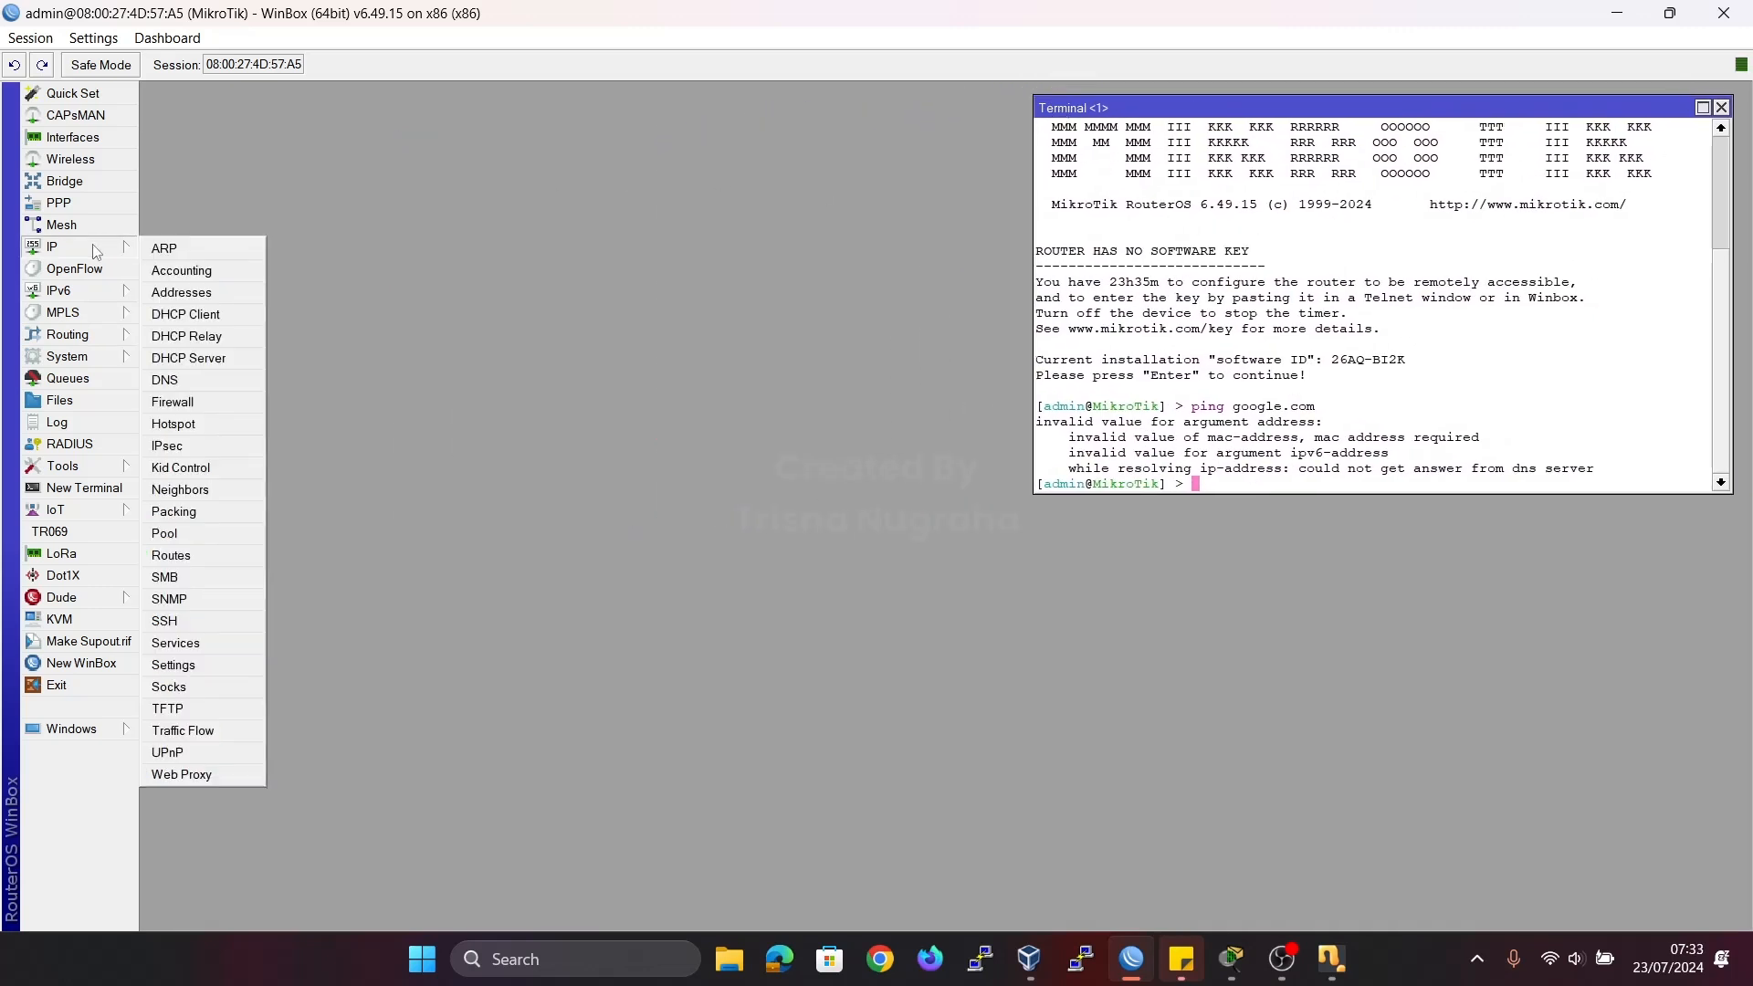
{"action": "left_click", "coordinate": [217, 377]}
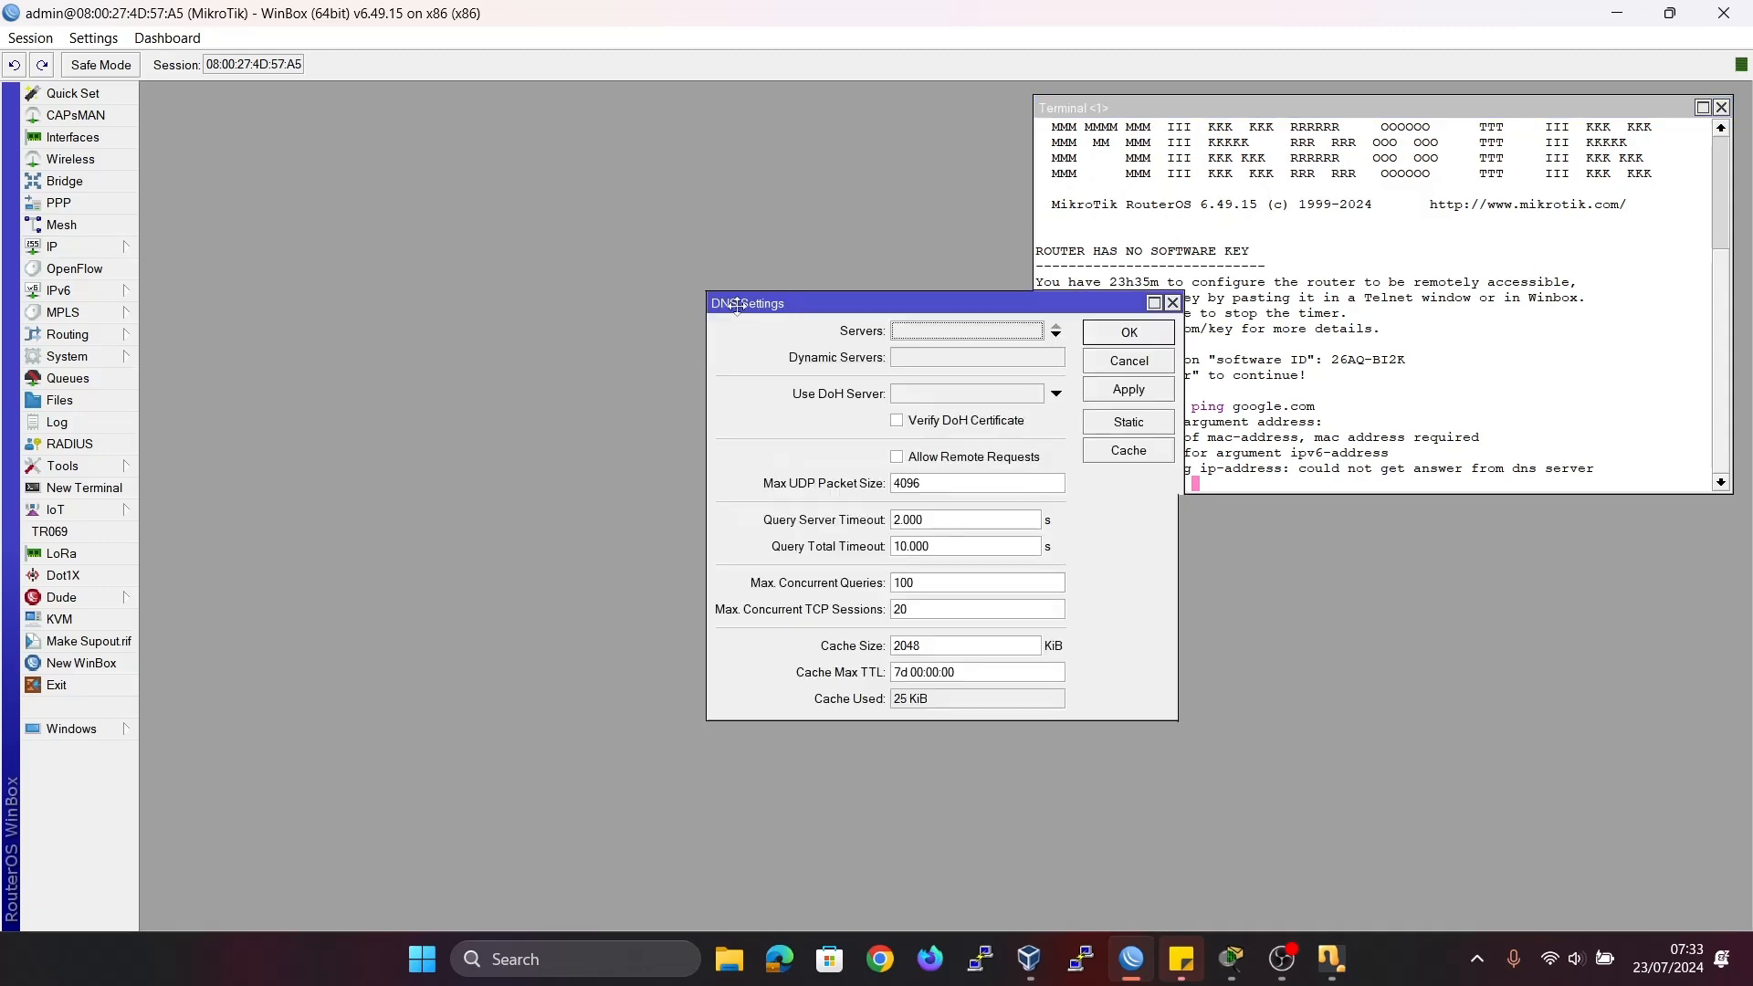
{"action": "left_click_drag", "start_coordinate": [800, 309], "coordinate": [514, 289]}
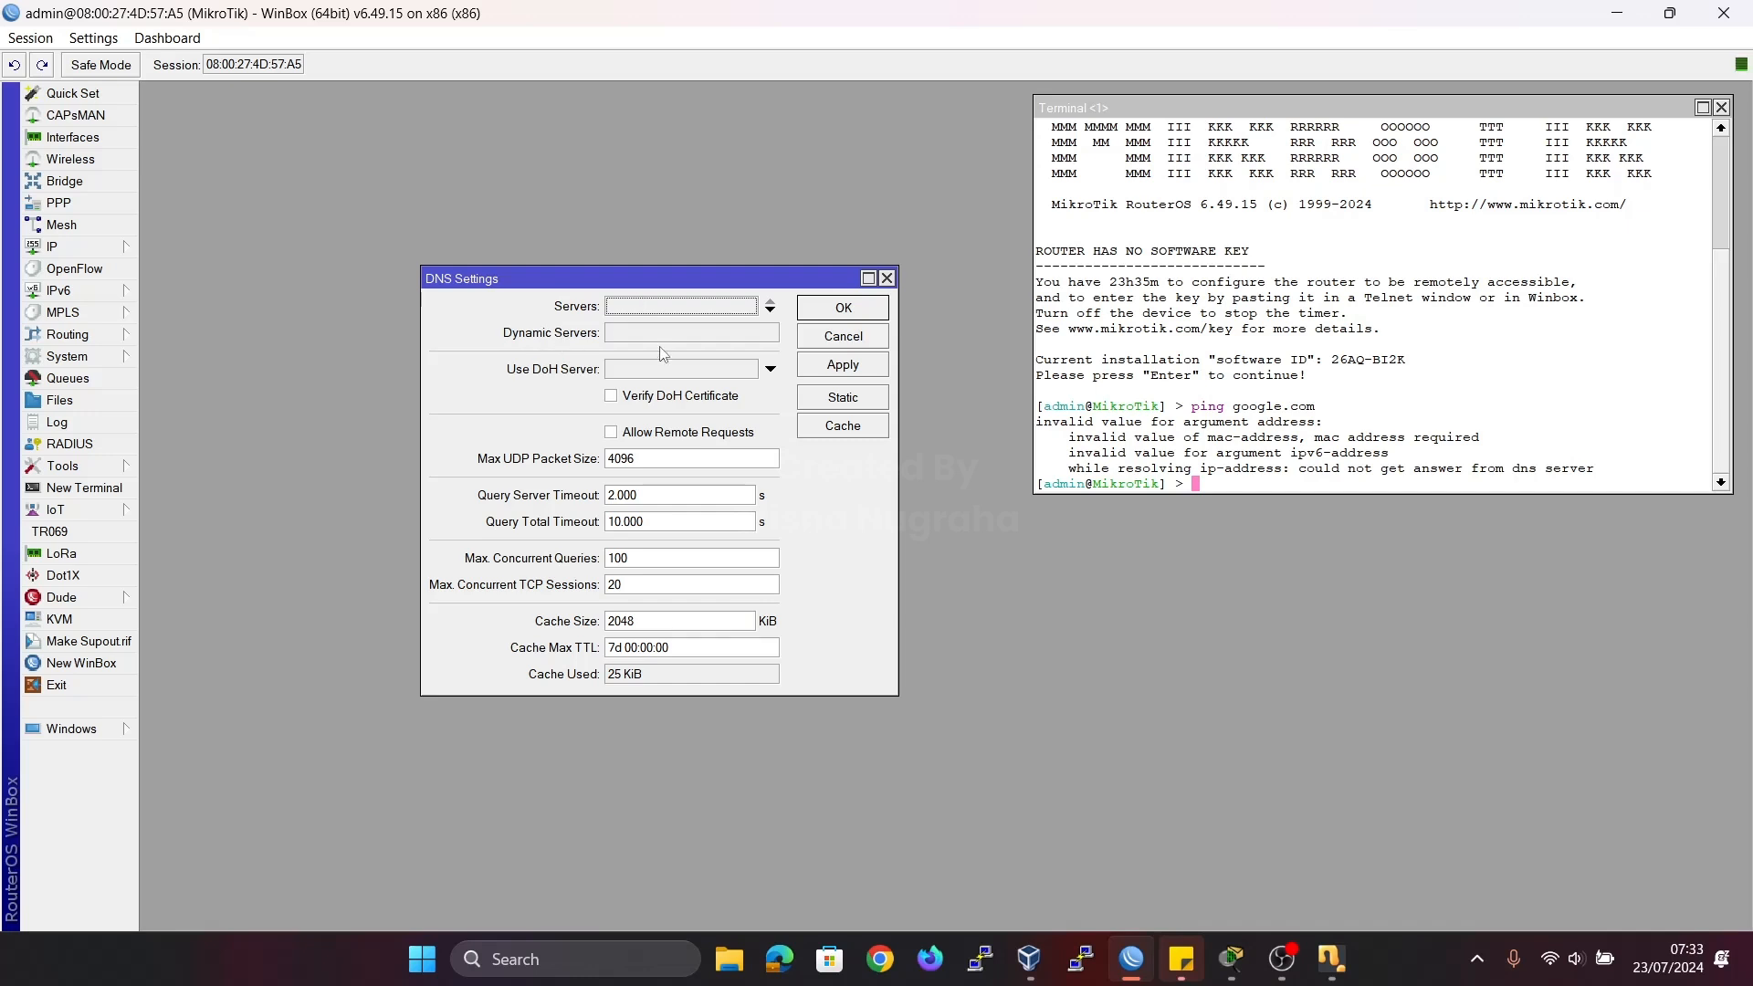
{"action": "left_click", "coordinate": [672, 303]}
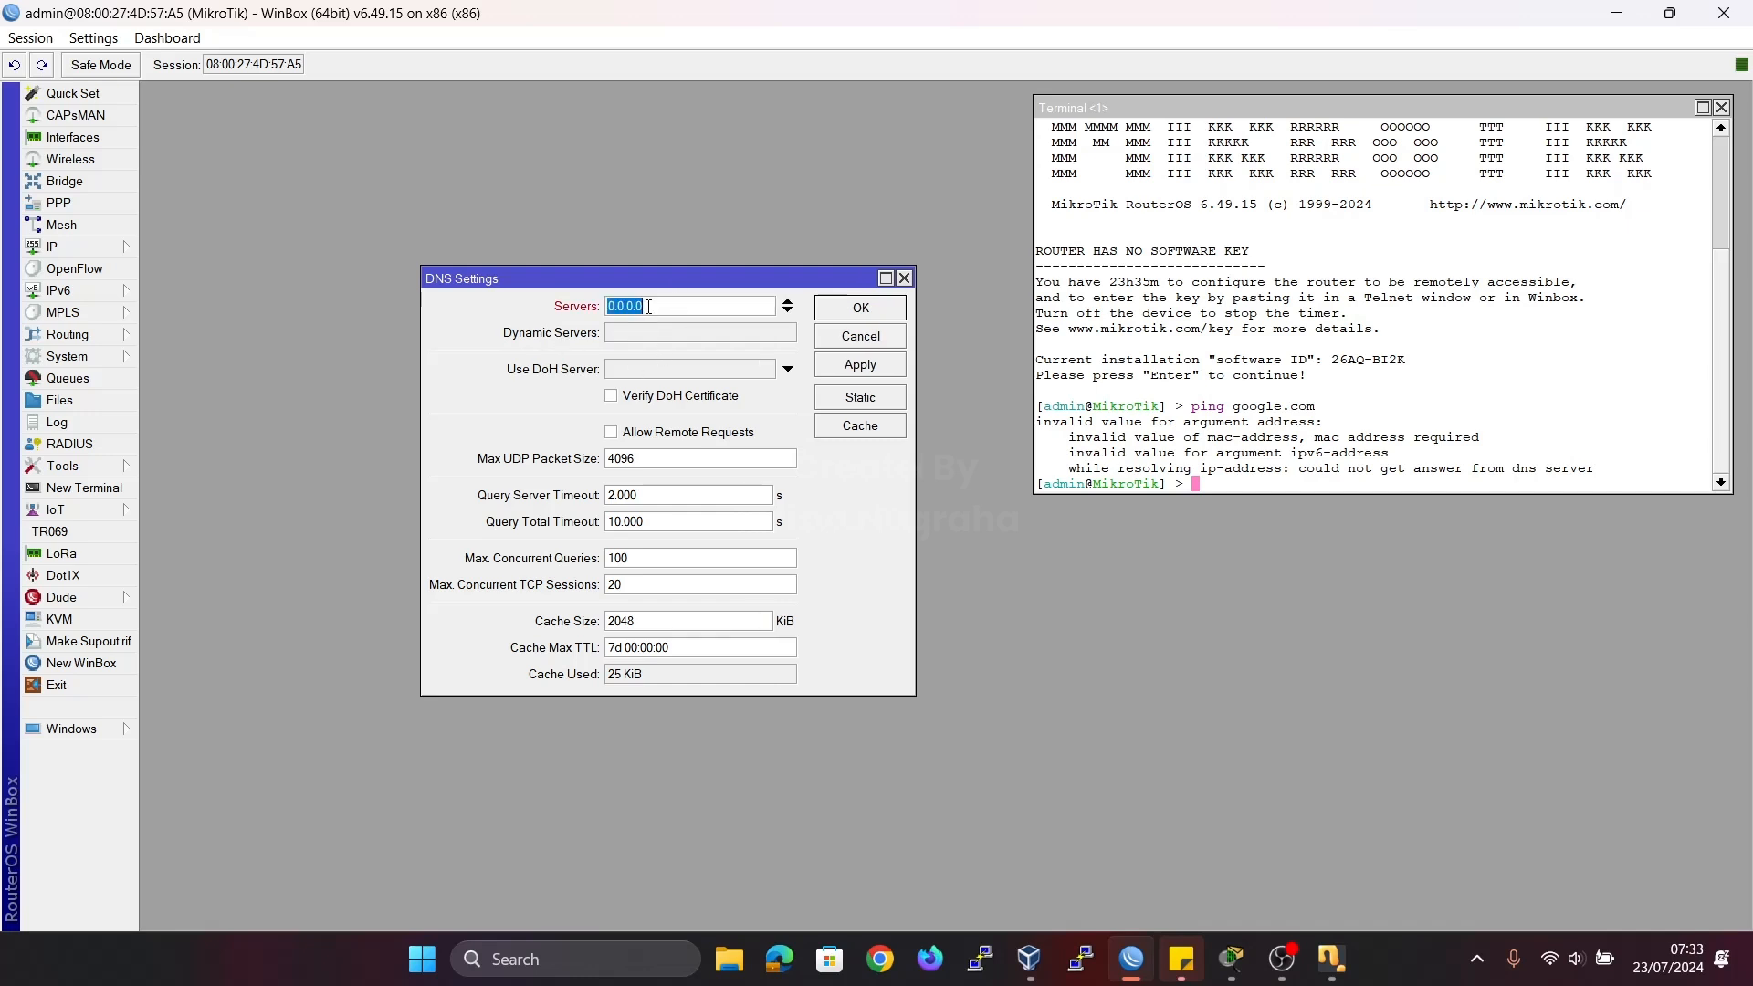
{"action": "type", "text": "8.8.8.8"}
{"action": "left_click_drag", "start_coordinate": [1593, 468], "coordinate": [1325, 468]}
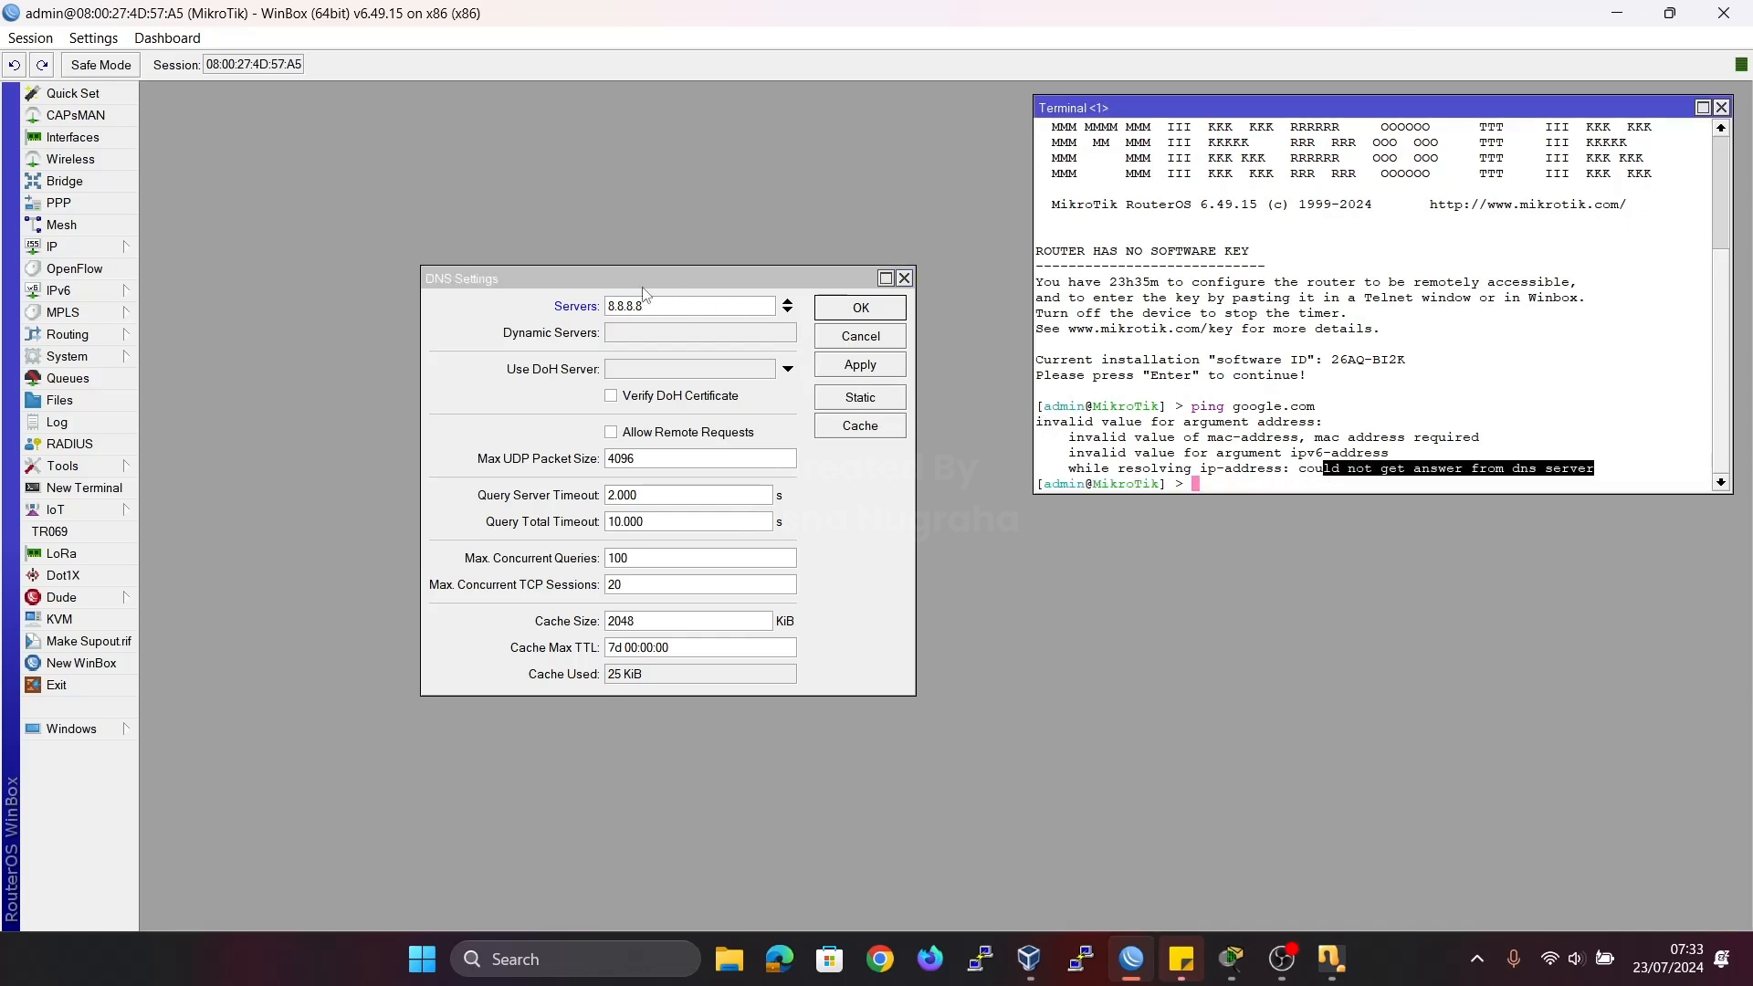
{"action": "left_click", "coordinate": [868, 364]}
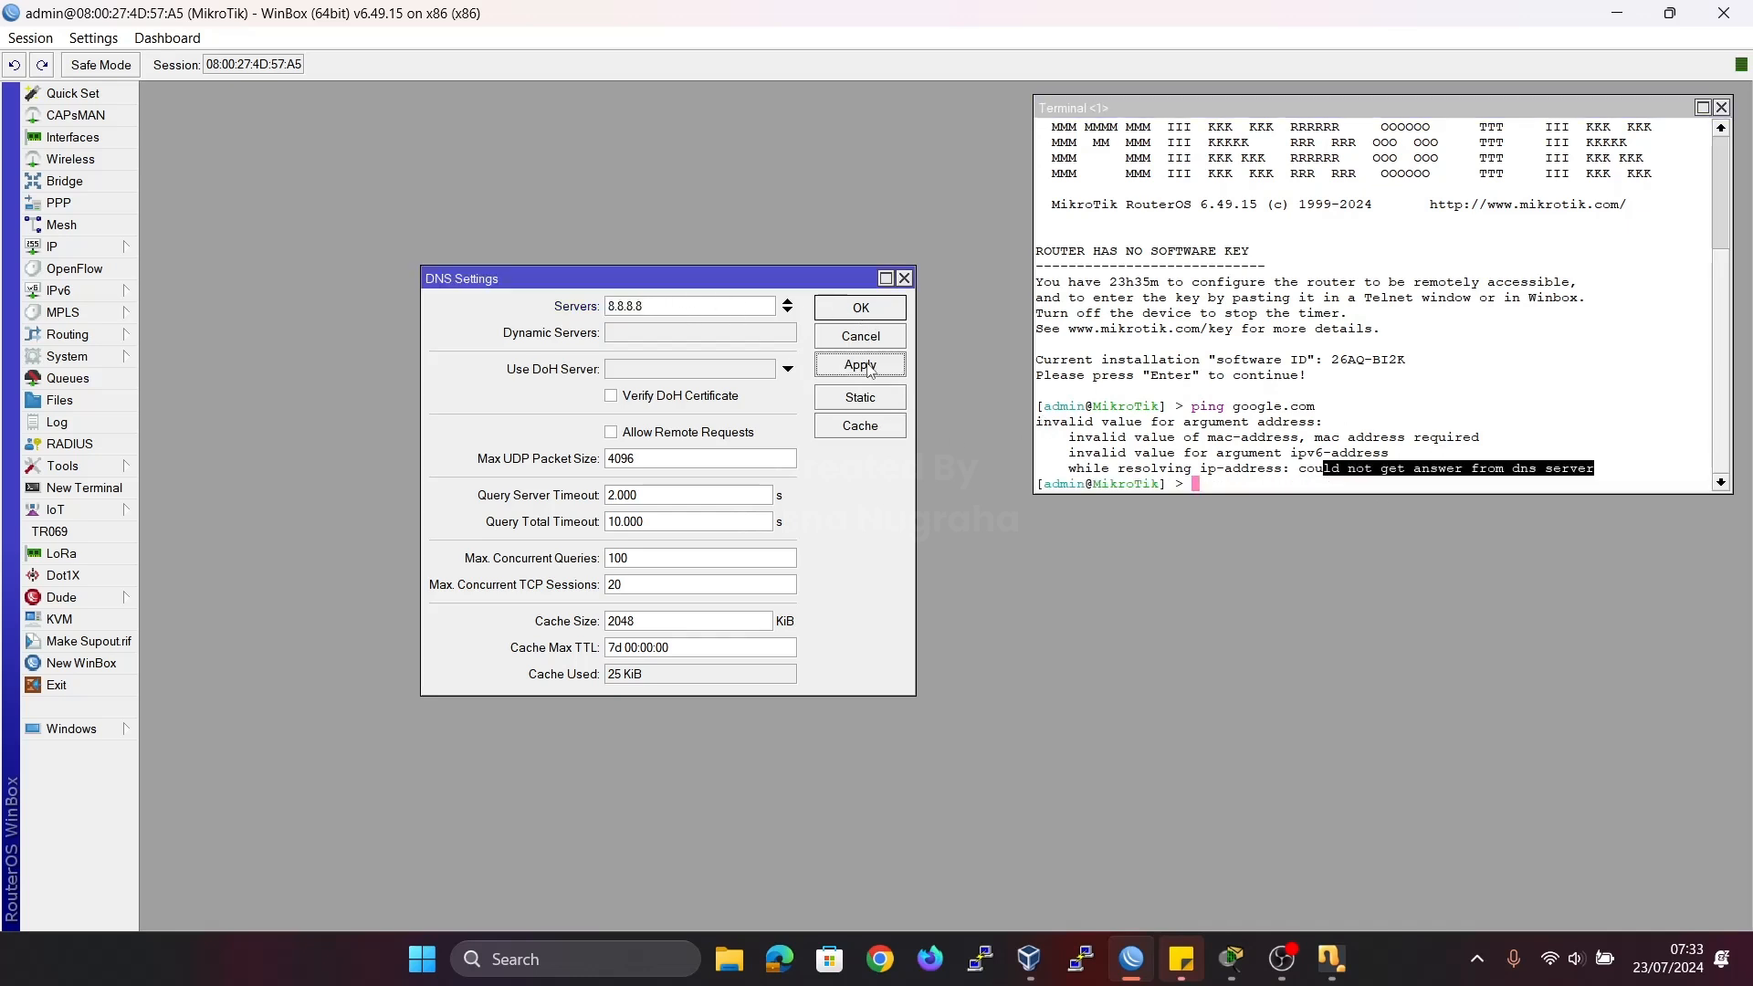
{"action": "left_click", "coordinate": [860, 311]}
Repeat the google.com ping in the router terminal with the new DNS server.
{"action": "left_click", "coordinate": [1272, 338]}
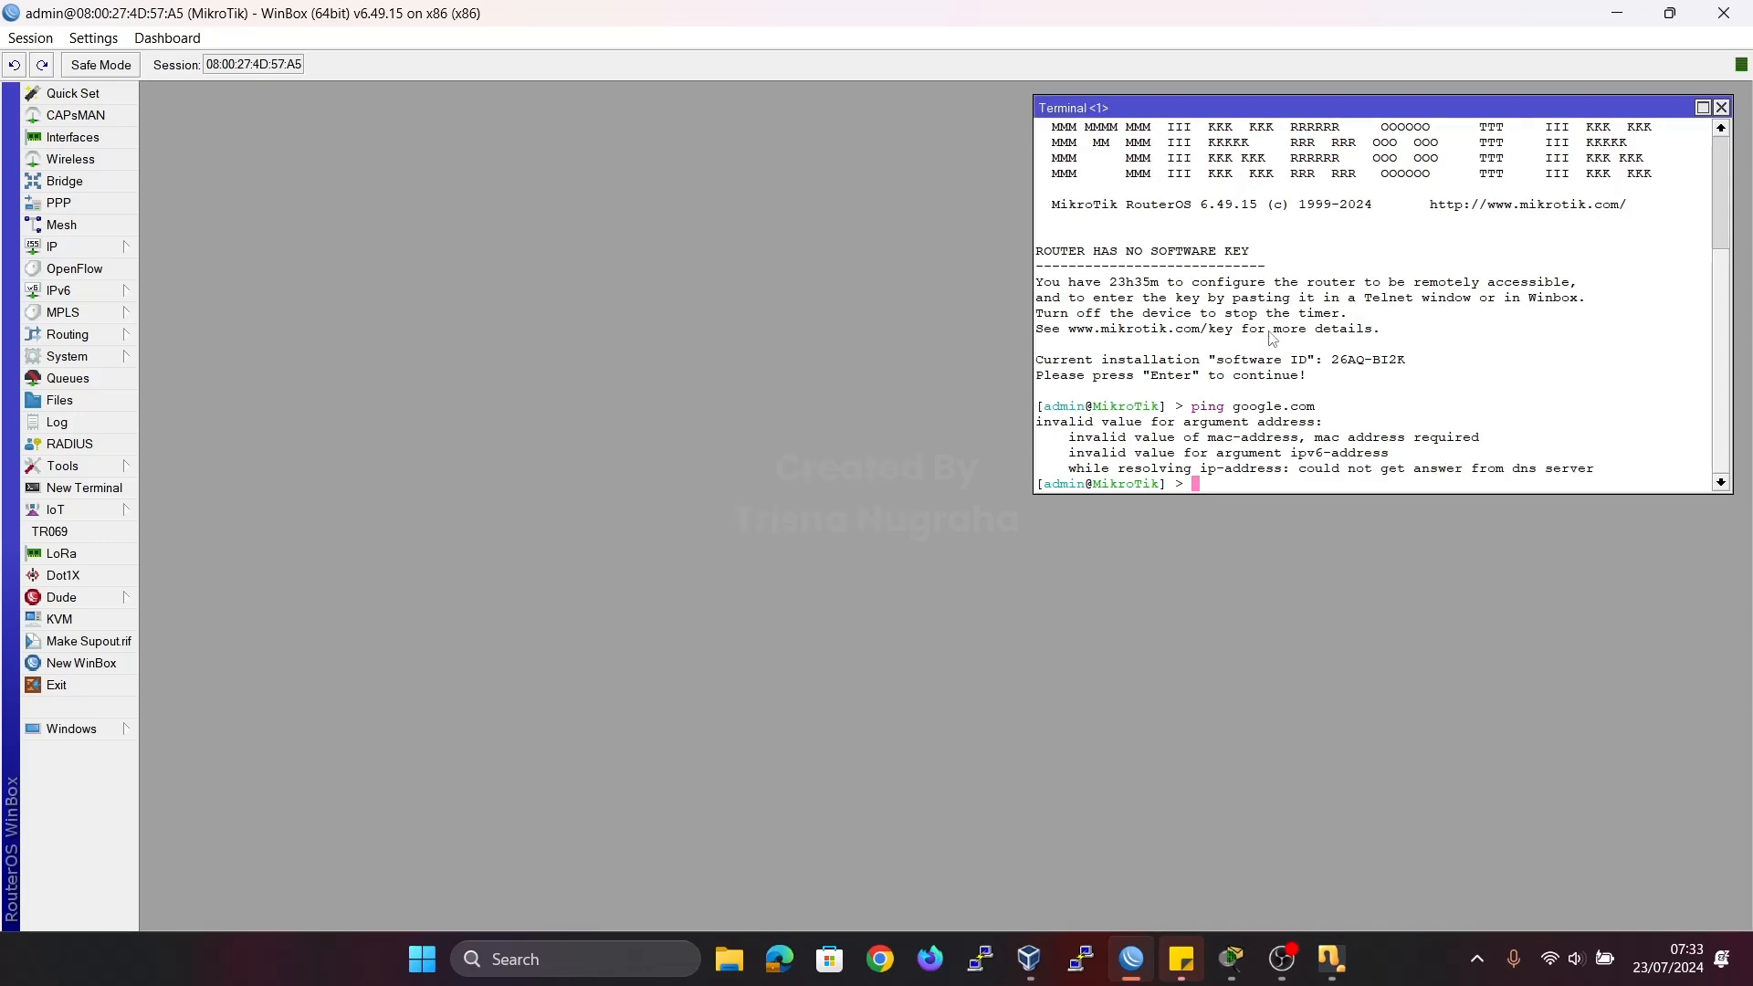
{"action": "key", "text": "Up"}
{"action": "key", "text": "Return"}
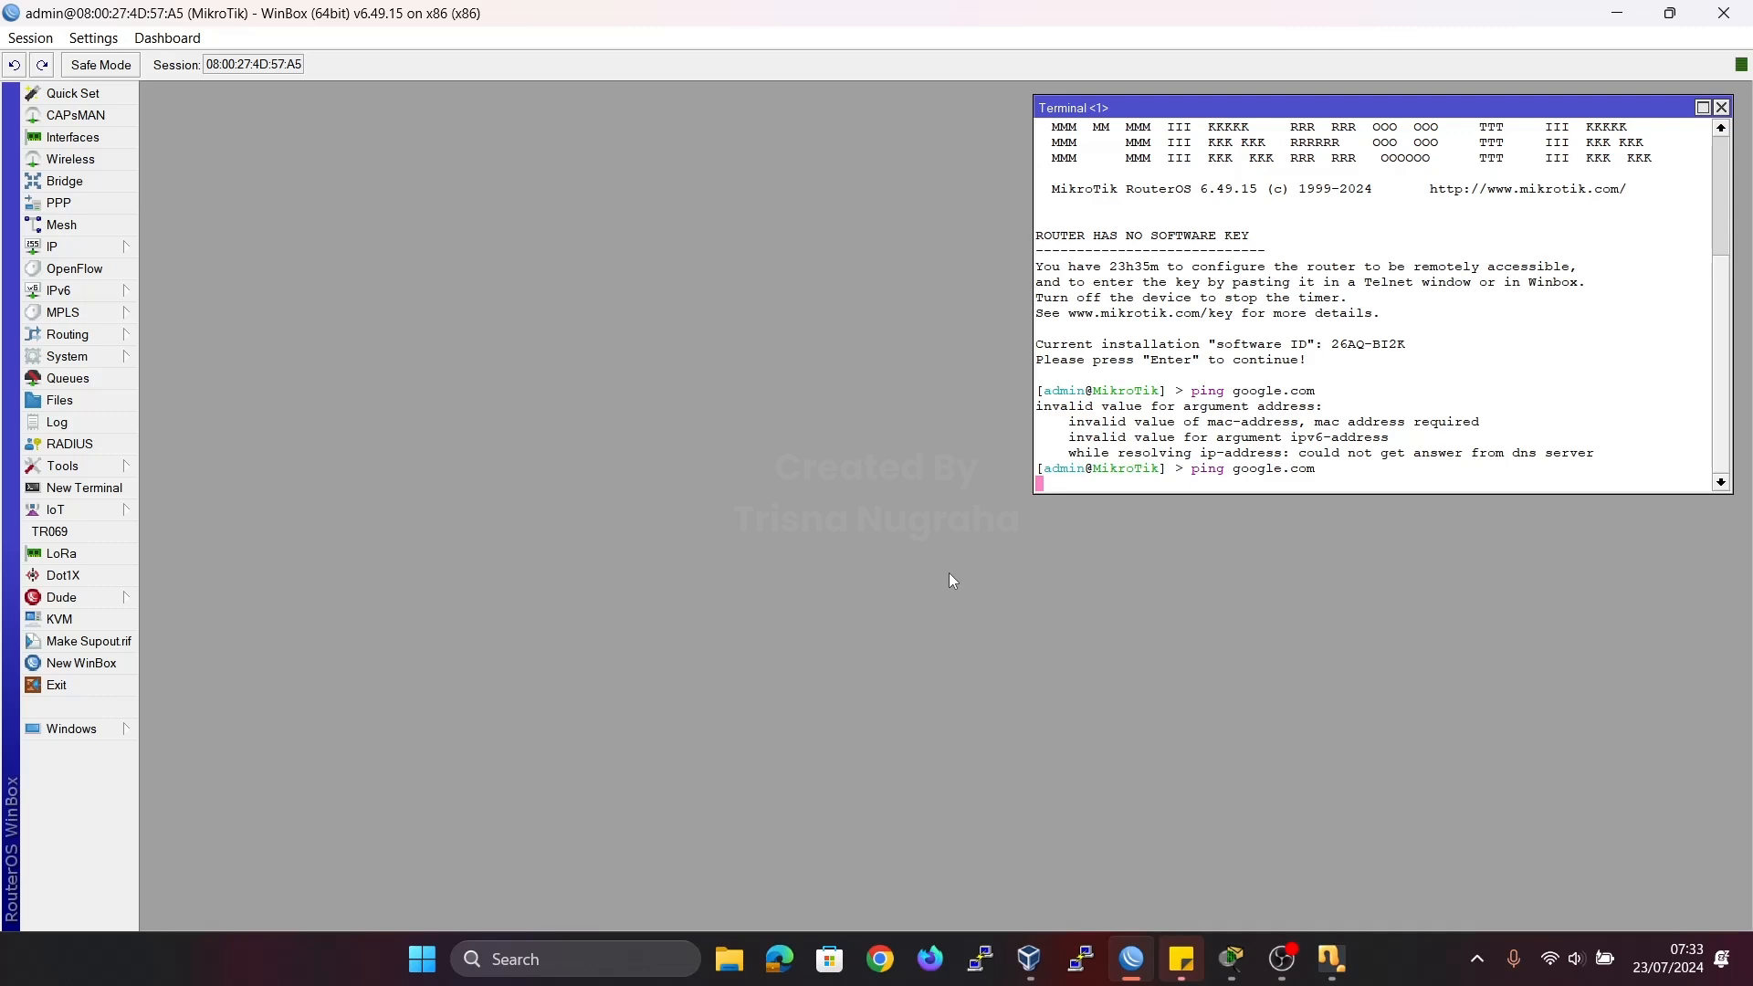
Open a Windows Command Prompt and ping google.com from the host PC, interrupting and rerunning the ping once.
{"action": "key", "text": "super+r"}
{"action": "type", "text": "cmd"}
{"action": "key", "text": "Return"}
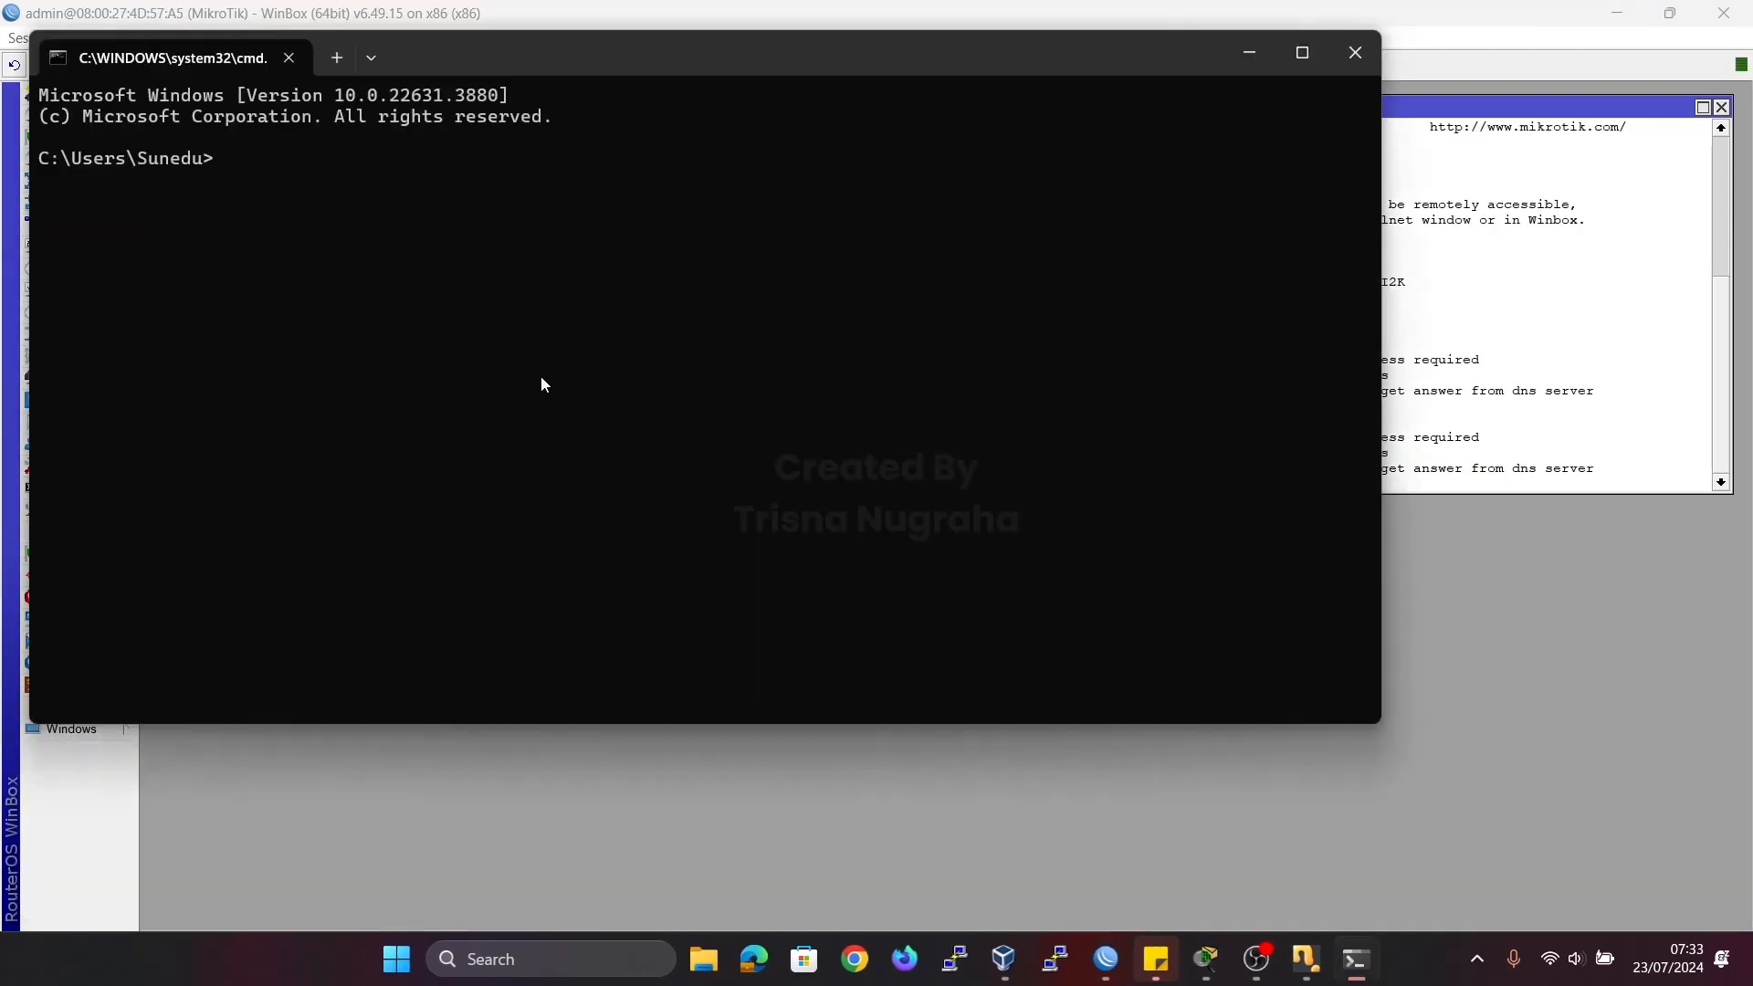
{"action": "type", "text": "ping google.com"}
{"action": "key", "text": "Return"}
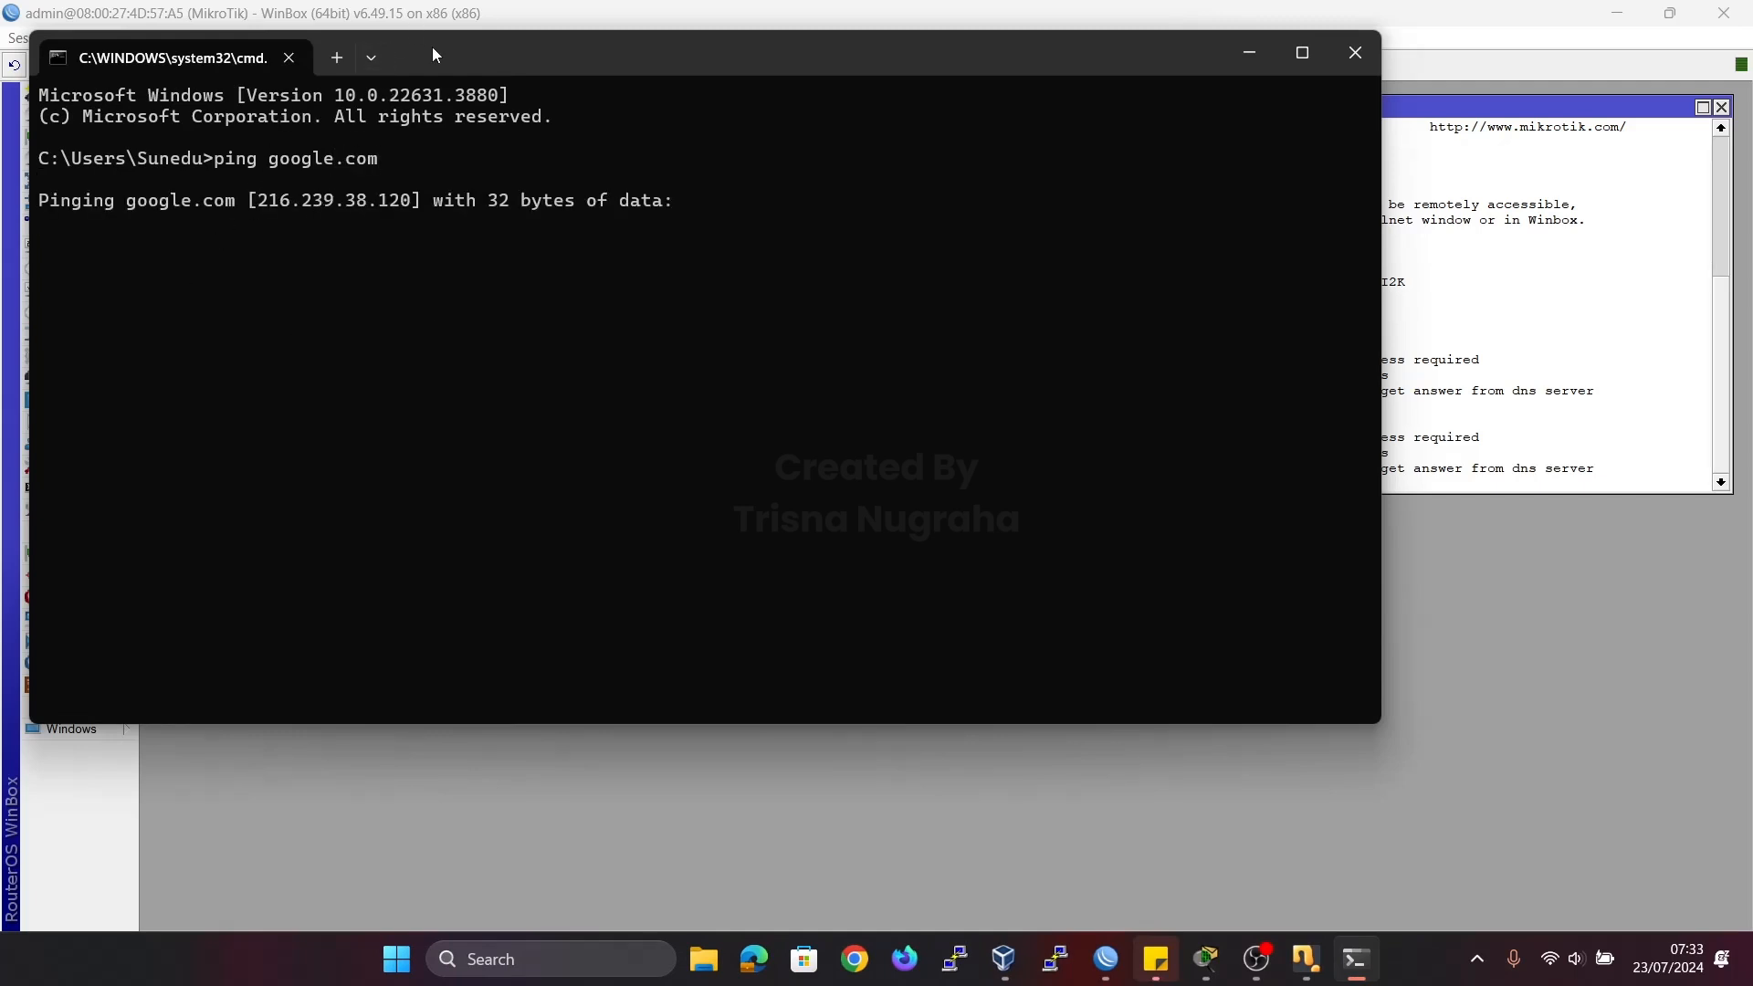
{"action": "left_click_drag", "start_coordinate": [431, 46], "coordinate": [620, 224]}
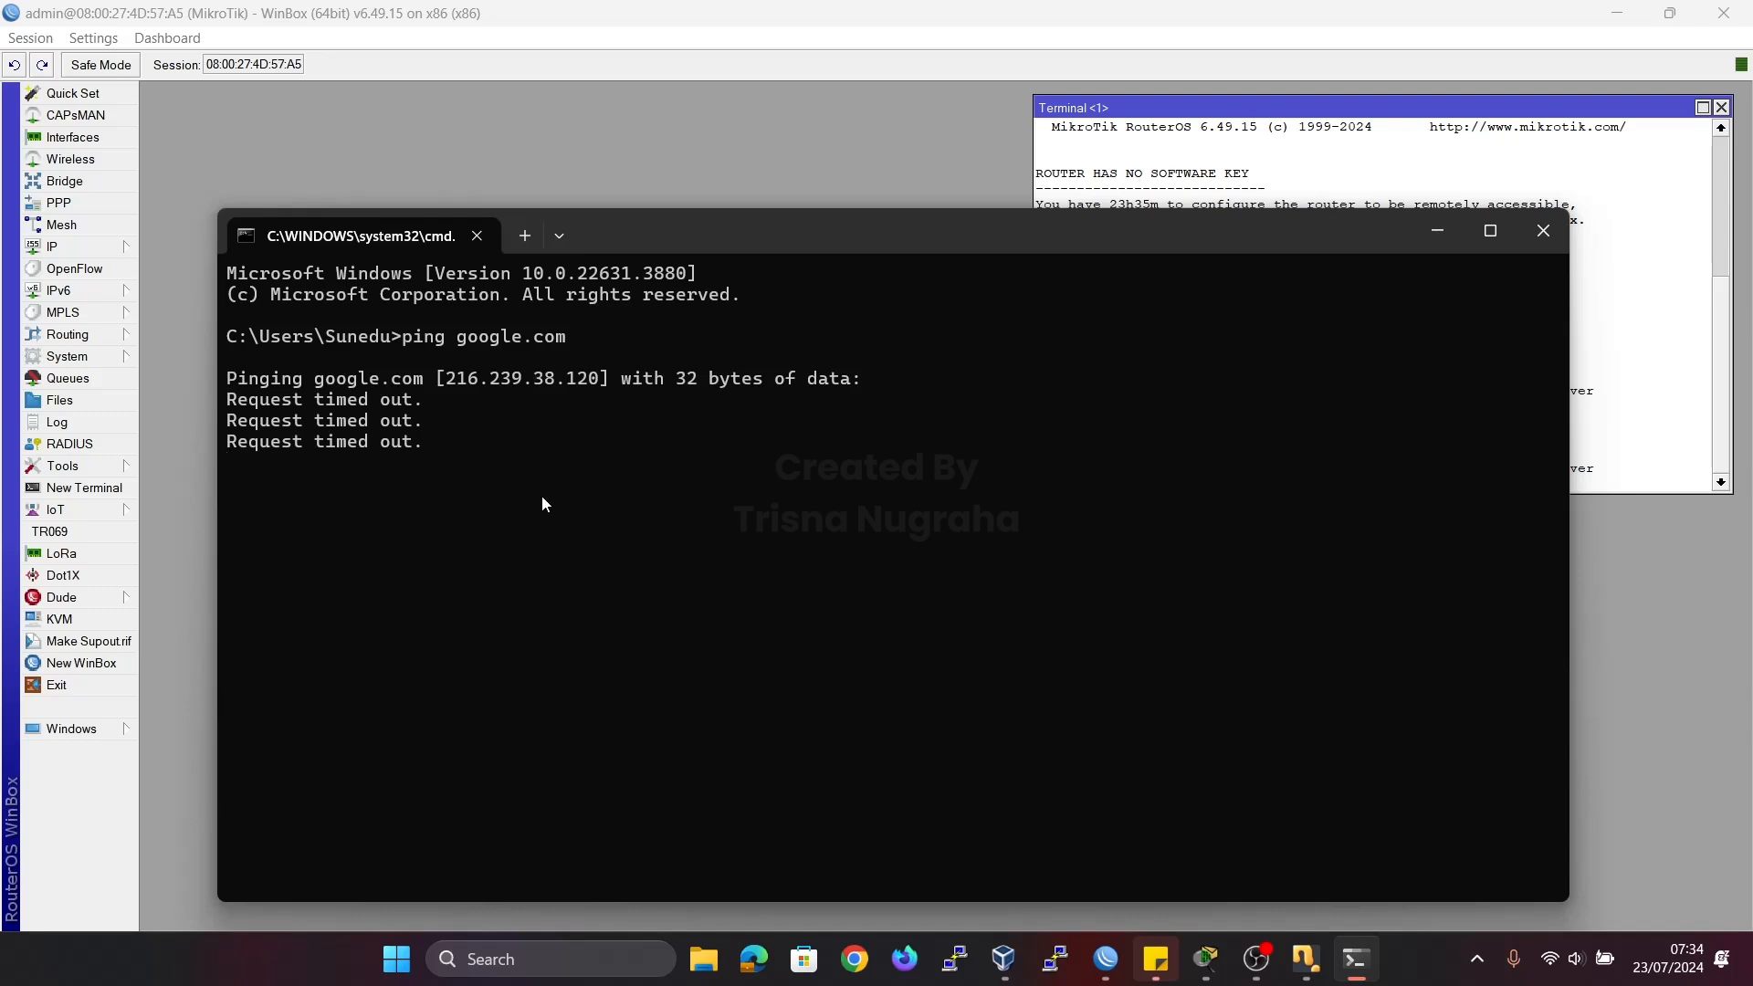
{"action": "key", "text": "ctrl+c"}
{"action": "key", "text": "Up"}
{"action": "key", "text": "Return"}
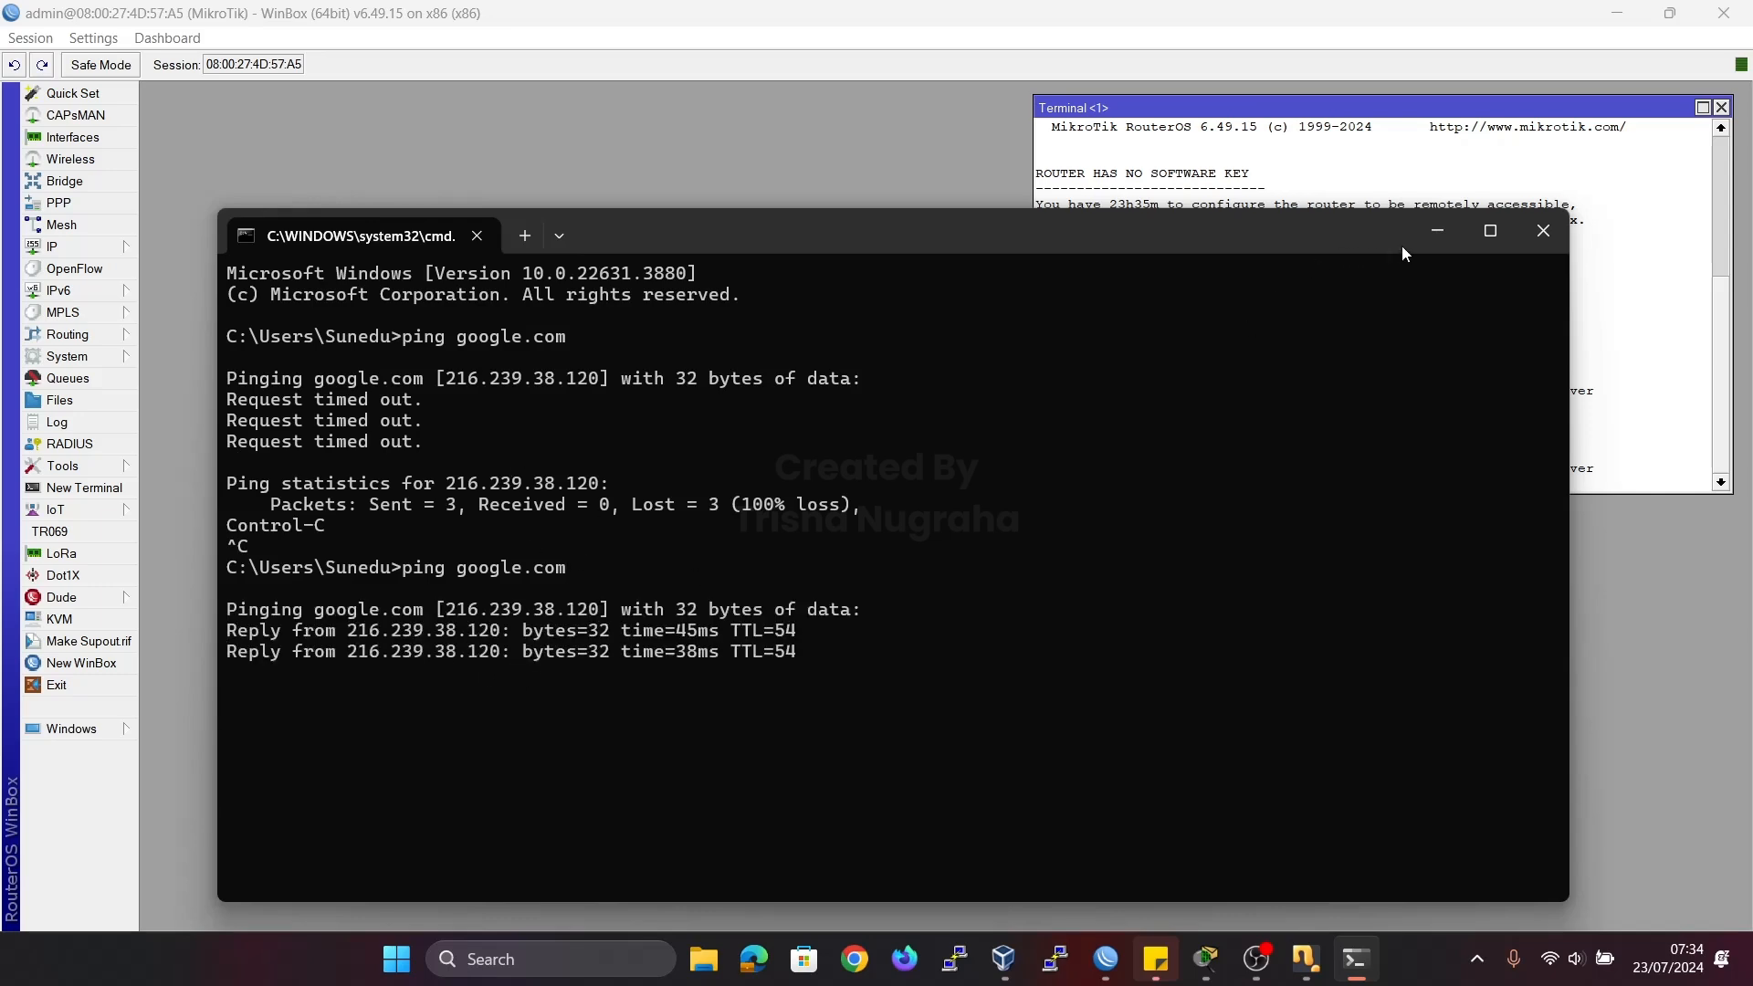
Minimize the Command Prompt, rerun the google.com ping in the router terminal, and stop it after about 19 packets.
{"action": "left_click", "coordinate": [1437, 230]}
{"action": "key", "text": "Up"}
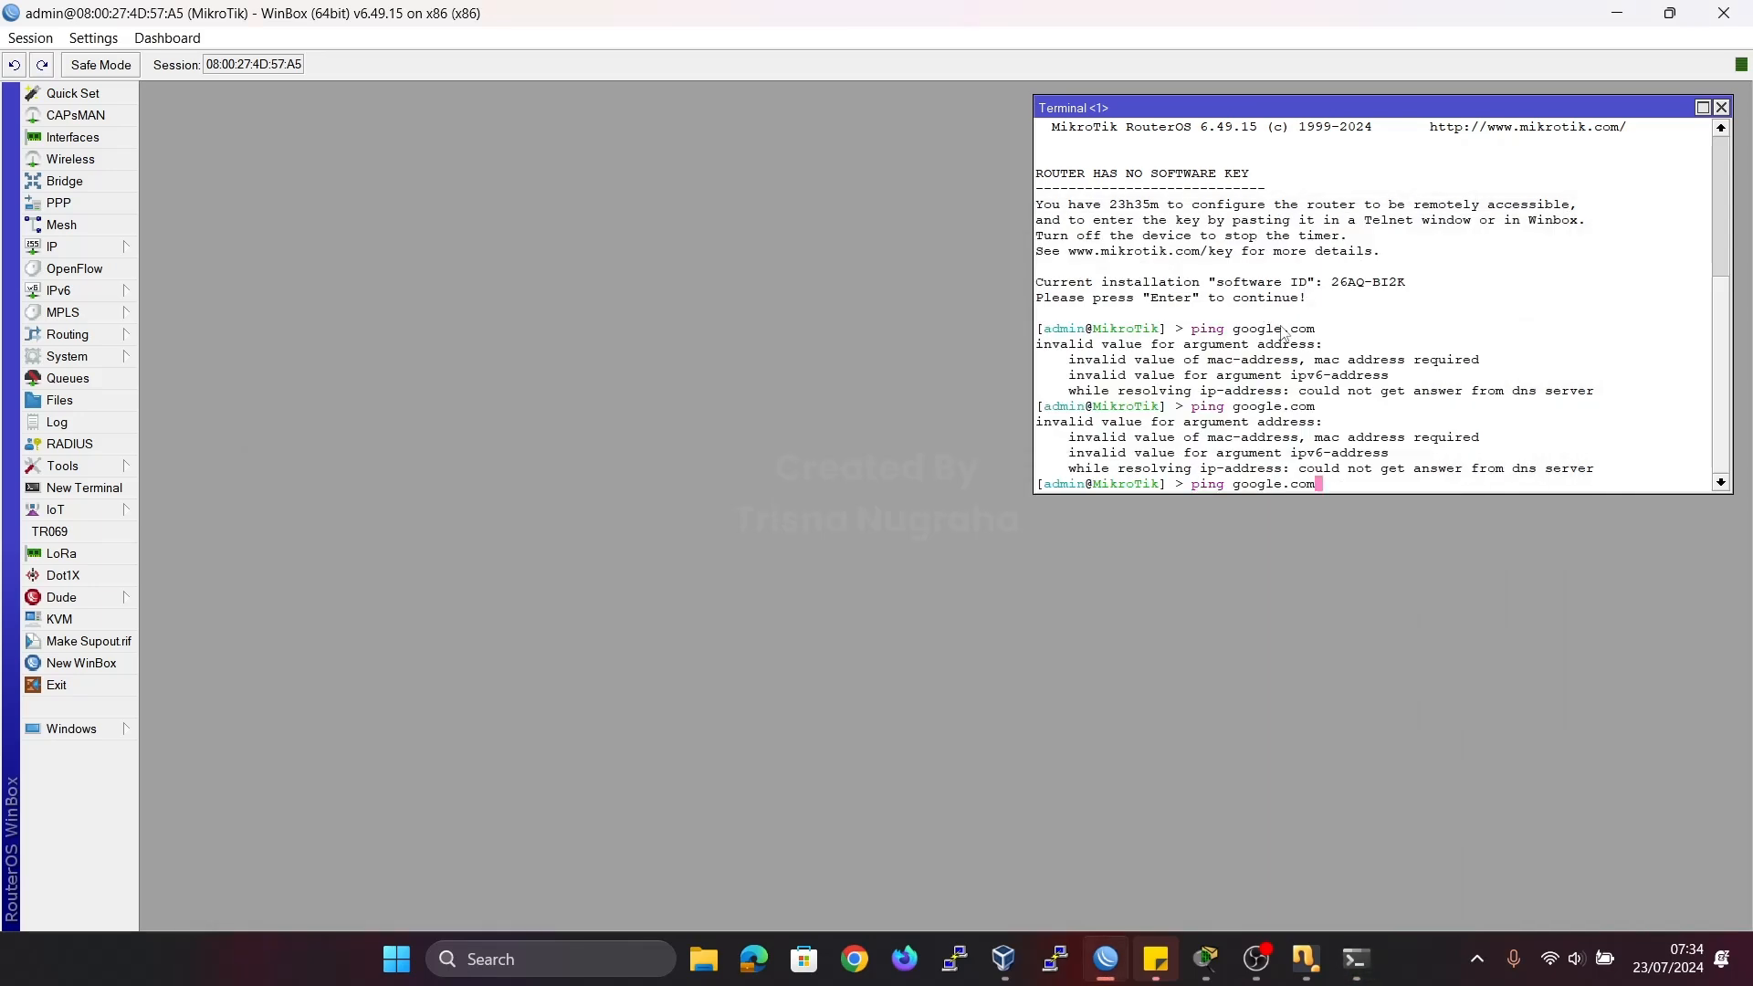
{"action": "key", "text": "Return"}
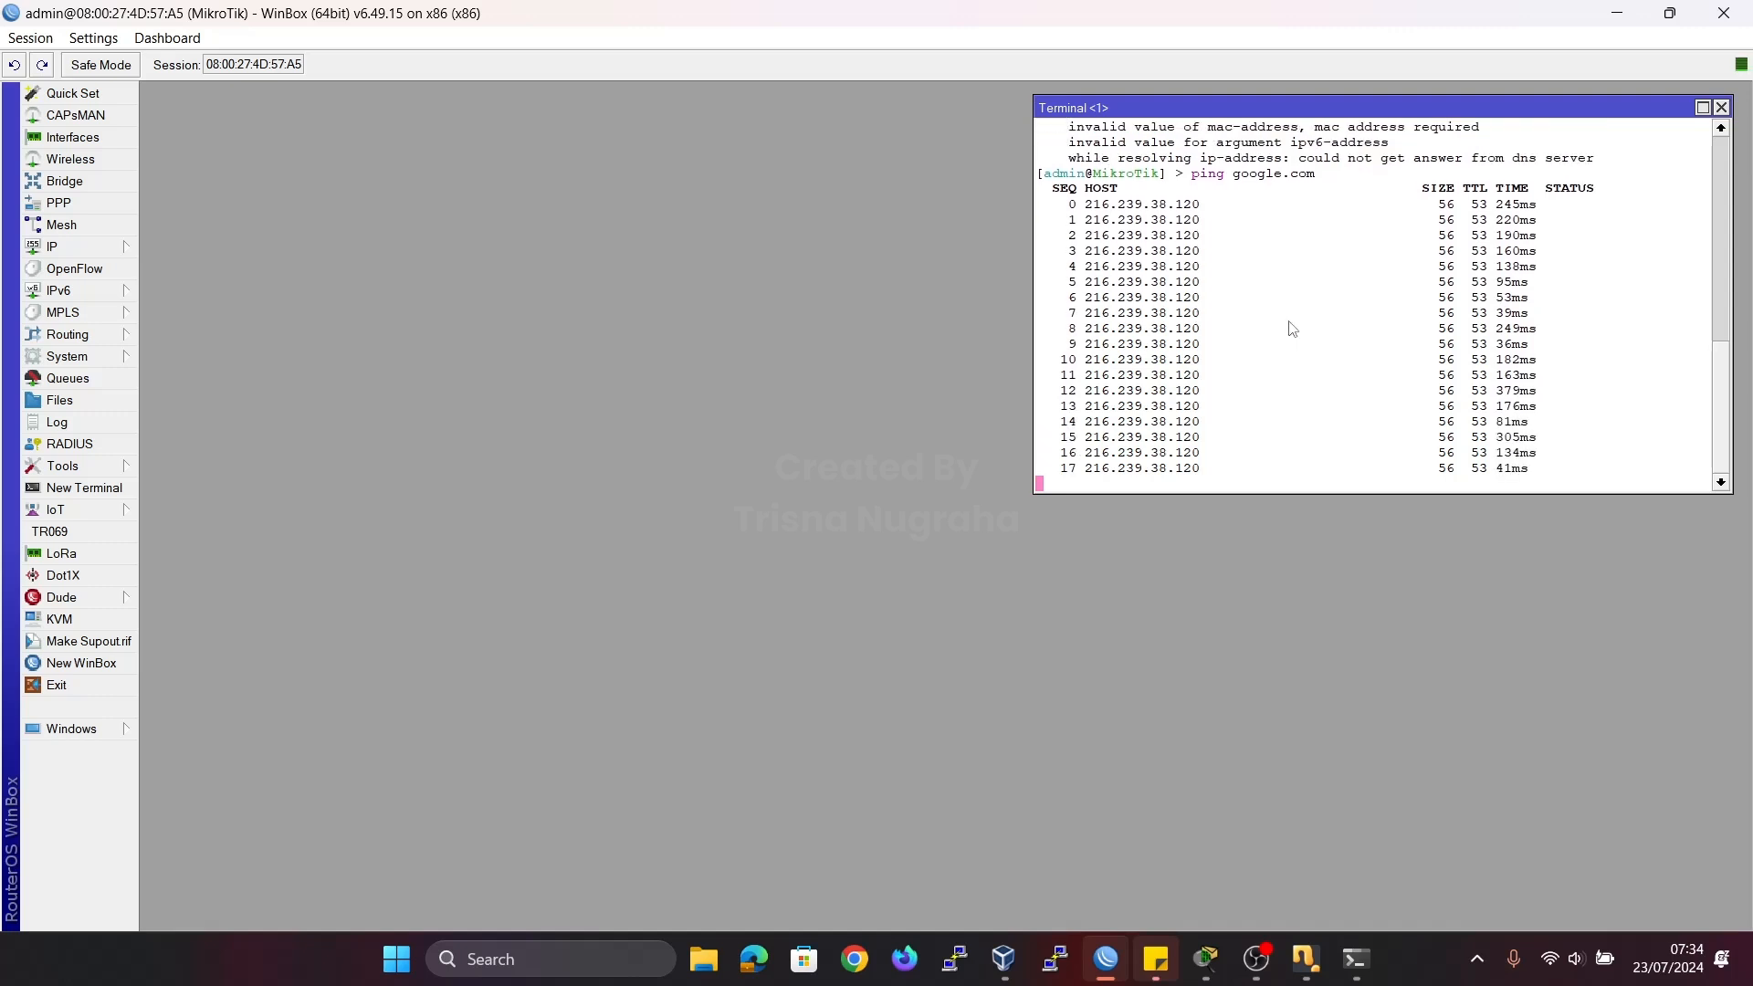
{"action": "key", "text": "ctrl+c"}
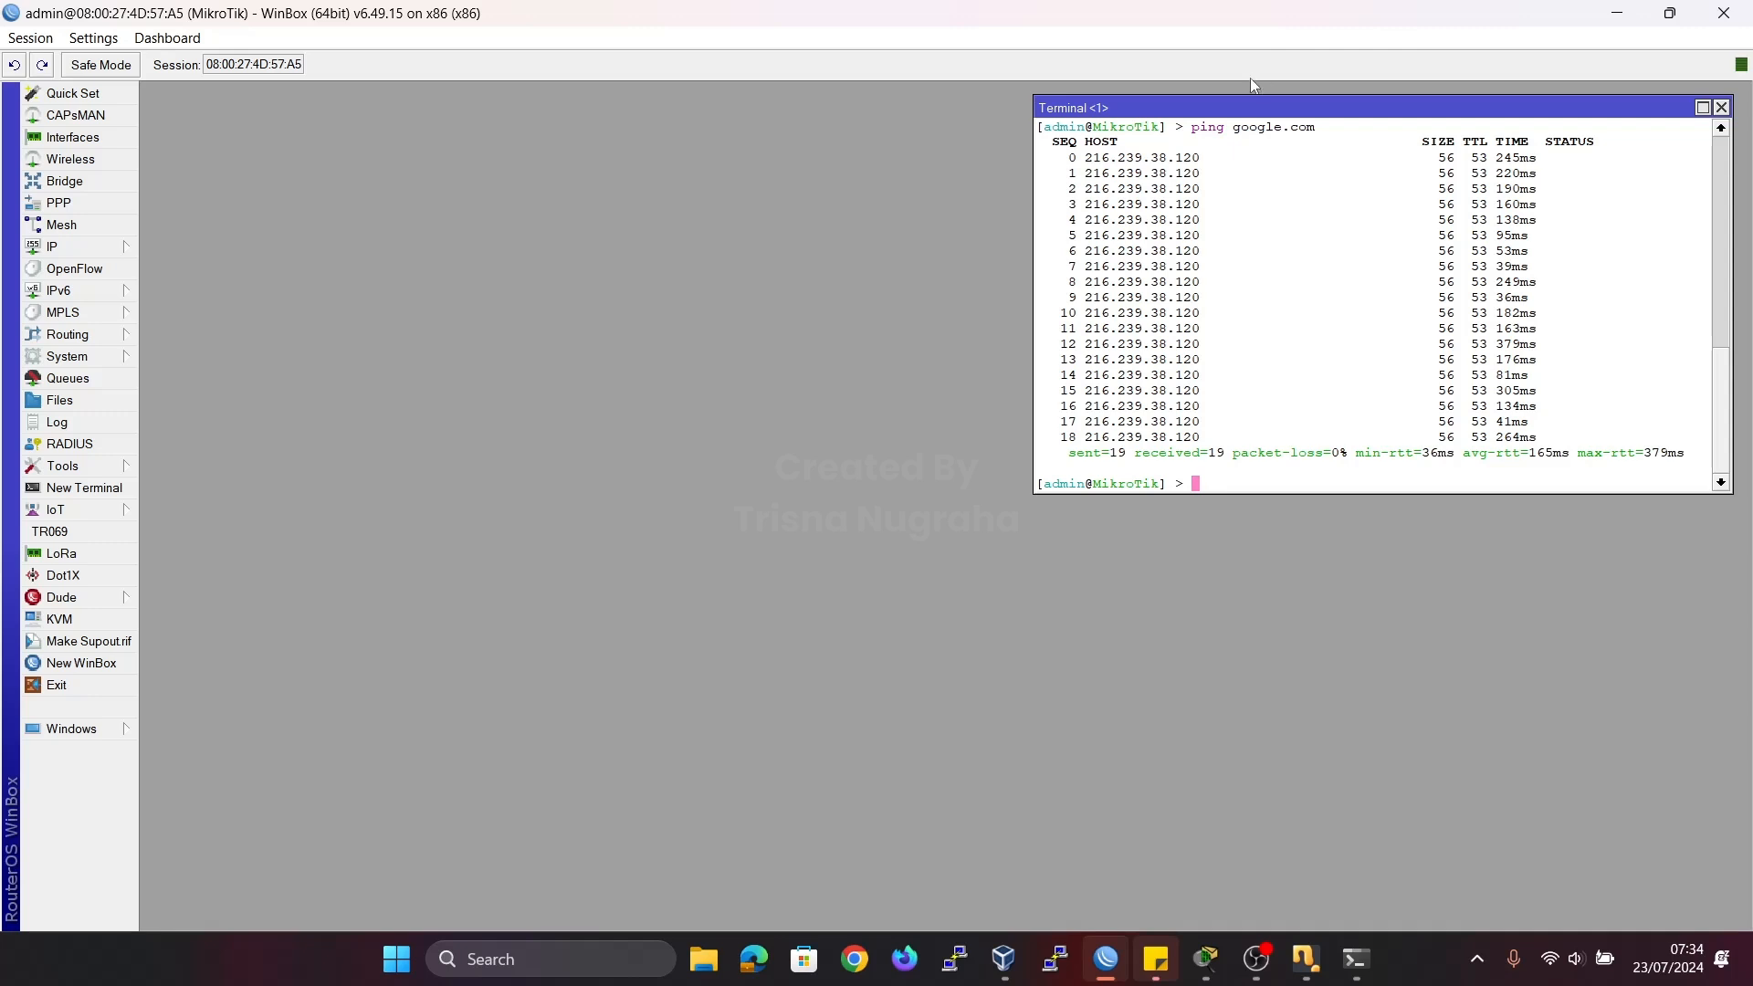
Open the router's interface list, and review the server link in the Cisco Packet Tracer topology before returning to WinBox.
{"action": "left_click", "coordinate": [108, 144]}
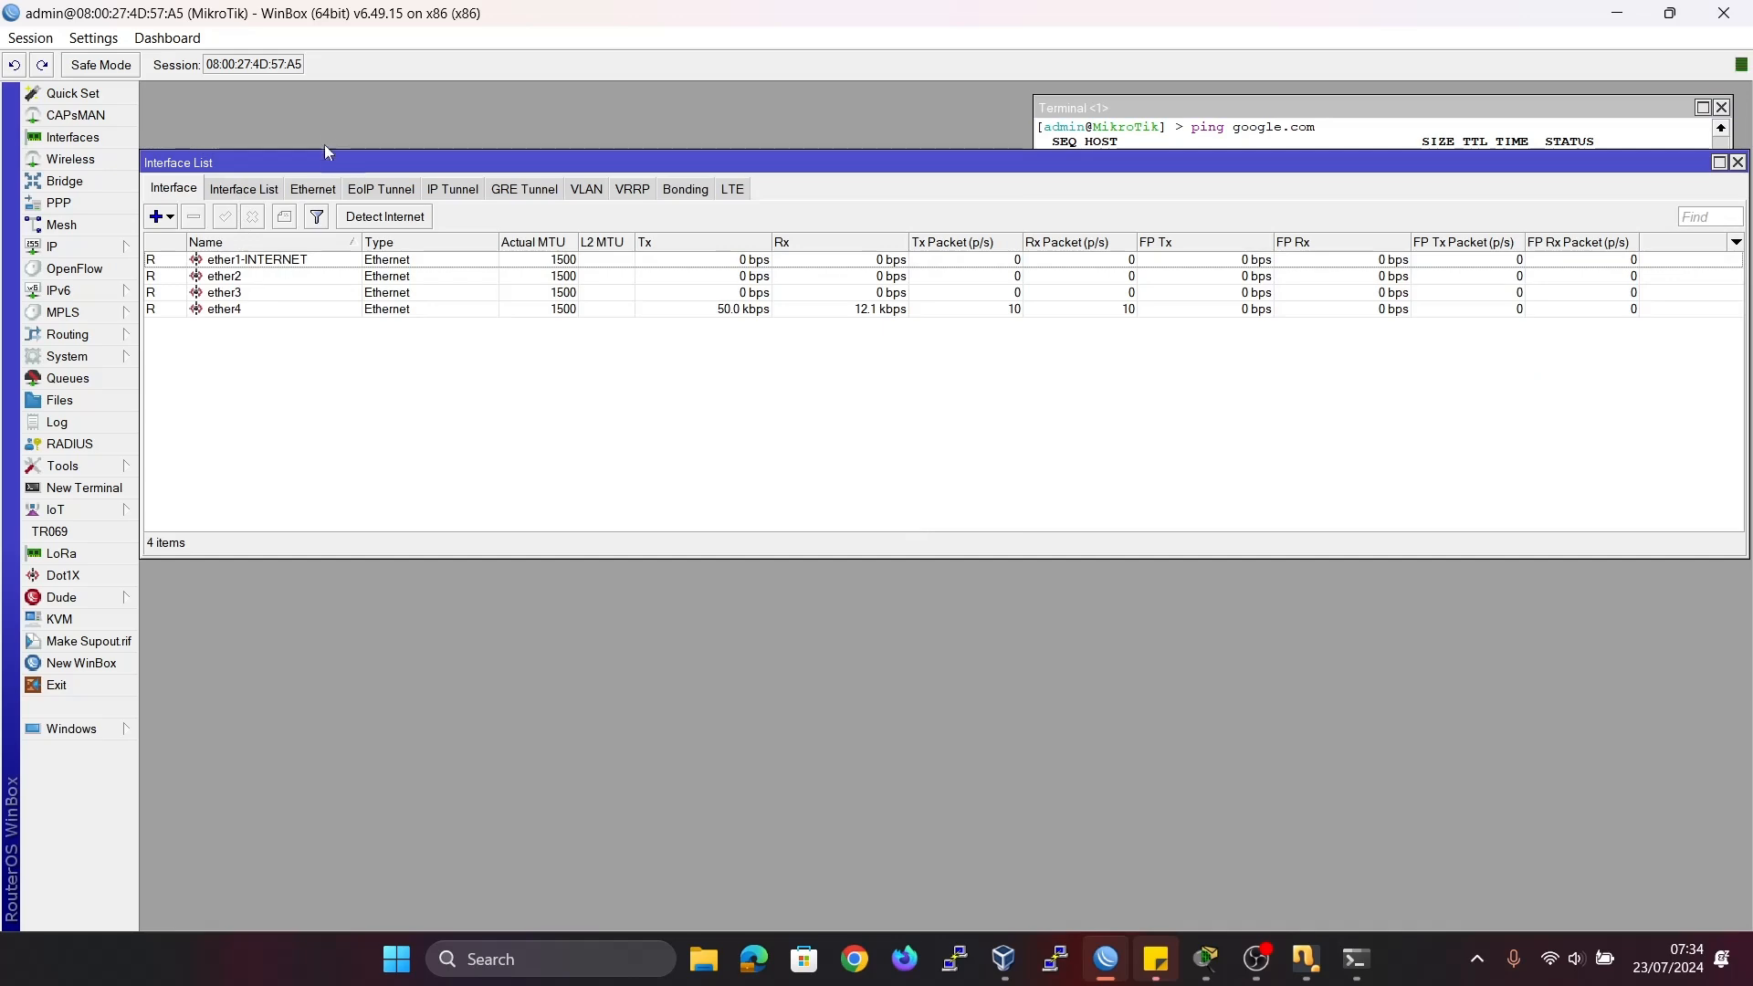
{"action": "left_click_drag", "start_coordinate": [325, 160], "coordinate": [350, 241]}
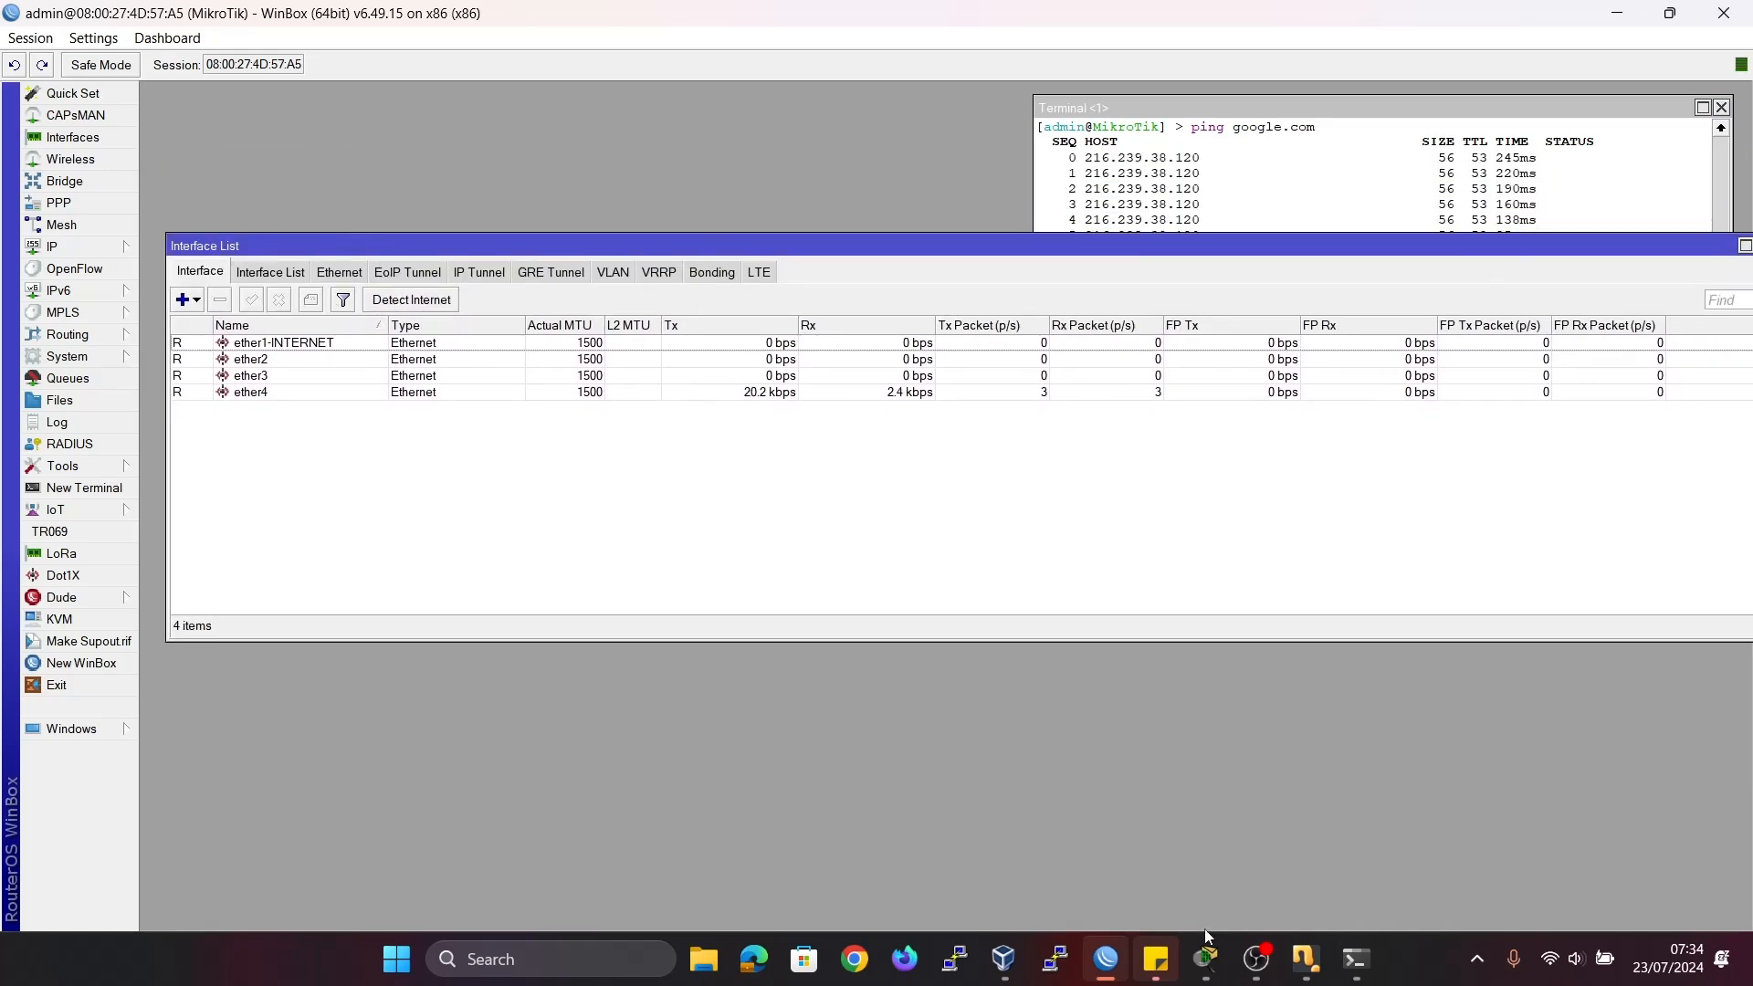
{"action": "left_click", "coordinate": [1205, 957]}
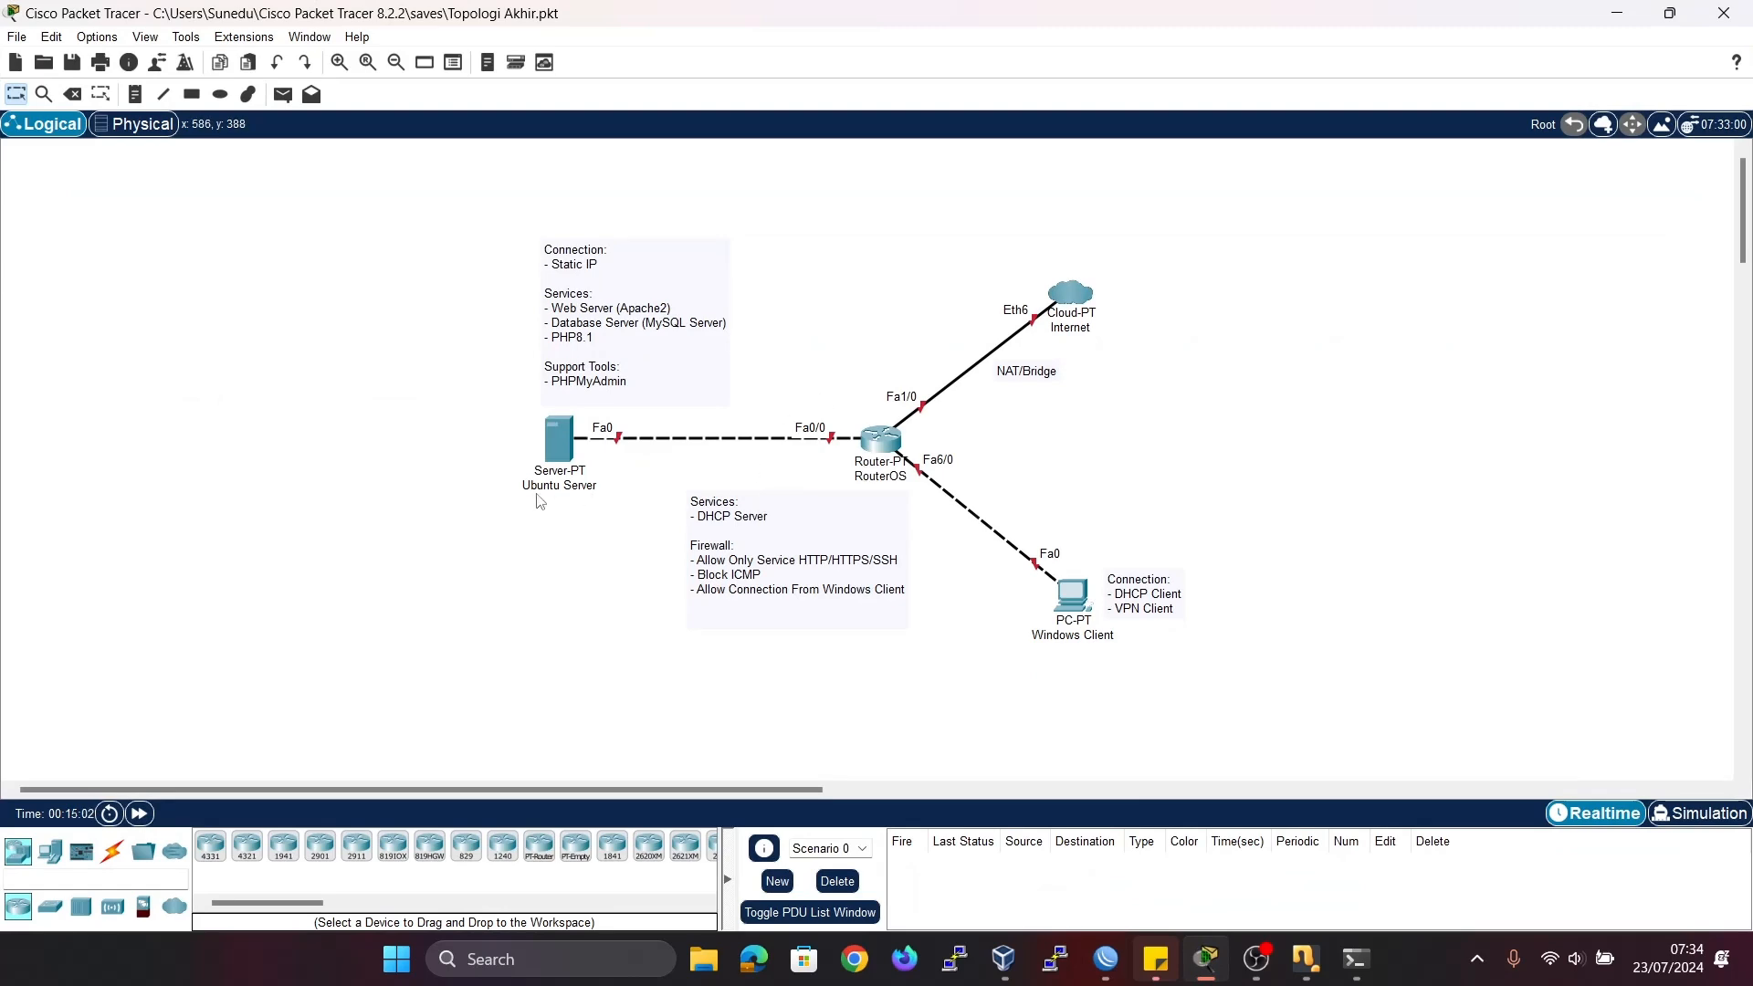
{"action": "left_click", "coordinate": [1614, 13]}
Rename interface ether2 to ether2-SERVER.
{"action": "double_click", "coordinate": [306, 359]}
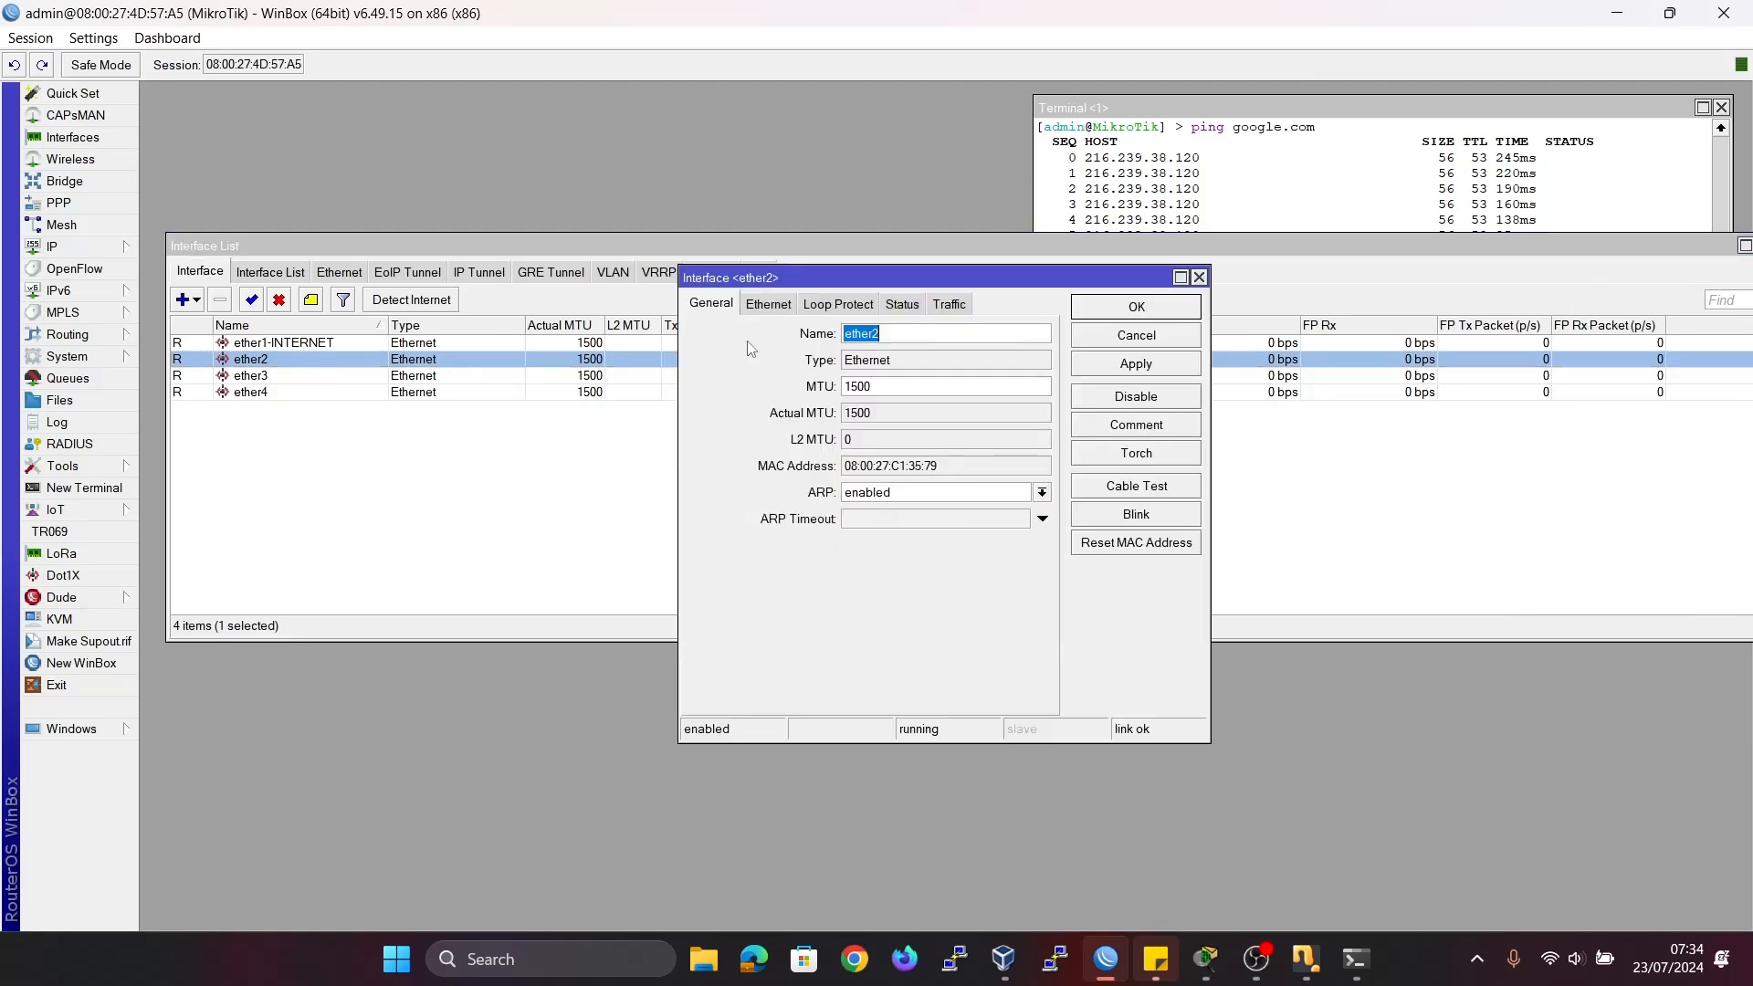
{"action": "left_click", "coordinate": [899, 340]}
{"action": "type", "text": "-SERVER"}
{"action": "left_click", "coordinate": [1122, 313]}
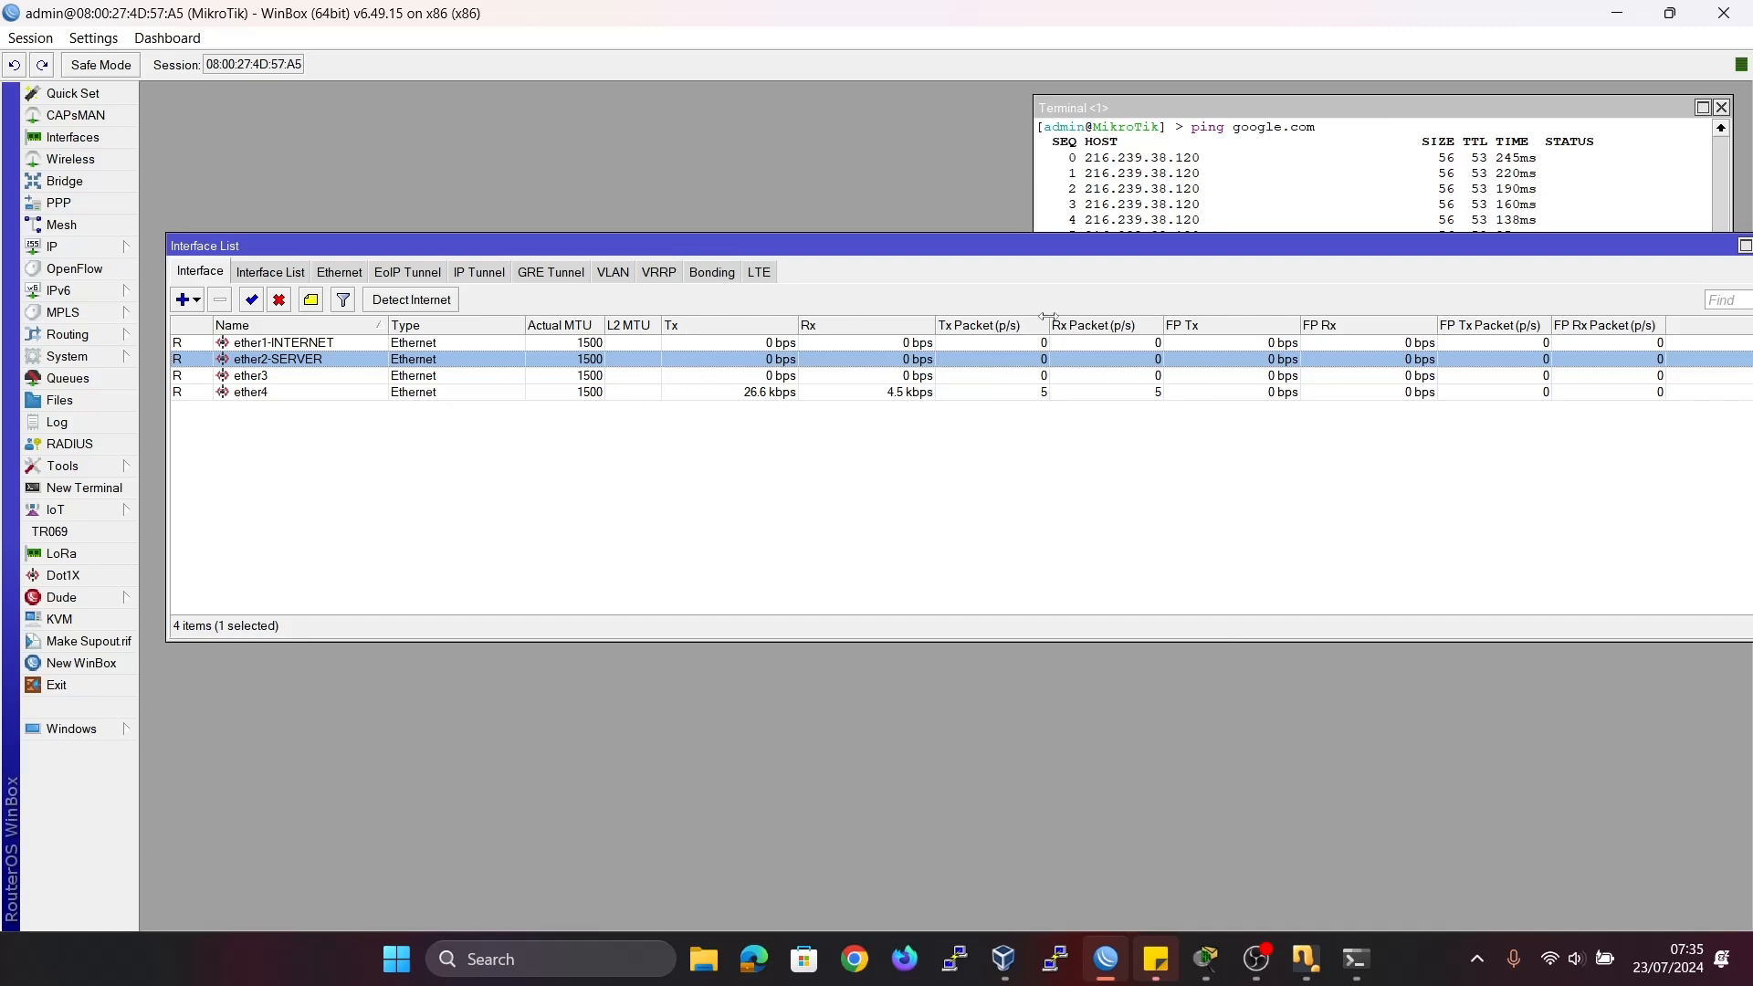
Move the interface list lower in the workspace, open the router's IP address list and place it above the interface list.
{"action": "left_click_drag", "start_coordinate": [1175, 248], "coordinate": [1203, 515]}
{"action": "left_click", "coordinate": [68, 248]}
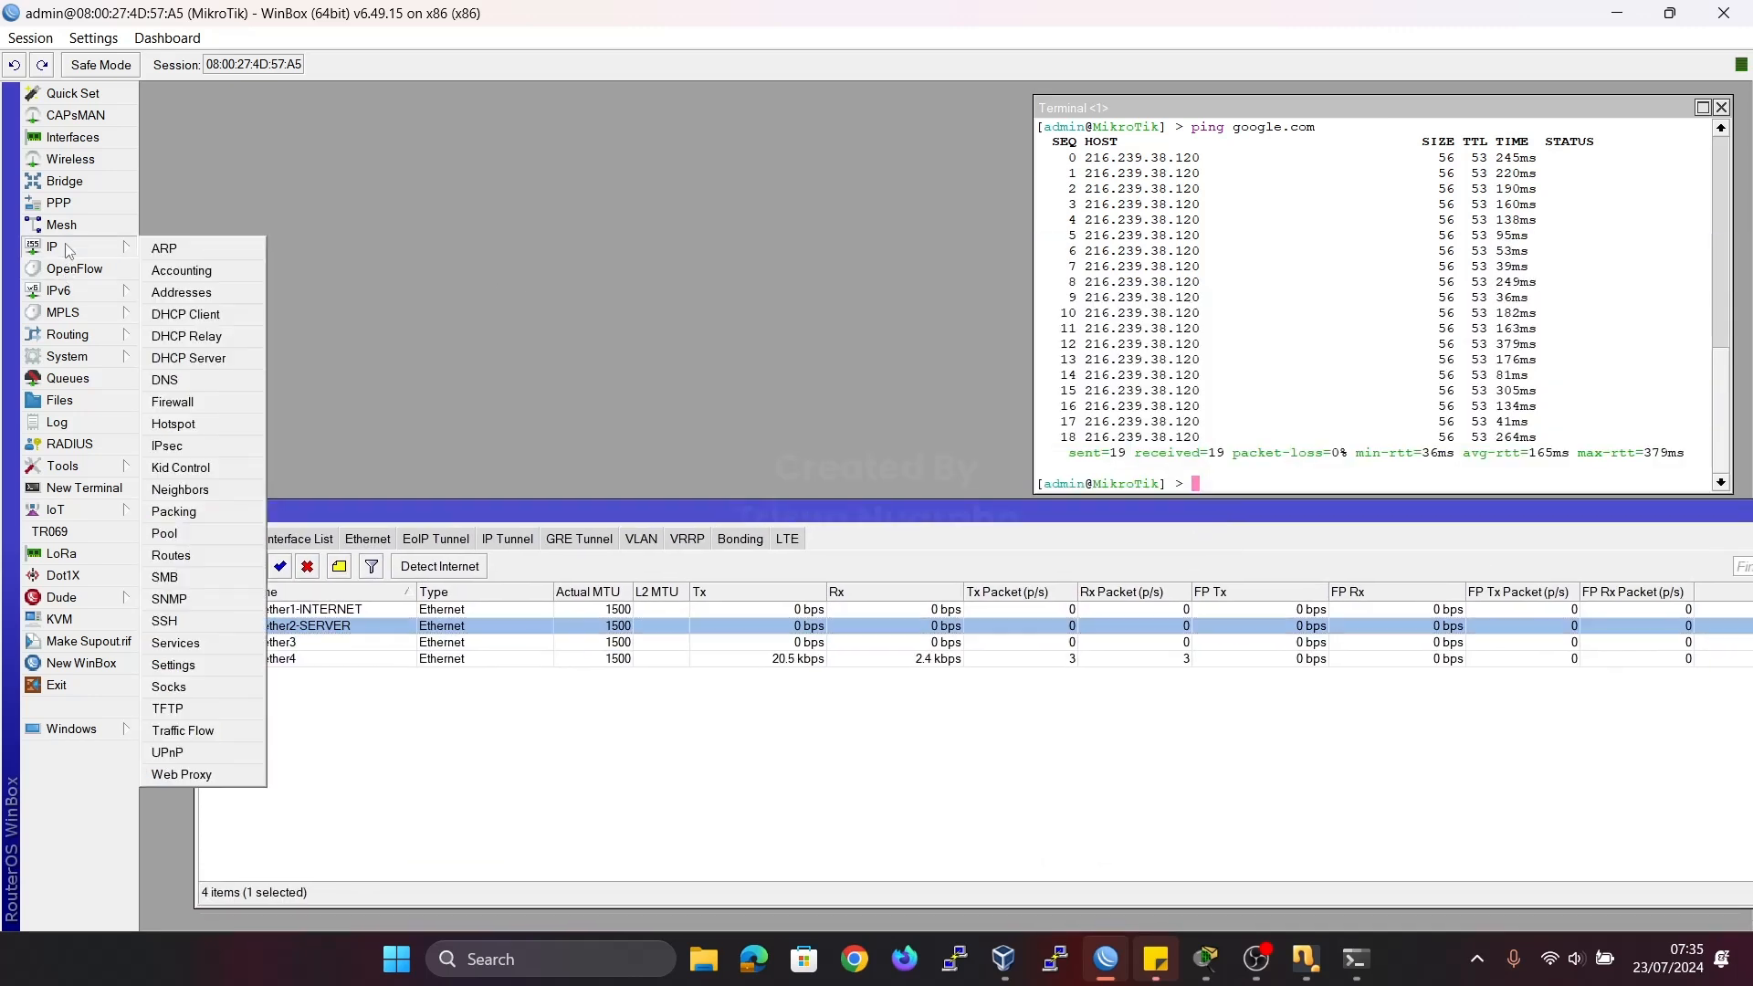
{"action": "left_click", "coordinate": [199, 294]}
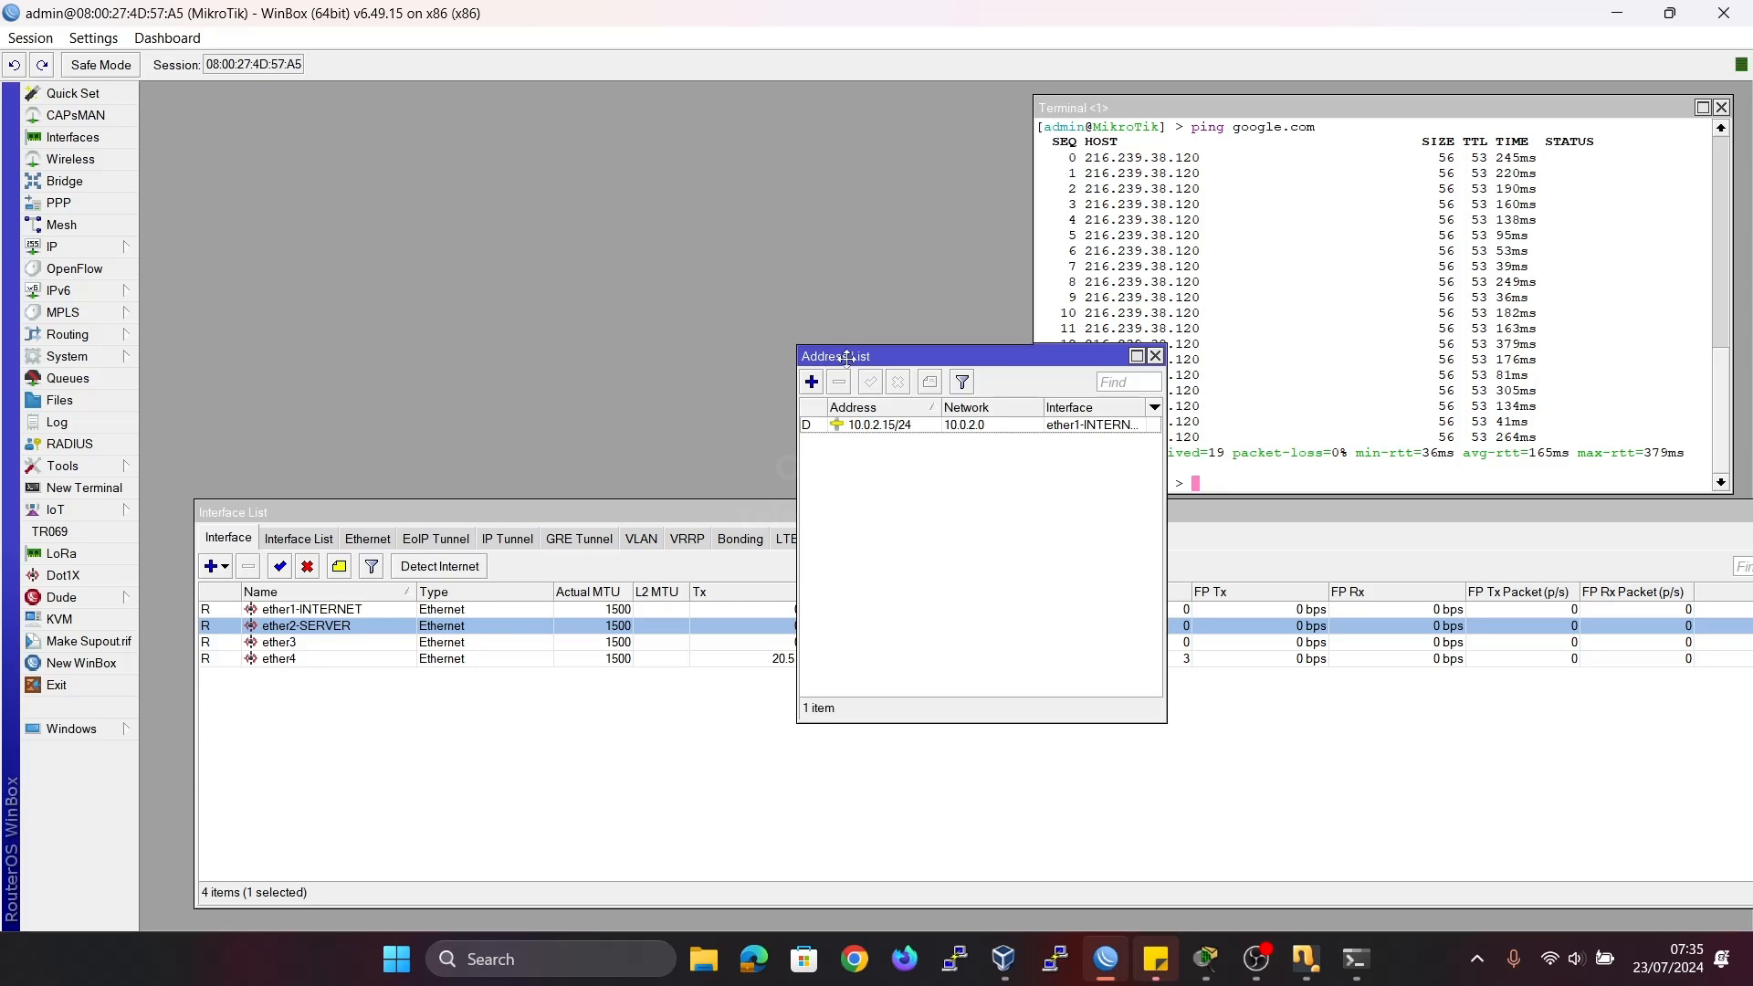
{"action": "left_click_drag", "start_coordinate": [847, 356], "coordinate": [372, 135]}
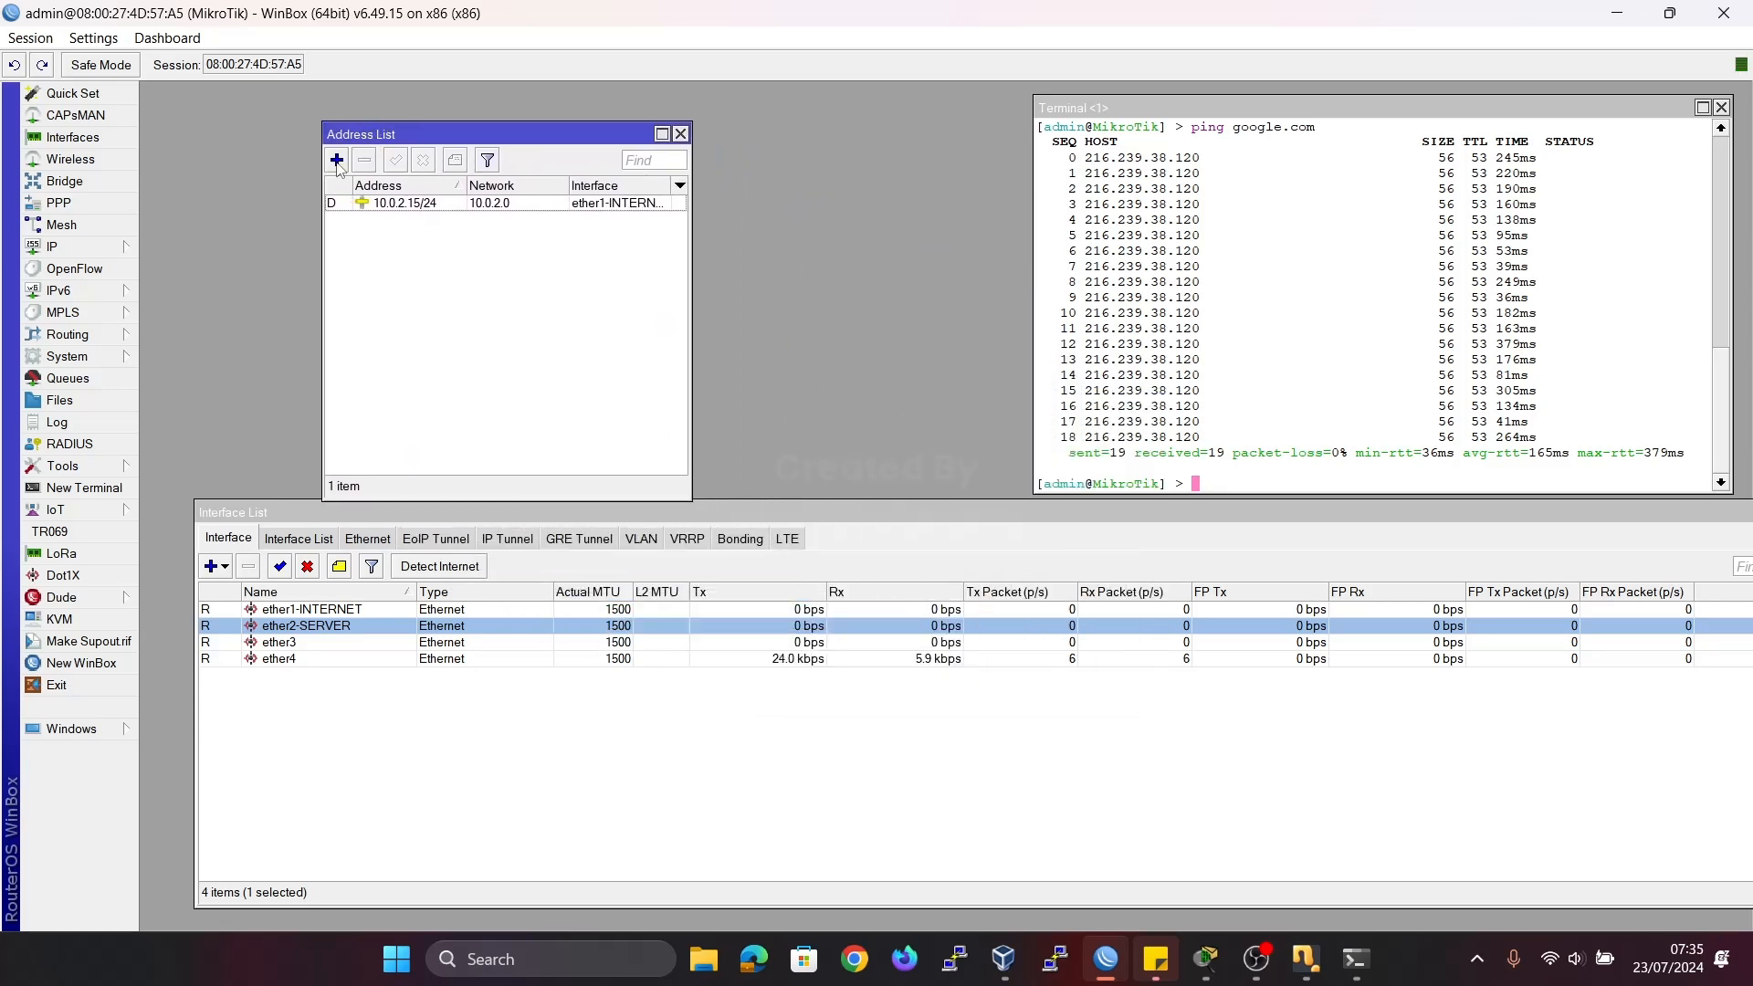
Add the address 192.168.100.1/30 on interface ether2-SERVER.
{"action": "left_click", "coordinate": [337, 161]}
{"action": "type", "text": "192.168"}
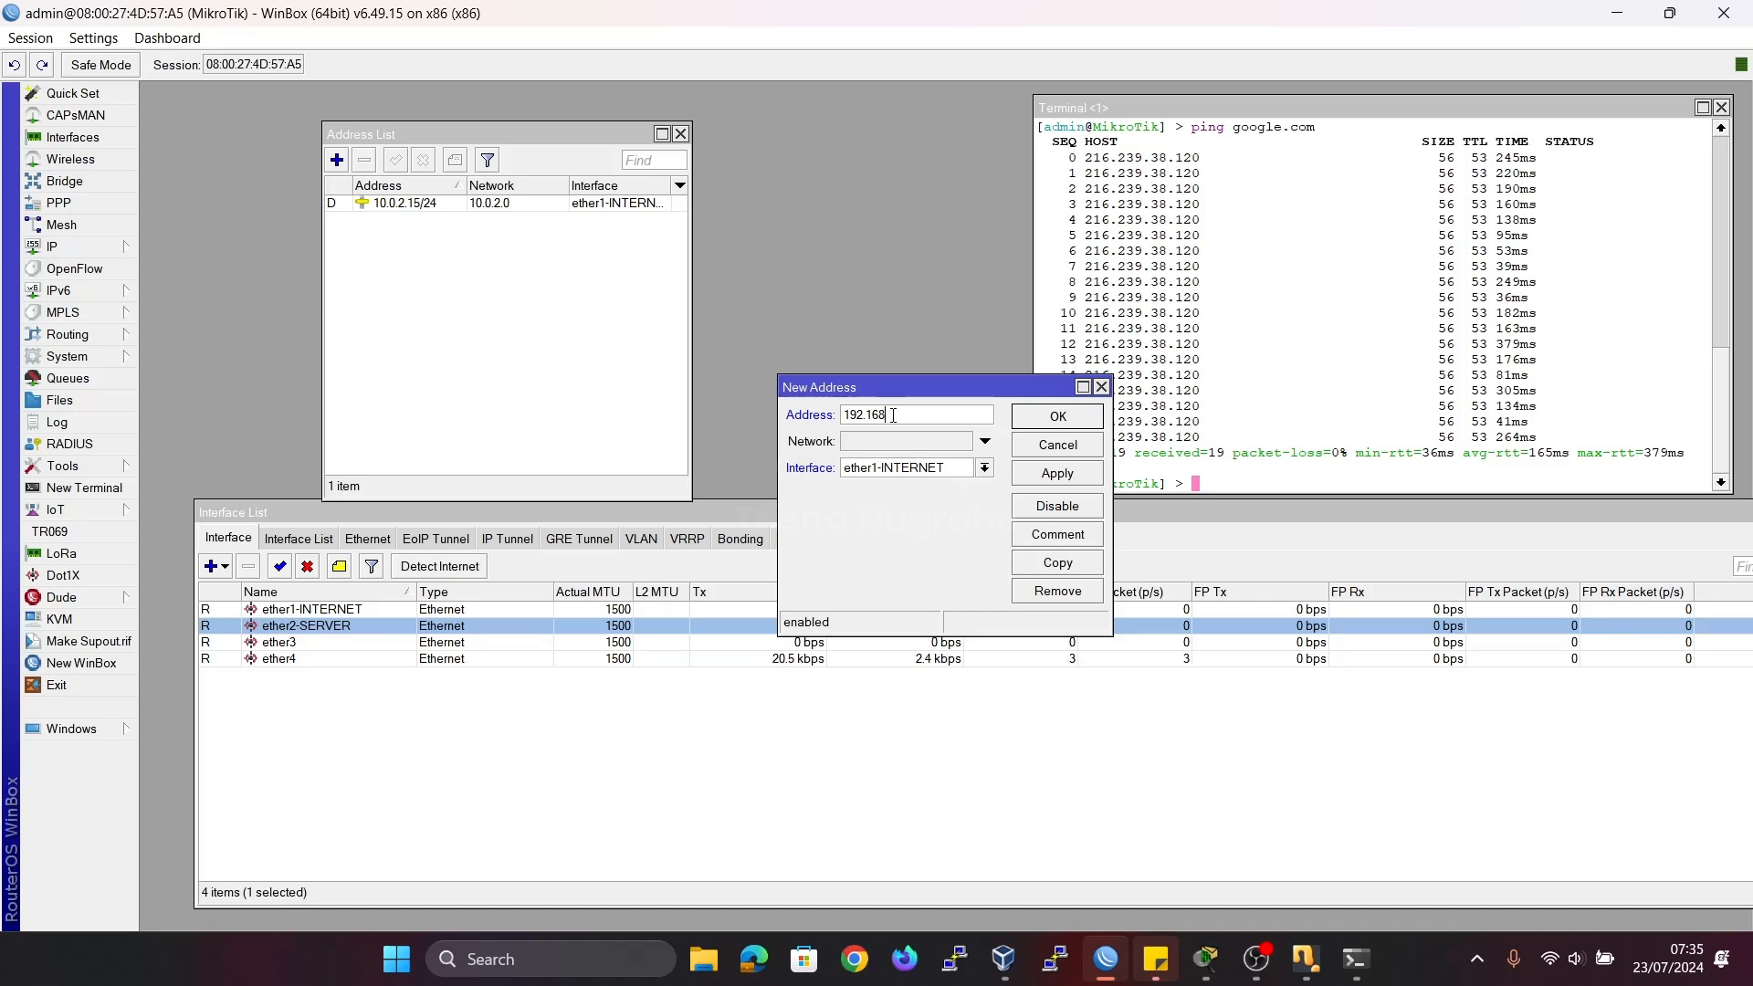
{"action": "type", "text": ".100.1/30"}
{"action": "left_click", "coordinate": [985, 468]}
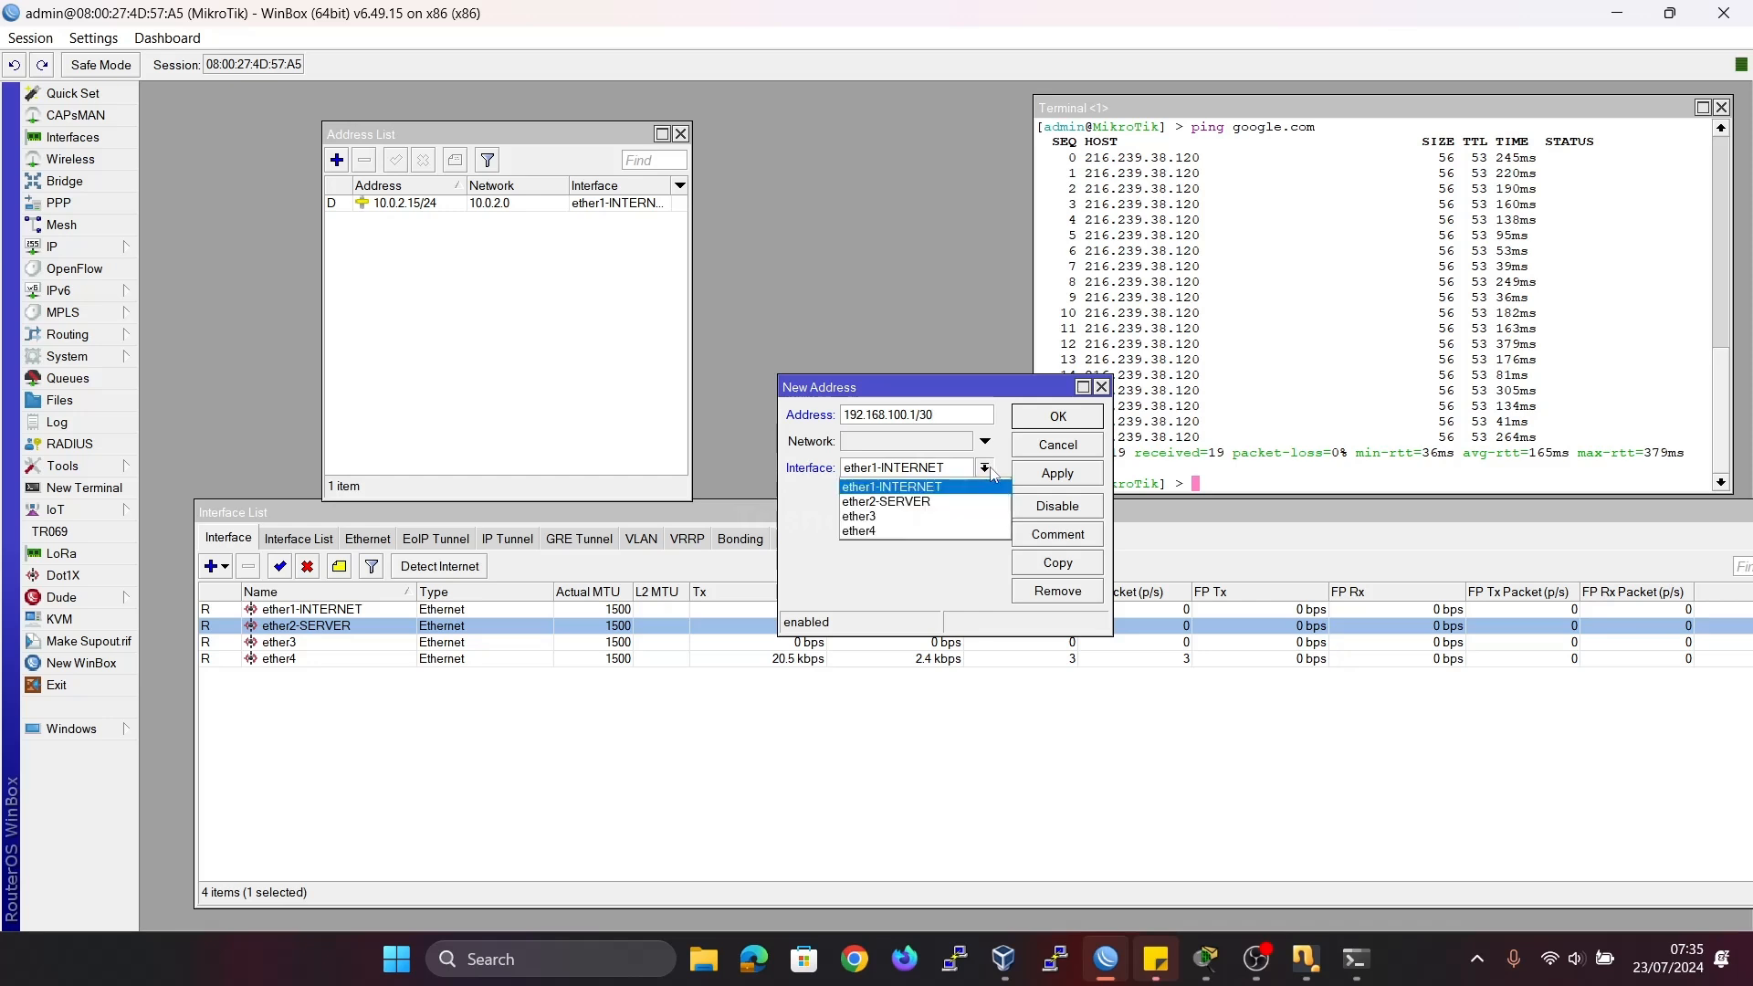
{"action": "left_click", "coordinate": [904, 501]}
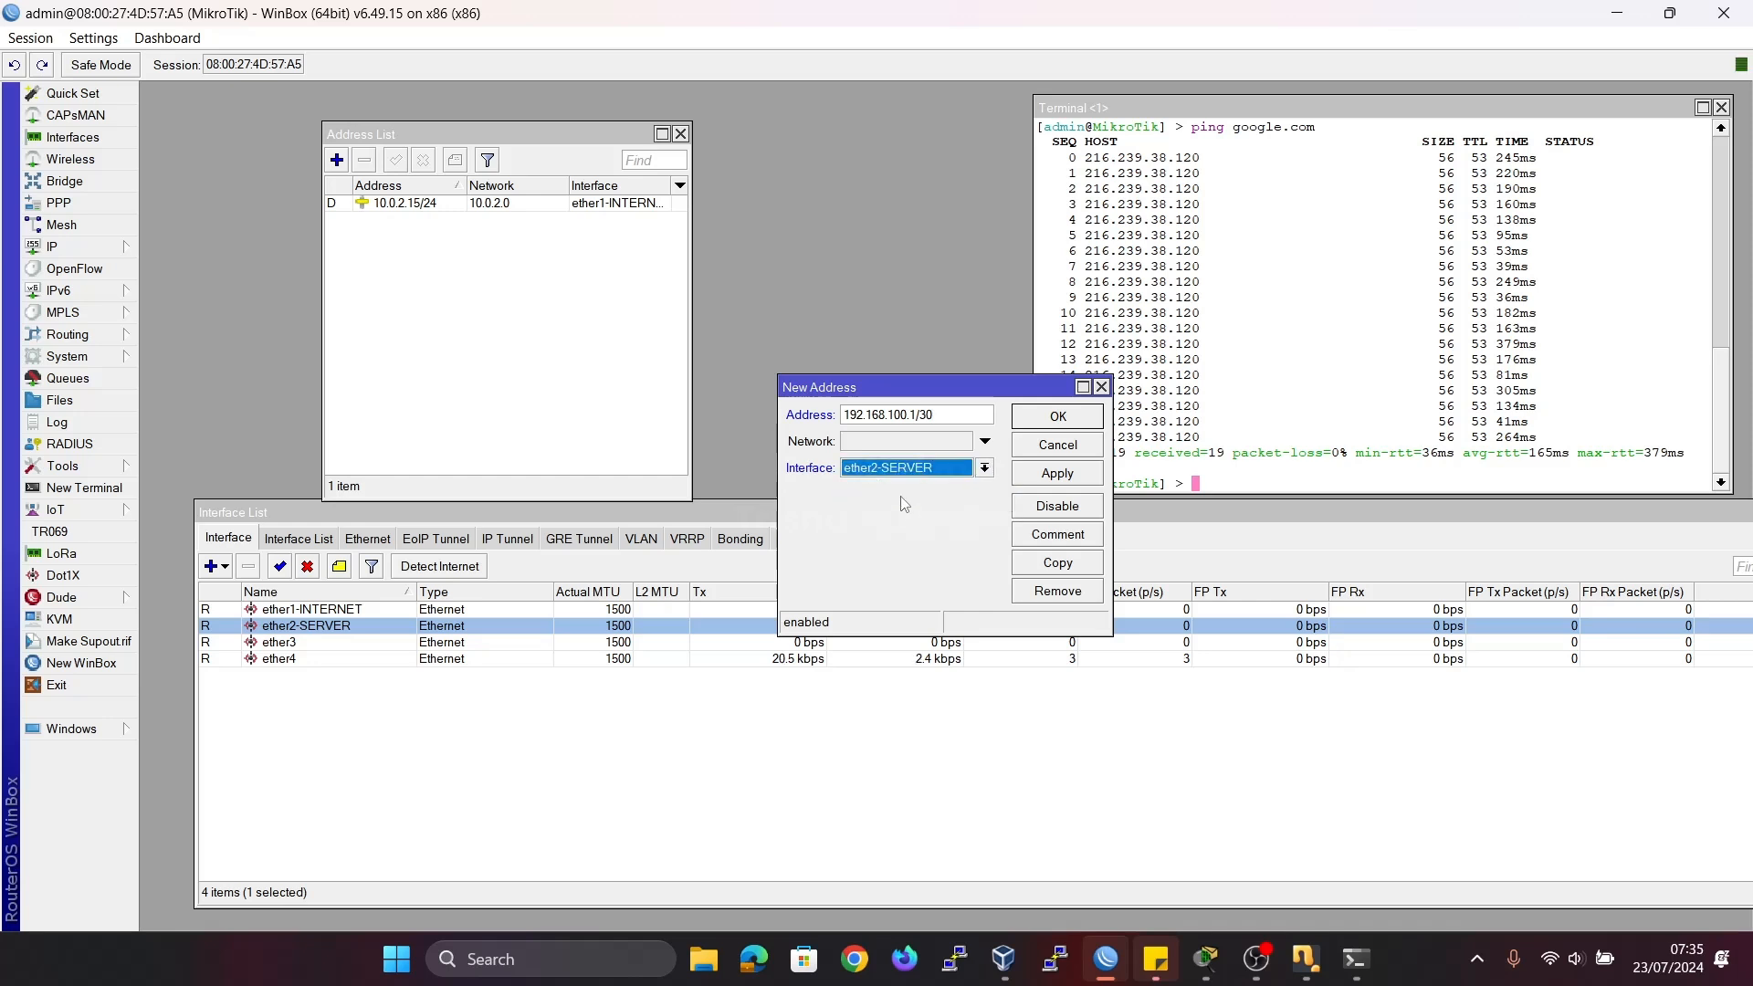
{"action": "left_click", "coordinate": [1032, 476]}
{"action": "left_click", "coordinate": [1049, 420]}
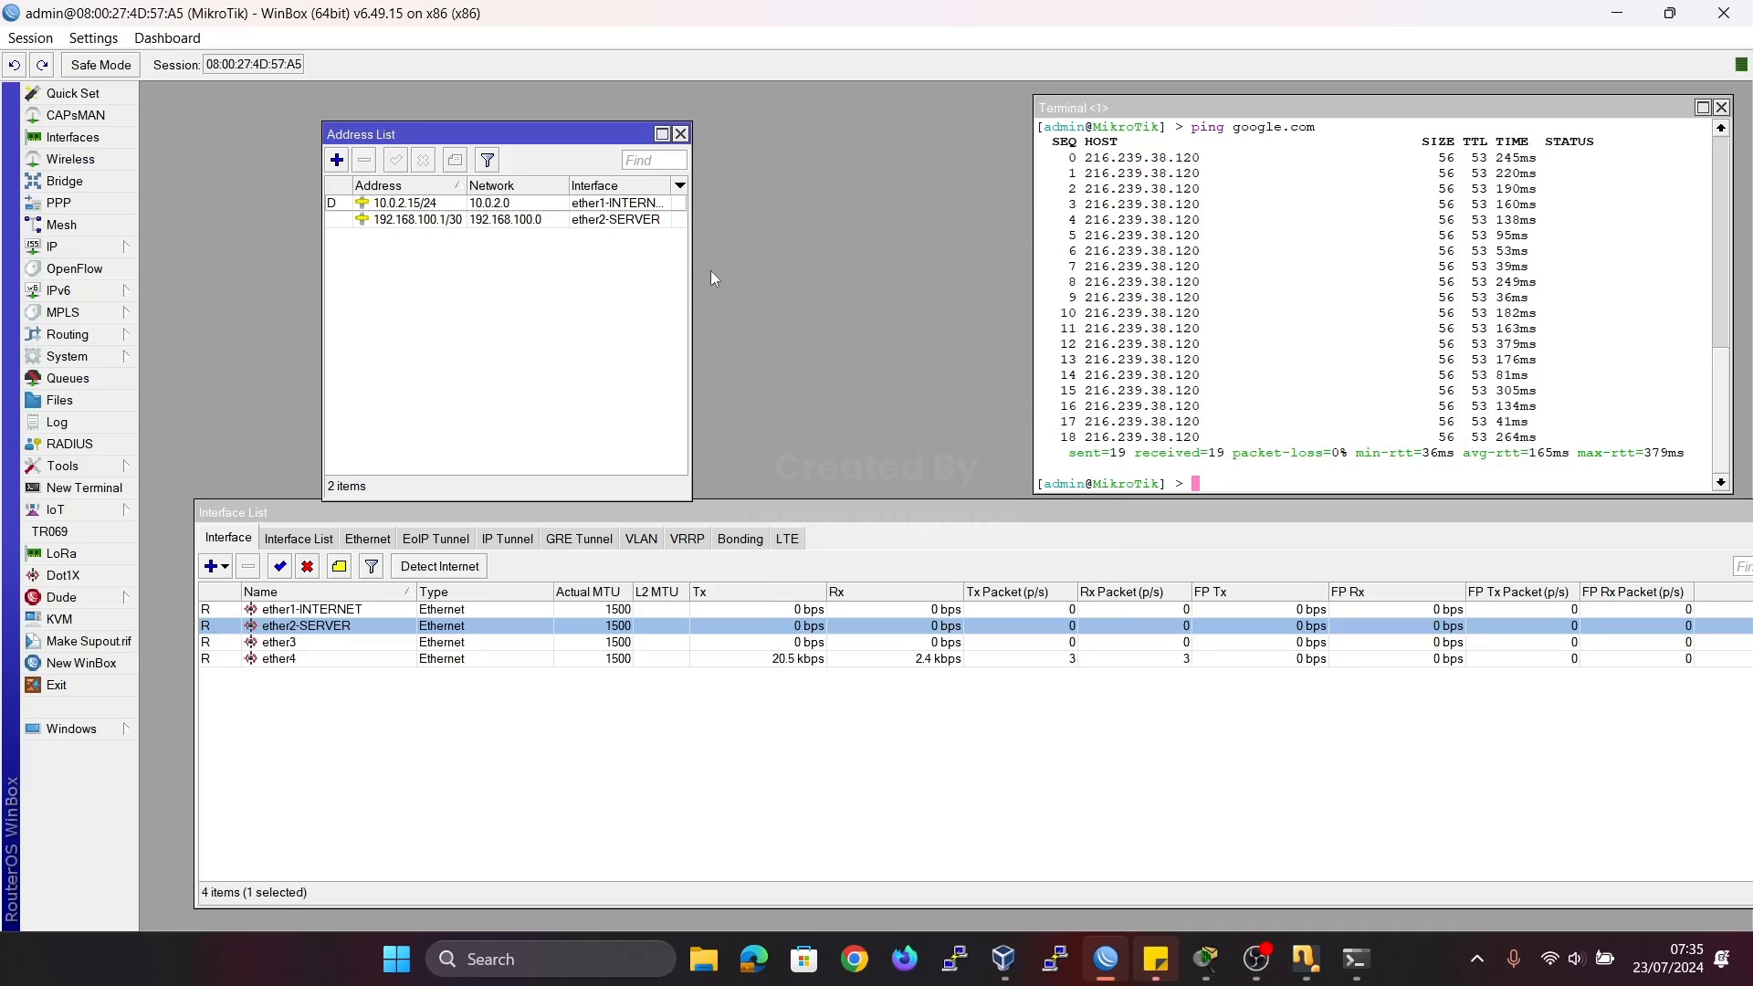
Widen the address list and its Interface column to show full interface names, and align the window above the interface list.
{"action": "left_click_drag", "start_coordinate": [691, 267], "coordinate": [895, 268]}
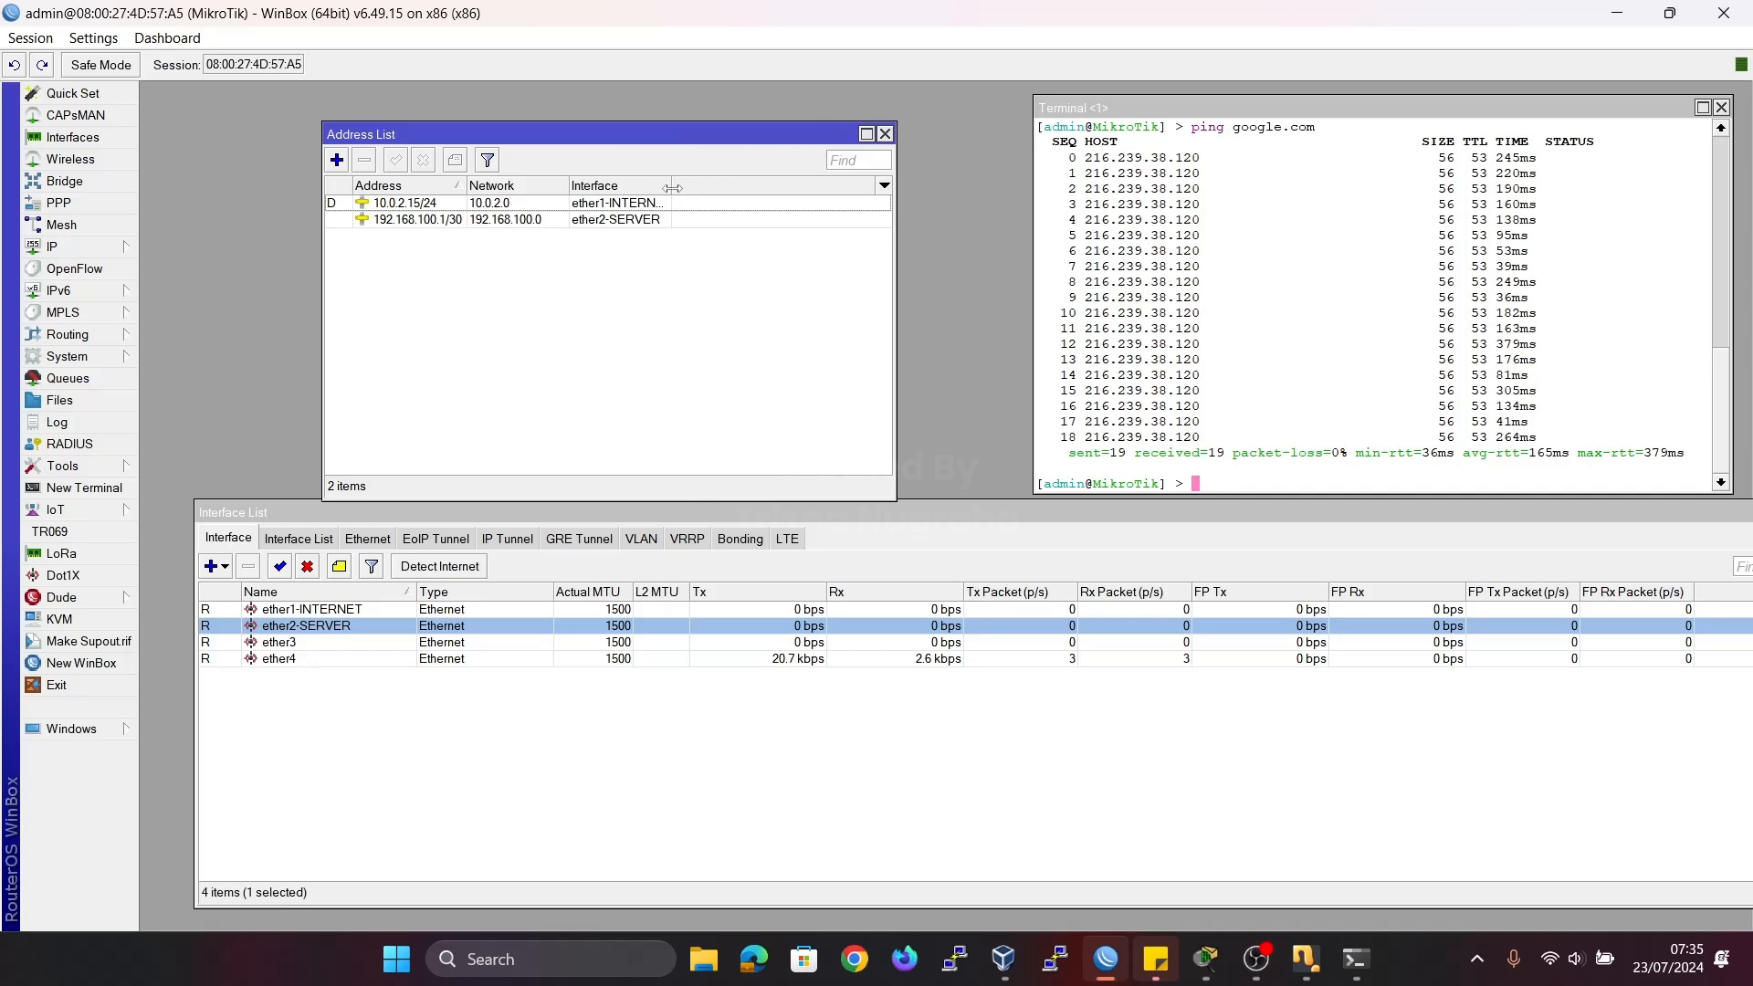
{"action": "left_click_drag", "start_coordinate": [675, 192], "coordinate": [733, 192]}
{"action": "left_click", "coordinate": [440, 224]}
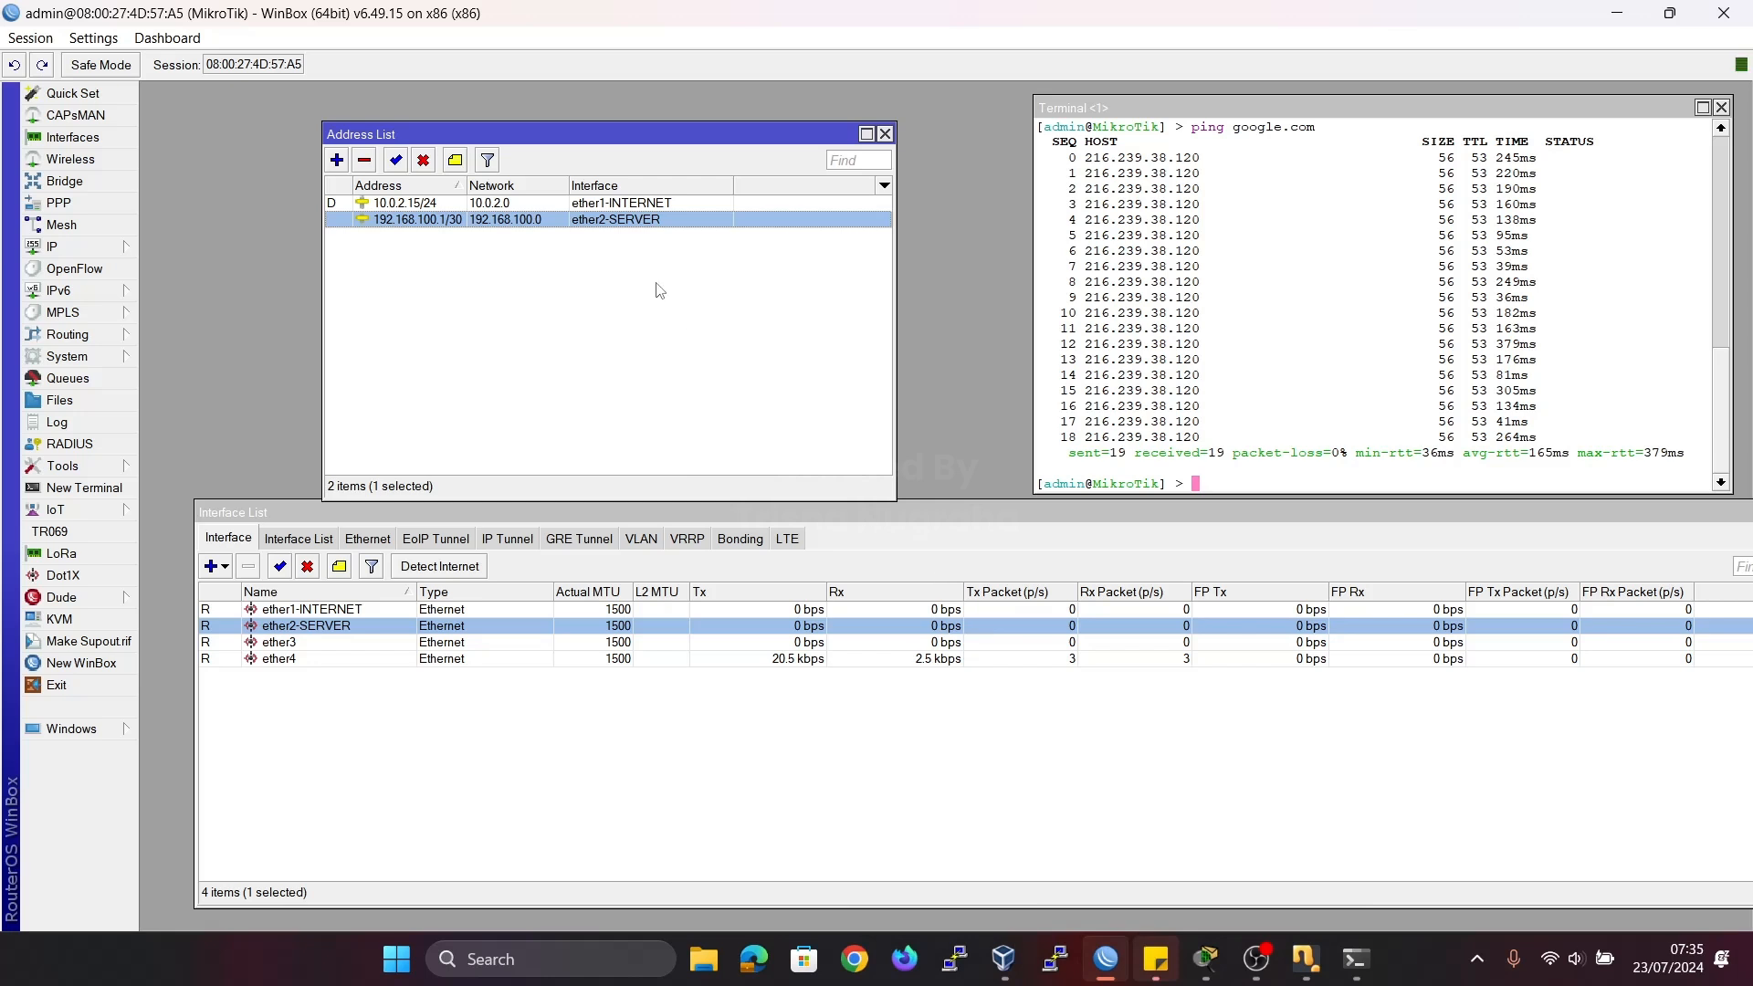
{"action": "left_click_drag", "start_coordinate": [485, 130], "coordinate": [358, 113]}
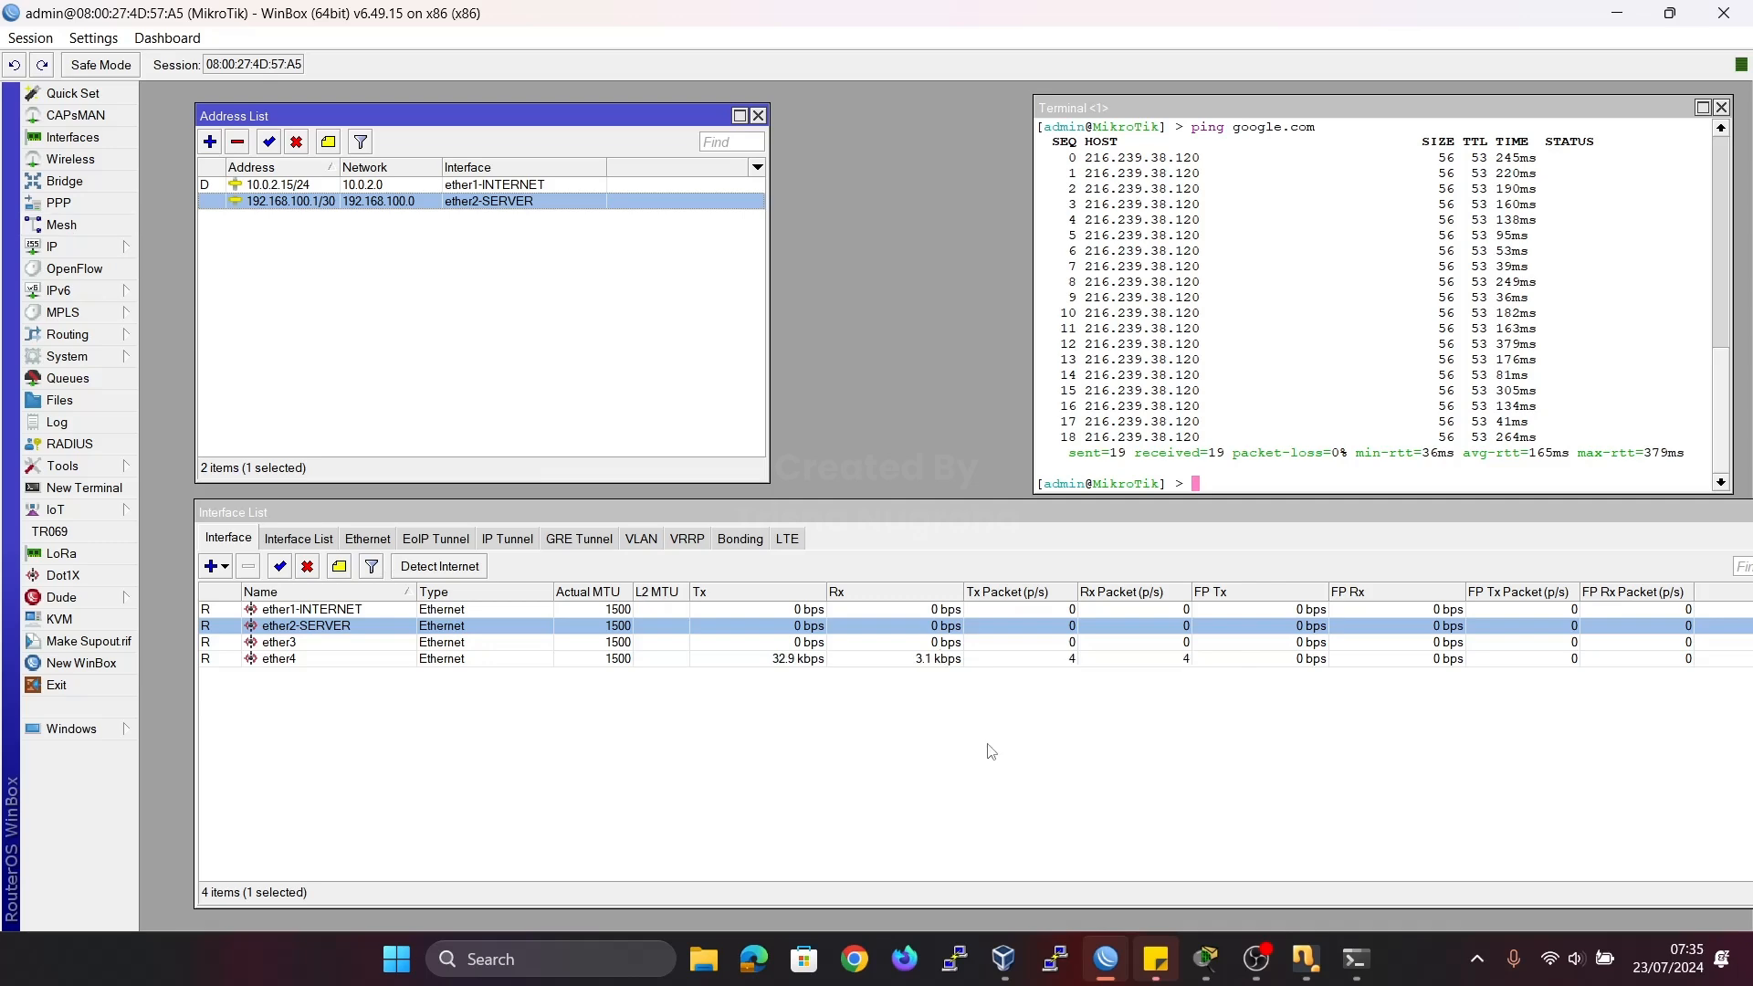
Review the planned client link in the Cisco Packet Tracer topology and return to the address list in WinBox.
{"action": "mouse_move", "coordinate": [1002, 956]}
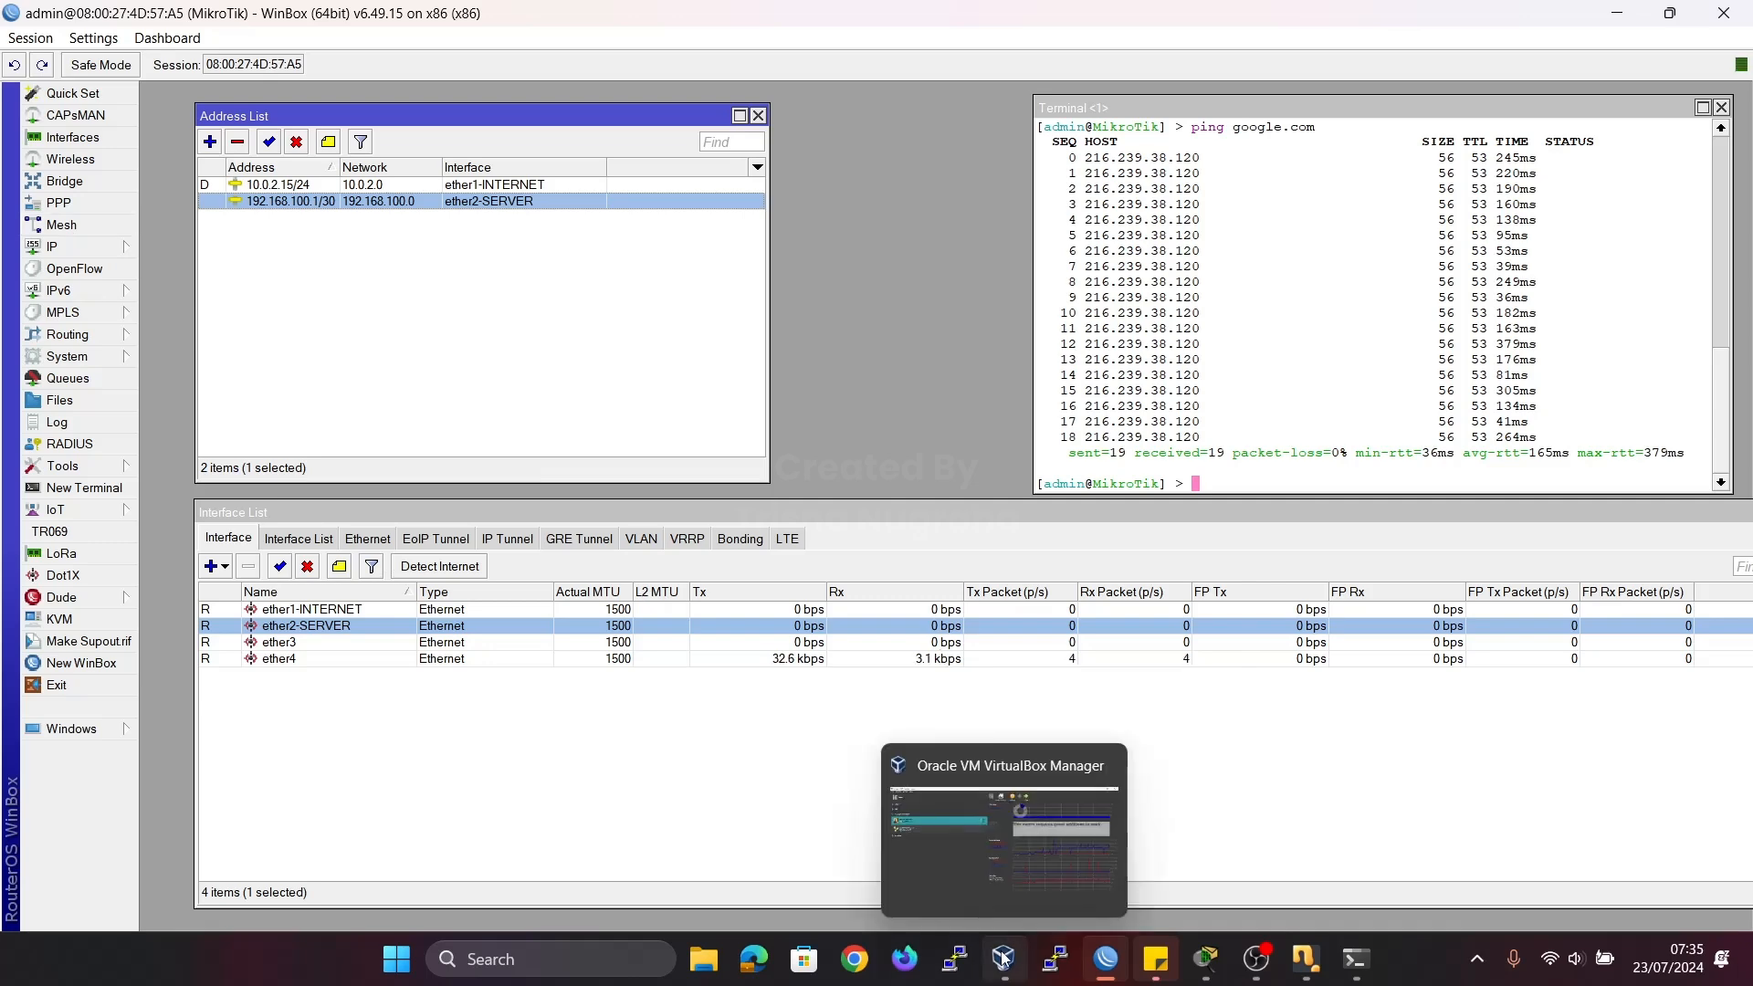
{"action": "left_click", "coordinate": [1205, 958]}
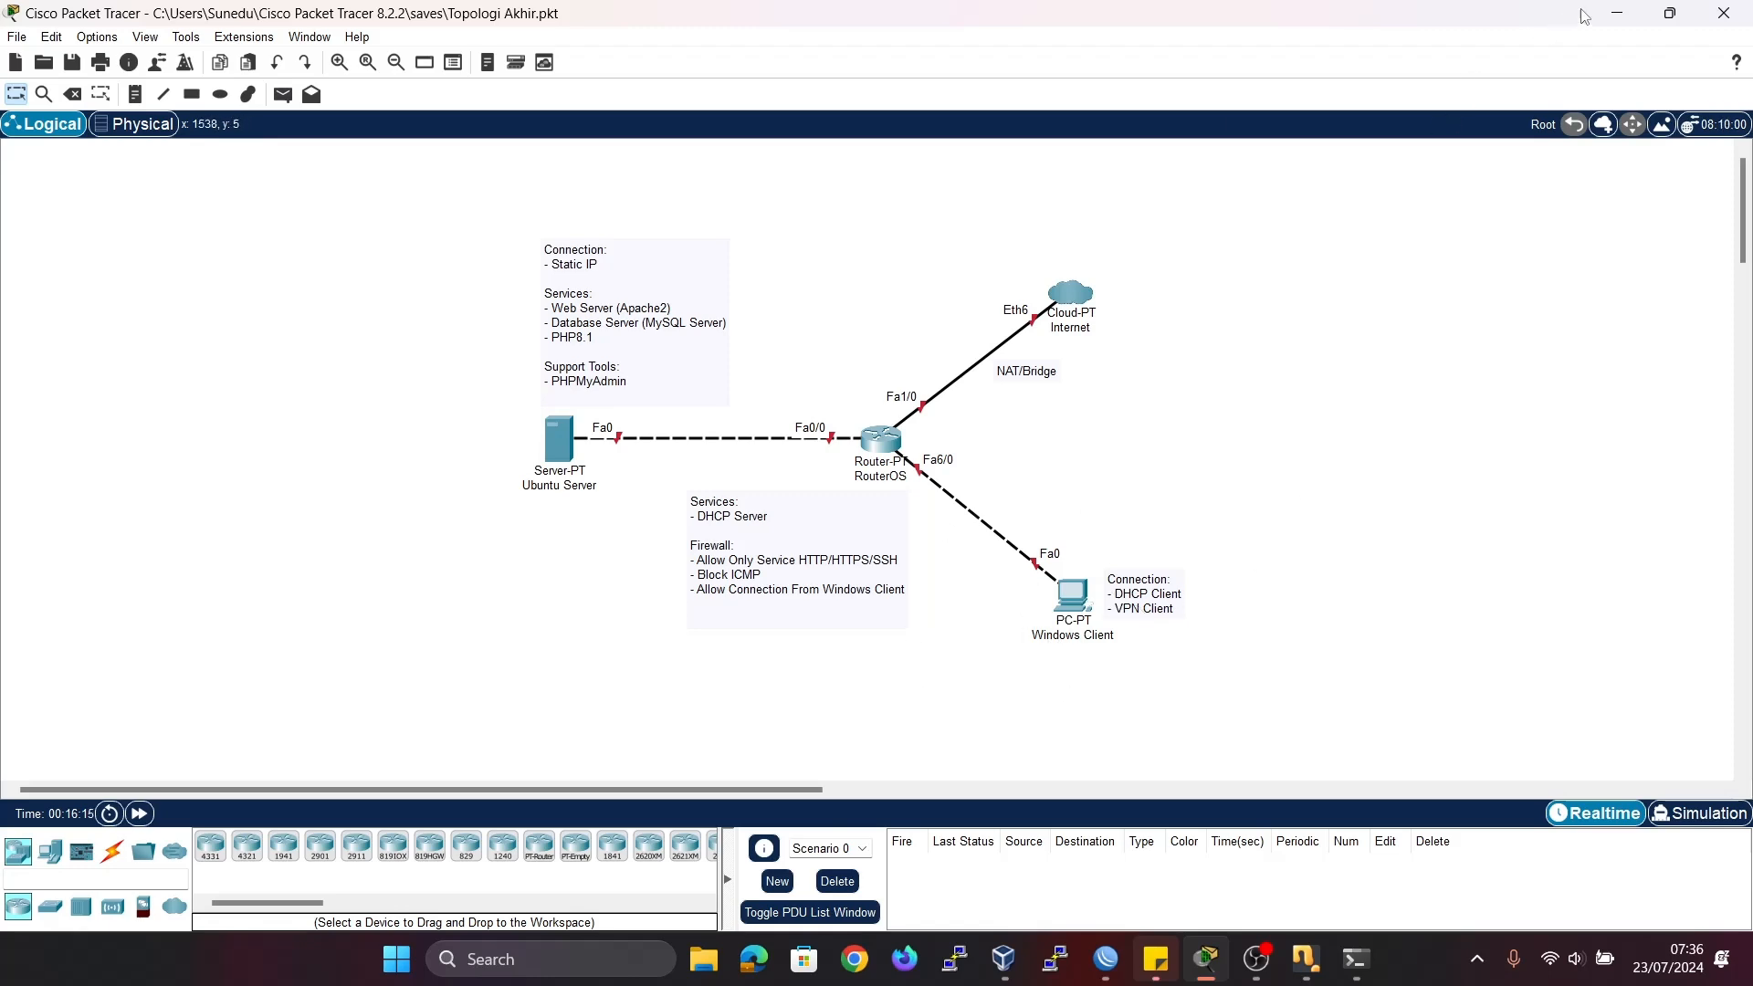
{"action": "left_click", "coordinate": [1614, 13]}
{"action": "left_click", "coordinate": [290, 272]}
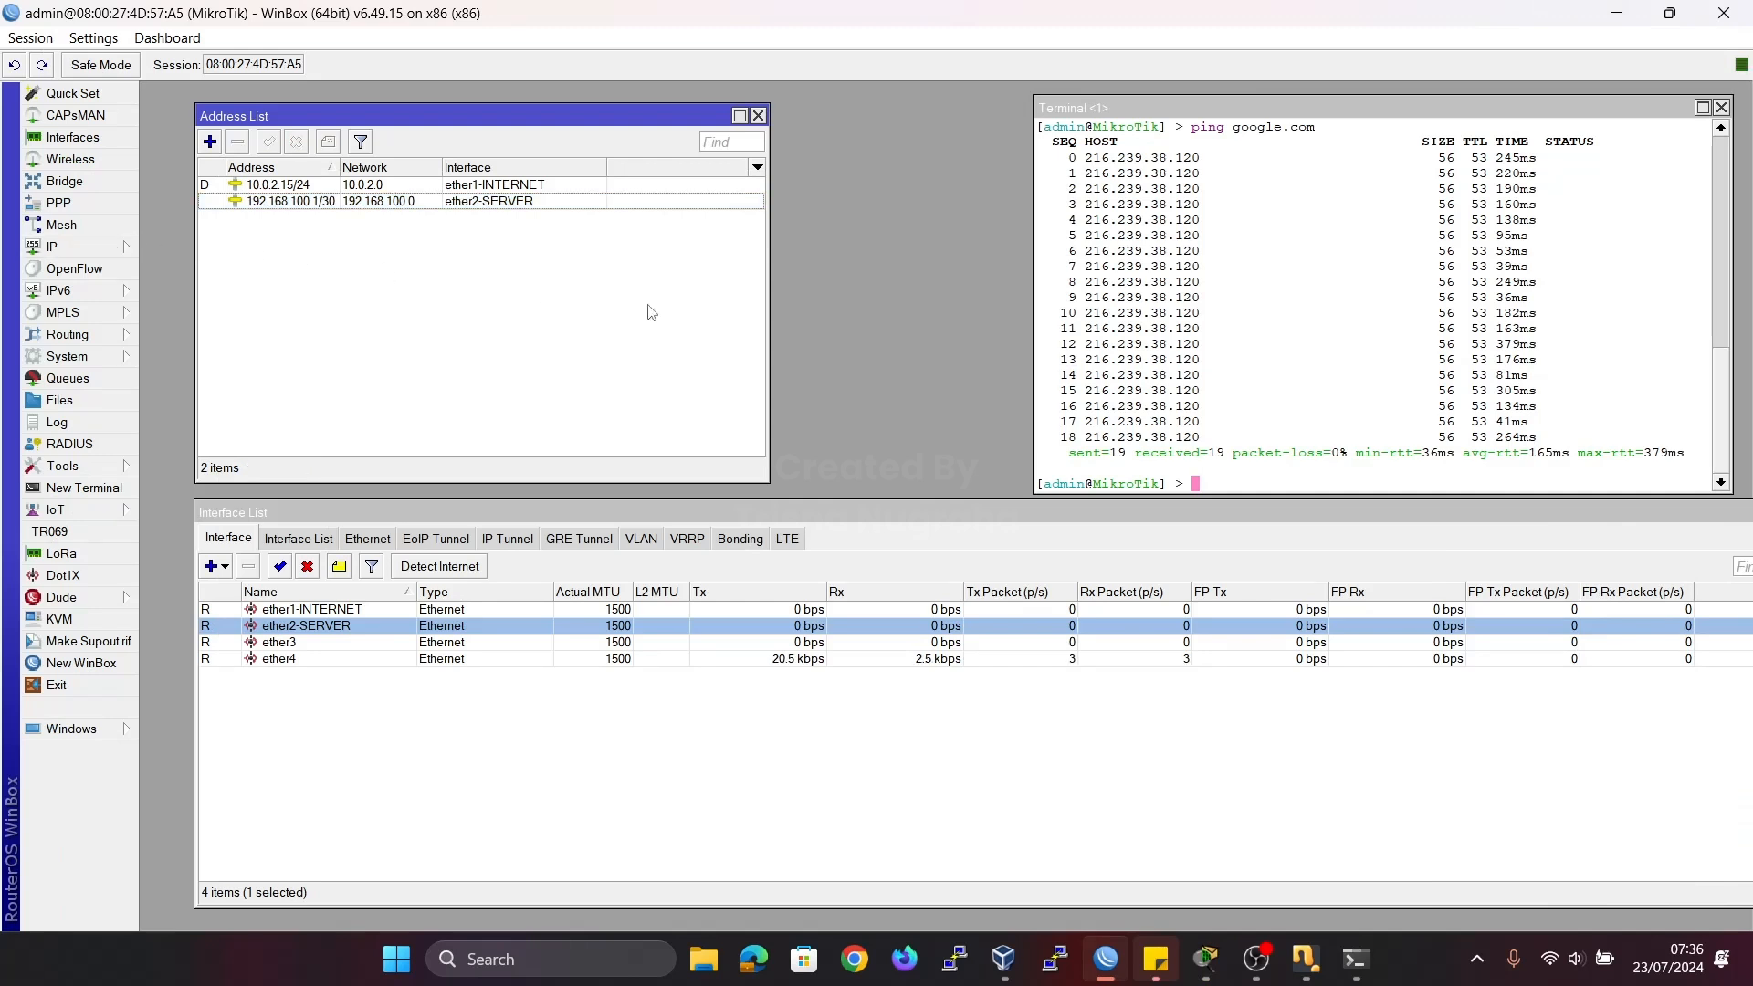
Rename interface ether3 to ether3-CLIENT.
{"action": "left_click", "coordinate": [473, 751]}
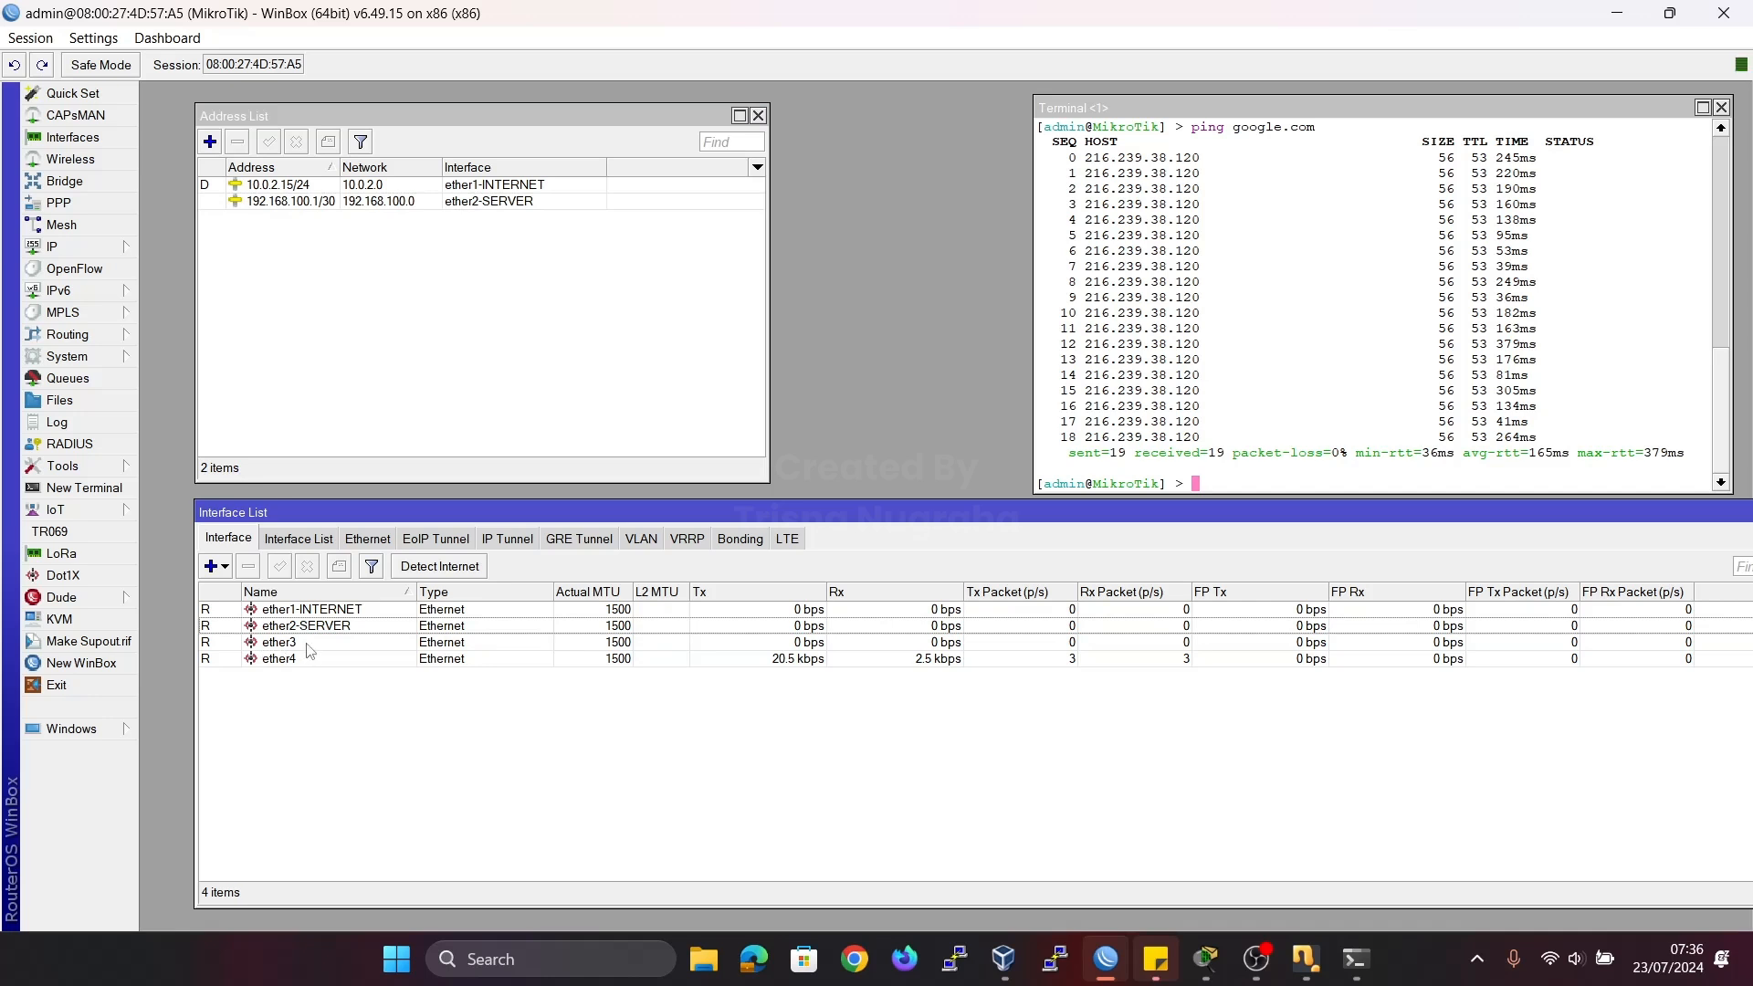
{"action": "double_click", "coordinate": [306, 643]}
{"action": "left_click", "coordinate": [970, 336]}
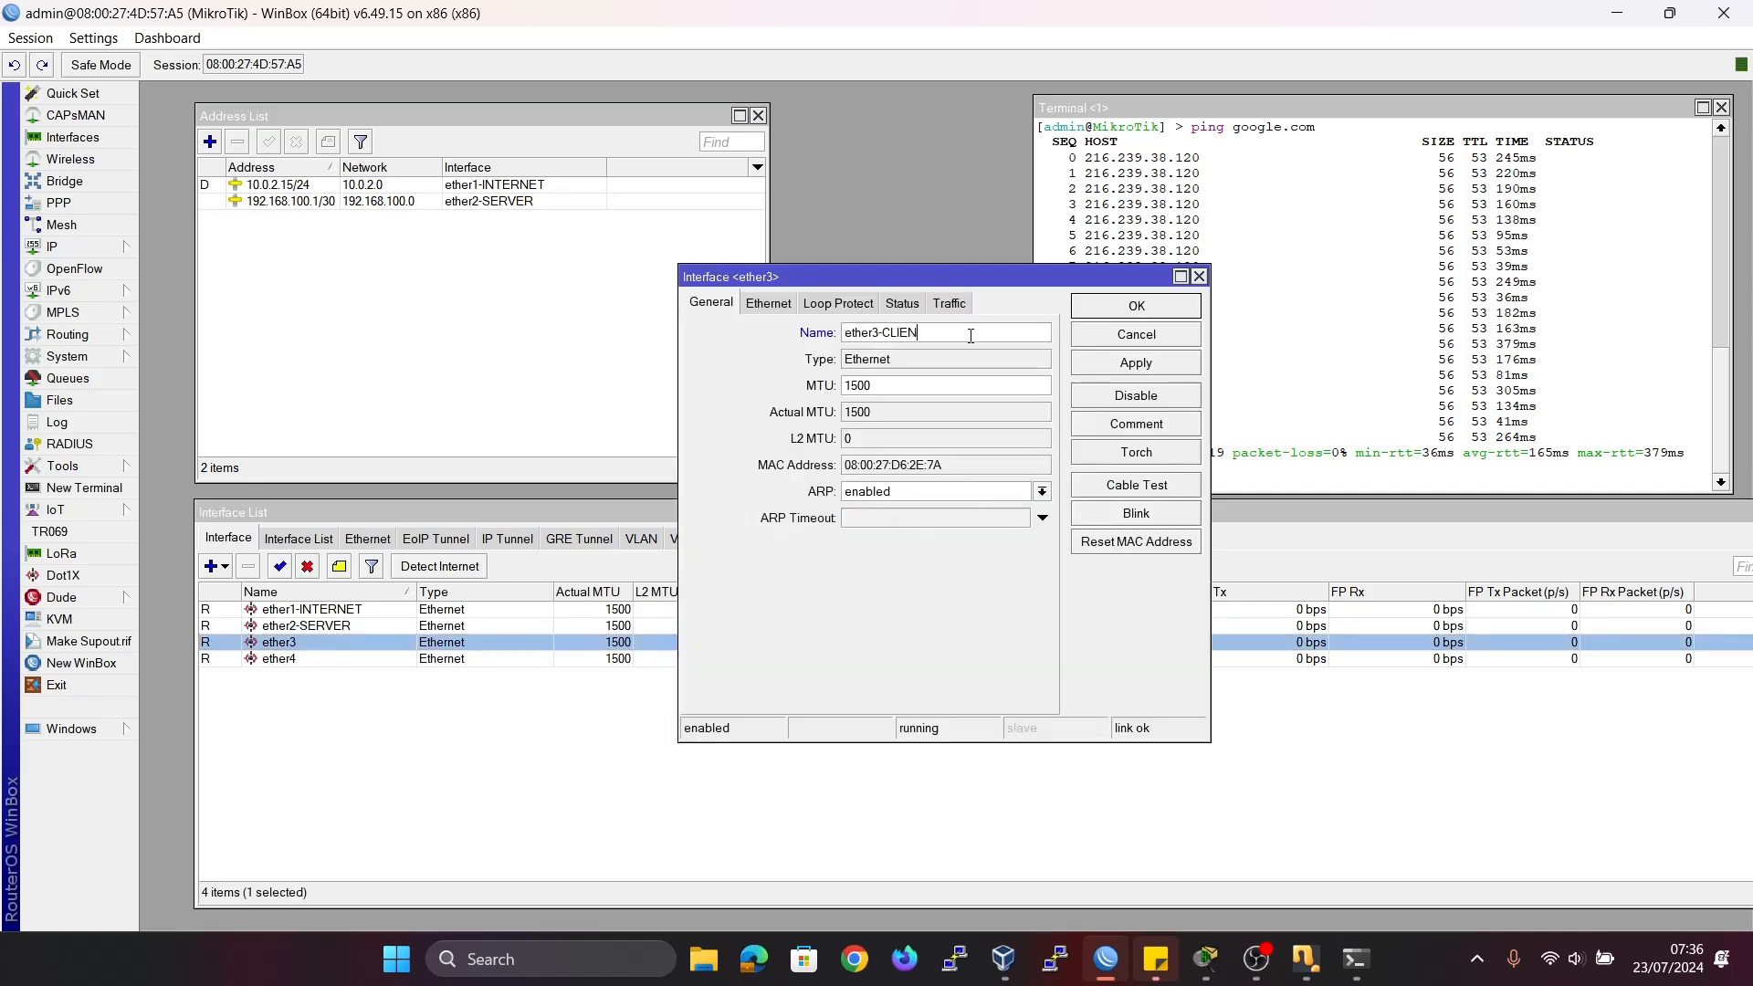
{"action": "left_click", "coordinate": [1135, 306]}
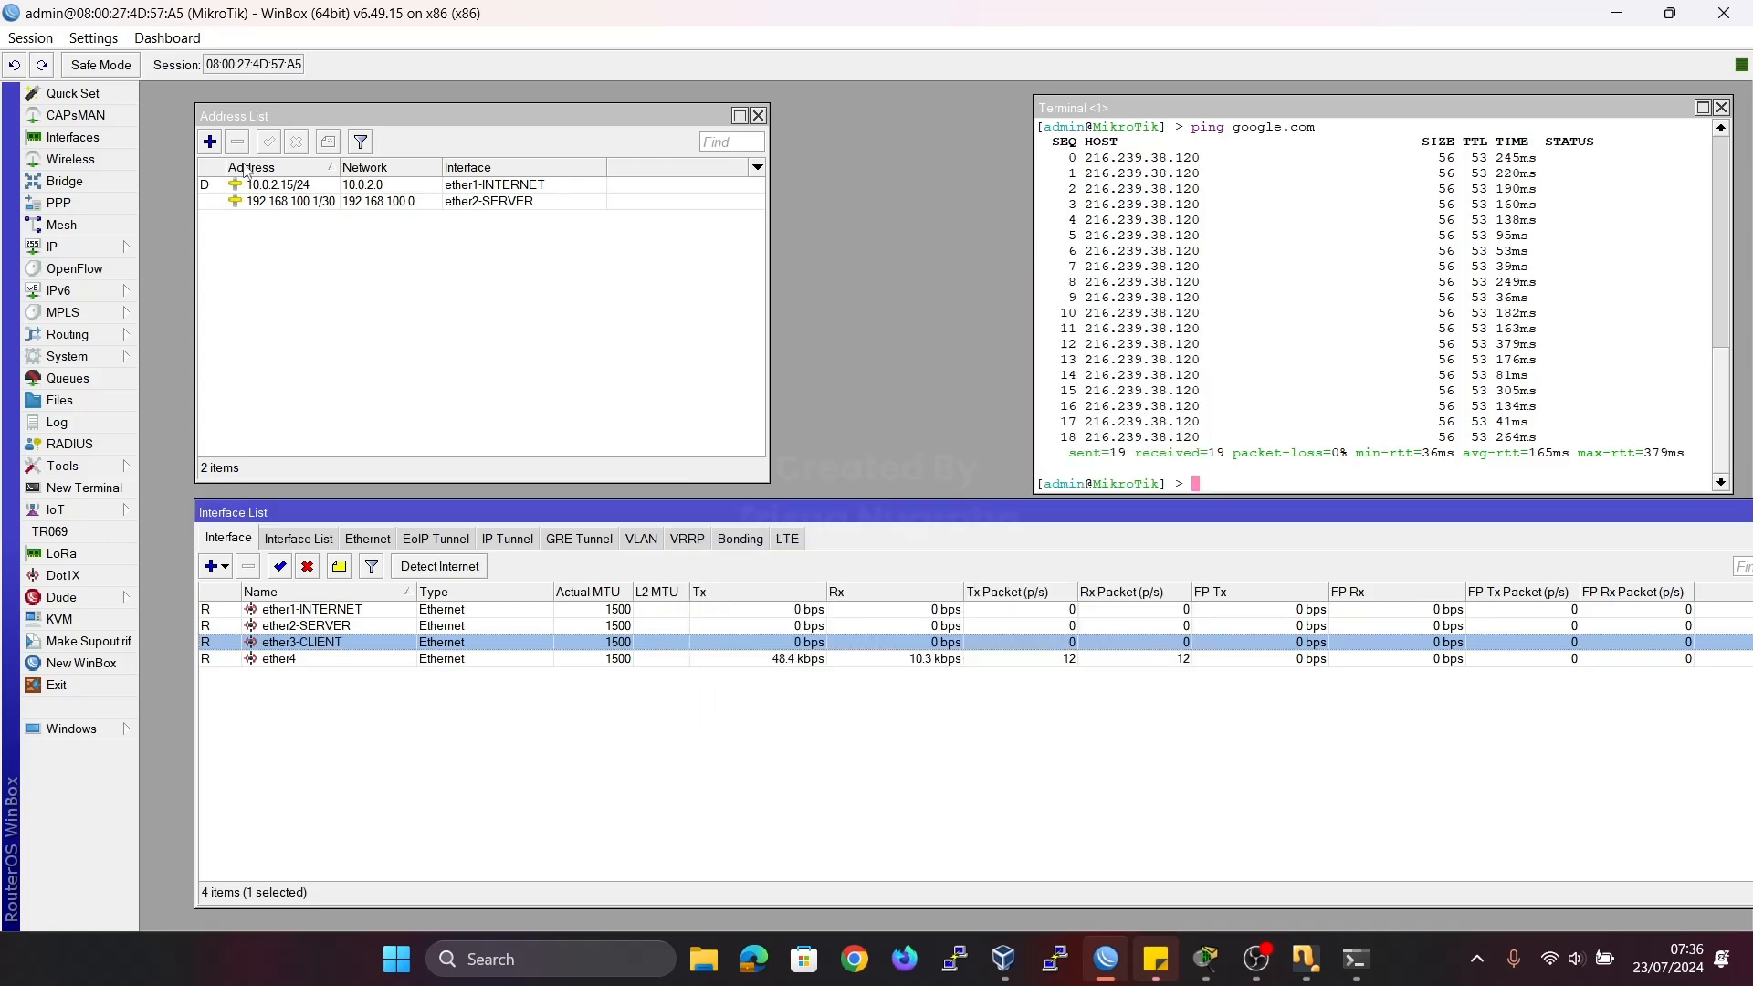
Add the address 172.16.10.1/24 on interface ether3-CLIENT.
{"action": "left_click", "coordinate": [209, 141]}
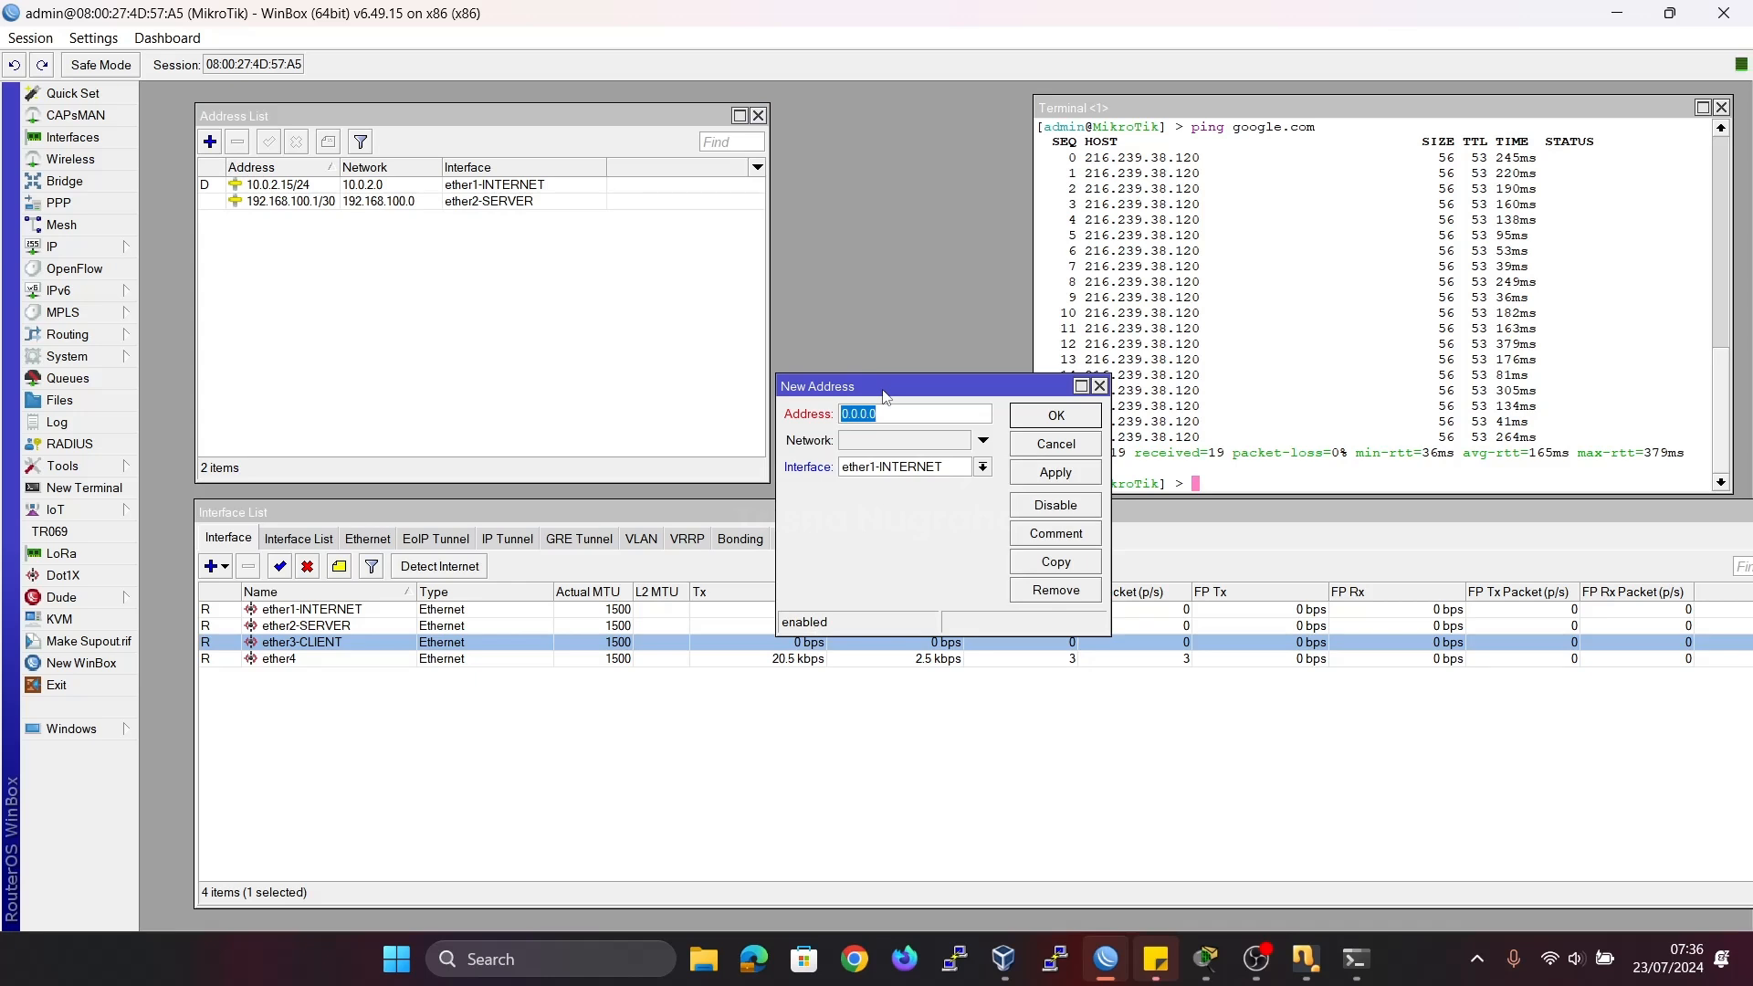
{"action": "type", "text": "172.16.10.1/24"}
{"action": "left_click", "coordinate": [982, 468]}
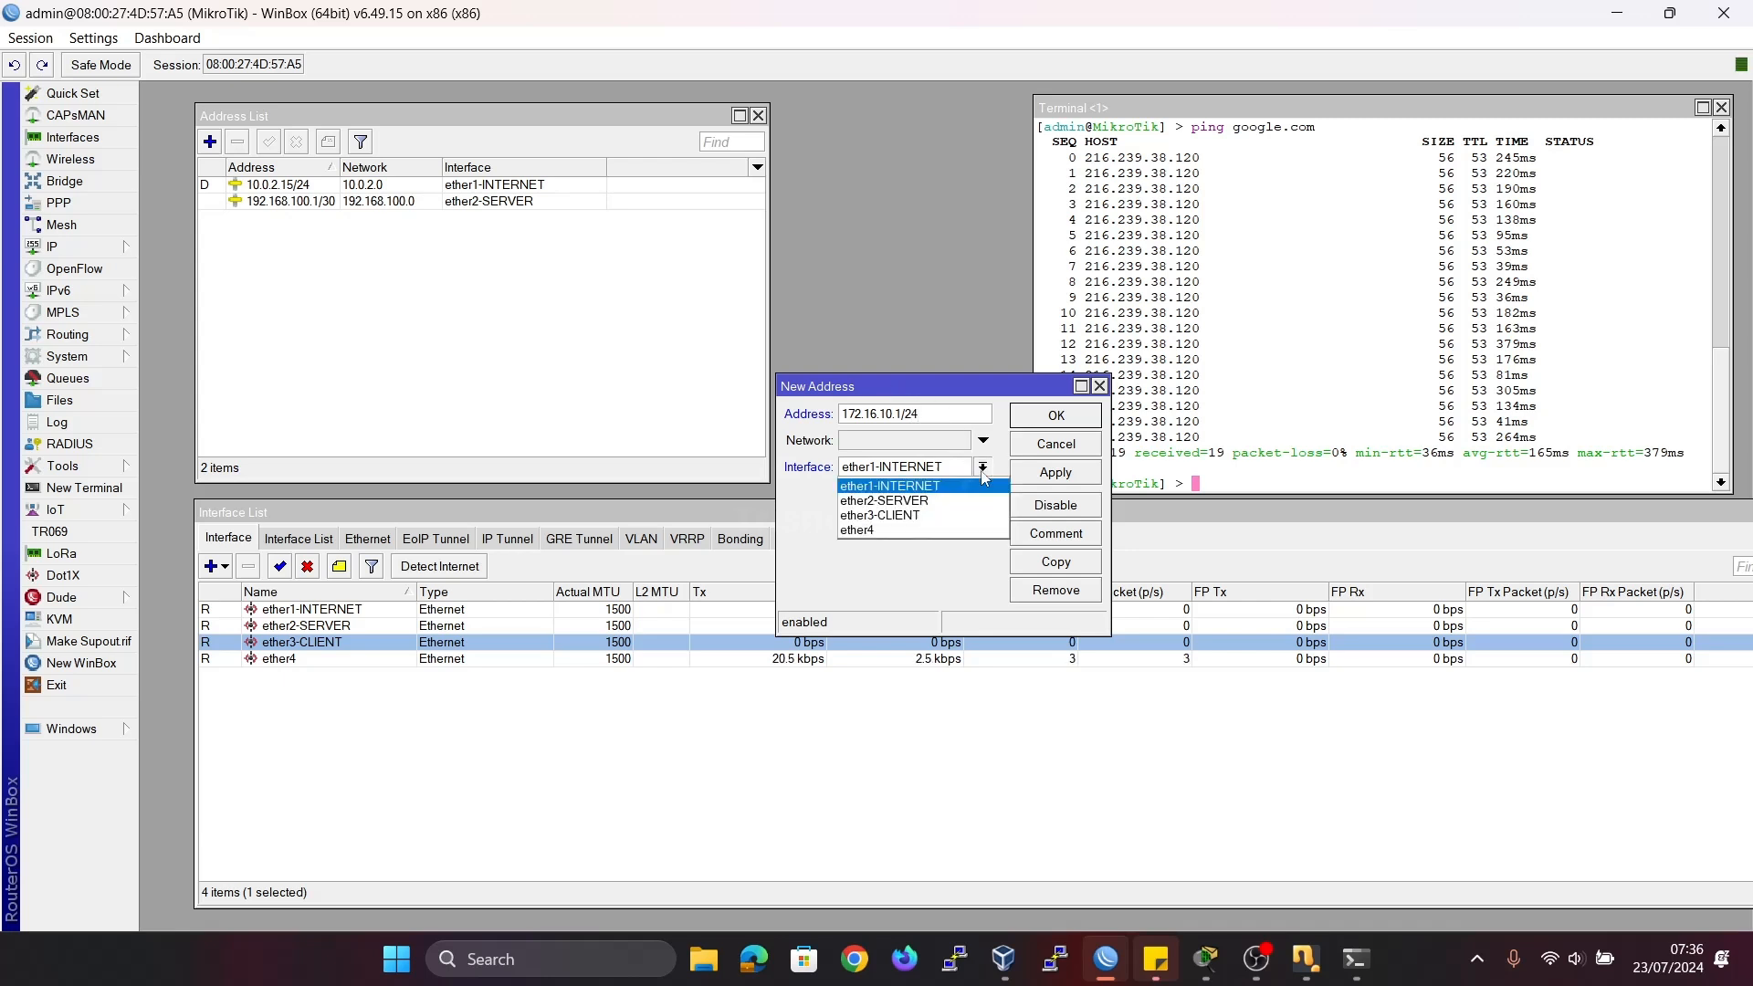
{"action": "left_click", "coordinate": [898, 516]}
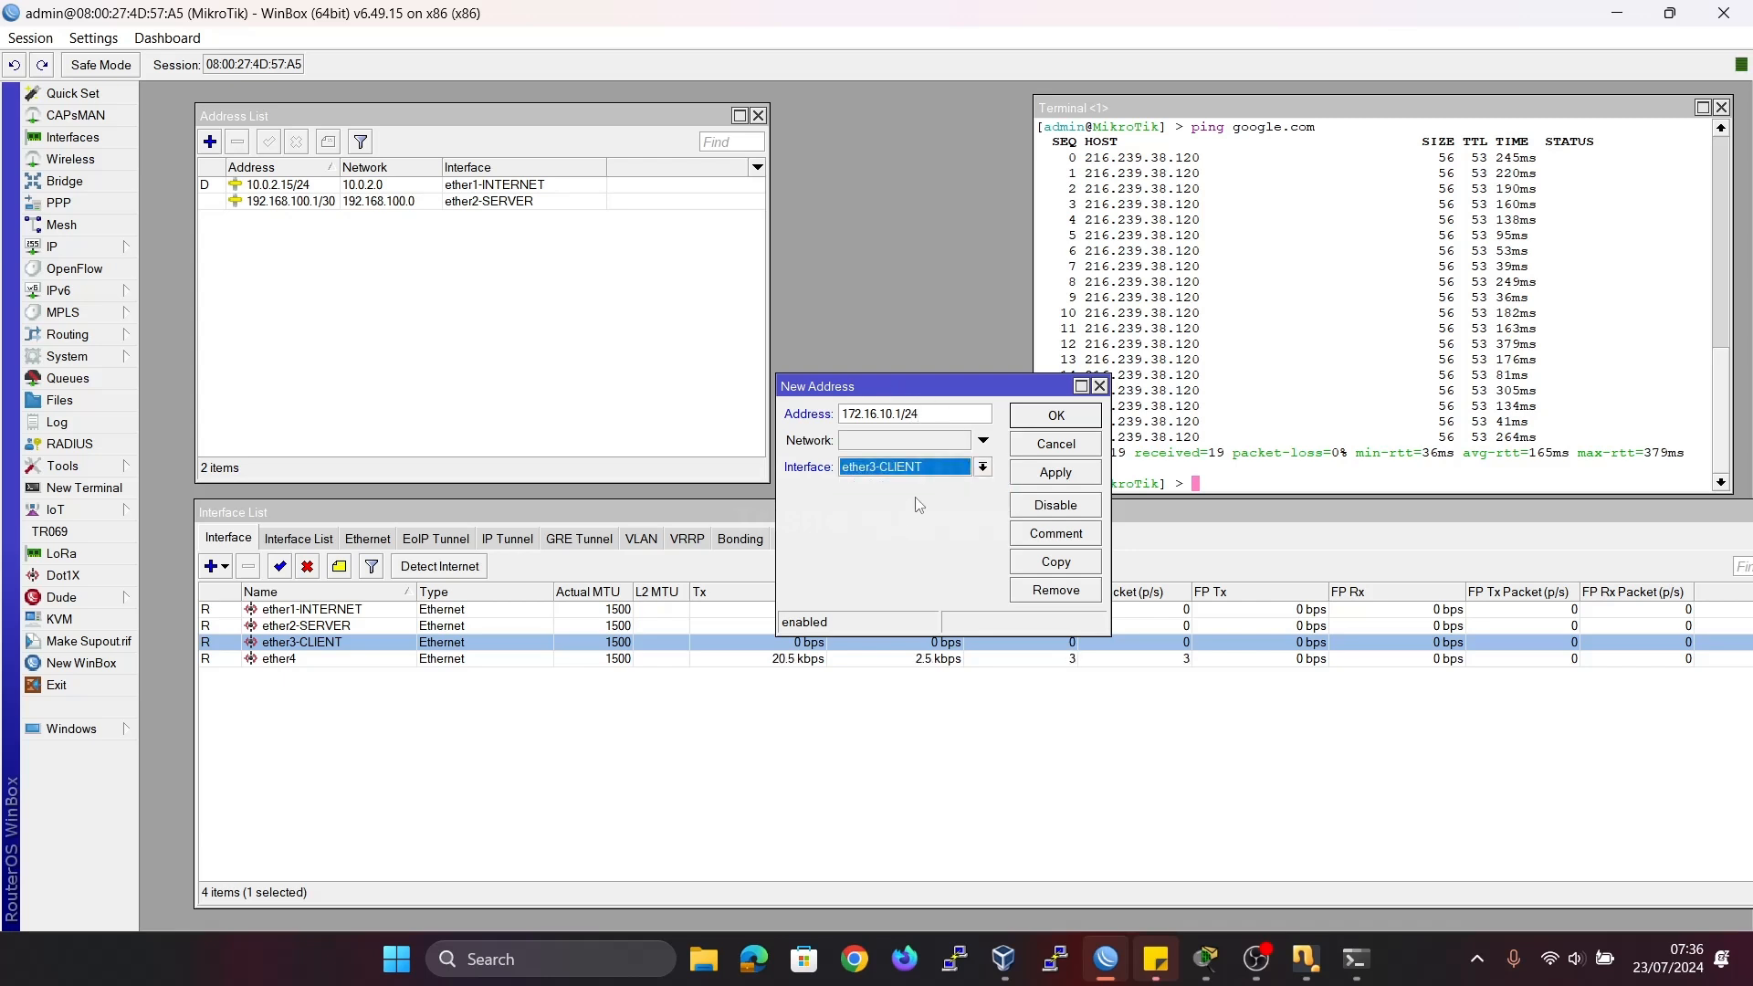
{"action": "left_click", "coordinate": [1037, 473]}
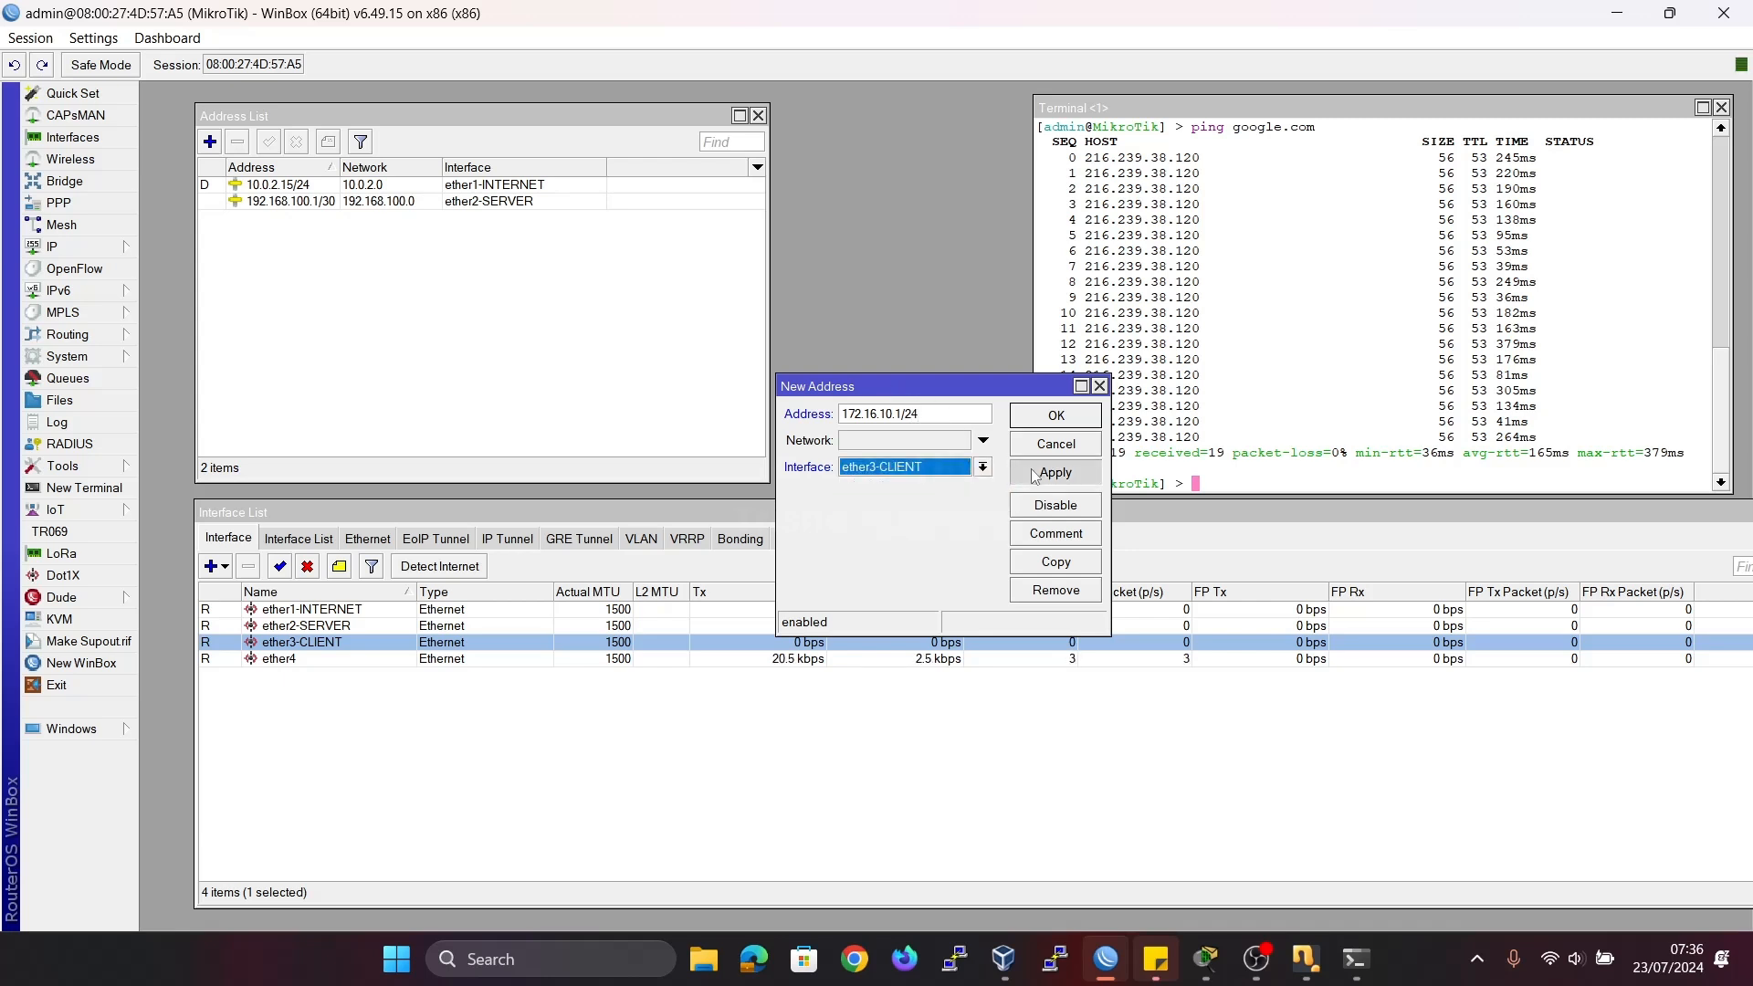
{"action": "left_click", "coordinate": [1043, 418]}
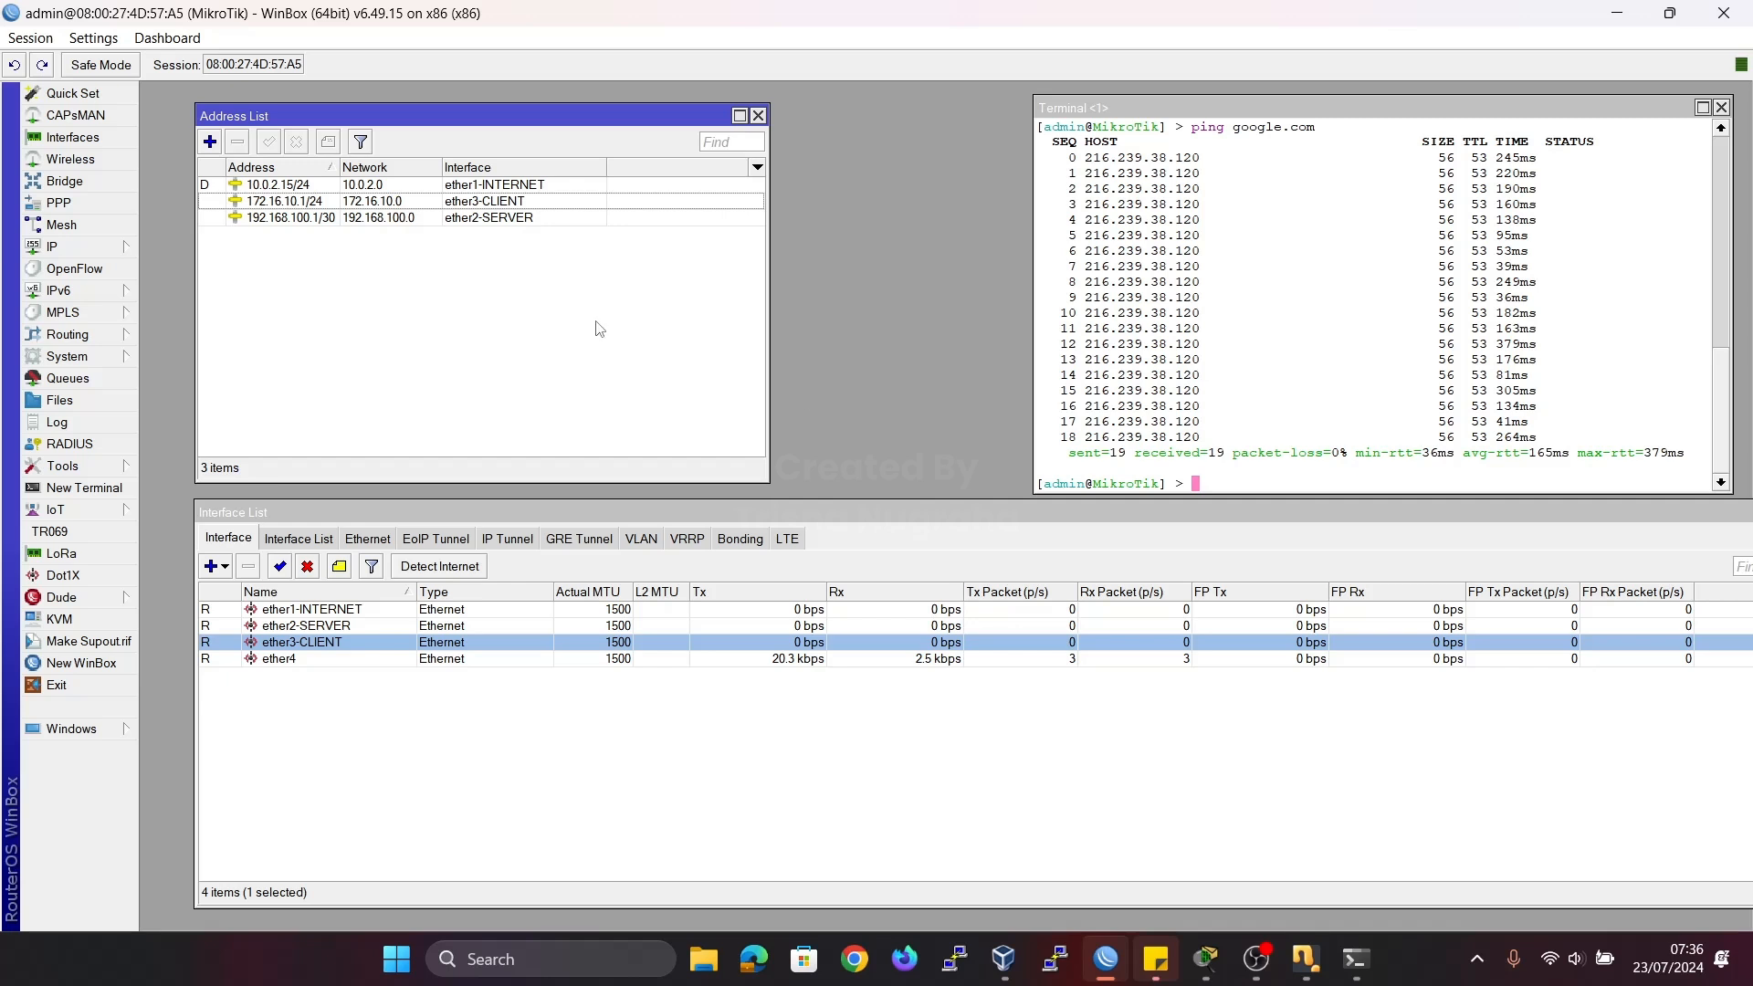
Open the router's DHCP server window and close the address list, terminal and interface list.
{"action": "left_click", "coordinate": [101, 252]}
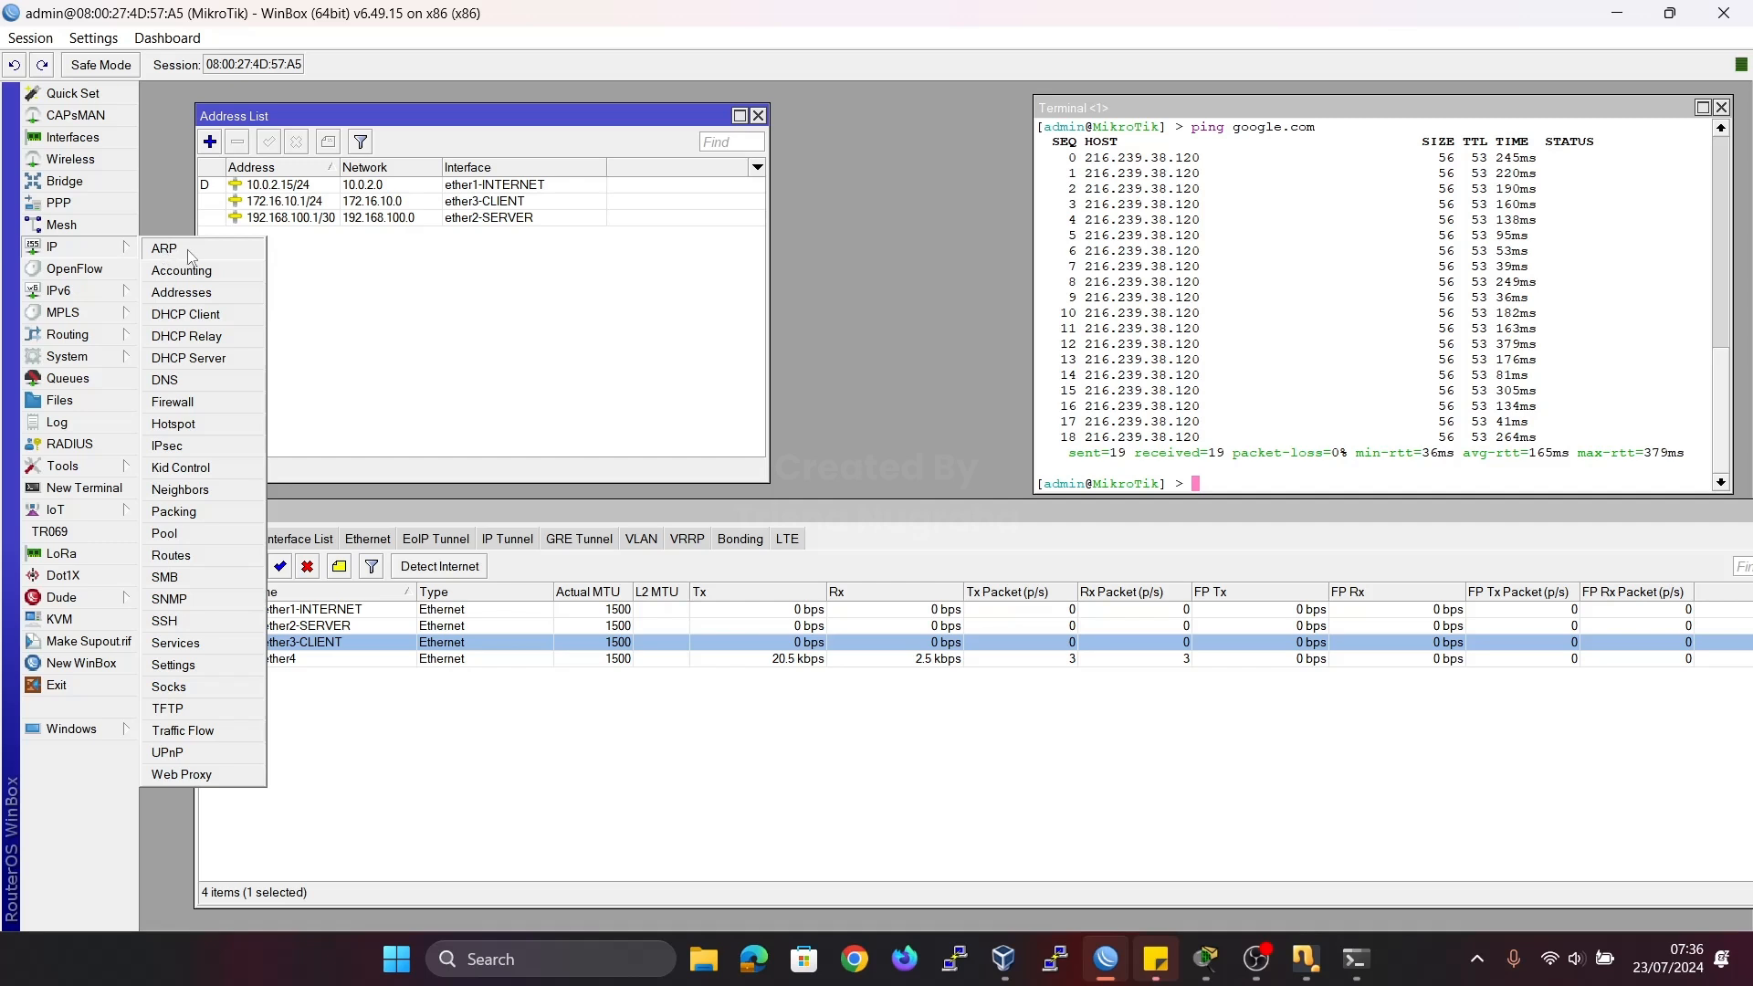
{"action": "left_click", "coordinate": [222, 360]}
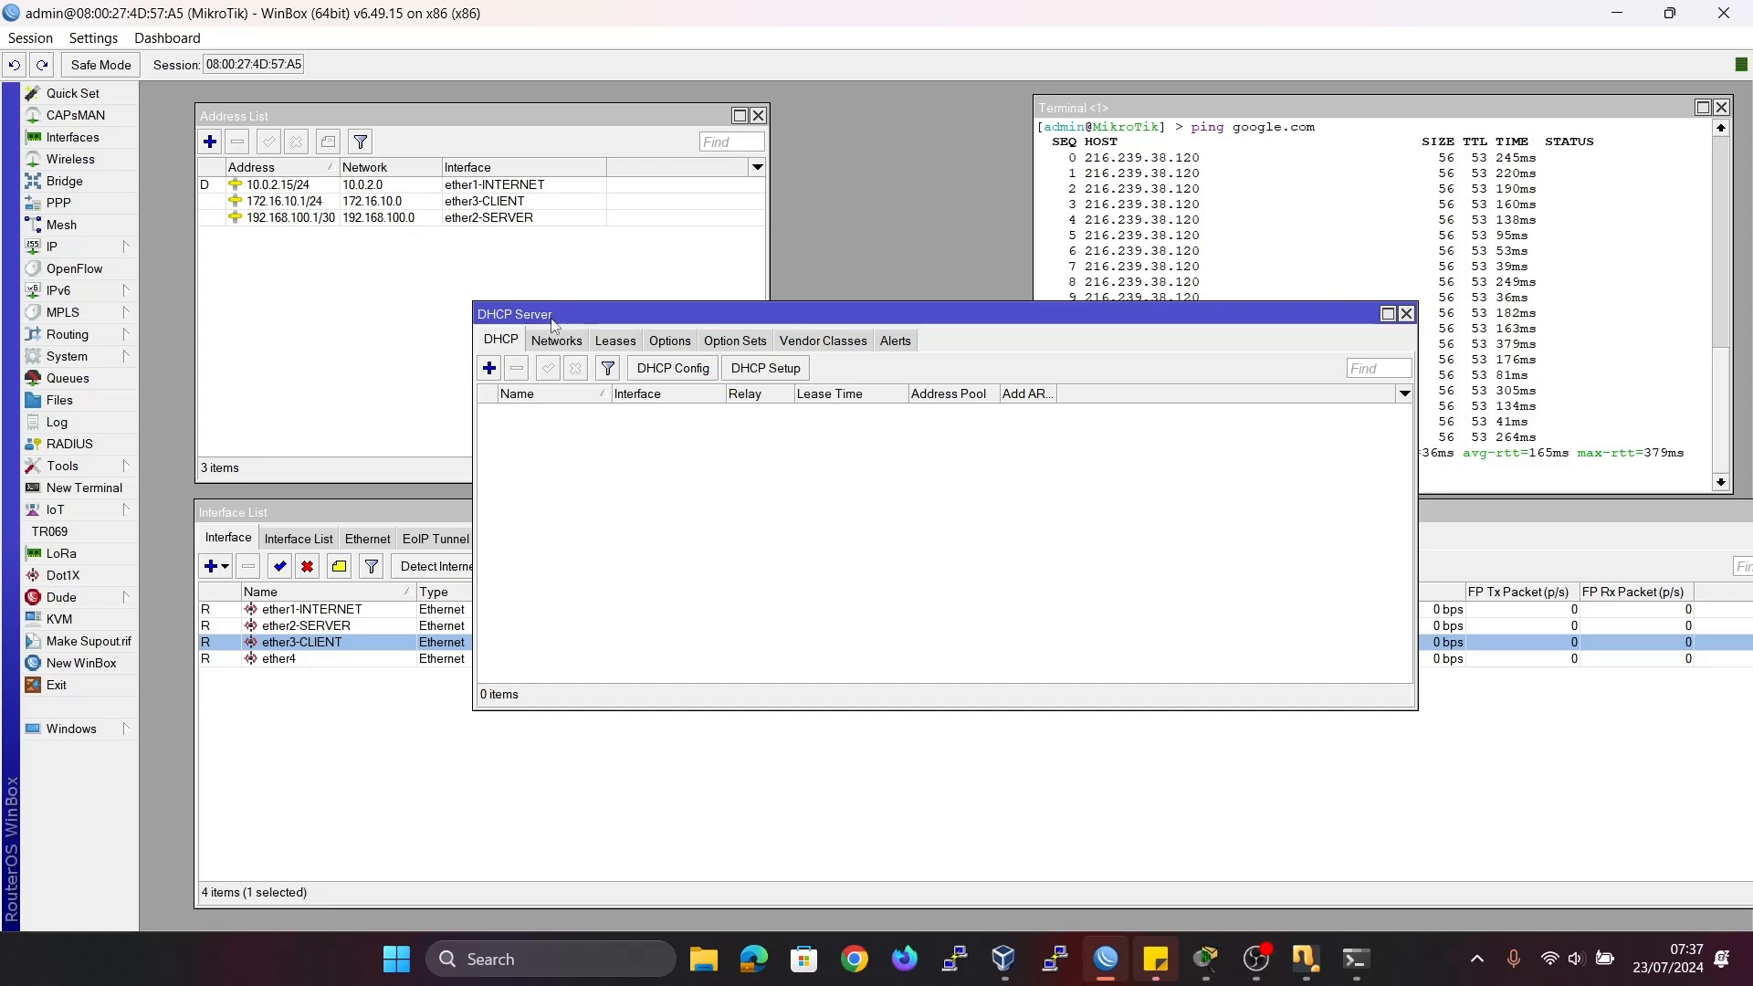
{"action": "left_click_drag", "start_coordinate": [551, 325], "coordinate": [508, 283]}
{"action": "left_click", "coordinate": [763, 119]}
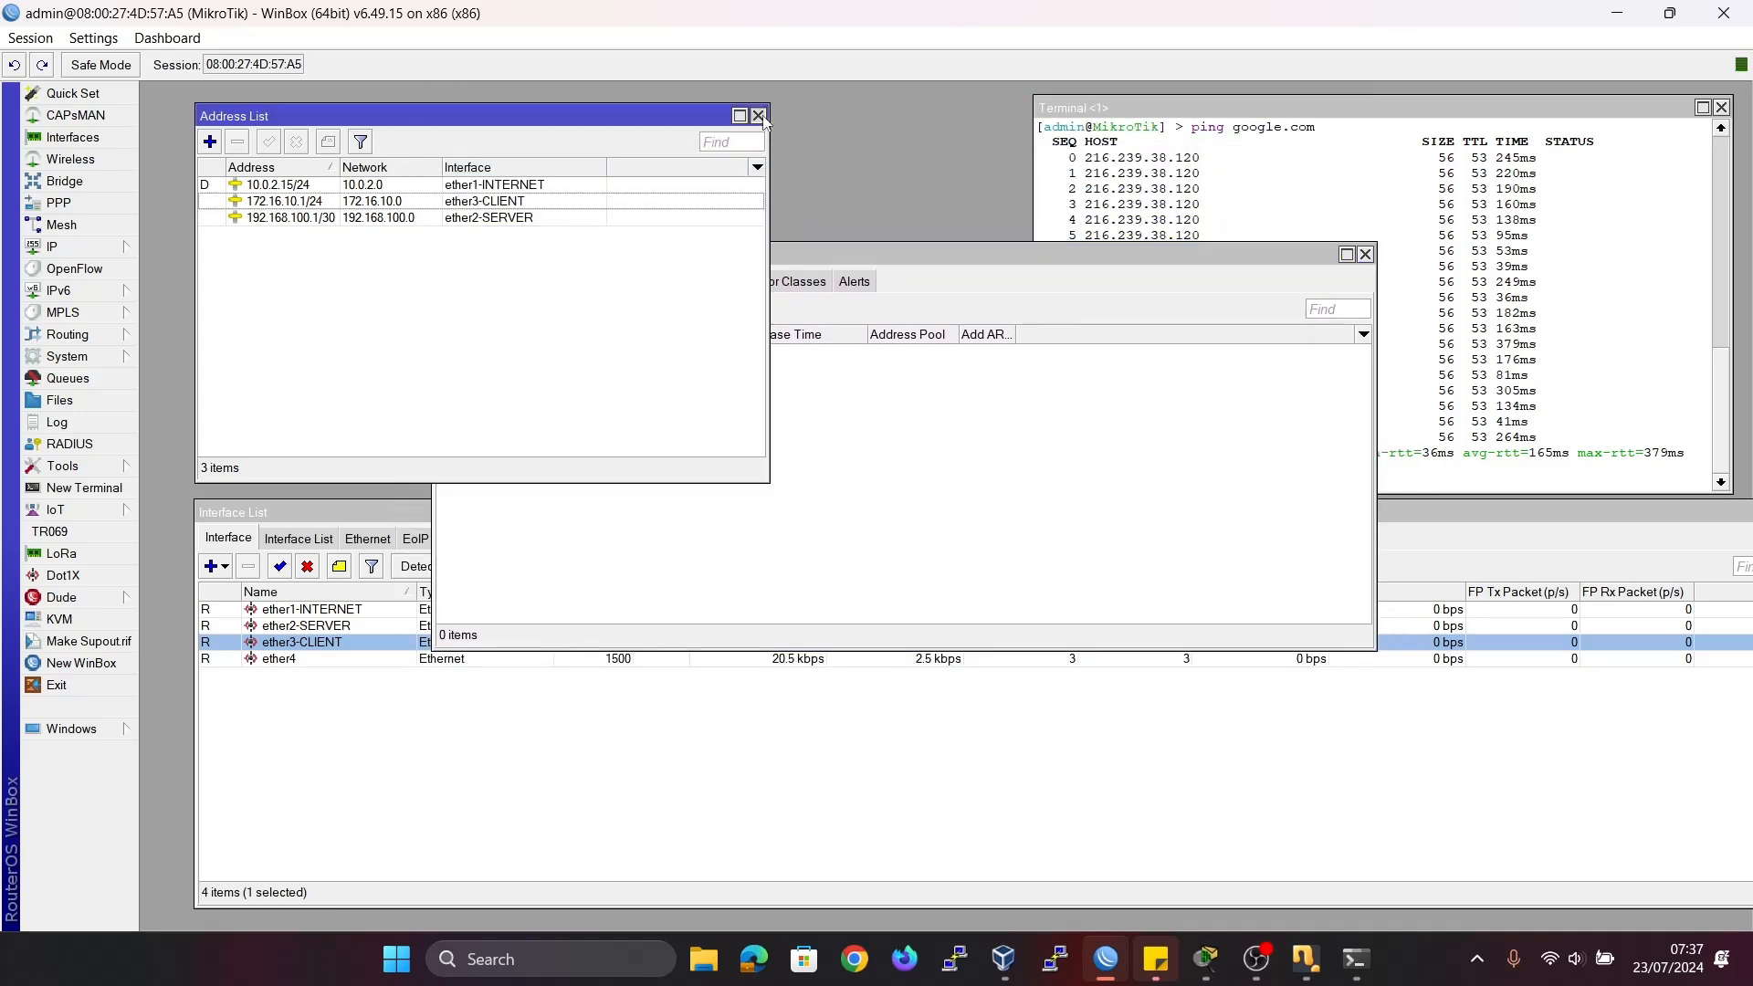
{"action": "left_click", "coordinate": [760, 117]}
{"action": "left_click", "coordinate": [1724, 107]}
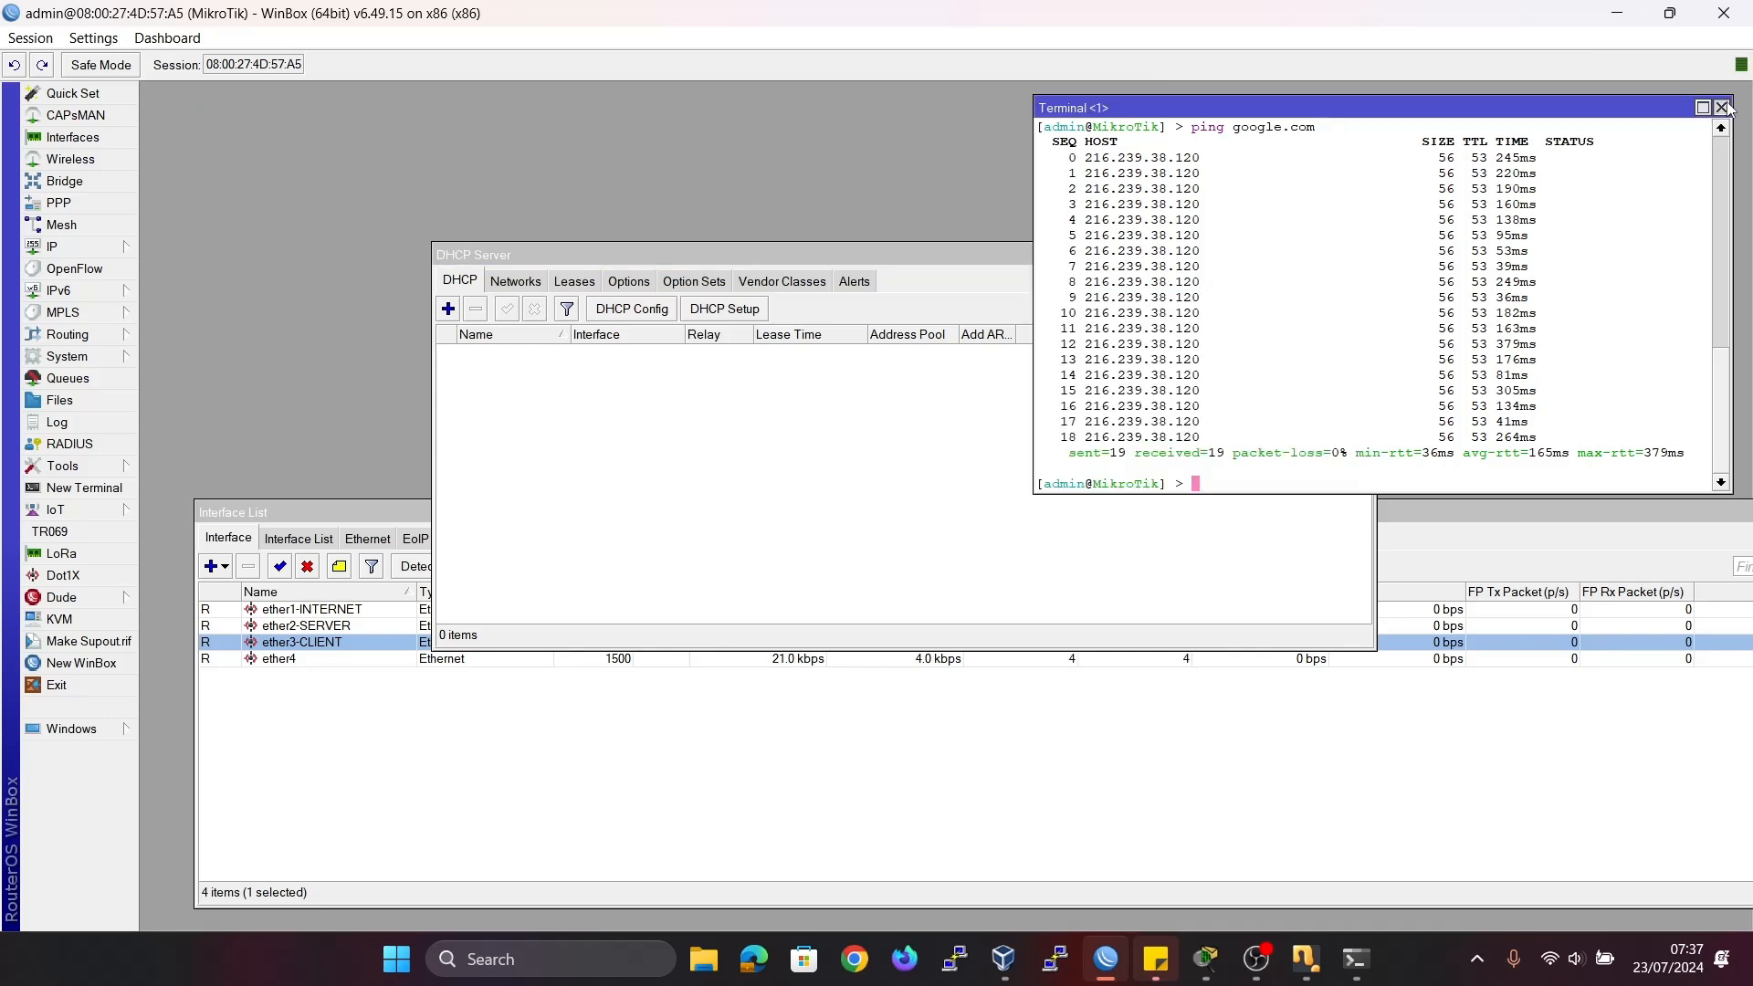
{"action": "left_click", "coordinate": [1721, 108]}
{"action": "left_click_drag", "start_coordinate": [1677, 516], "coordinate": [1150, 547]}
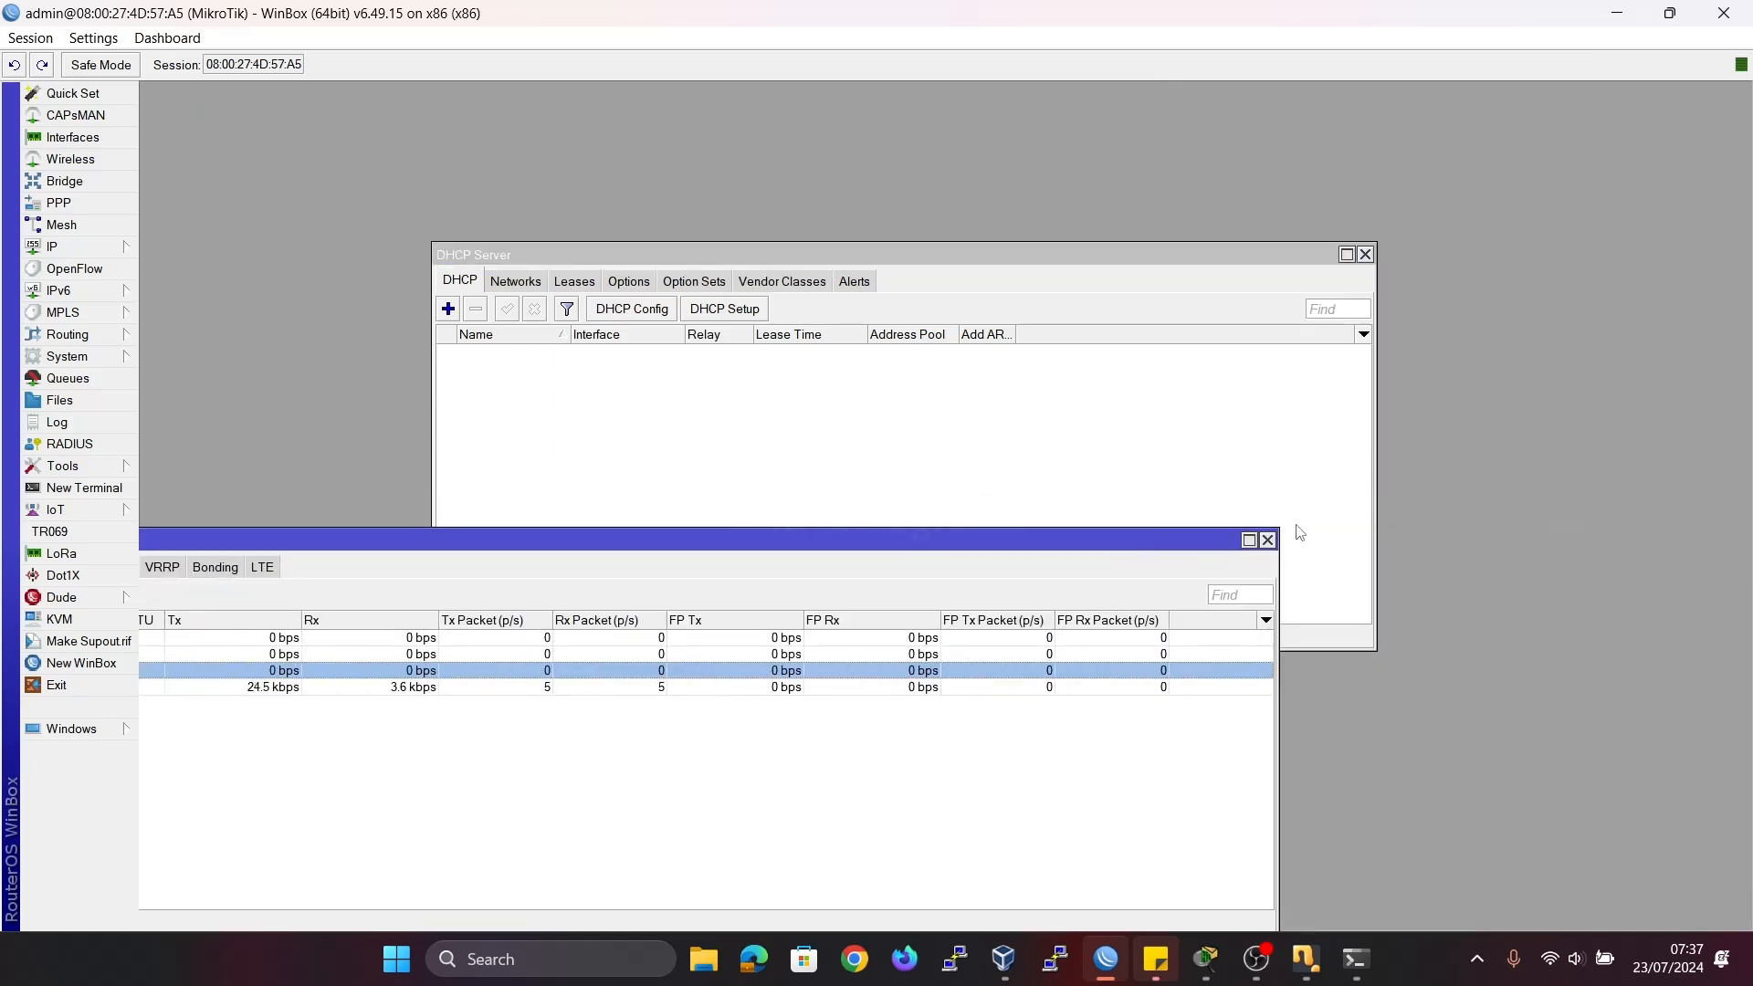
{"action": "left_click", "coordinate": [1267, 540]}
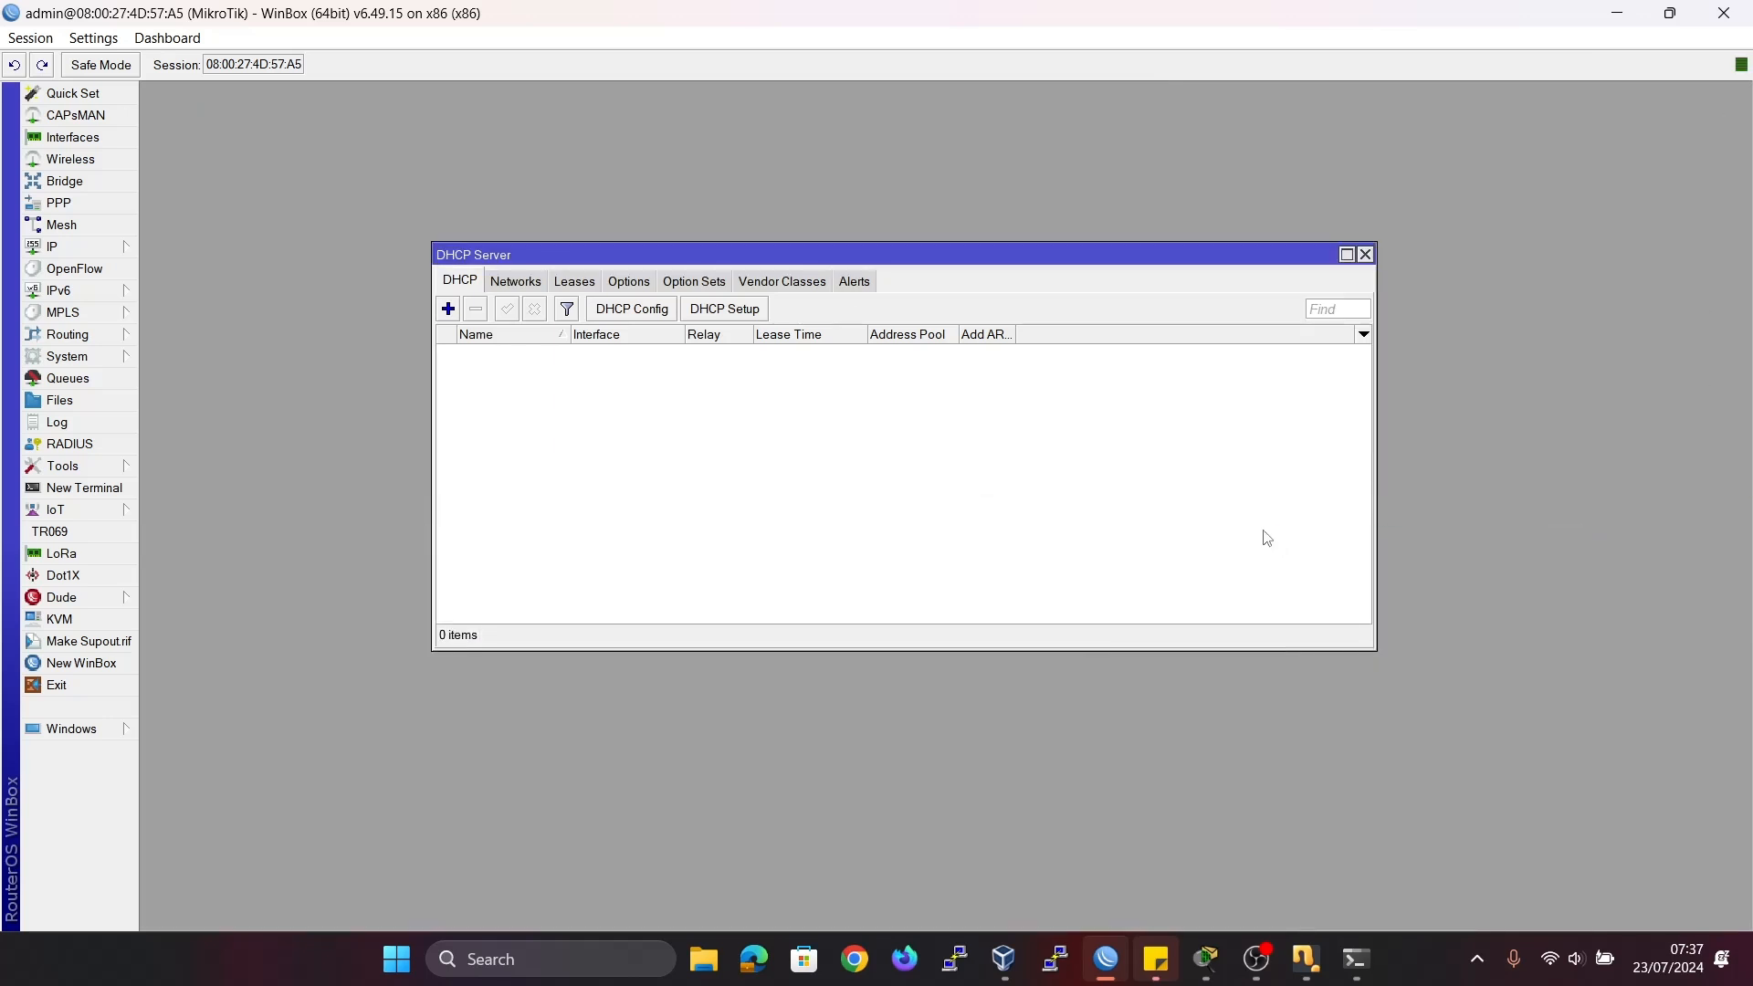
Start DHCP Setup on ether3-CLIENT, accepting address space 172.16.10.0/24 and gateway 172.16.10.1.
{"action": "left_click", "coordinate": [731, 309]}
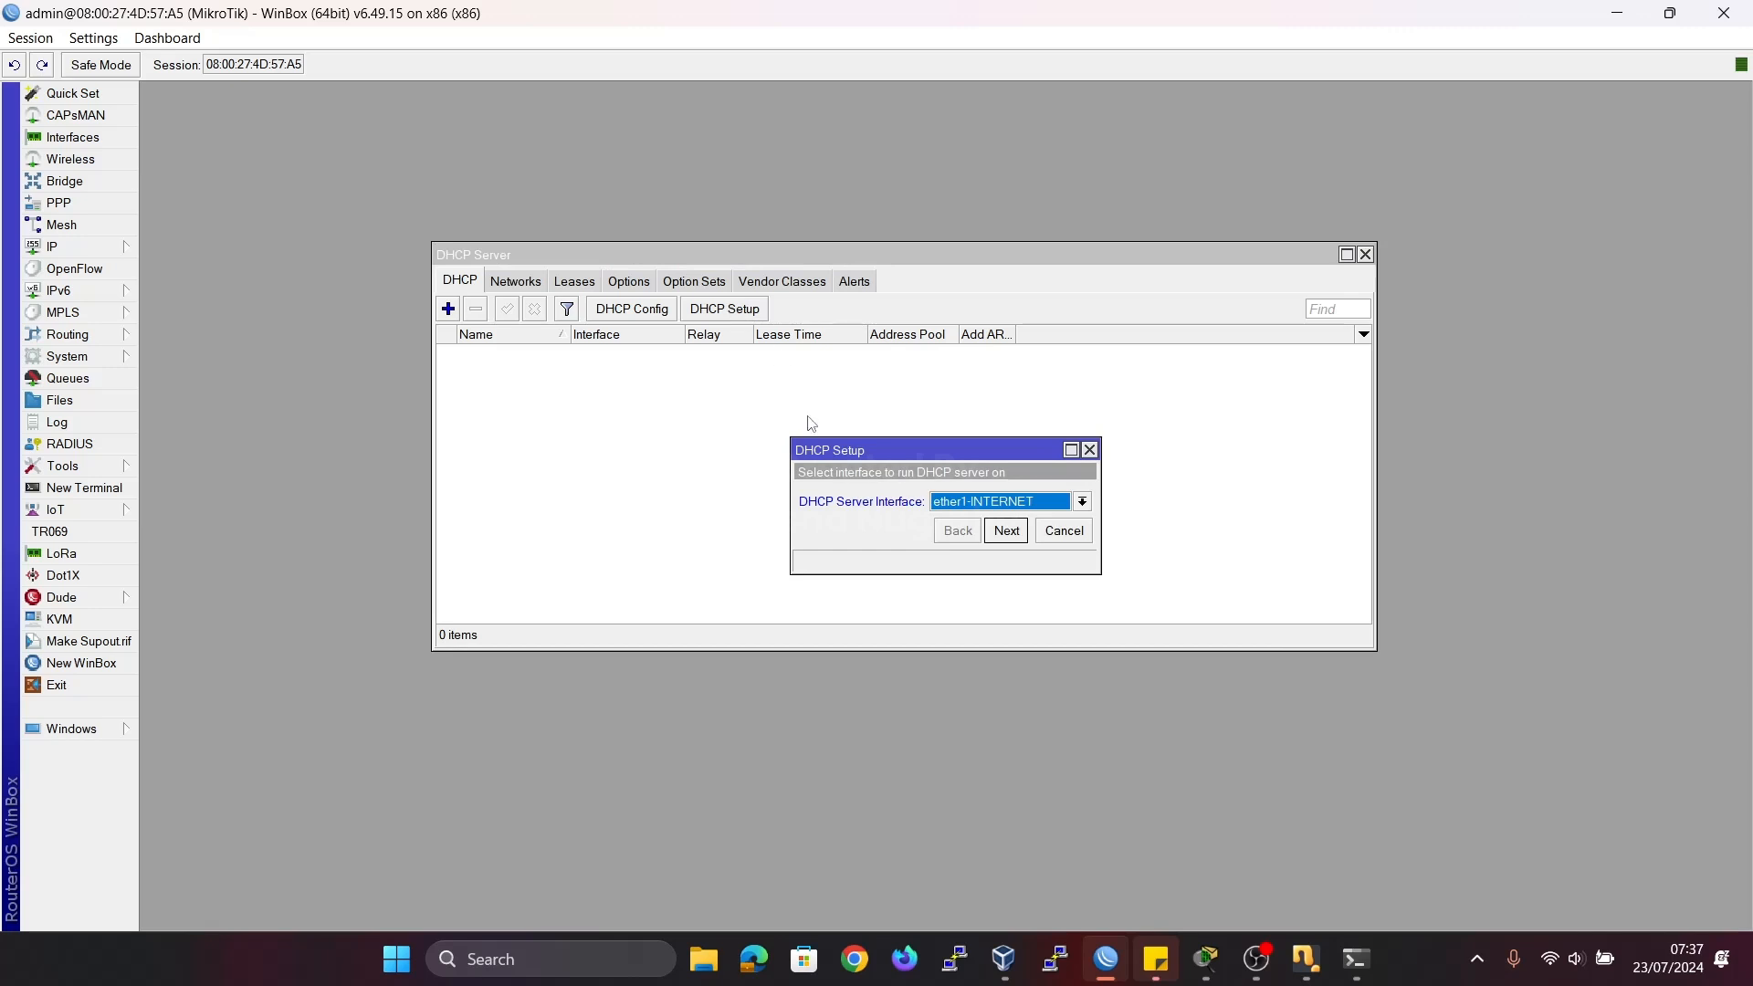
{"action": "left_click", "coordinate": [1005, 512]}
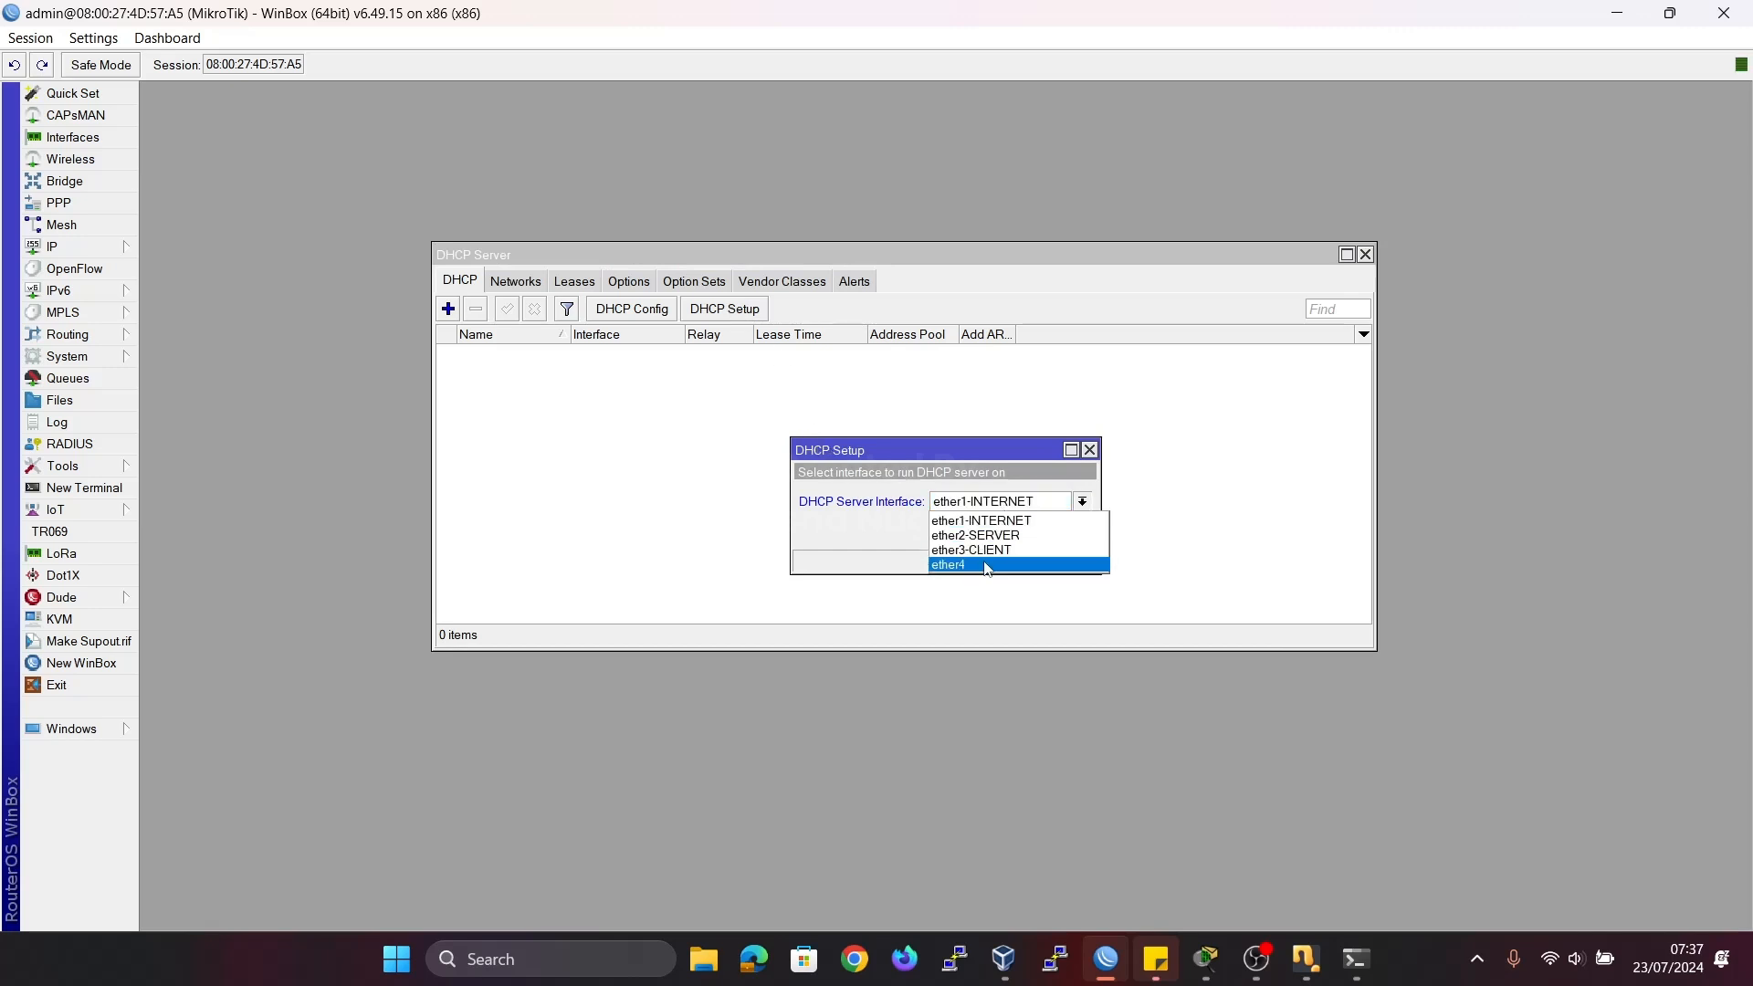
{"action": "left_click", "coordinate": [979, 551]}
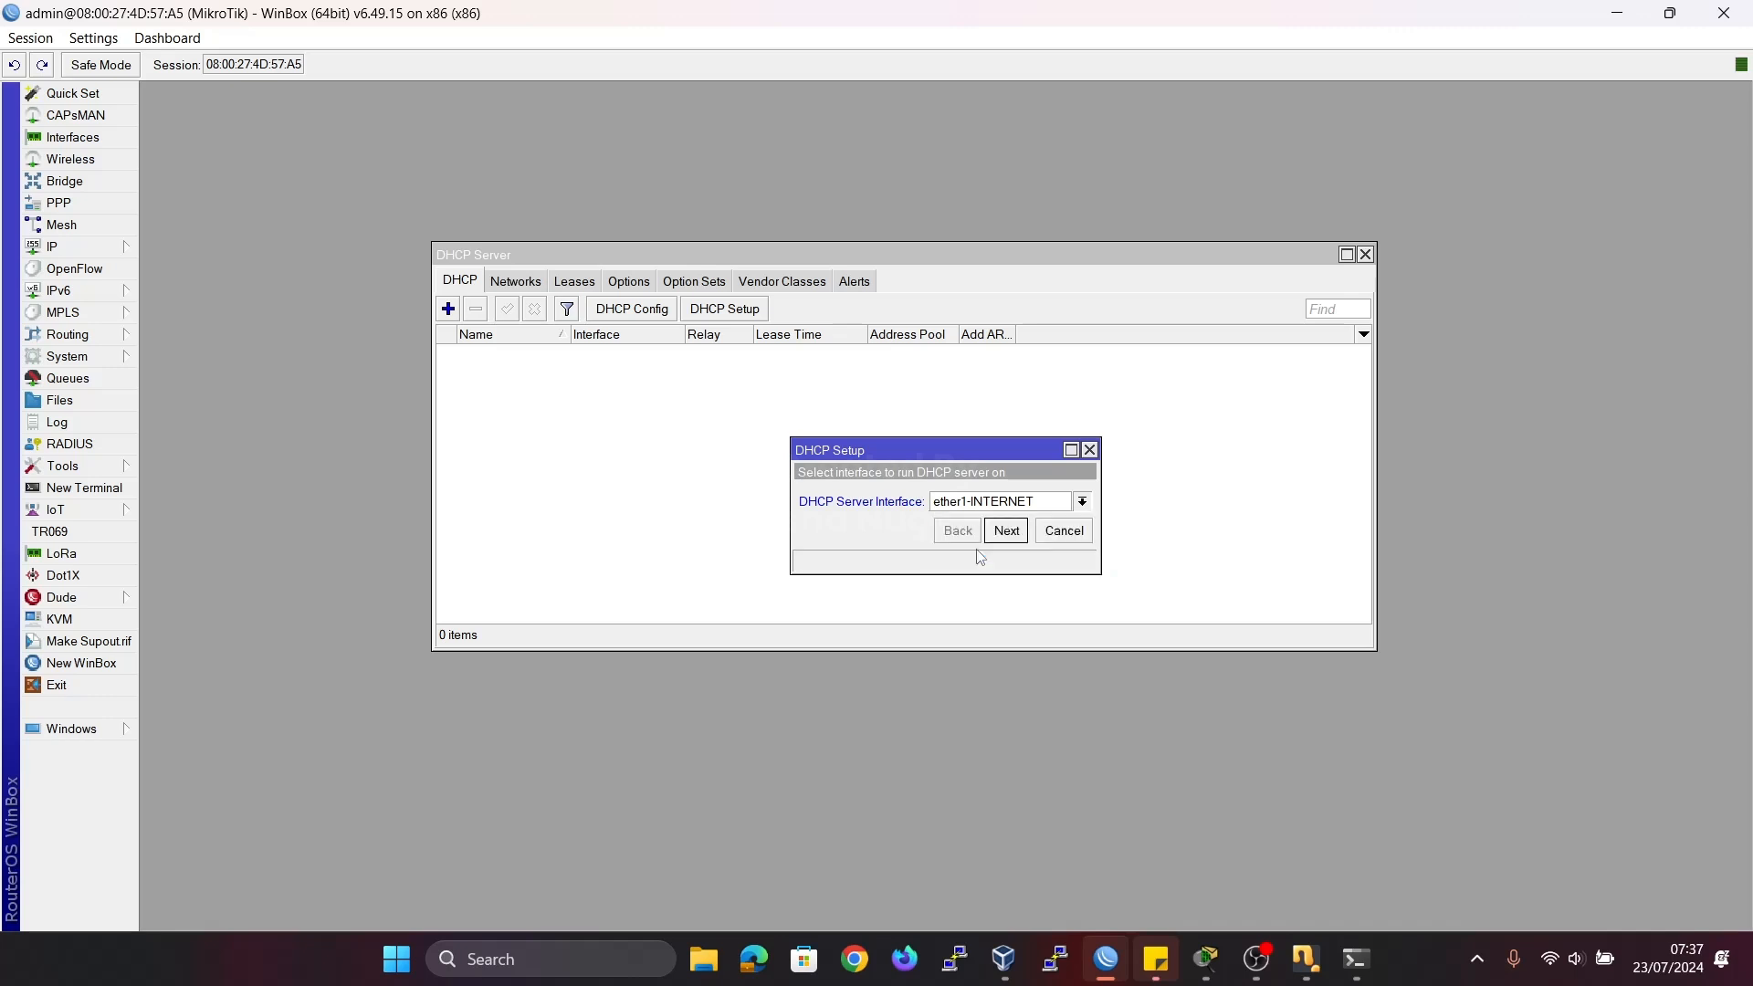
{"action": "left_click", "coordinate": [1008, 537]}
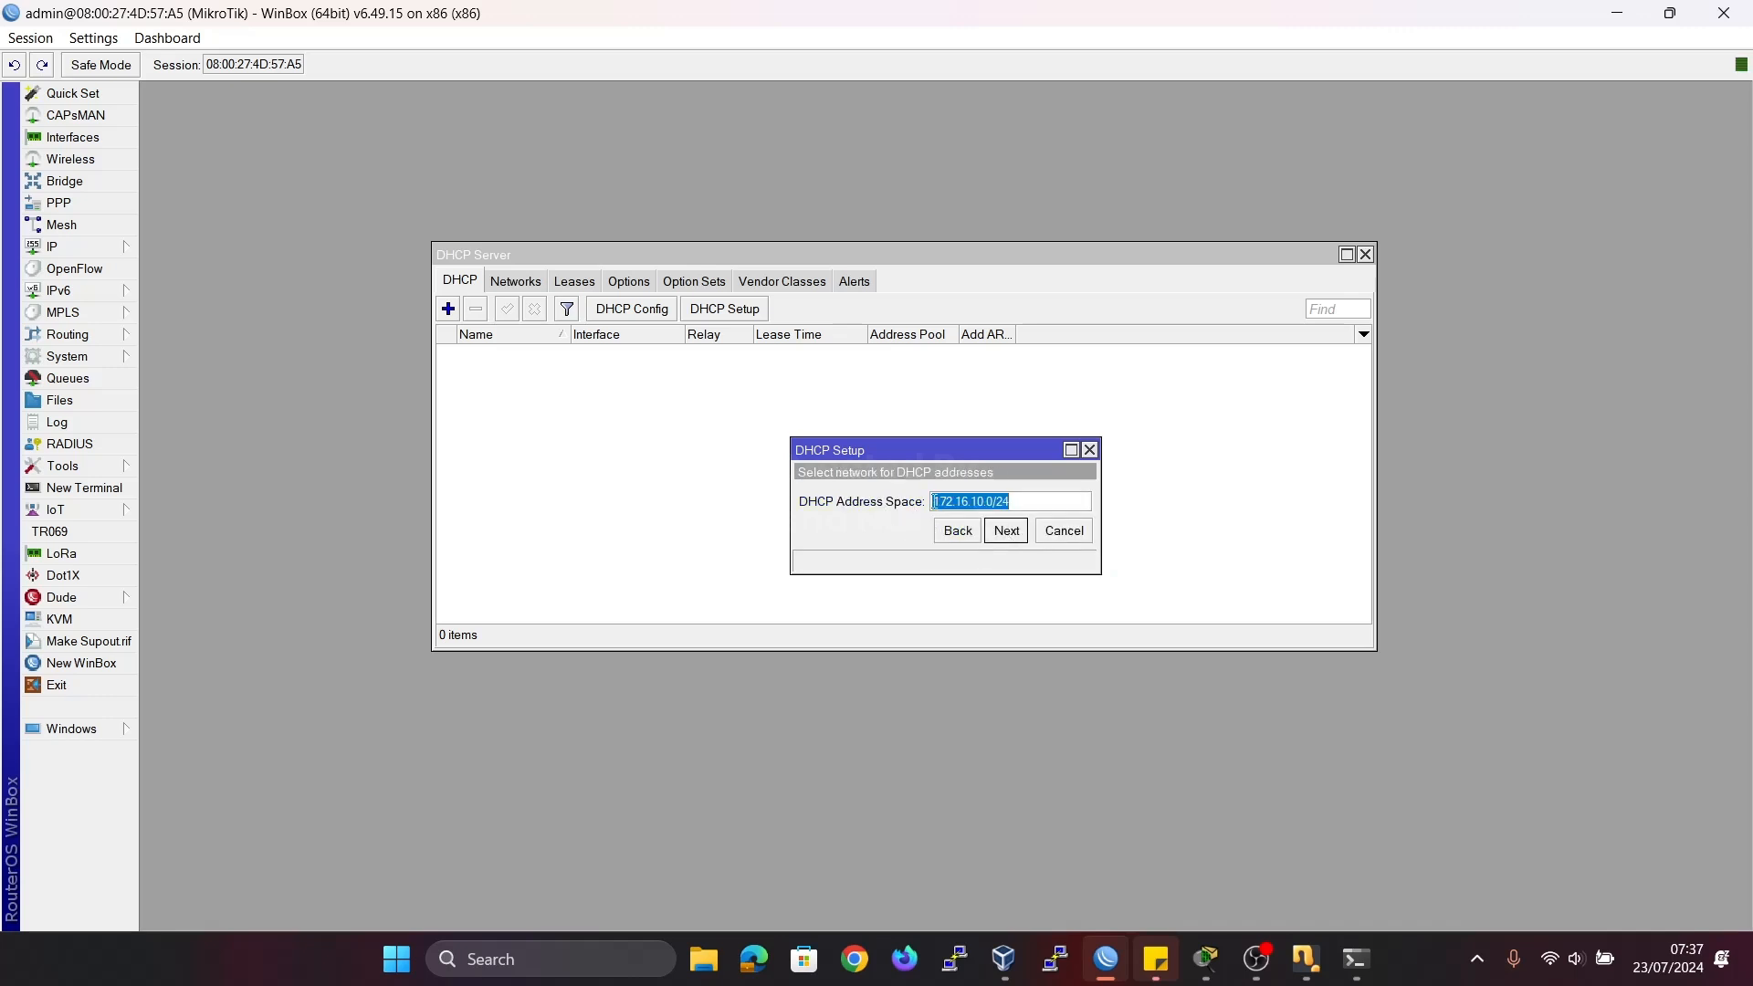
{"action": "left_click", "coordinate": [1015, 501]}
{"action": "left_click", "coordinate": [1015, 544]}
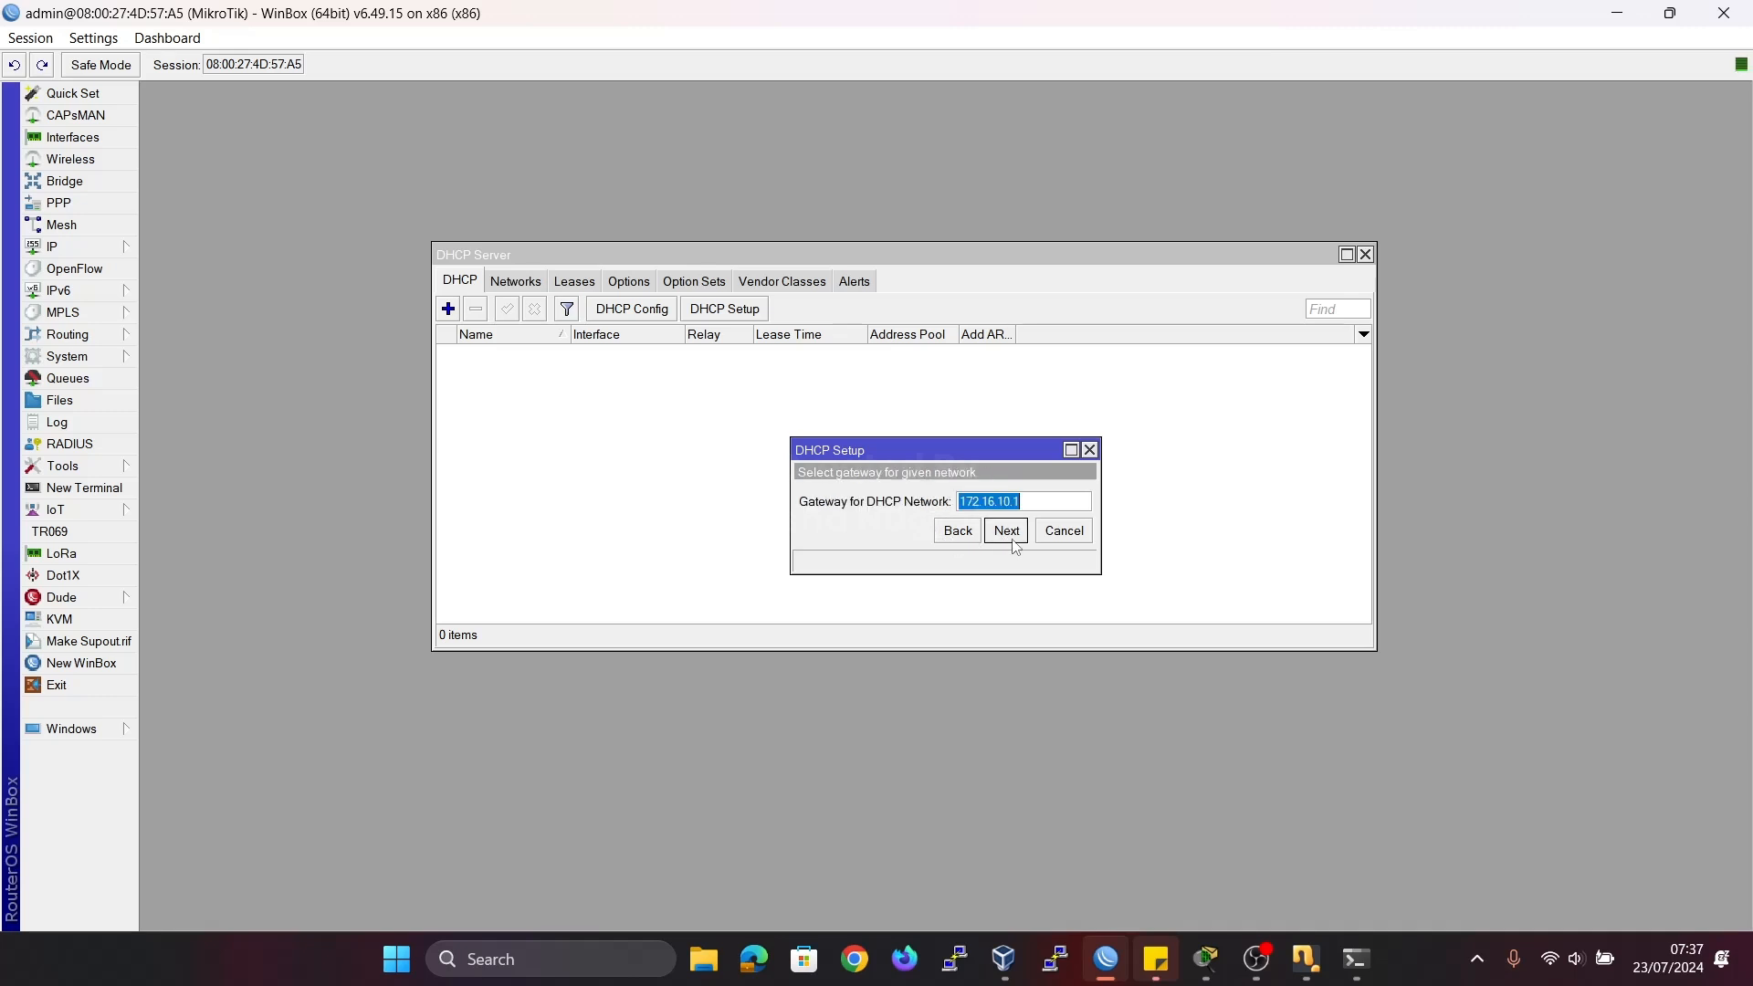
{"action": "left_click", "coordinate": [1030, 501]}
{"action": "left_click_drag", "start_coordinate": [1029, 501], "coordinate": [931, 502]}
{"action": "left_click", "coordinate": [1005, 531]}
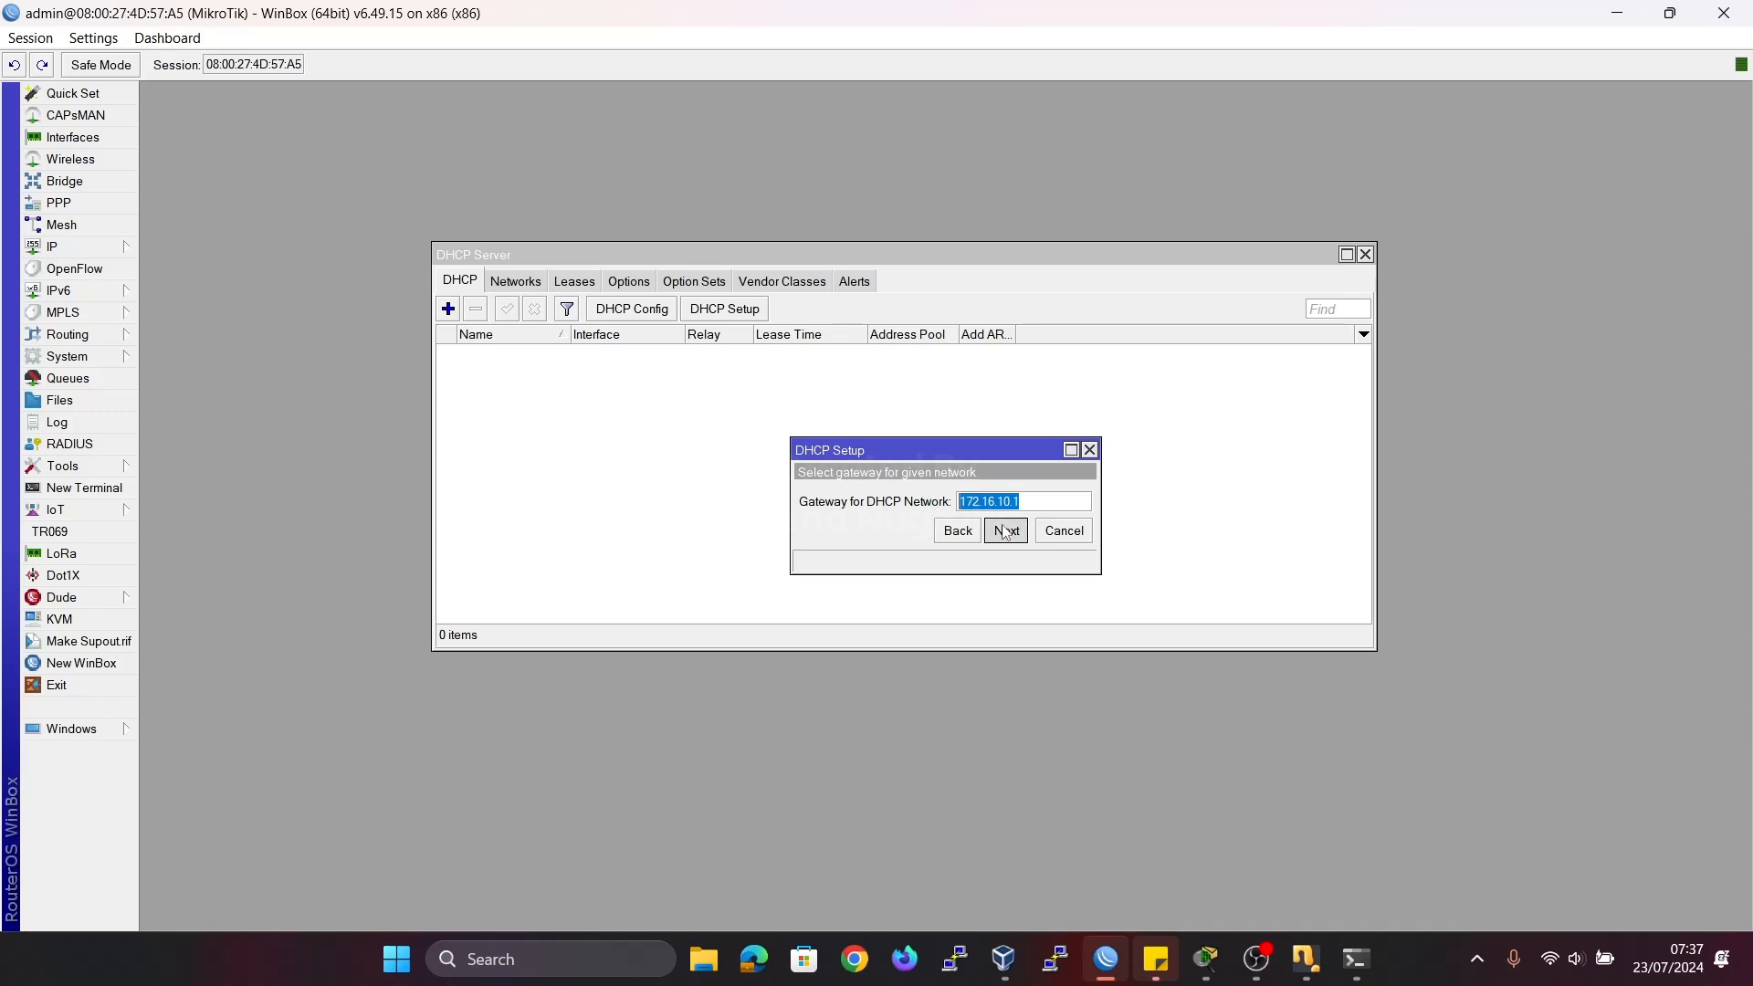
Widen the DHCP Setup window and set the addresses to give out to 172.16.10.2-172.16.10.100.
{"action": "left_click_drag", "start_coordinate": [1100, 497], "coordinate": [1274, 502]}
{"action": "left_click", "coordinate": [1096, 506]}
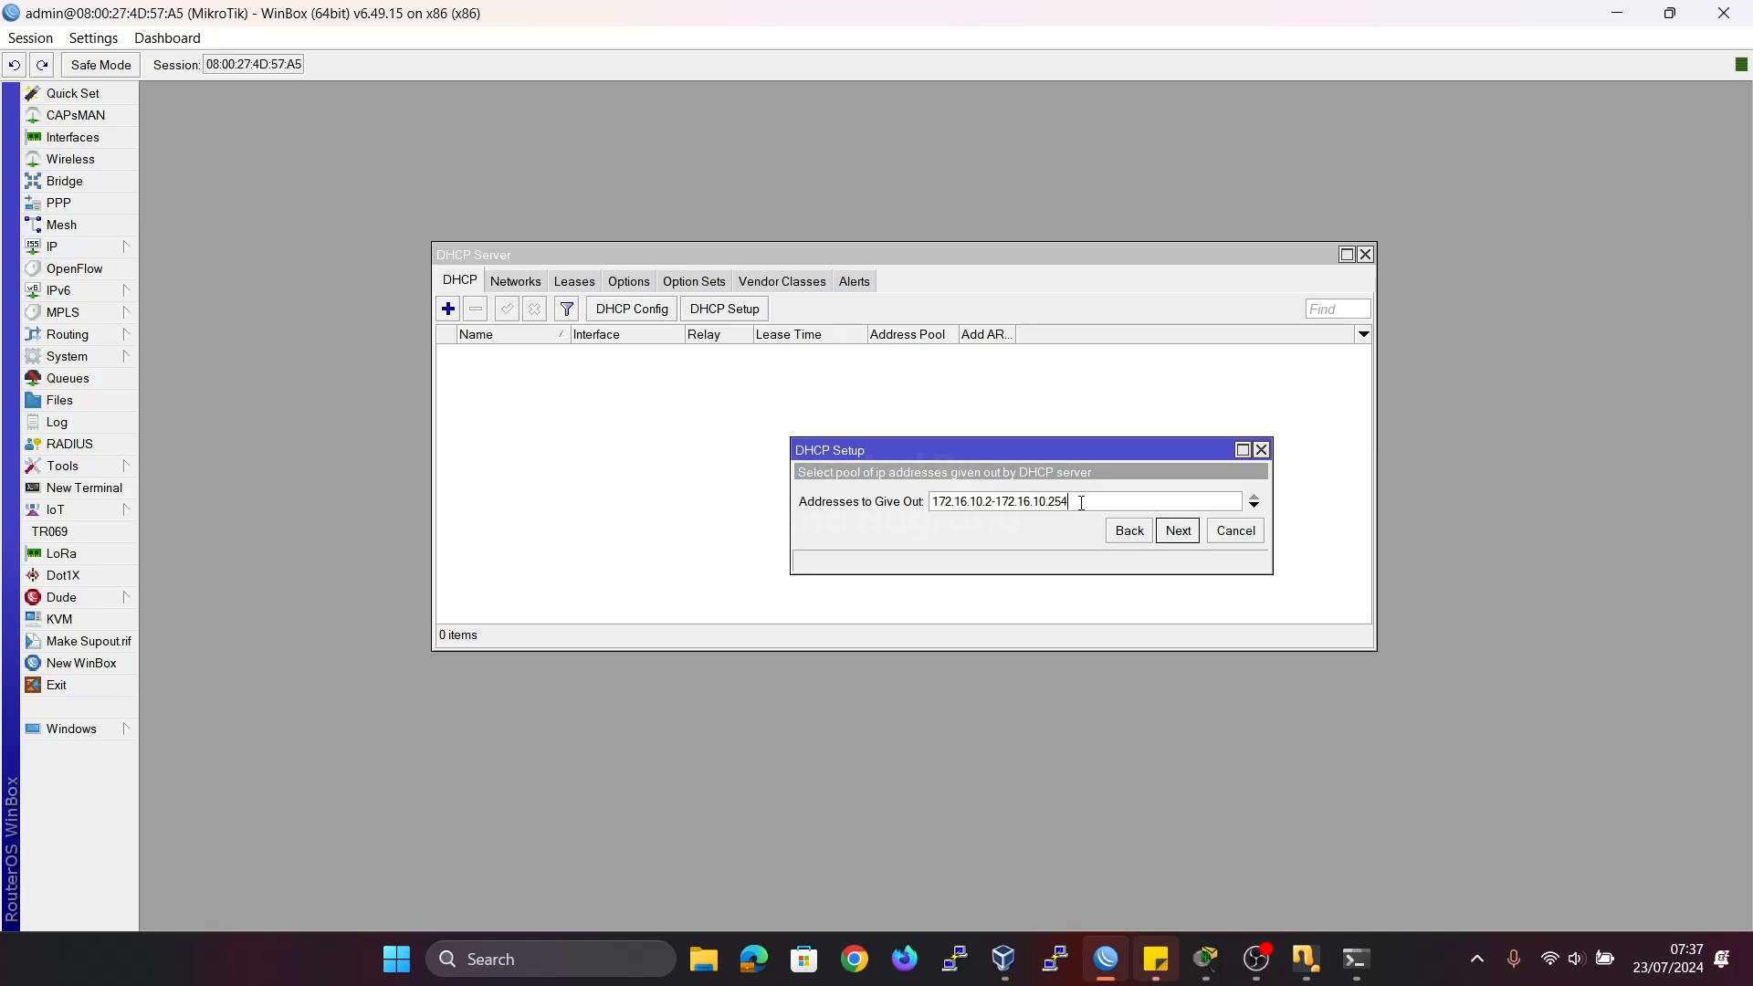
{"action": "key", "text": "BackSpace"}
{"action": "key", "text": "BackSpace"}
{"action": "key", "text": "BackSpace"}
{"action": "type", "text": "100"}
{"action": "left_click", "coordinate": [1178, 533]}
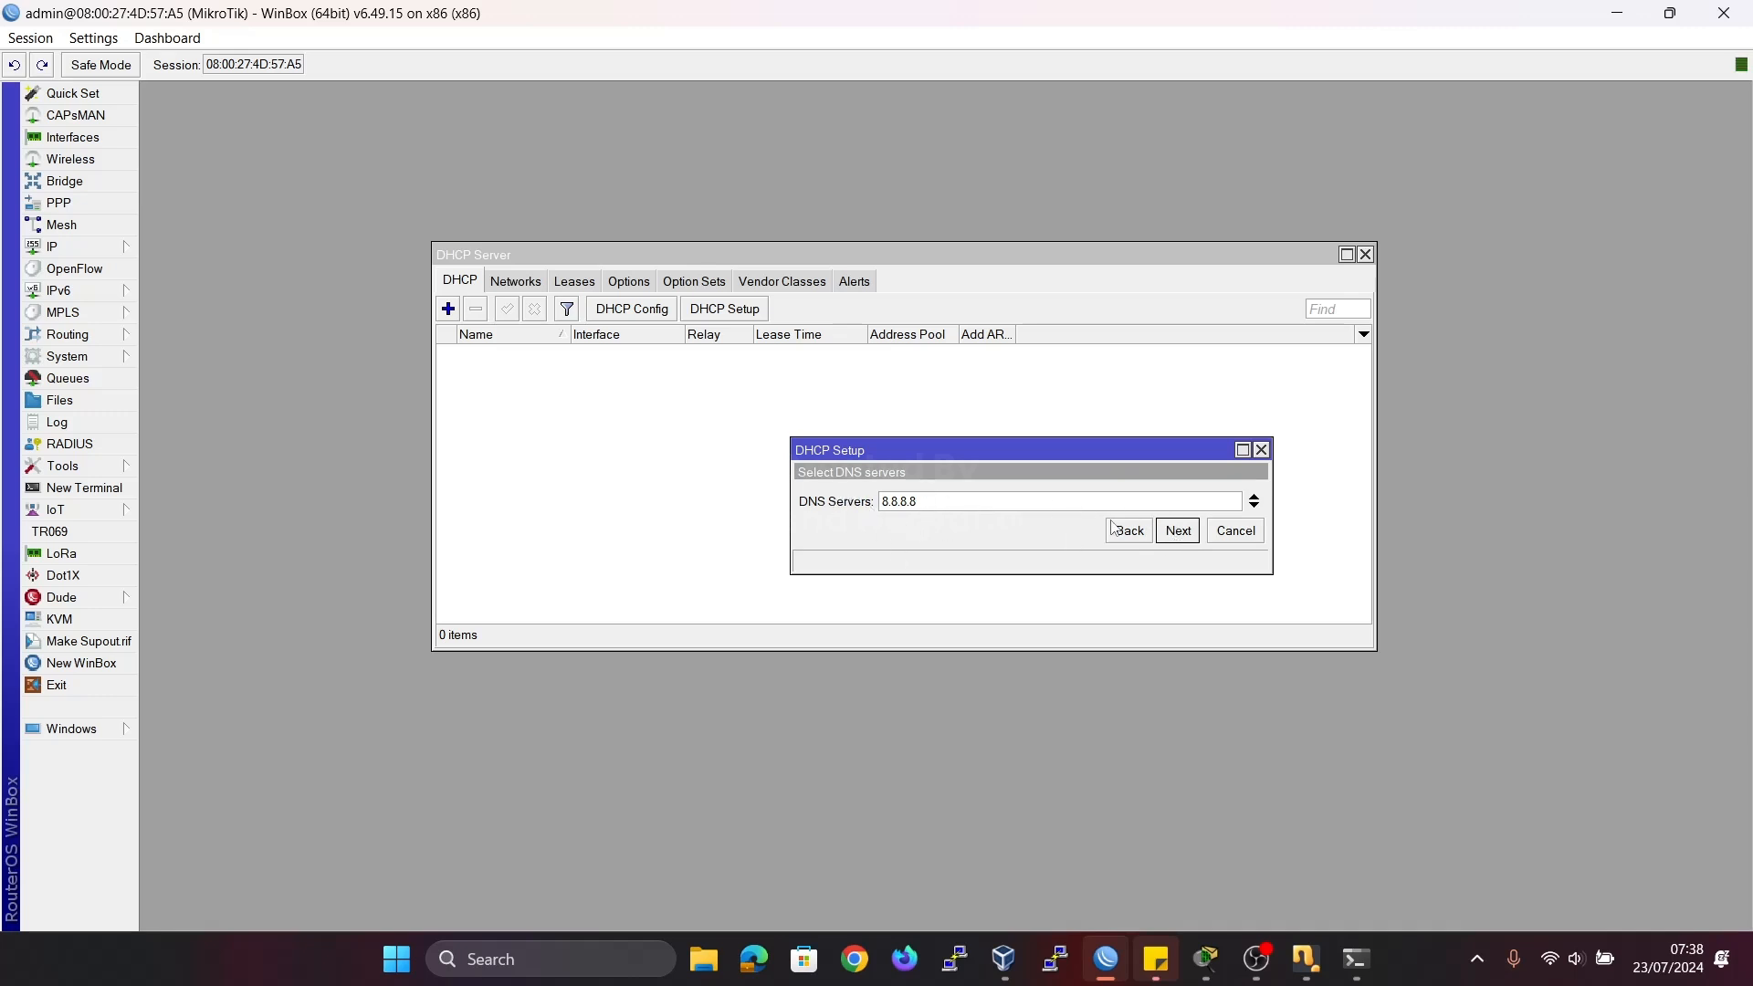
Accept DNS server 8.8.8.8, set the lease time to 1d 00:00:00 and finish the DHCP setup.
{"action": "left_click", "coordinate": [1174, 534]}
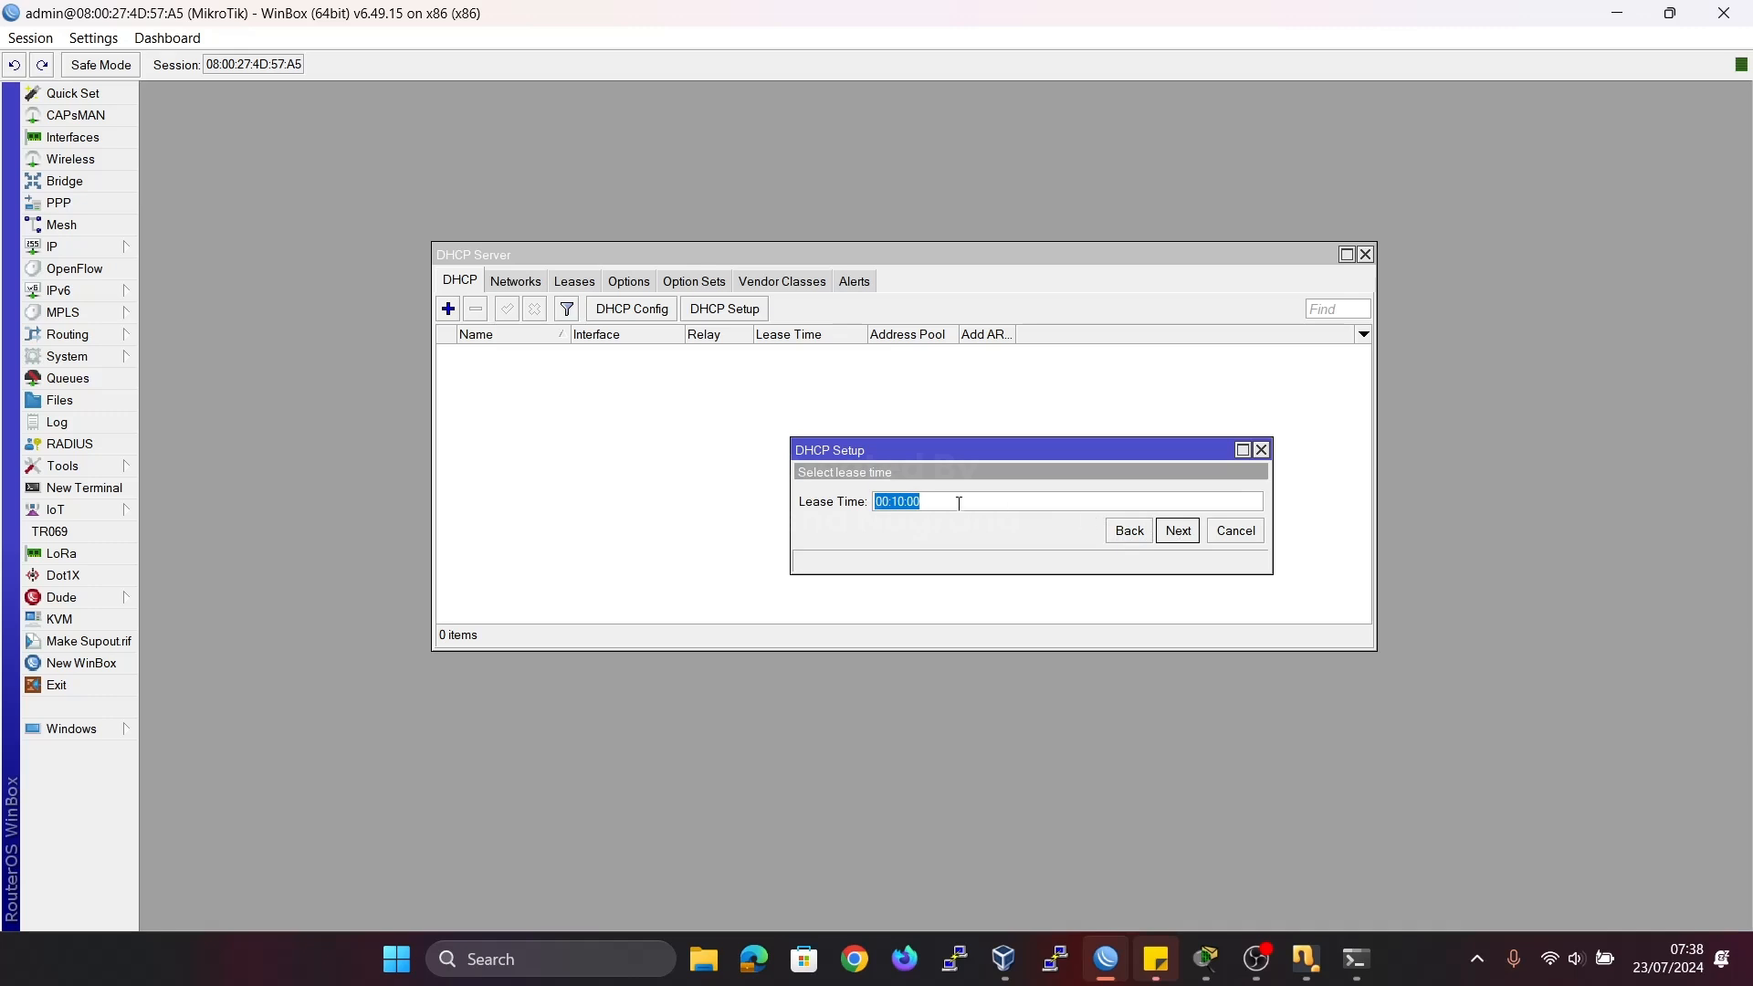
{"action": "left_click", "coordinate": [932, 503]}
{"action": "key", "text": "BackSpace"}
{"action": "type", "text": "00"}
{"action": "key", "text": "Home"}
{"action": "type", "text": "1d"}
{"action": "left_click", "coordinate": [1178, 531]}
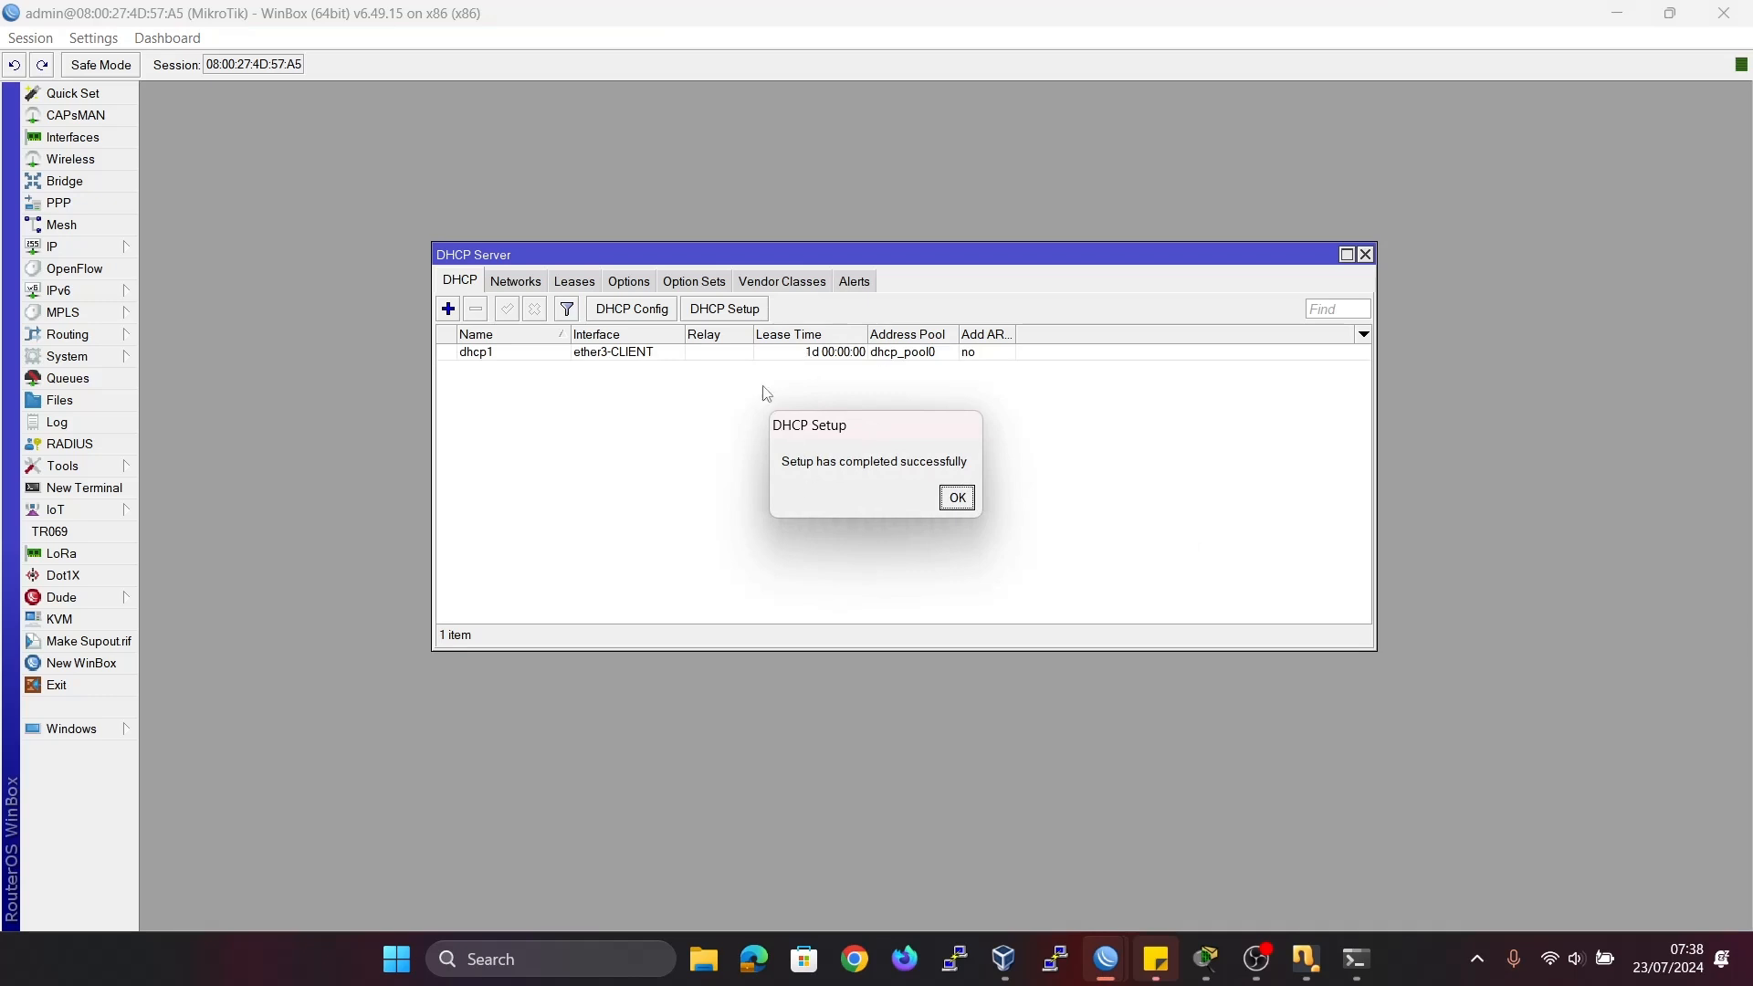
{"action": "left_click", "coordinate": [971, 499]}
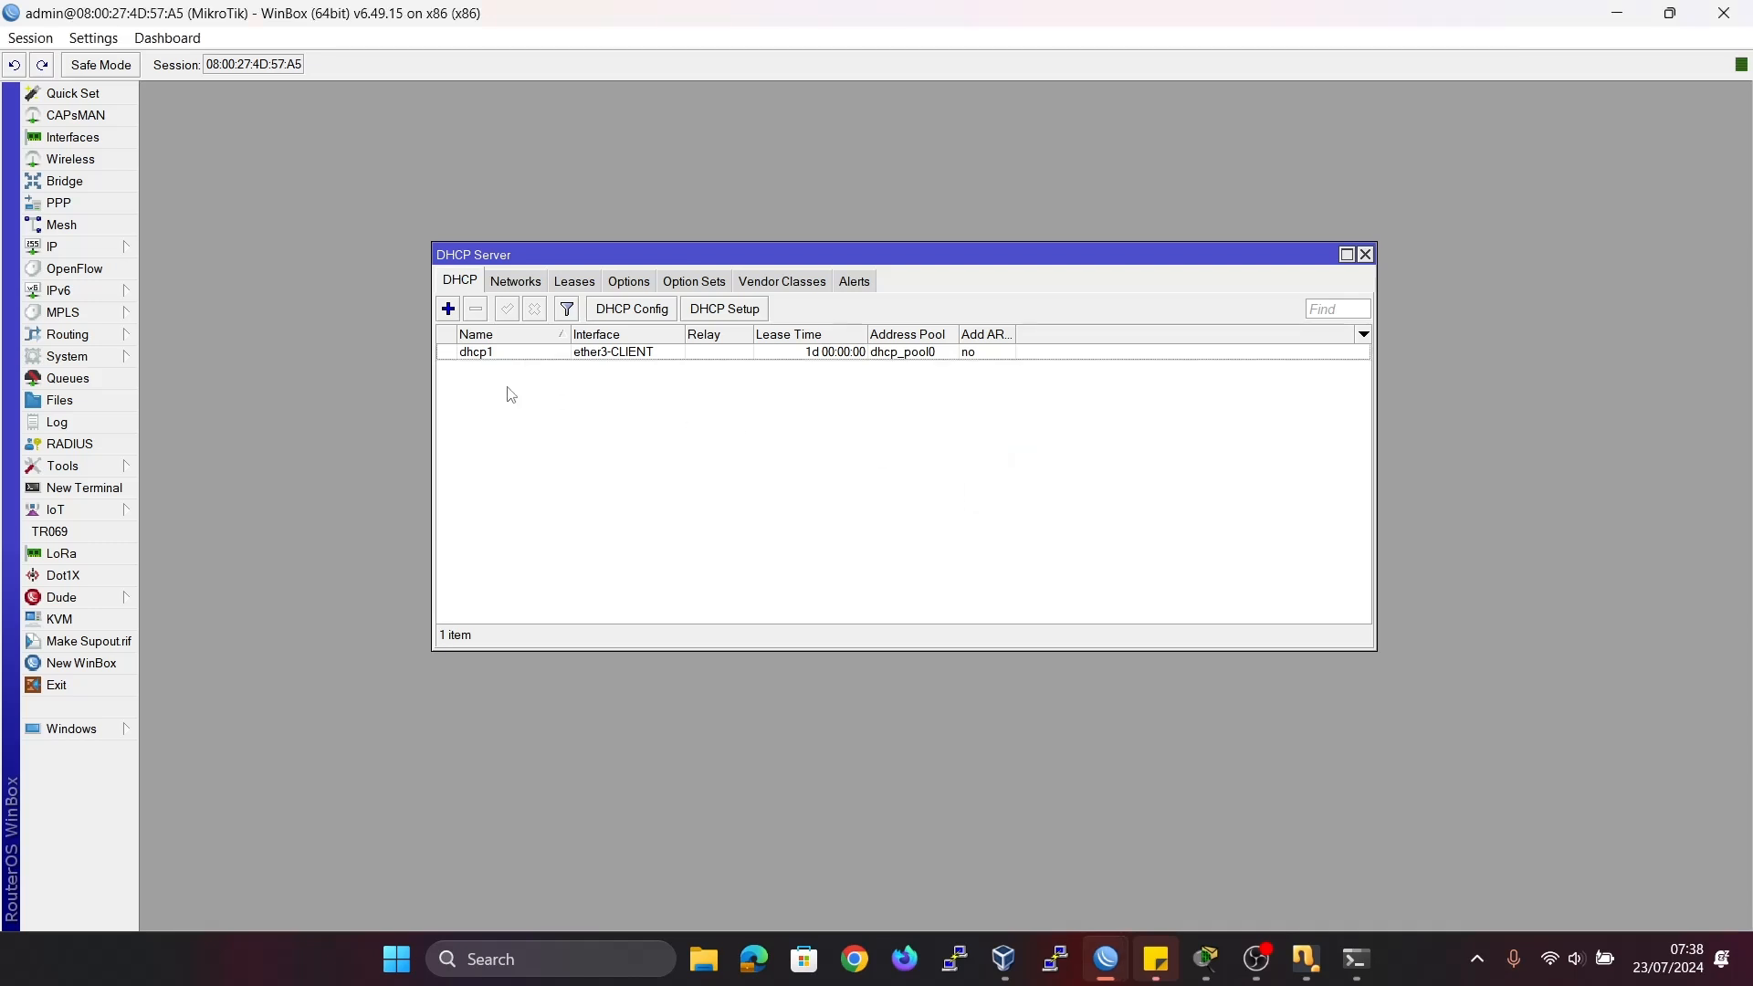
{"action": "left_click", "coordinate": [509, 362]}
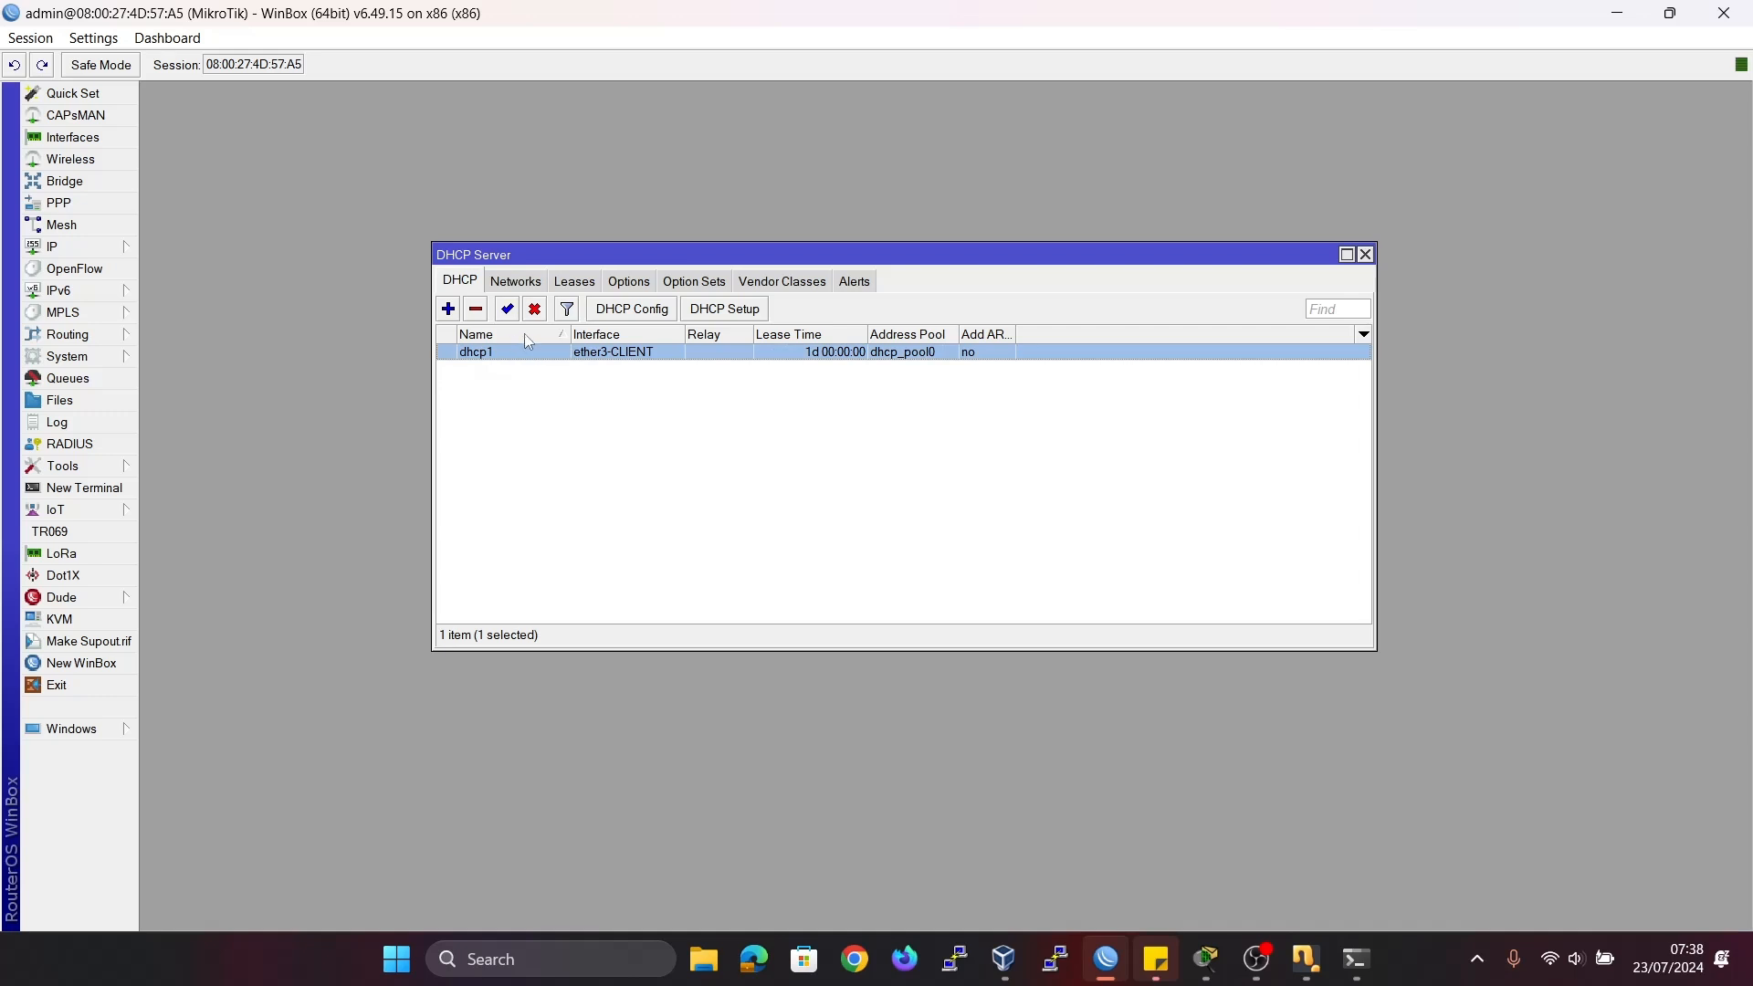
{"action": "left_click", "coordinate": [487, 375]}
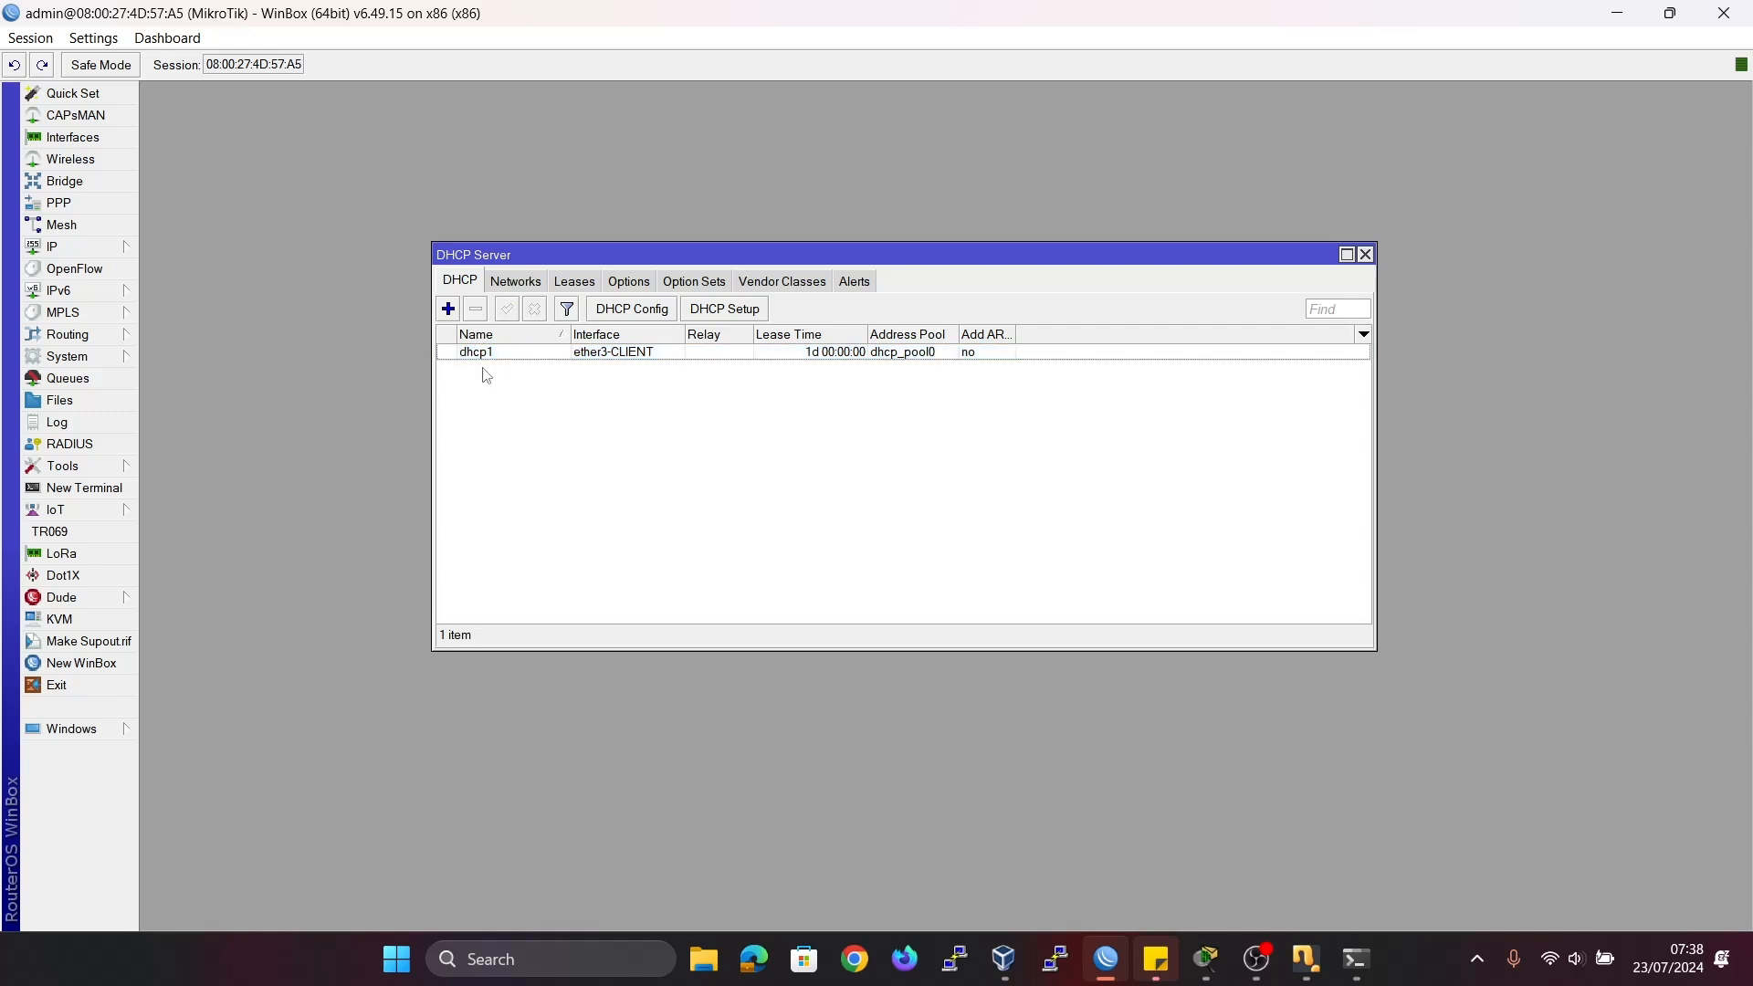
Allow remote requests in the router's DNS settings, keeping server 8.8.8.8, and close the DHCP server window.
{"action": "left_click", "coordinate": [85, 250]}
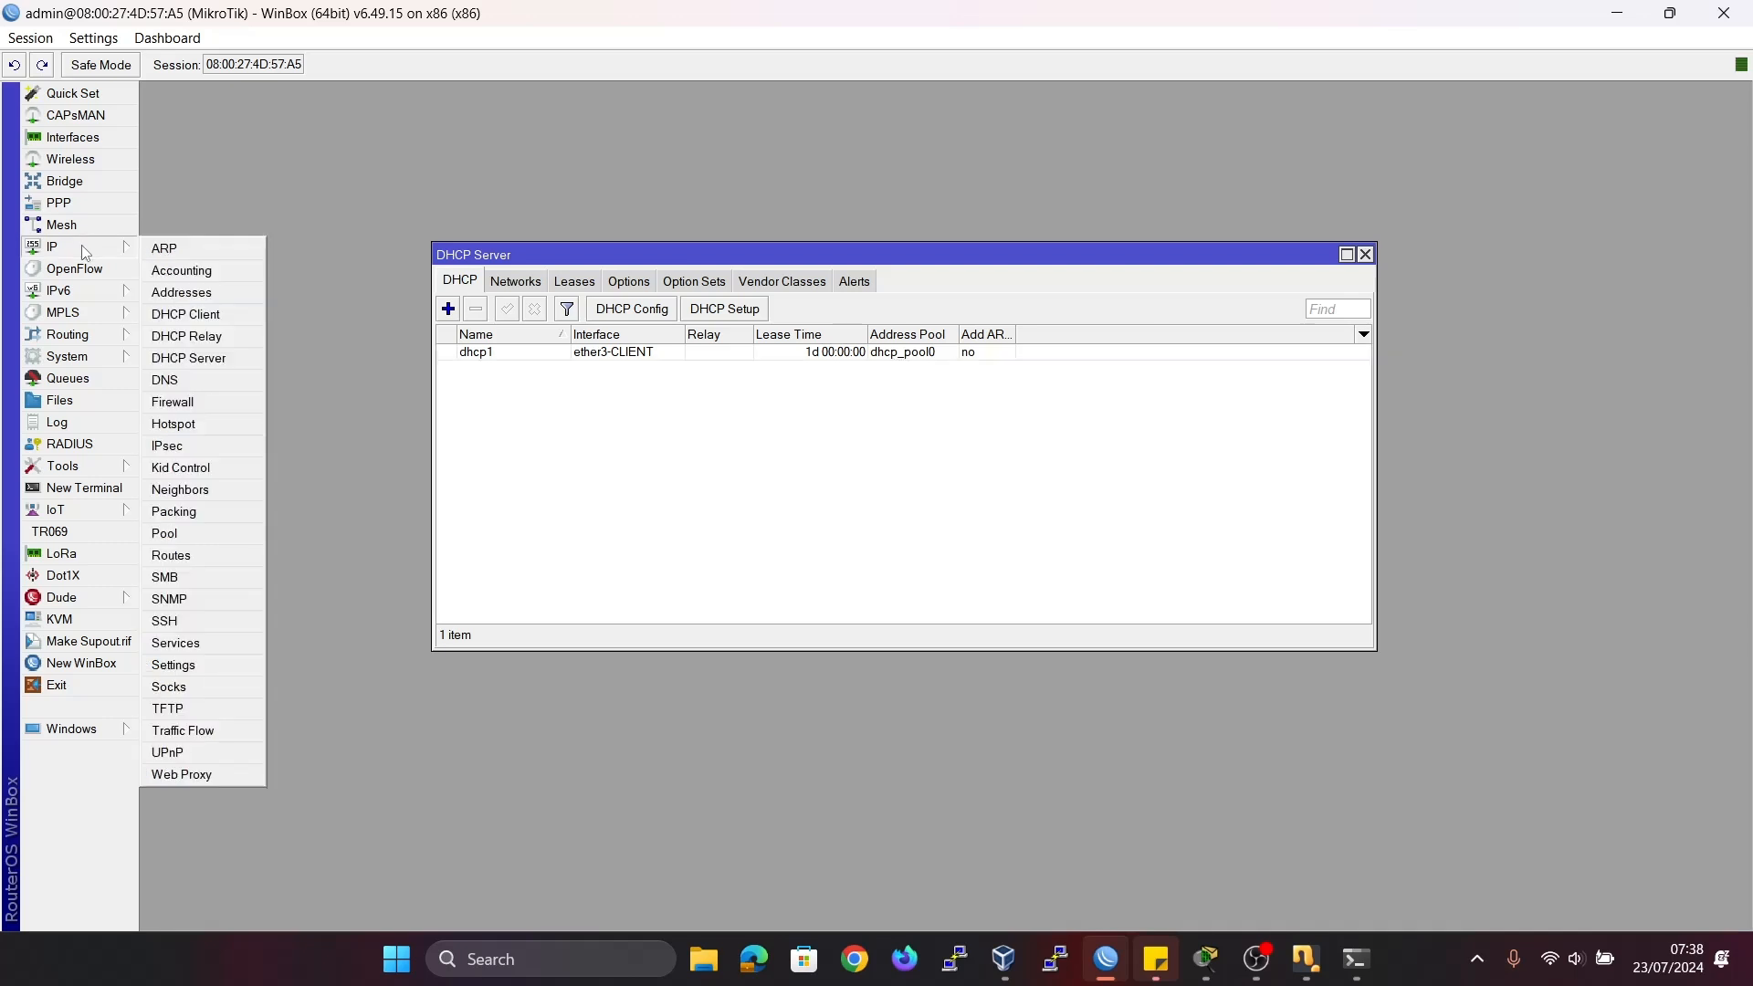
{"action": "left_click", "coordinate": [178, 385]}
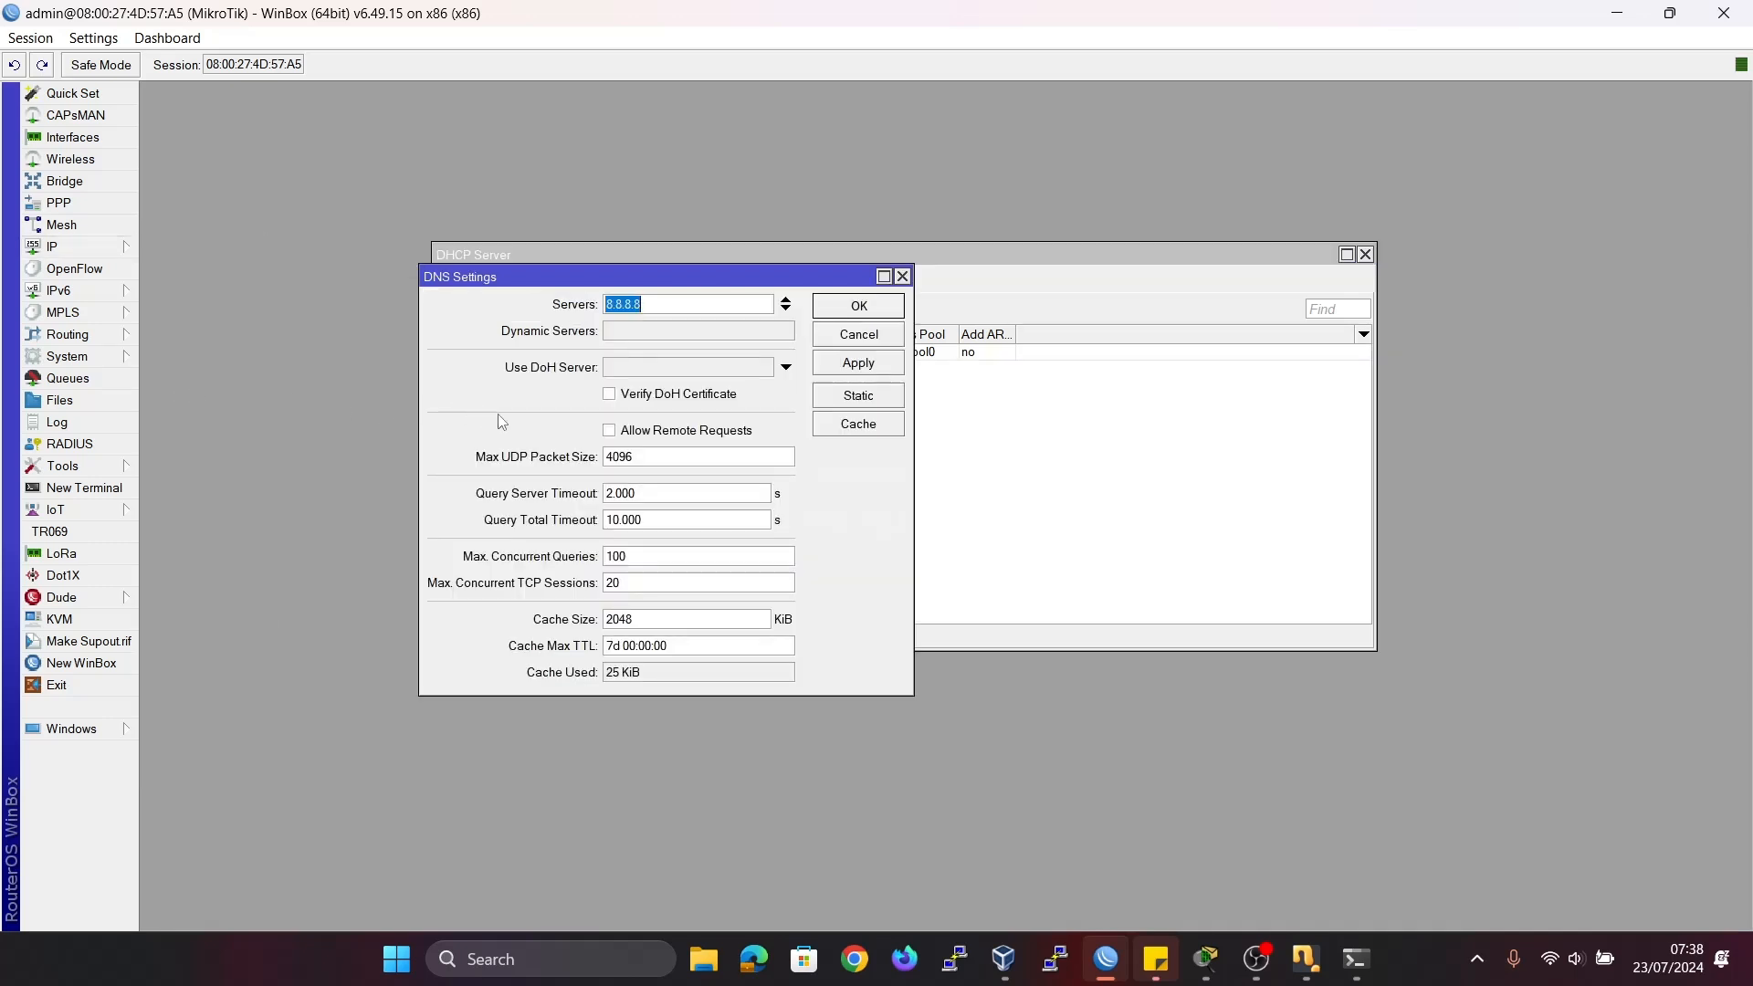
{"action": "left_click", "coordinate": [610, 432]}
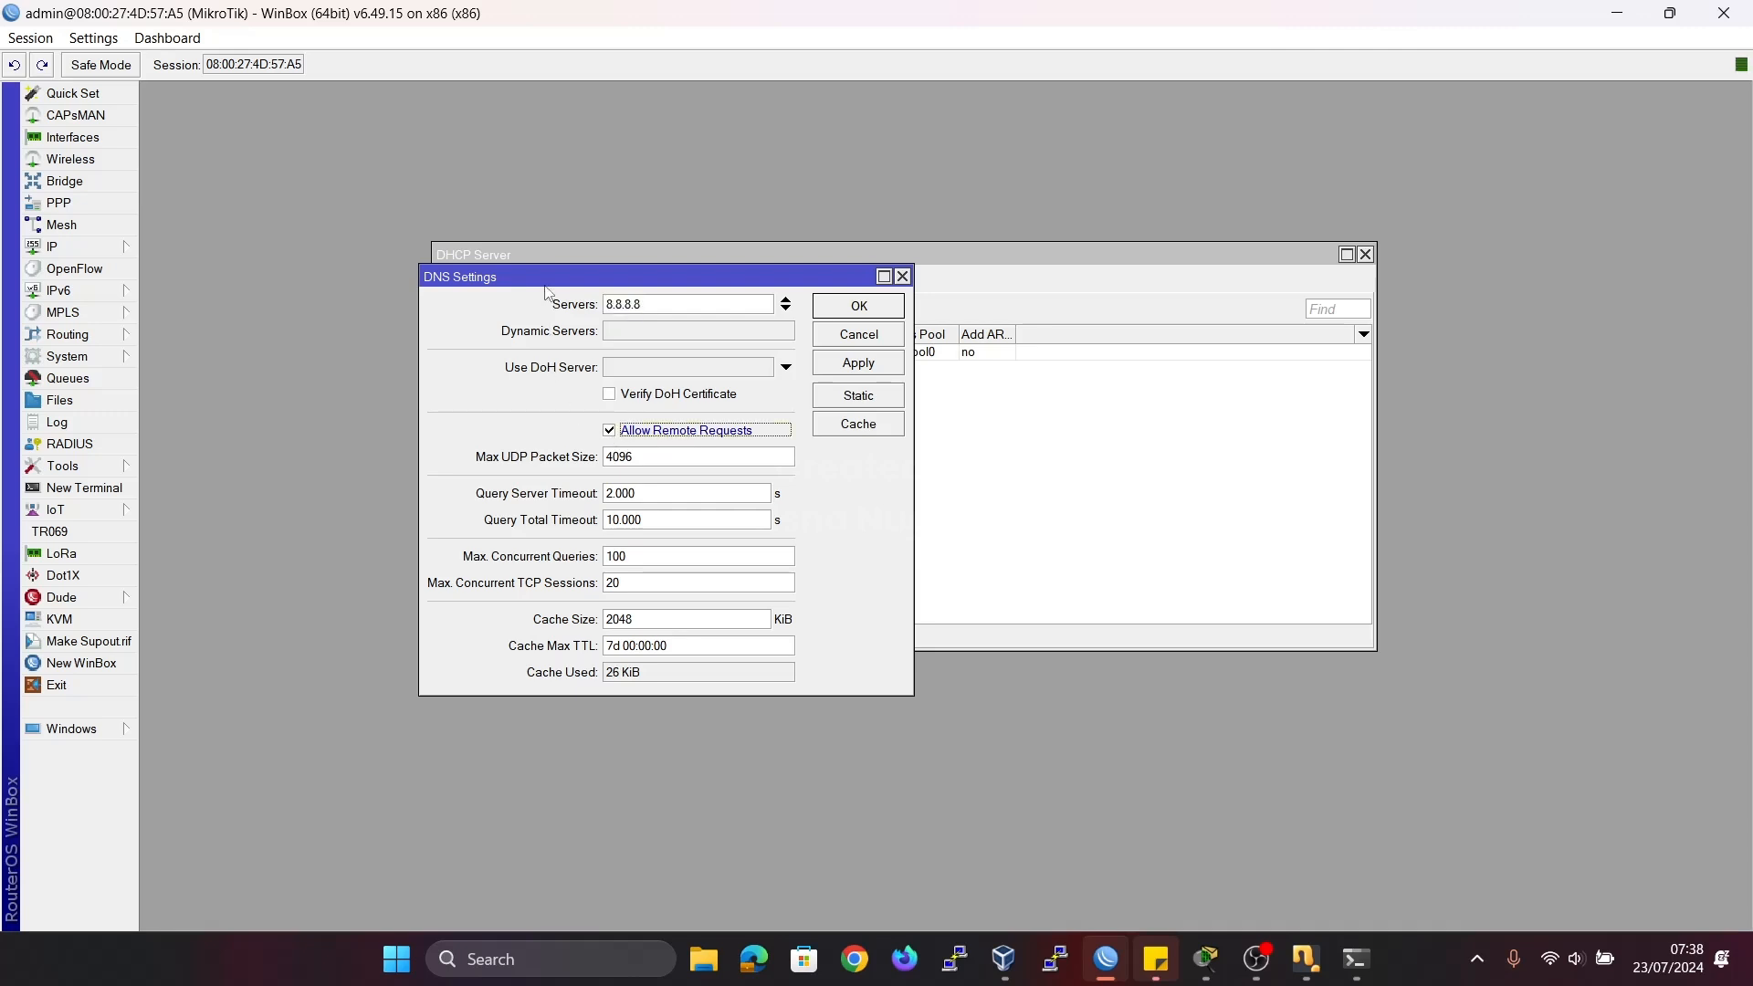
{"action": "left_click_drag", "start_coordinate": [527, 277], "coordinate": [357, 428]}
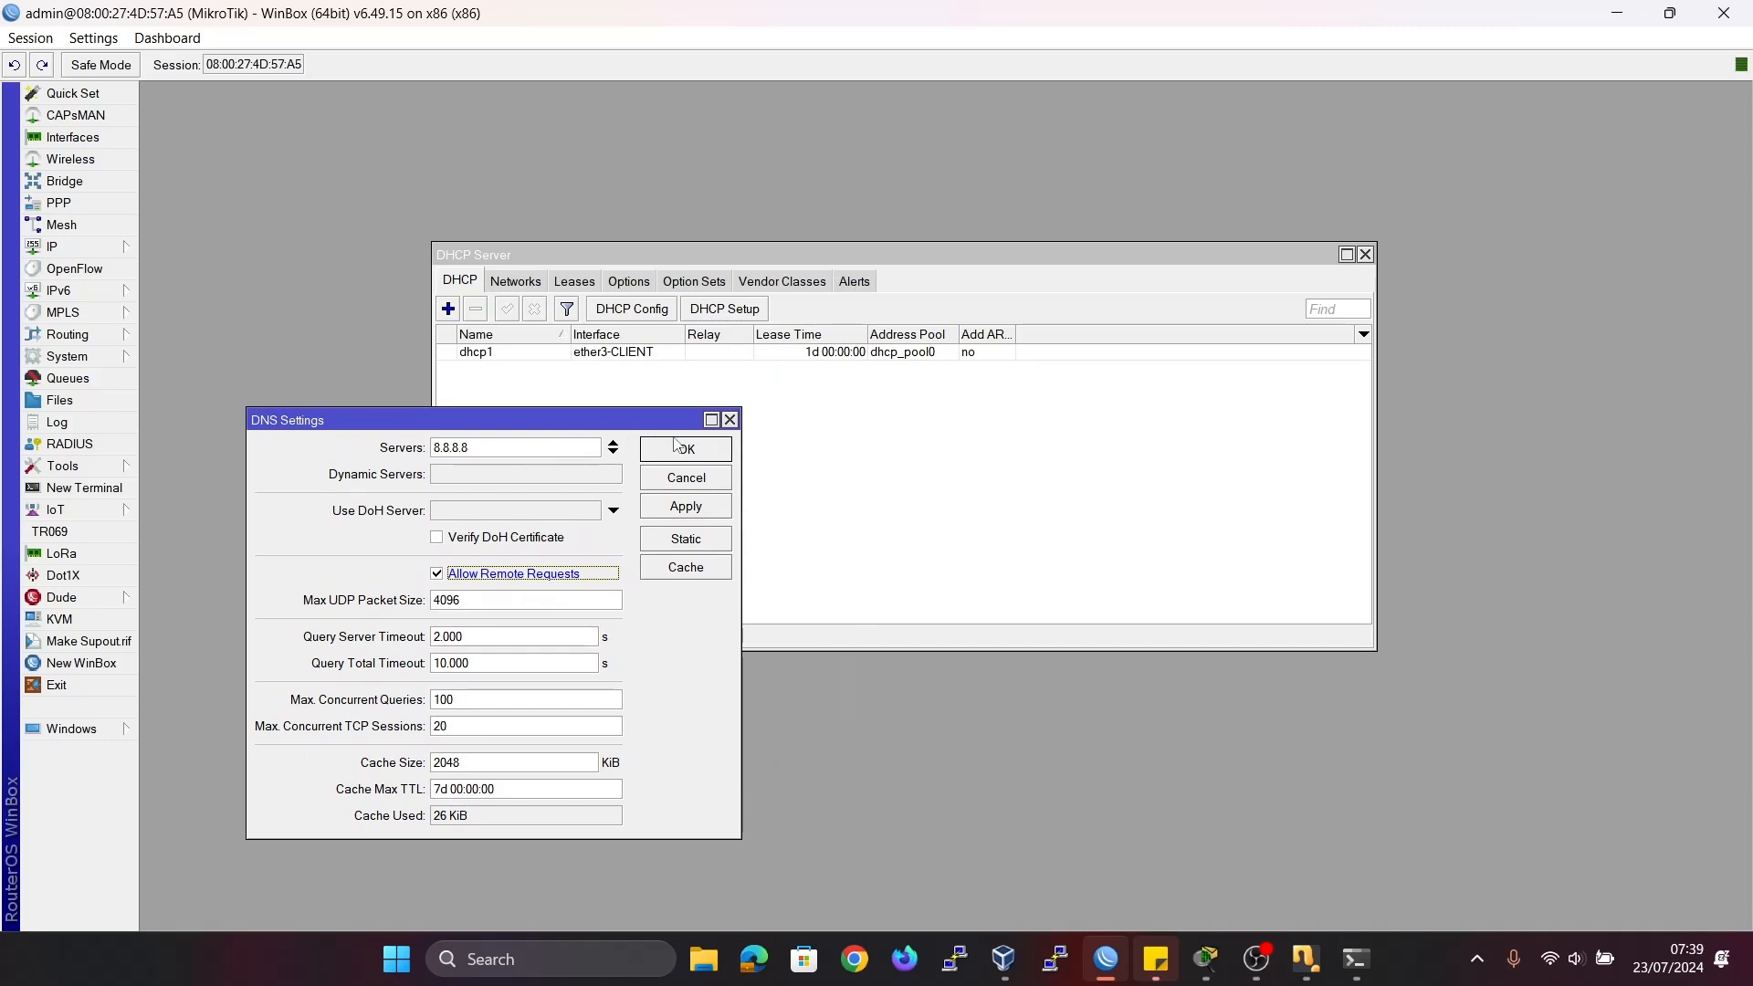
{"action": "left_click", "coordinate": [704, 455]}
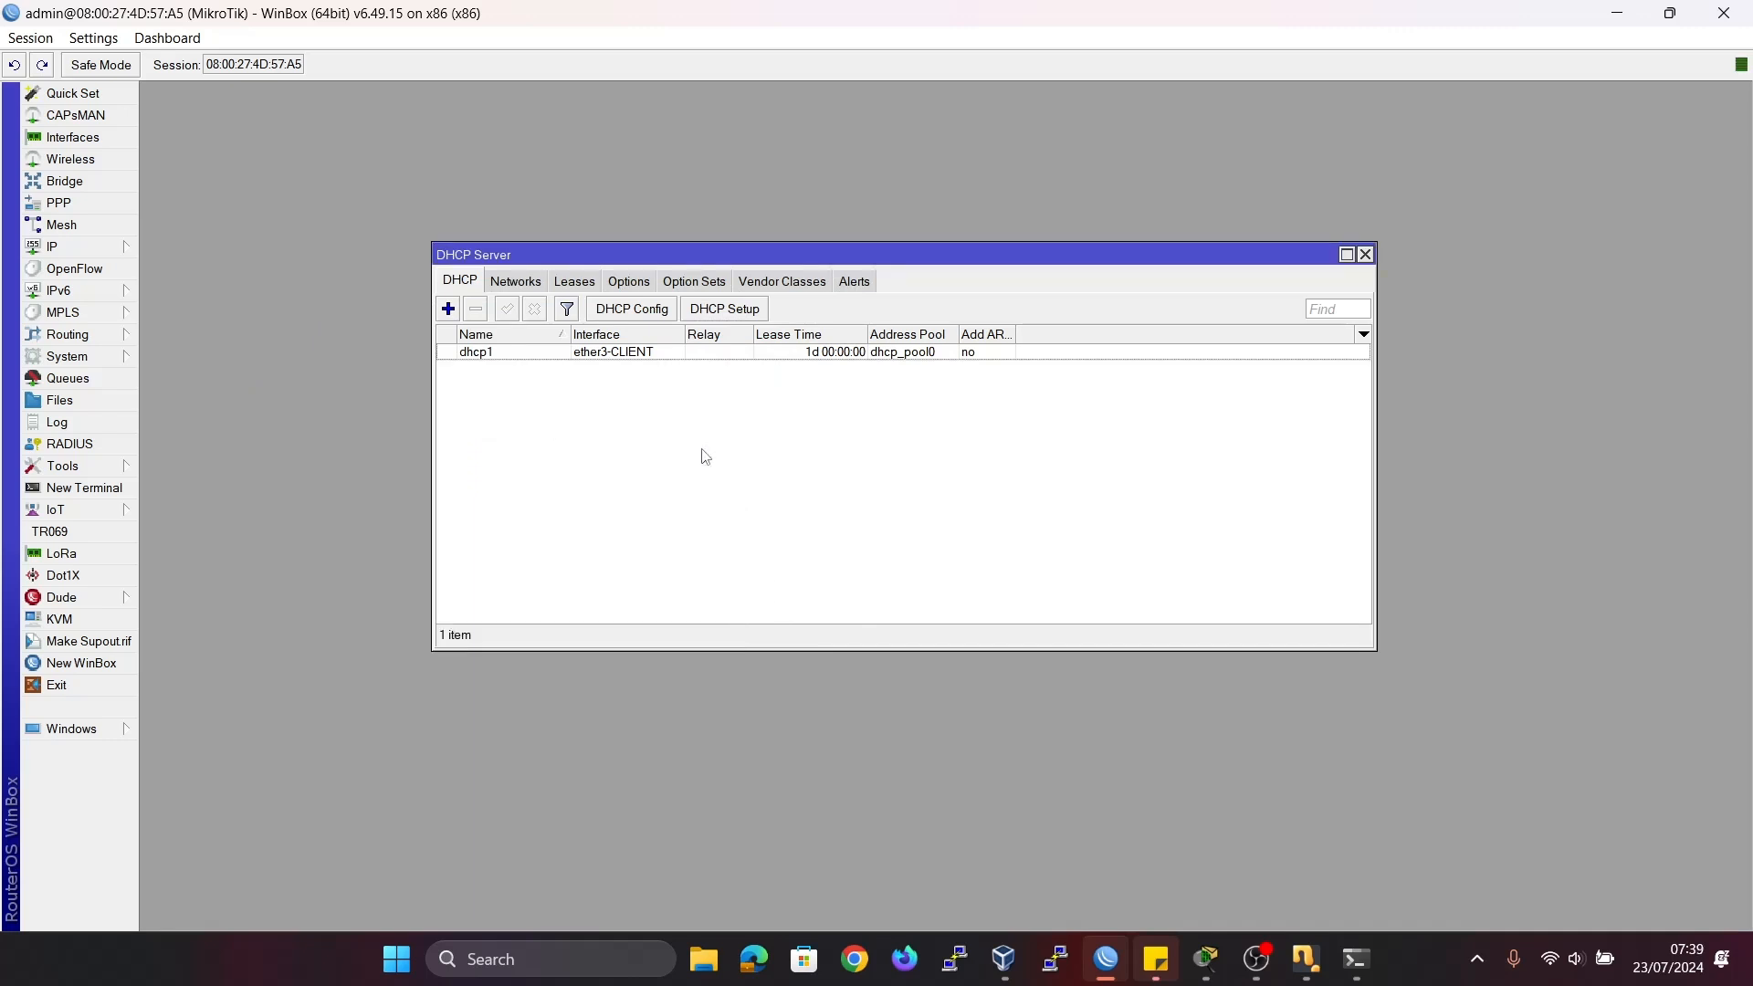
{"action": "left_click", "coordinate": [1365, 255]}
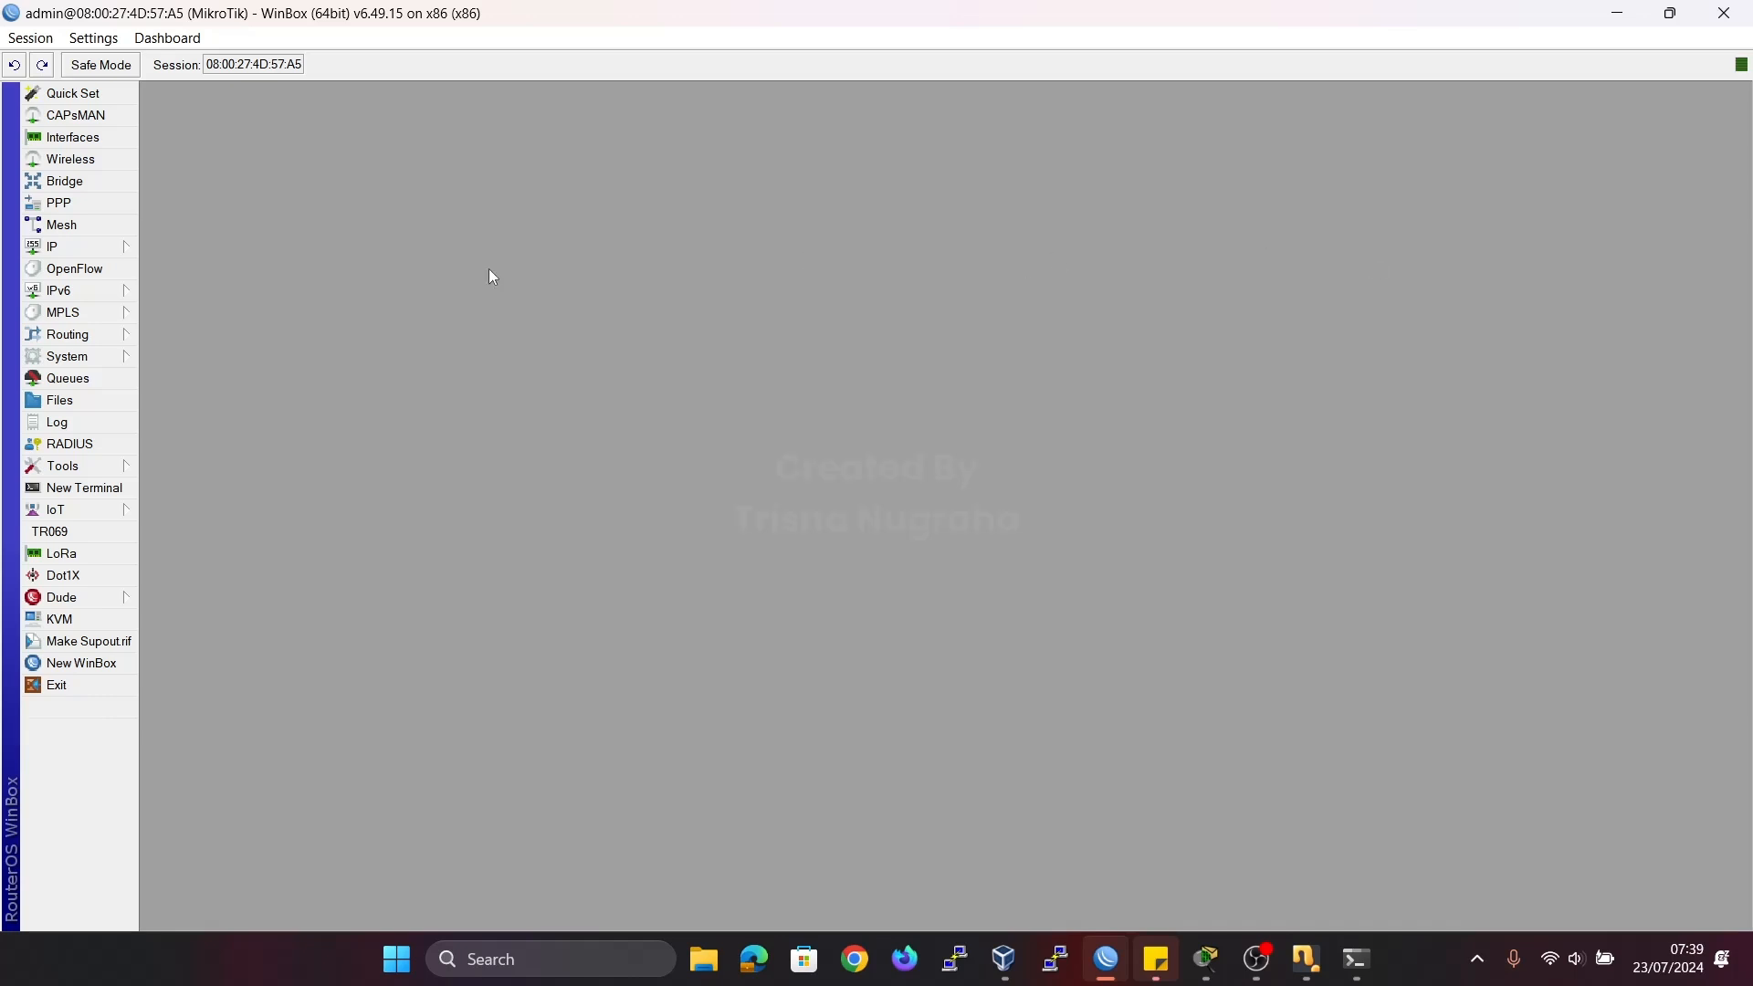
Open the router's IP address list and select the ether2-SERVER entry to review its address.
{"action": "left_click", "coordinate": [103, 254]}
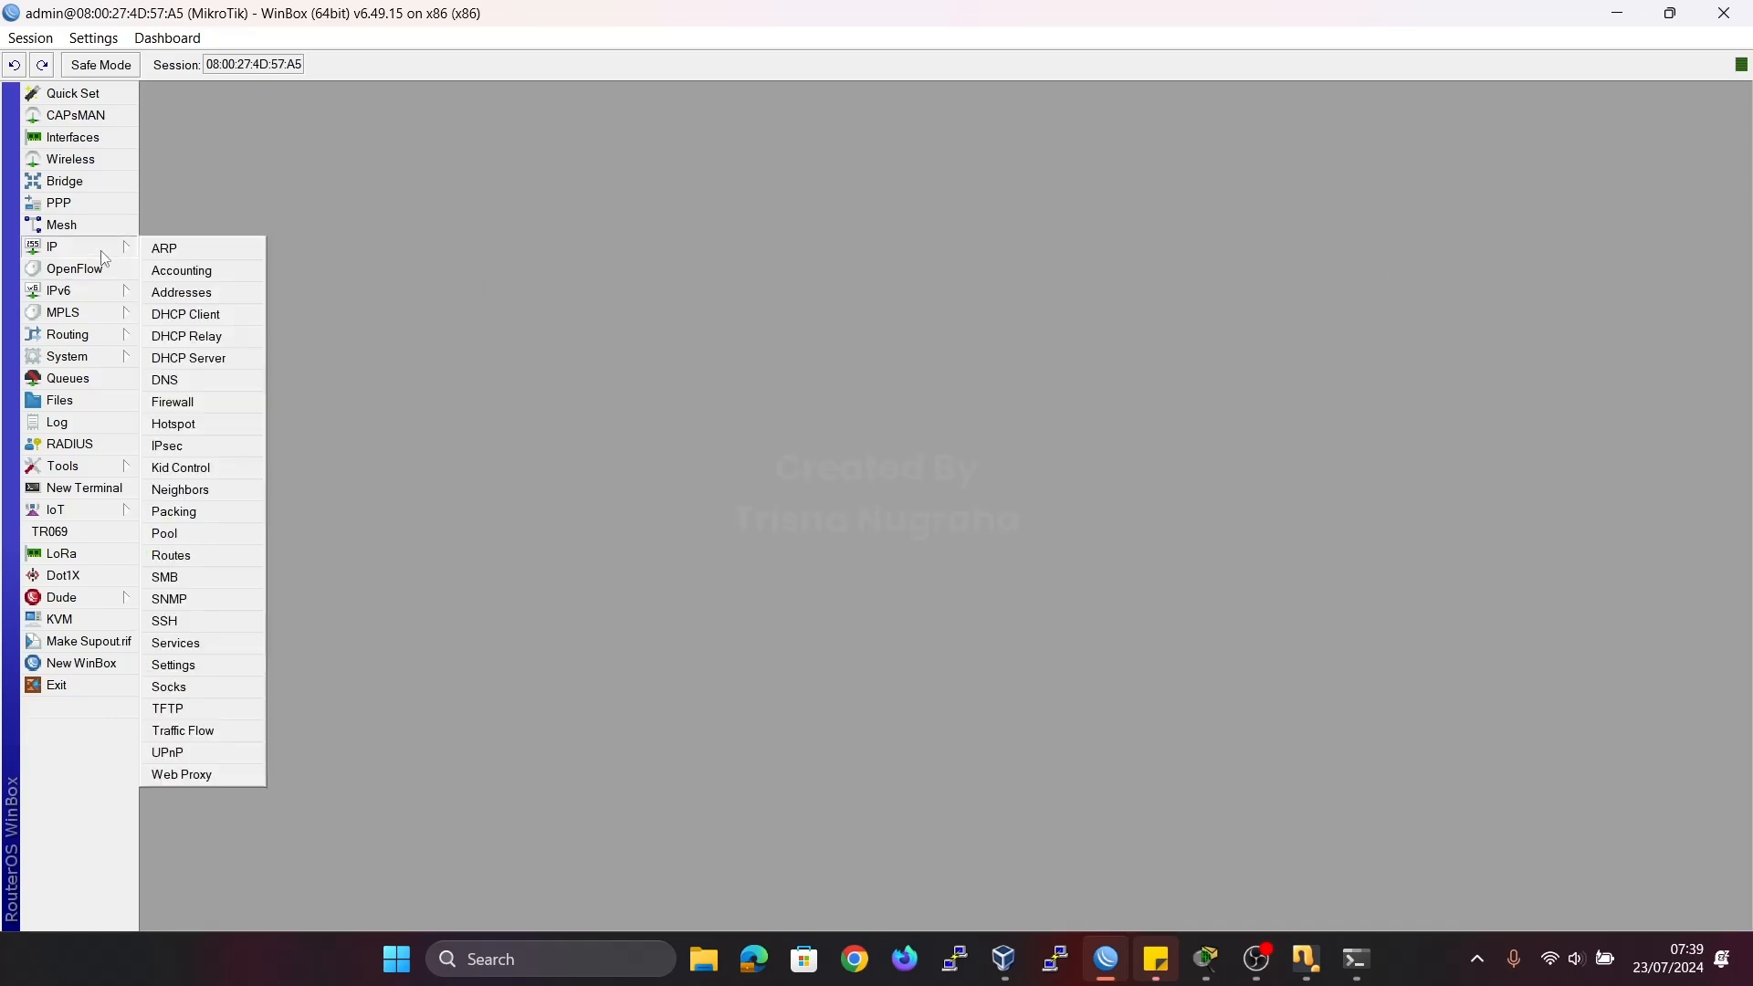
{"action": "left_click", "coordinate": [443, 255]}
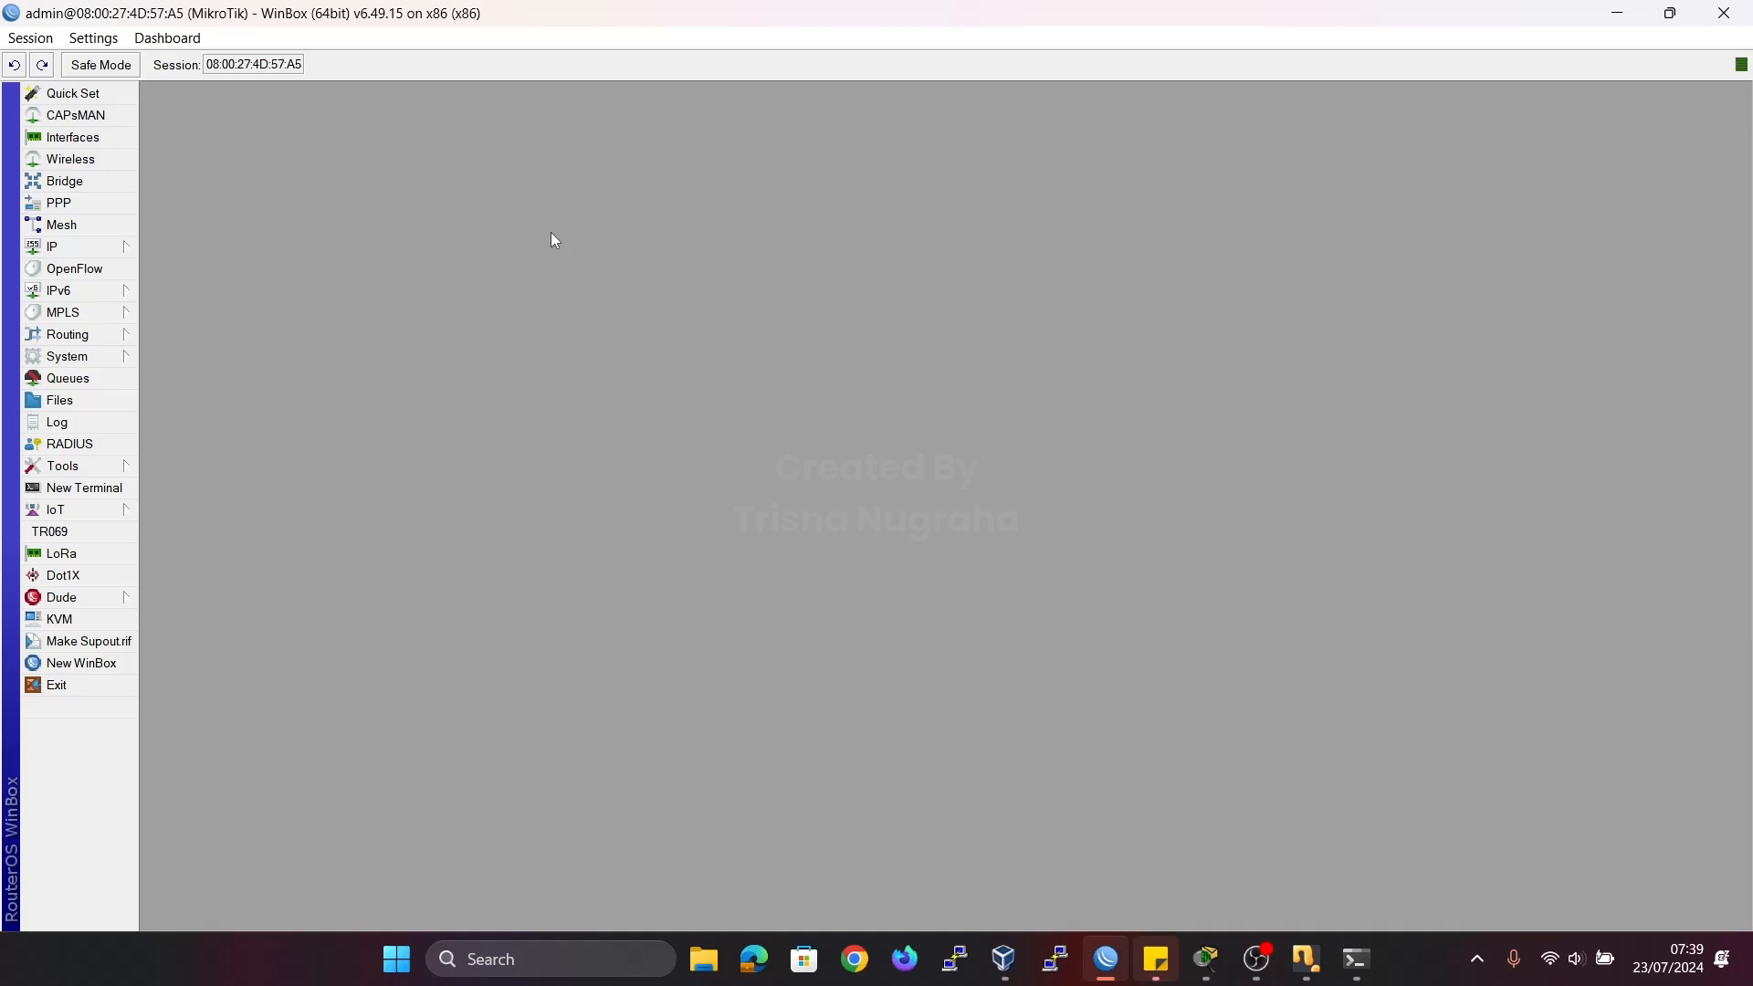
{"action": "left_click", "coordinate": [82, 246]}
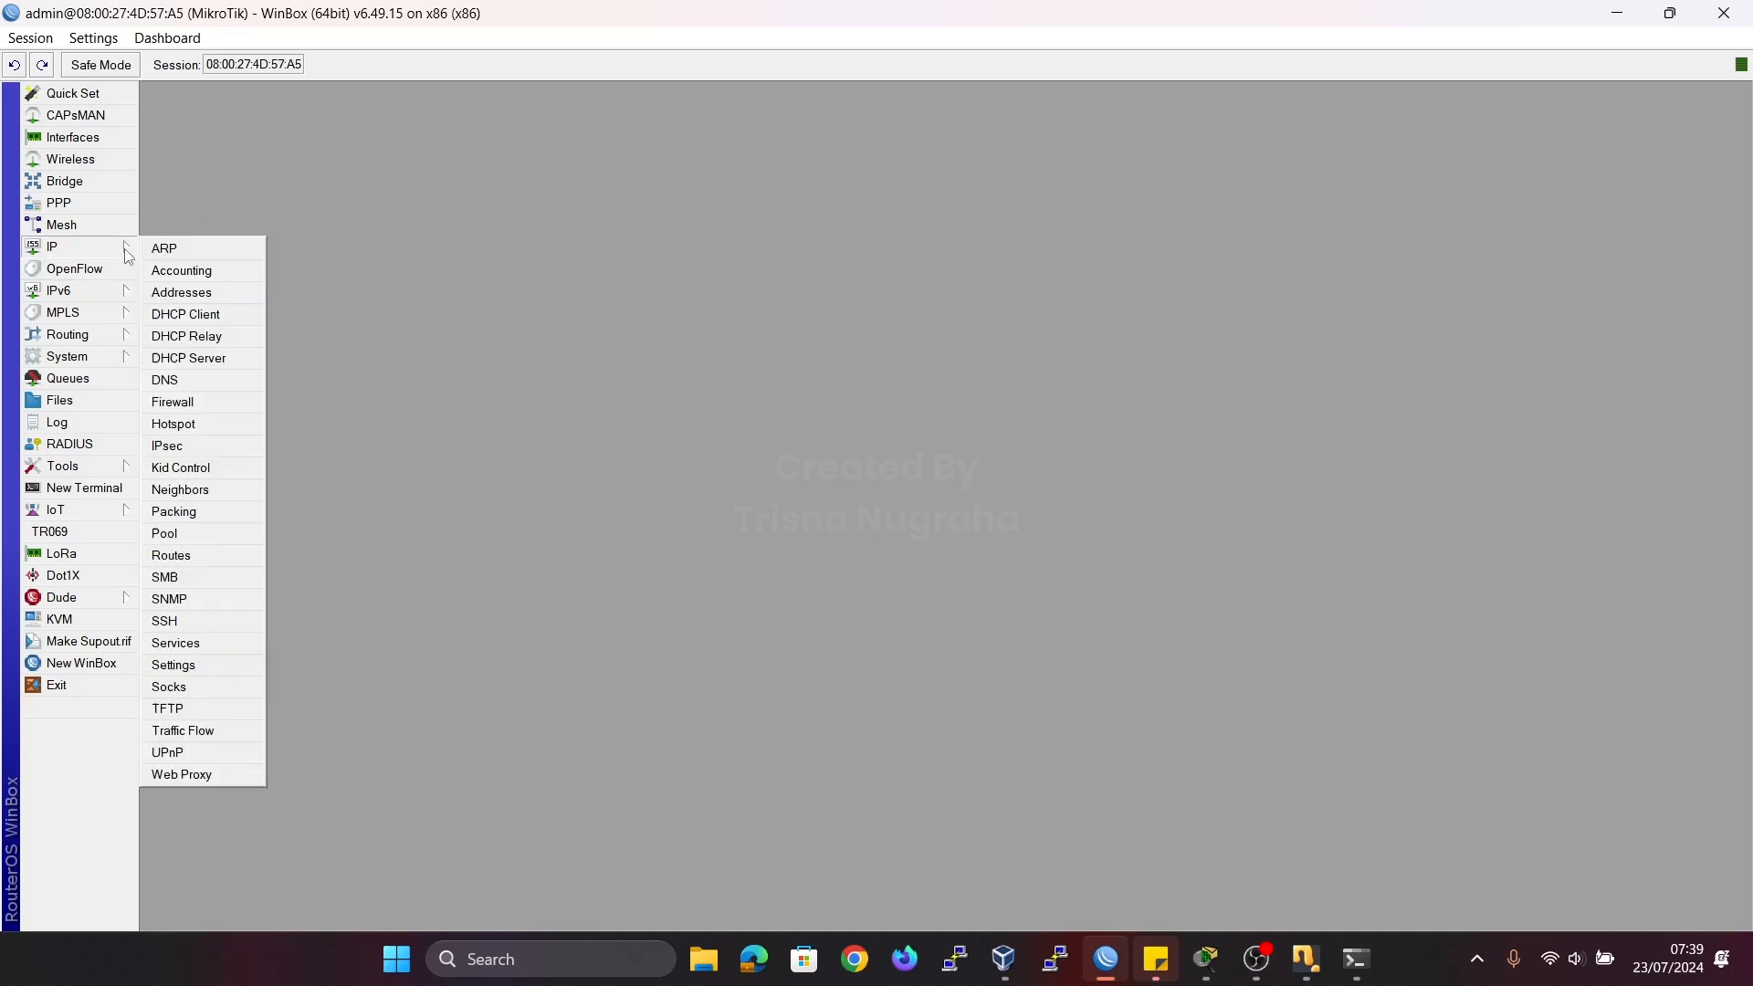
{"action": "left_click", "coordinate": [203, 294]}
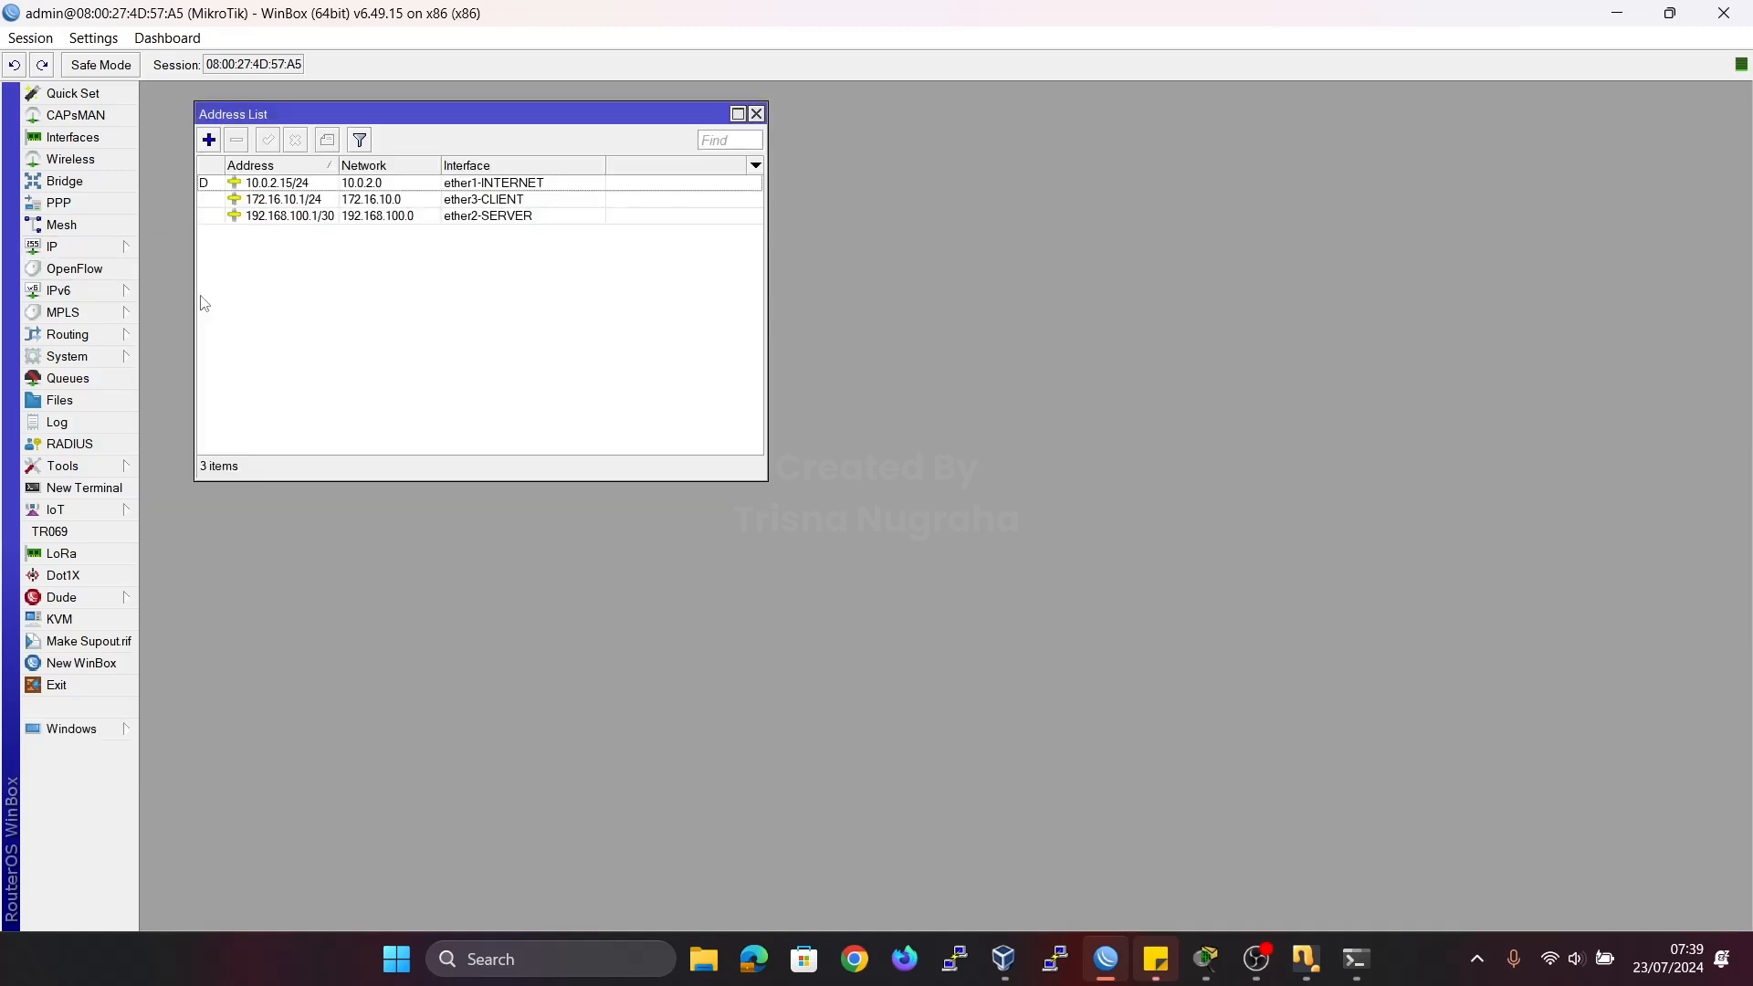
{"action": "left_click", "coordinate": [518, 219]}
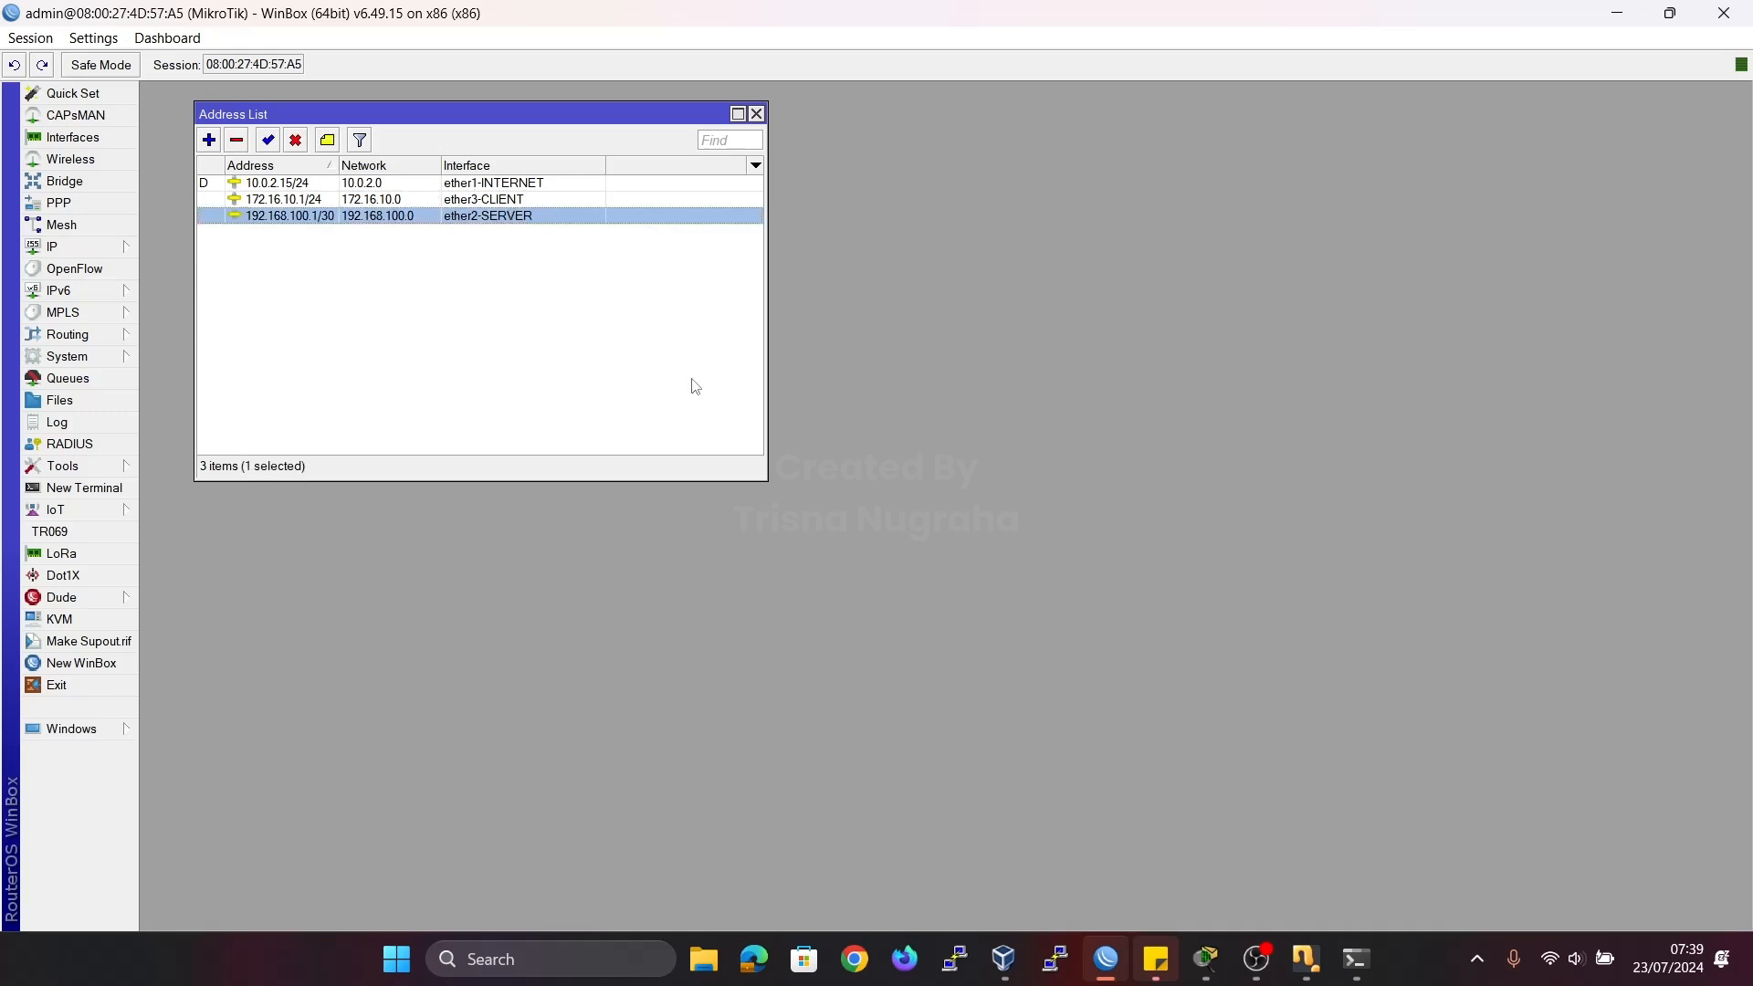